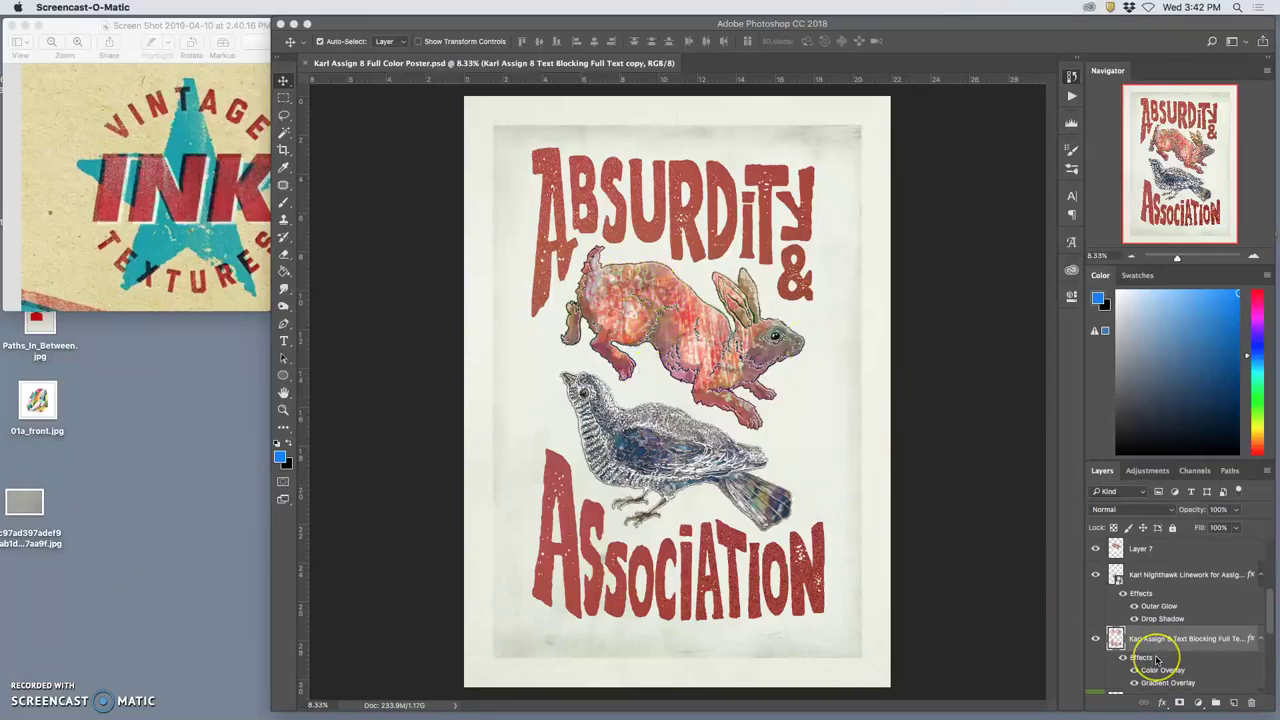
pyautogui.scroll(-3, 1157, 658)
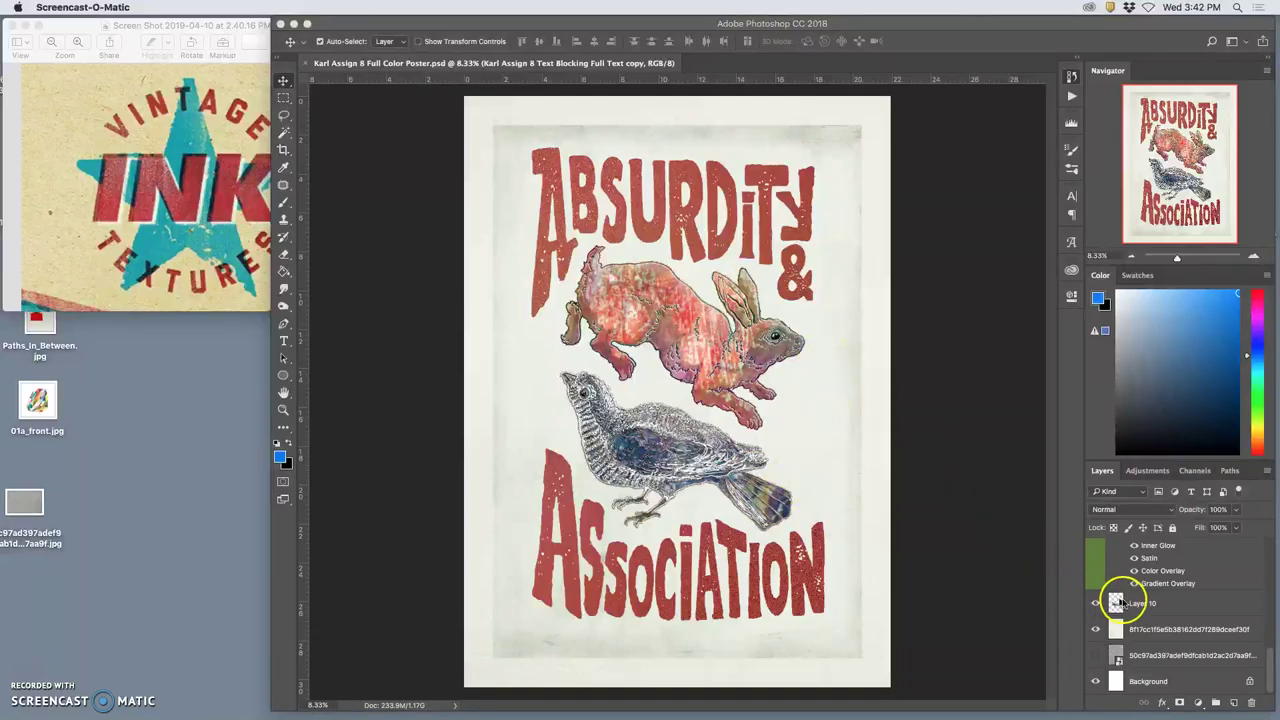
# Toggle the lettering layer, its Color Overlay and its Gradient Overlay off and on to compare.
pyautogui.scroll(5, 1127, 601)
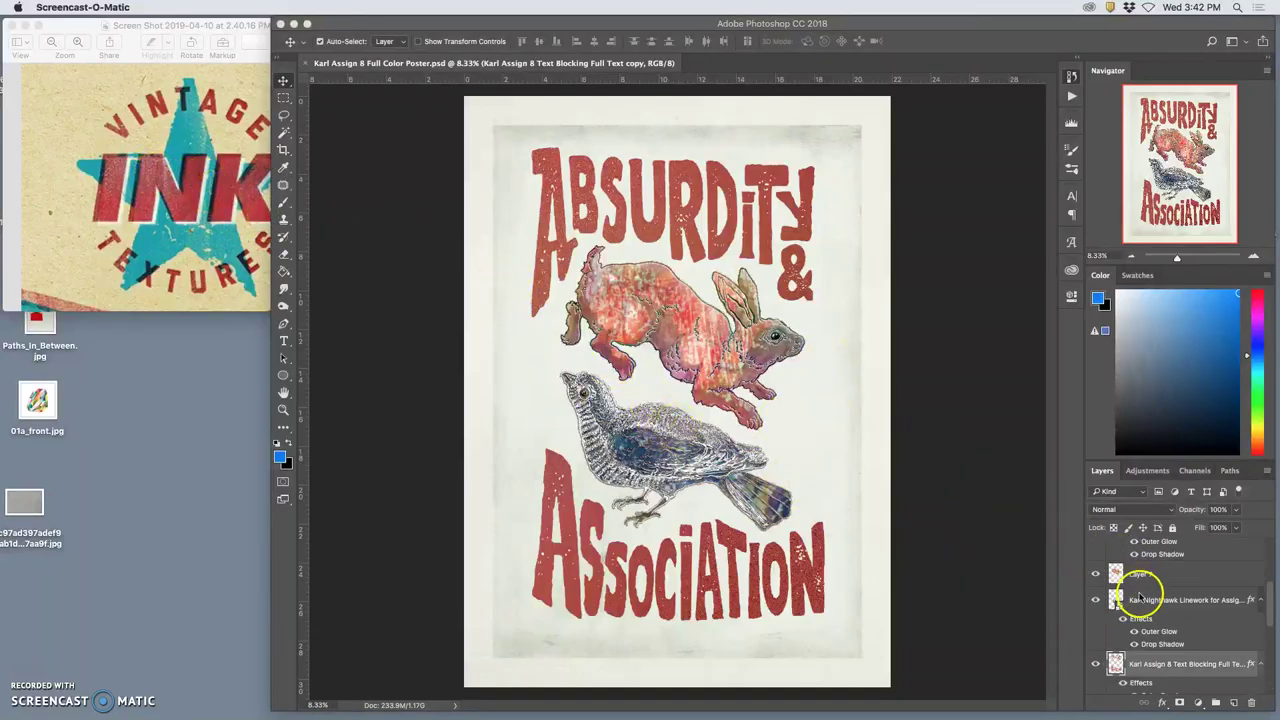
pyautogui.scroll(1, 1140, 594)
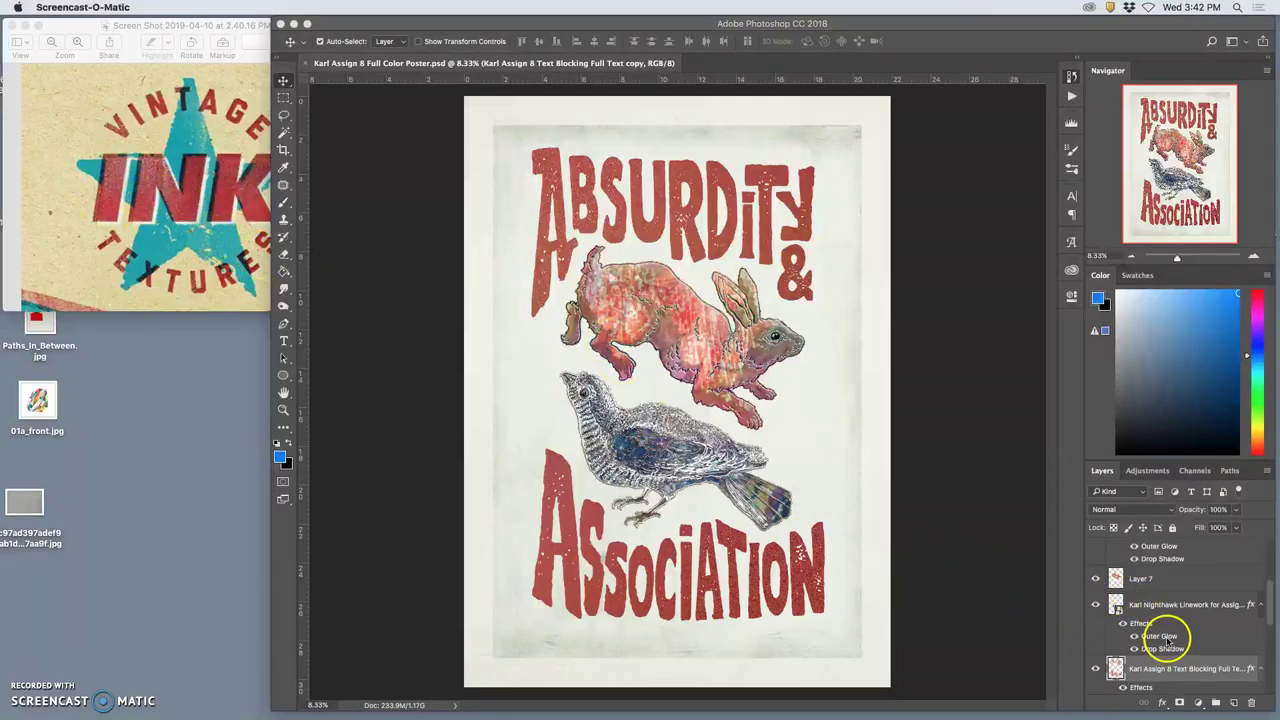
pyautogui.scroll(-1, 1160, 634)
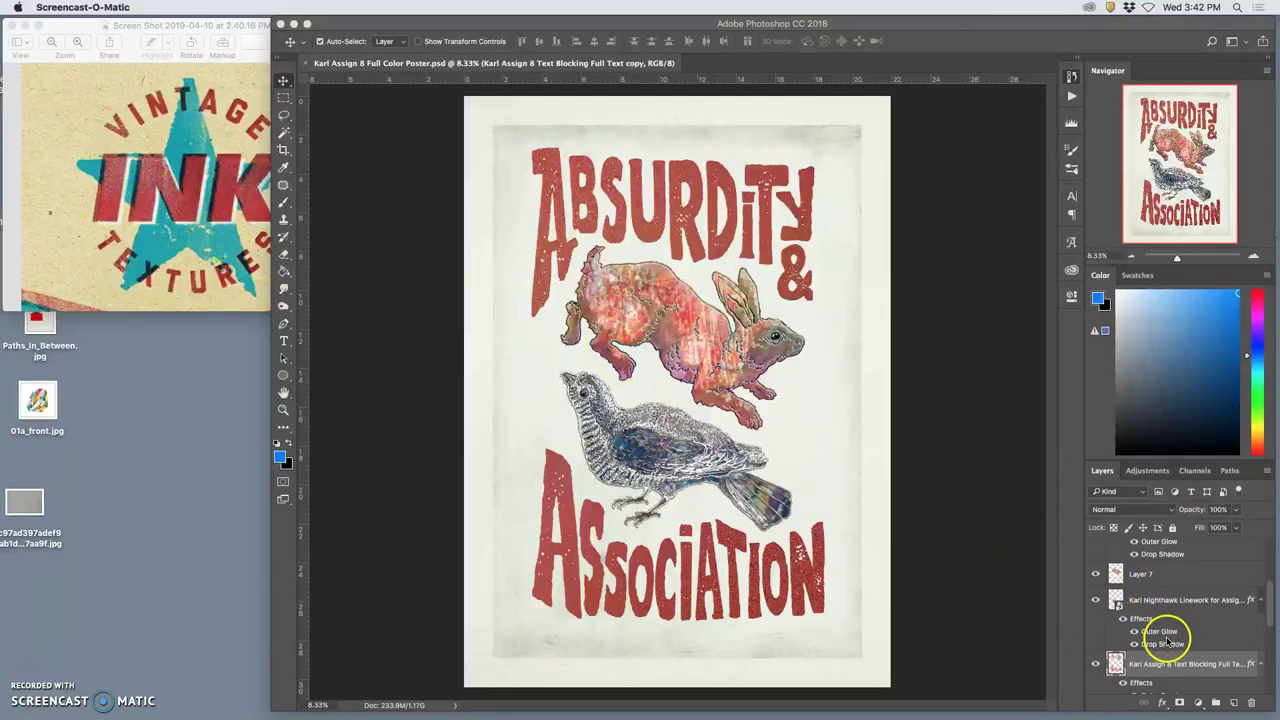
pyautogui.click(1097, 655)
pyautogui.click(1097, 655)
pyautogui.click(1097, 655)
pyautogui.scroll(-1, 1152, 657)
pyautogui.scroll(-1, 1152, 657)
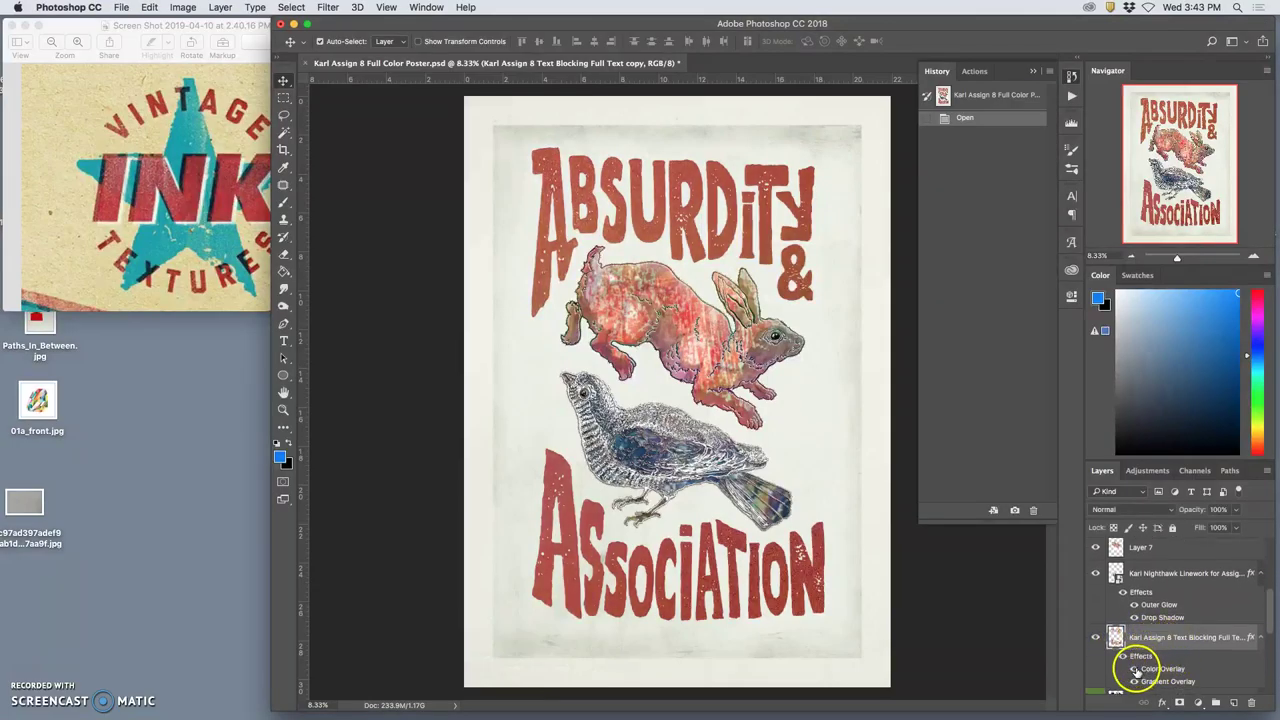
pyautogui.click(1134, 668)
pyautogui.click(1134, 668)
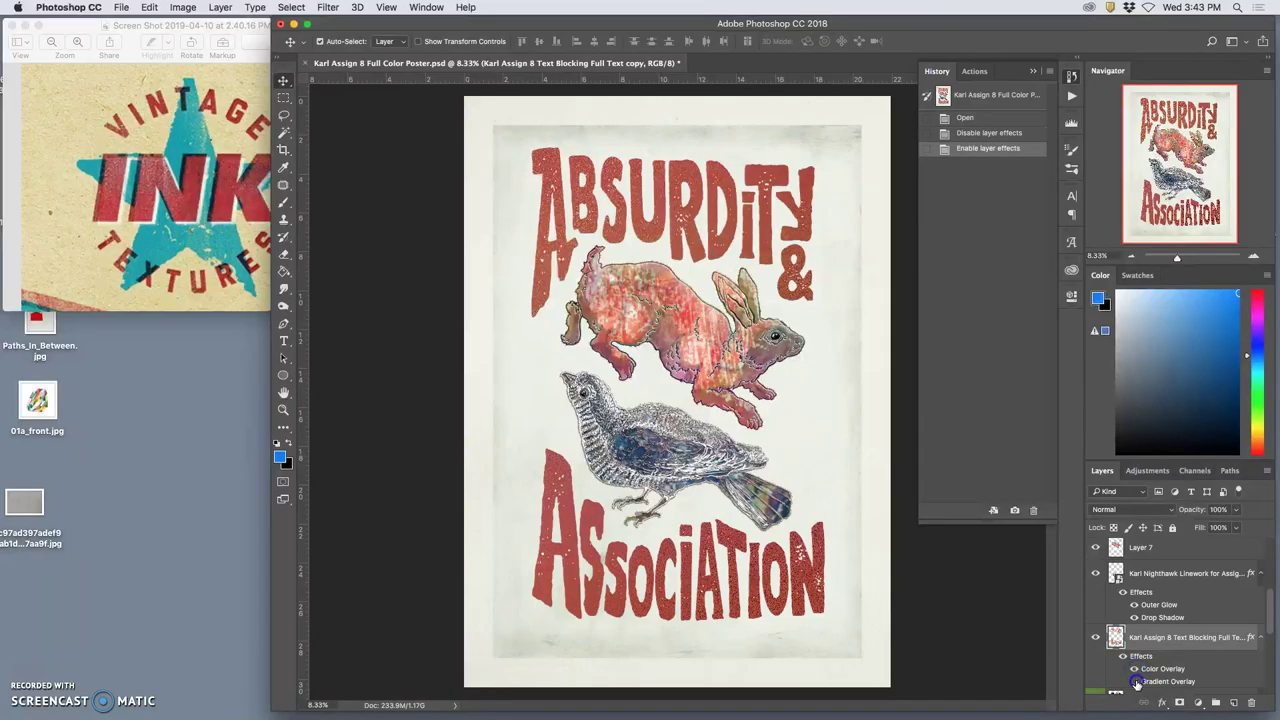
pyautogui.click(1136, 681)
pyautogui.click(1136, 681)
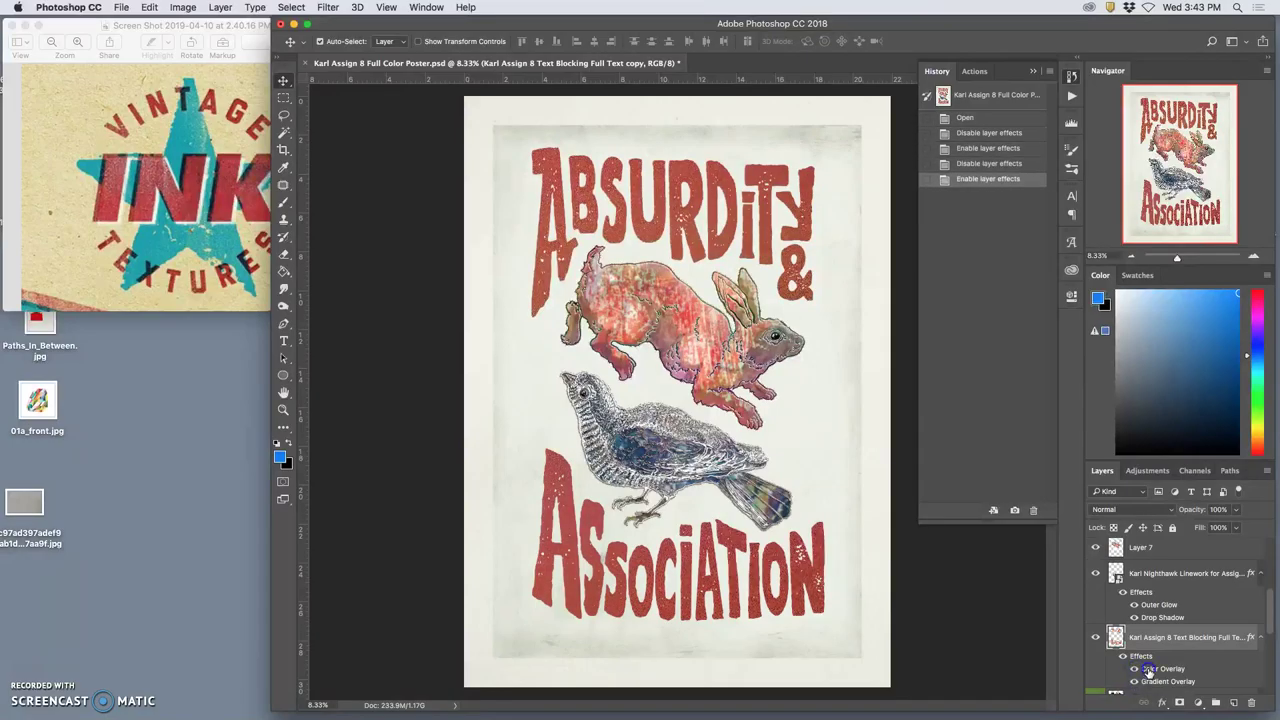
# Change the lettering's Color Overlay to deep red #8f1818 at 74% opacity and commit it.
pyautogui.doubleClick(1148, 670)
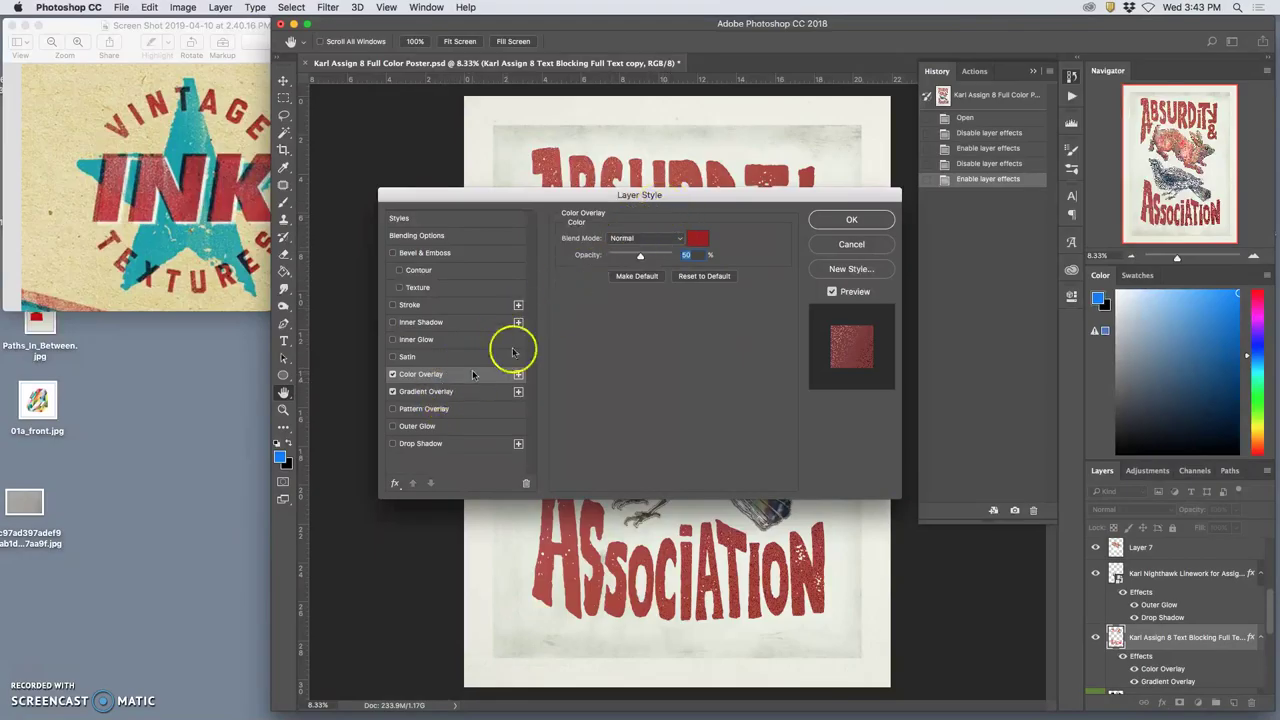
pyautogui.moveTo(699, 204); pyautogui.dragTo(364, 376)
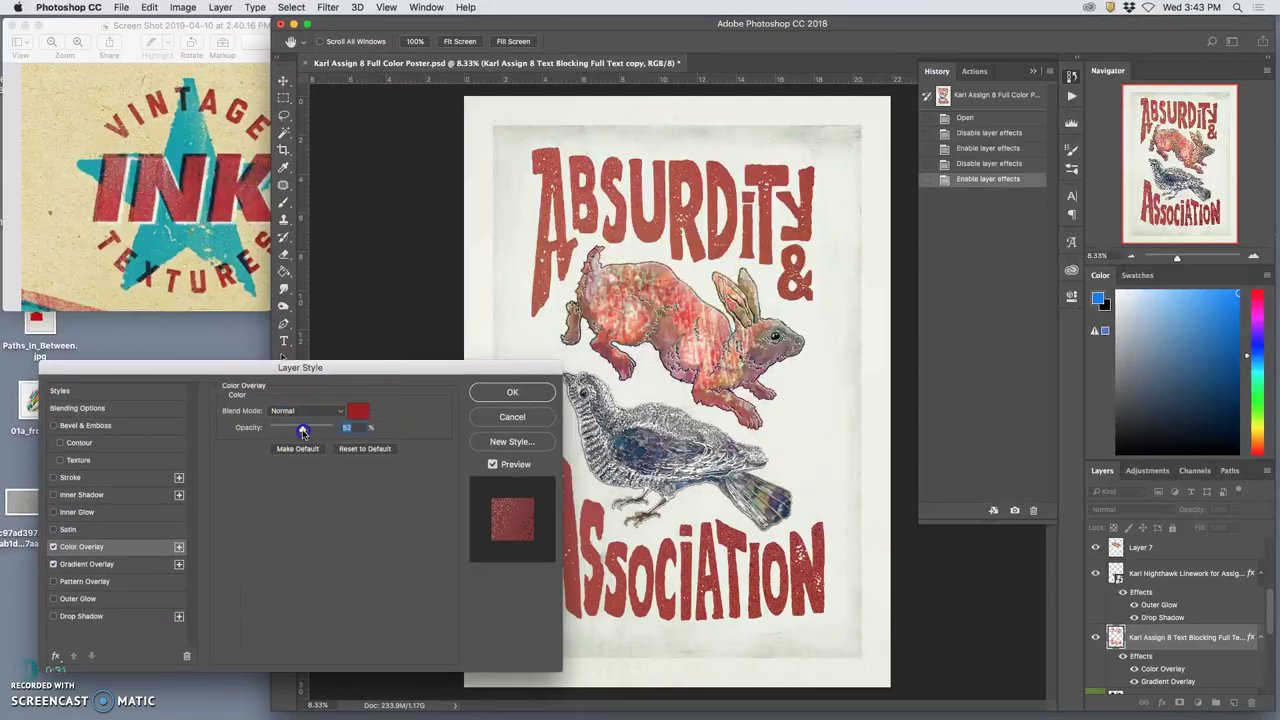
pyautogui.moveTo(309, 430); pyautogui.dragTo(315, 430)
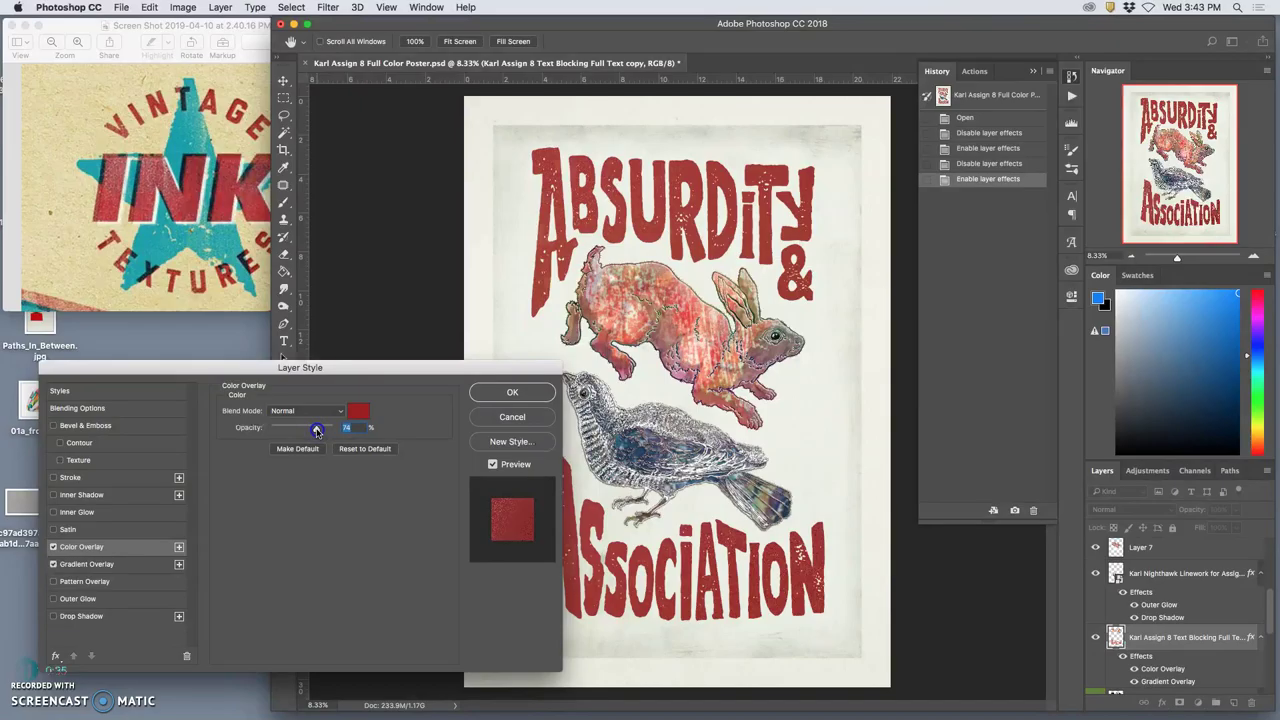
pyautogui.click(358, 412)
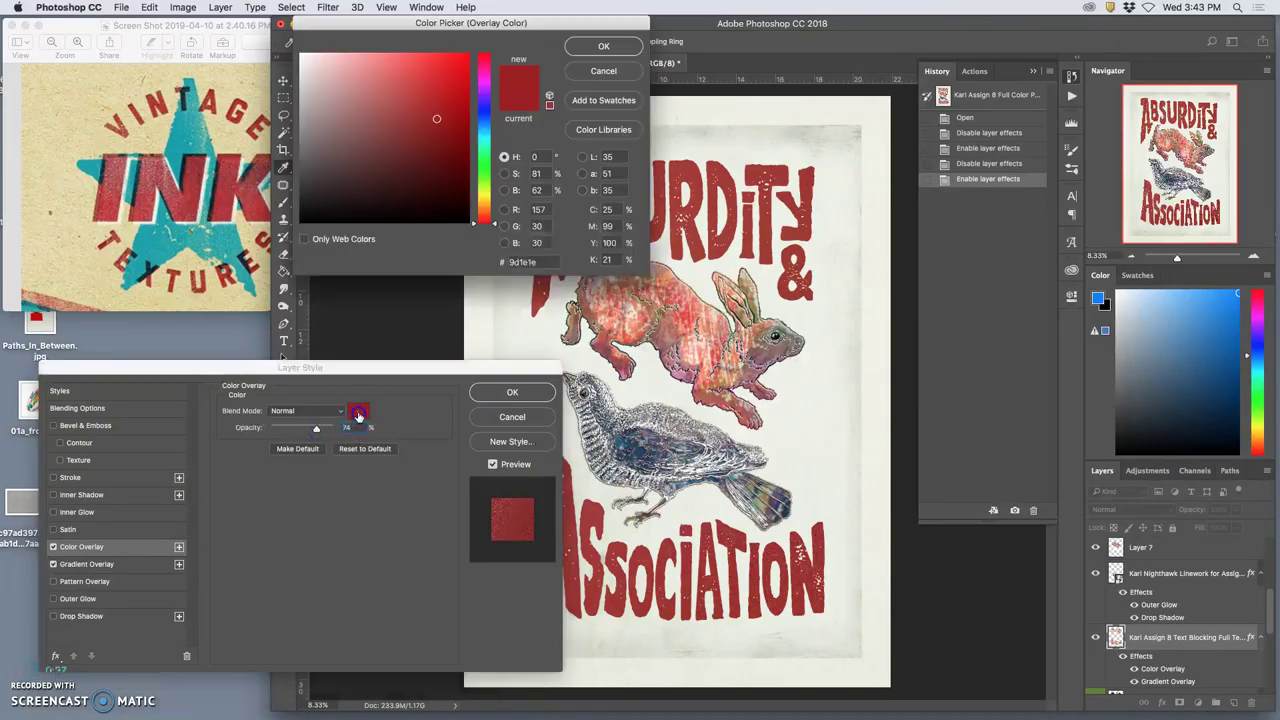
pyautogui.click(400, 127)
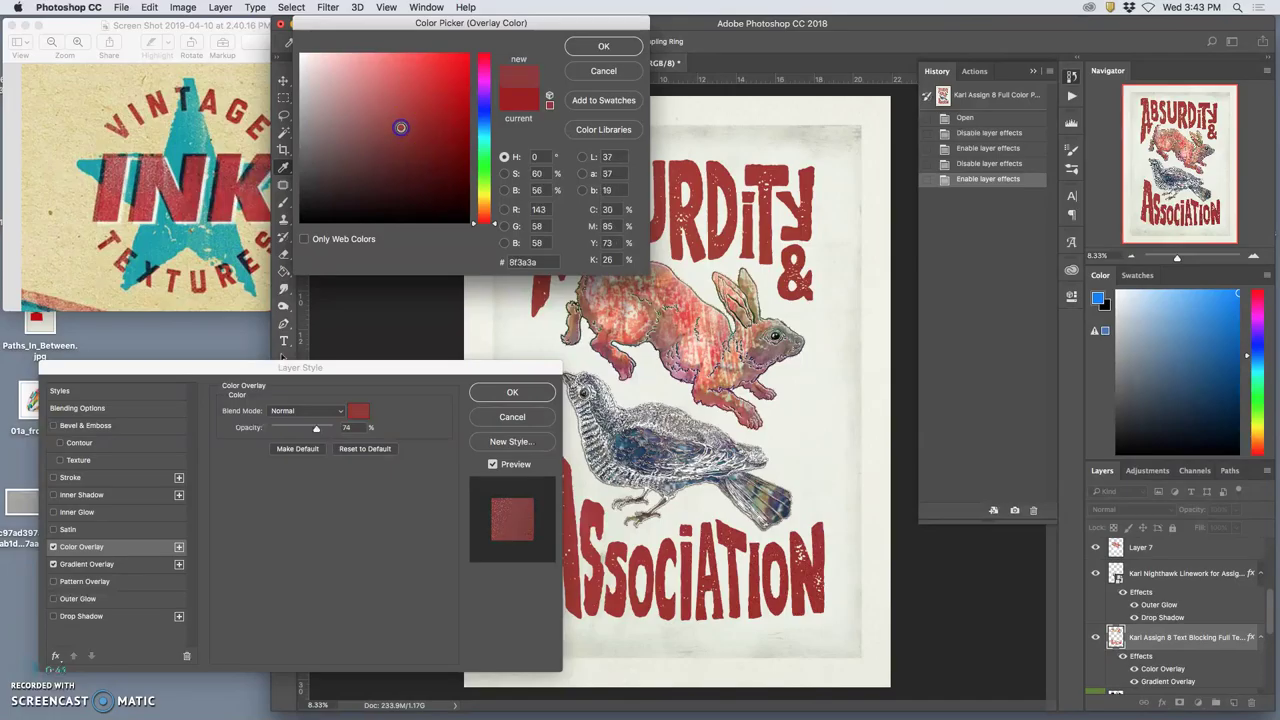
pyautogui.moveTo(400, 127); pyautogui.dragTo(441, 127)
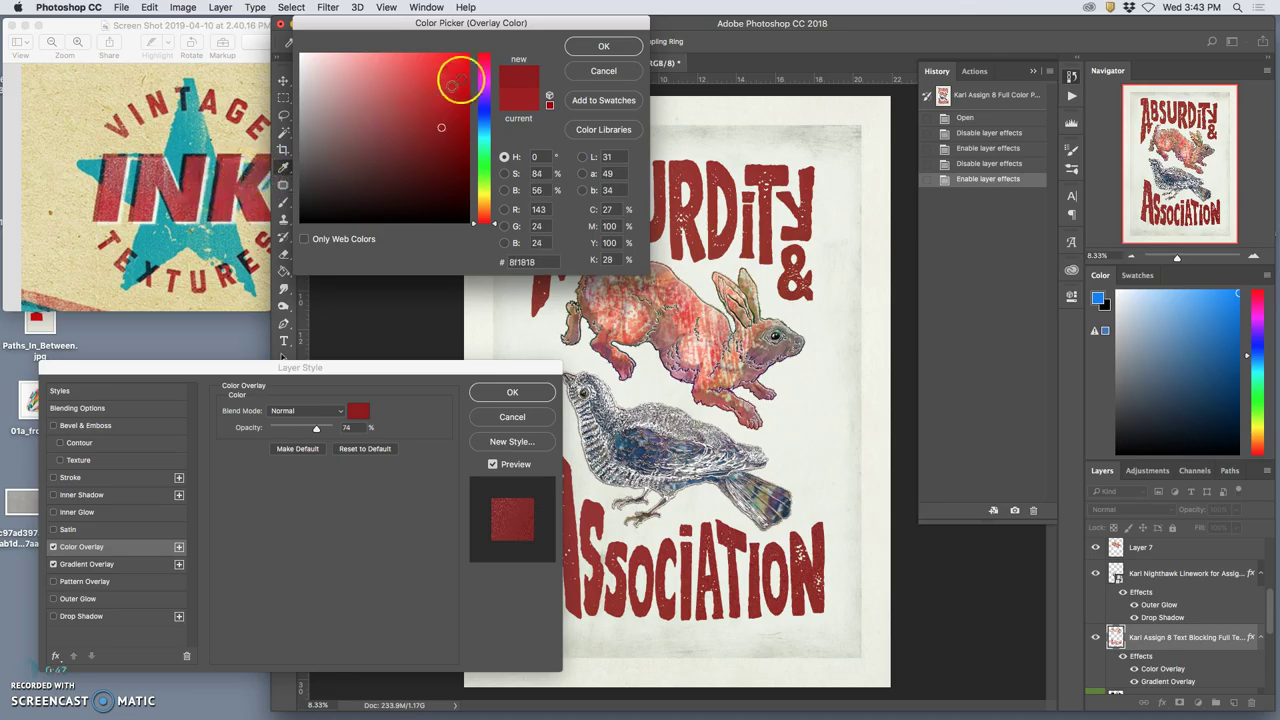
pyautogui.click(587, 48)
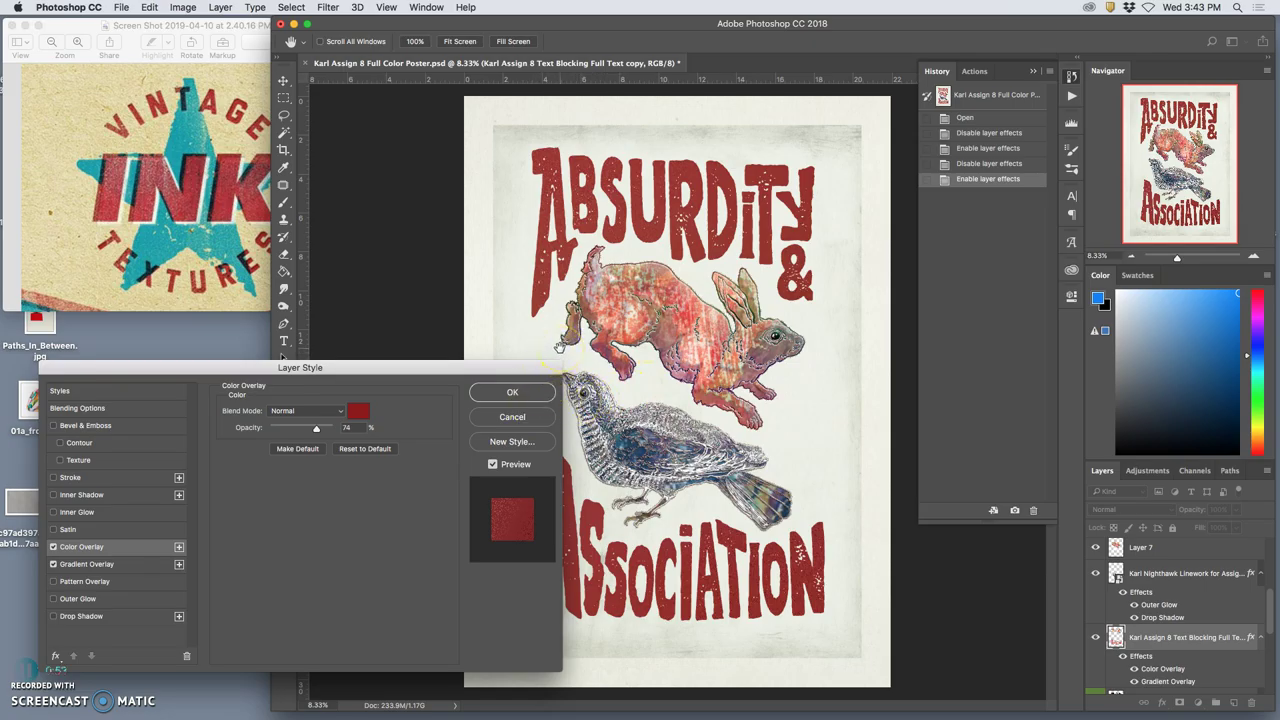
pyautogui.click(512, 392)
# Rasterize the lettering layer's existing layer style.
pyautogui.press('super')
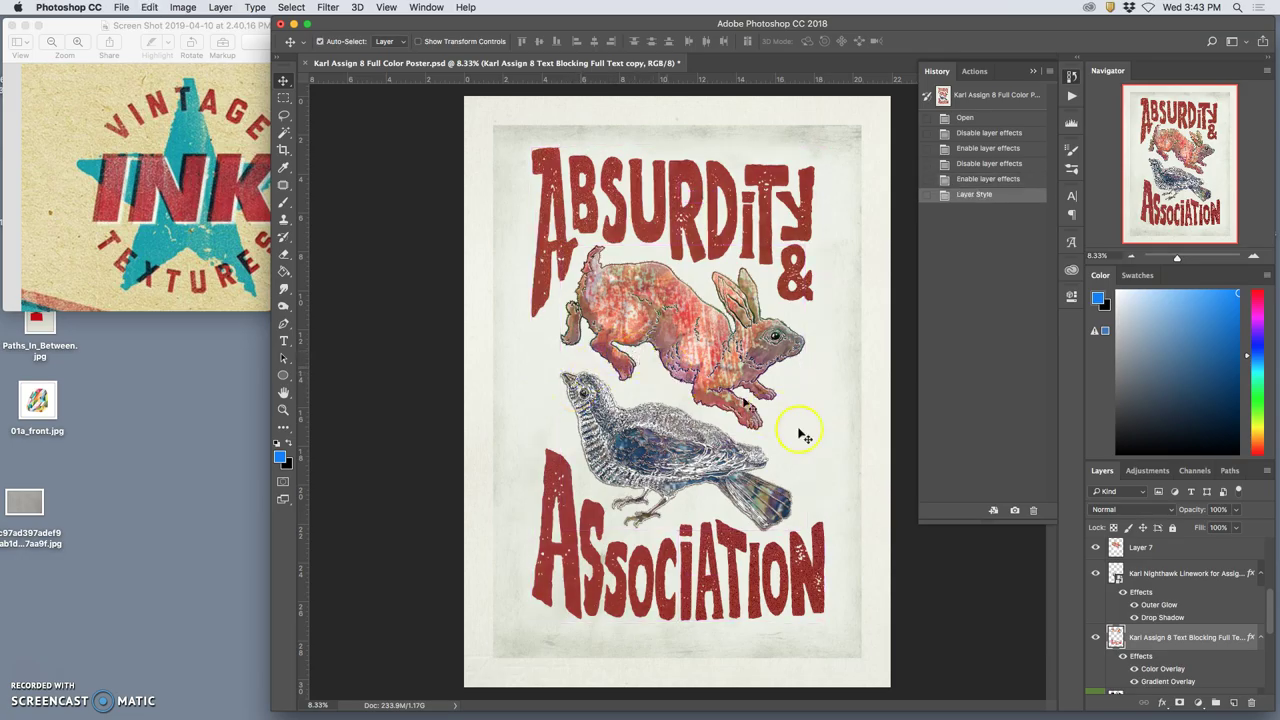
pyautogui.rightClick(1168, 648)
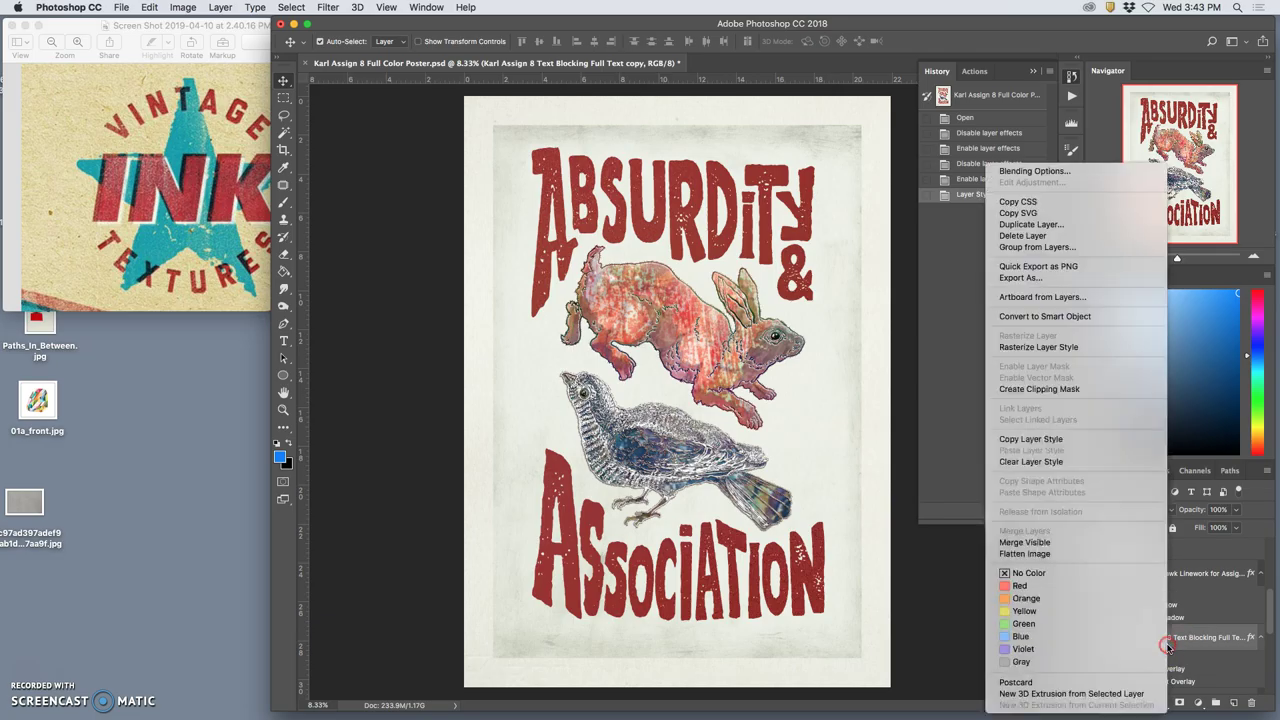
pyautogui.click(1064, 348)
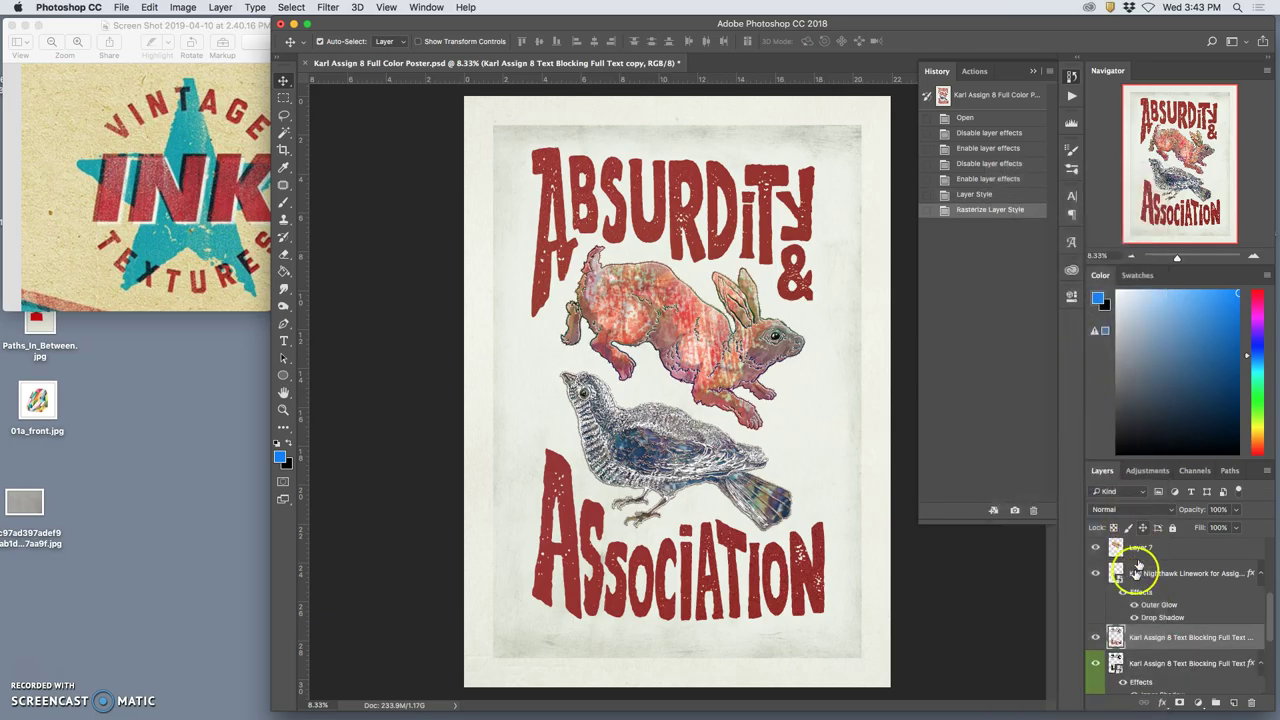
# Add a Dissolve Gradient Overlay to the lettering at 23% opacity and rotate its angle.
pyautogui.doubleClick(1155, 647)
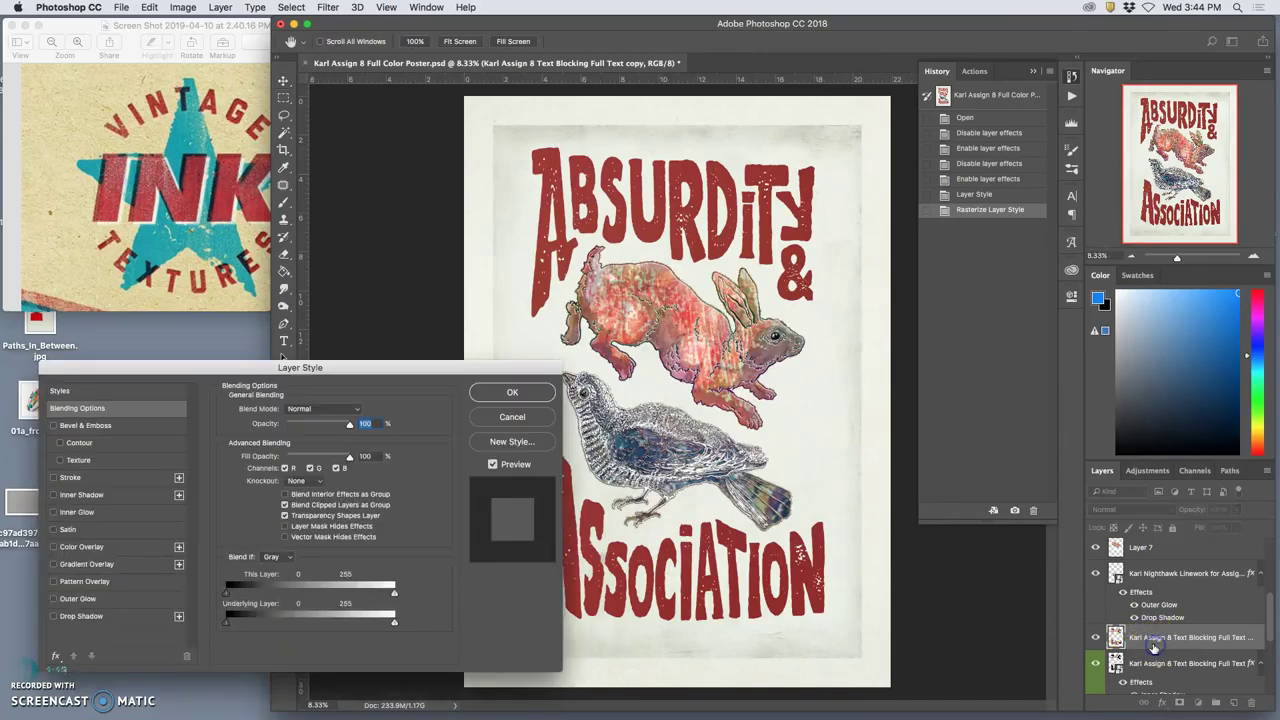
pyautogui.click(87, 565)
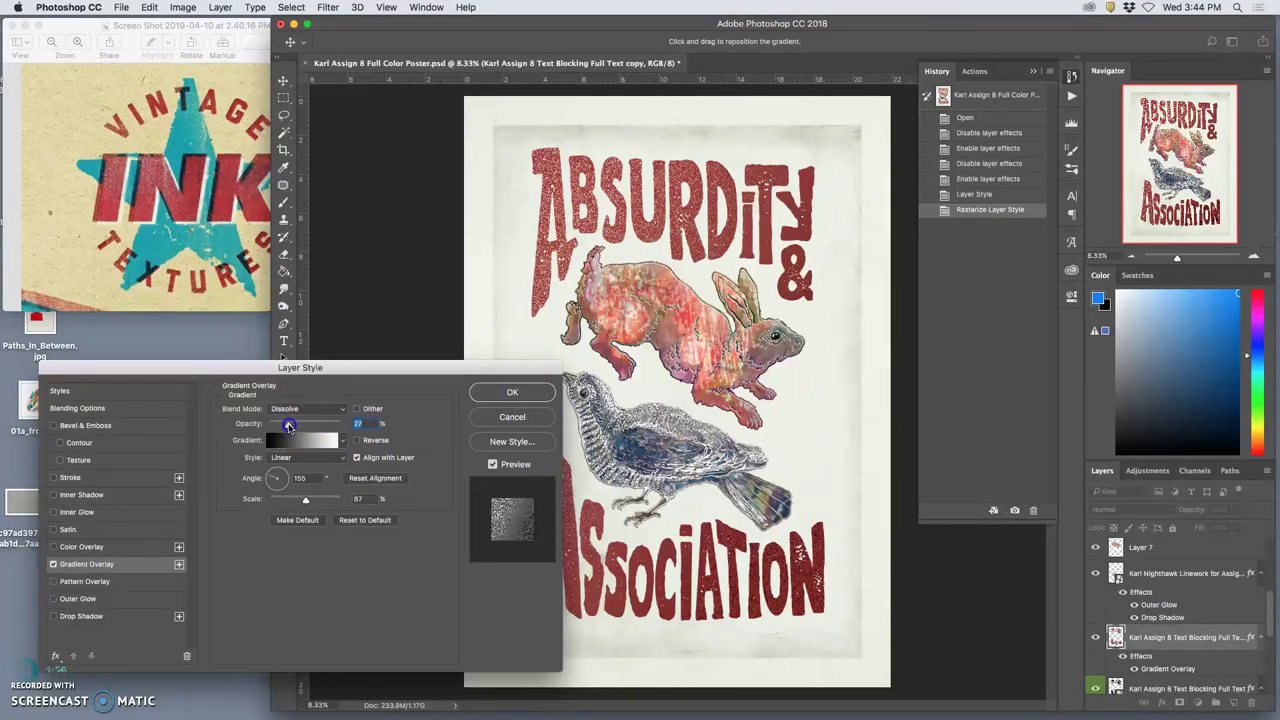
pyautogui.moveTo(281, 424); pyautogui.dragTo(289, 425)
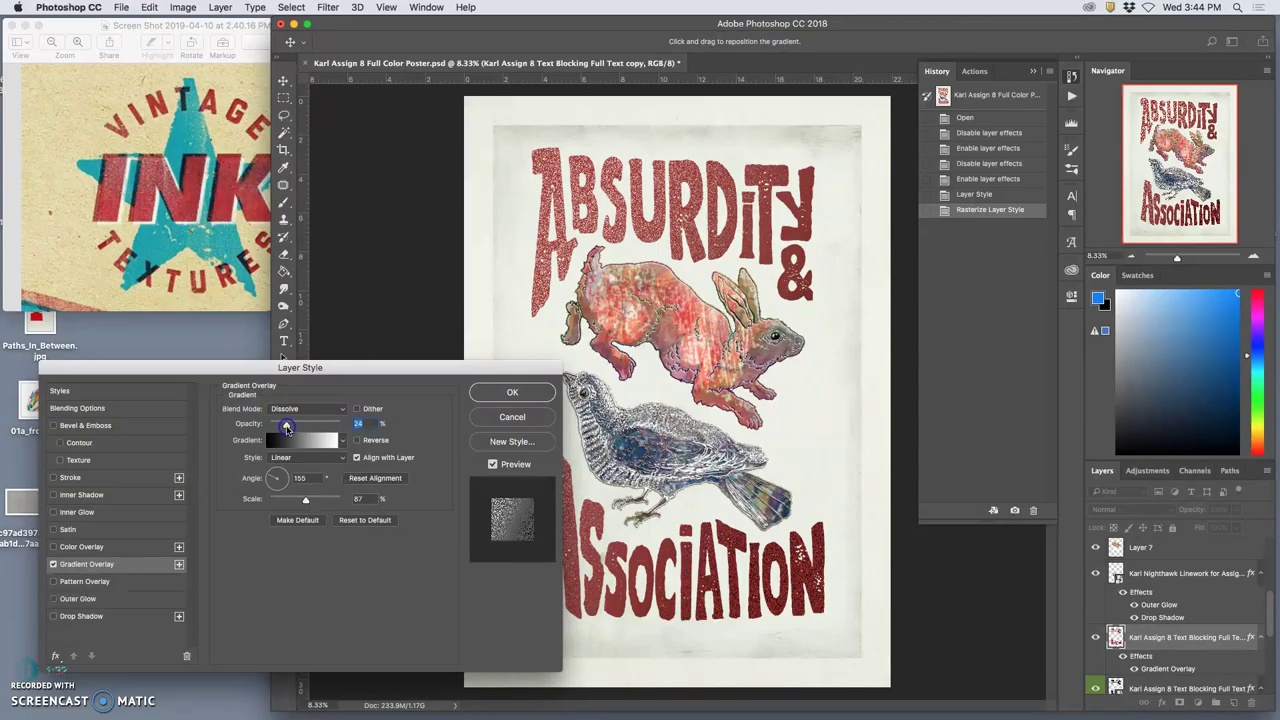
pyautogui.click(270, 483)
pyautogui.moveTo(270, 486)
pyautogui.mouseDown()
pyautogui.moveTo(277, 470)
pyautogui.moveTo(282, 481)
pyautogui.mouseUp()
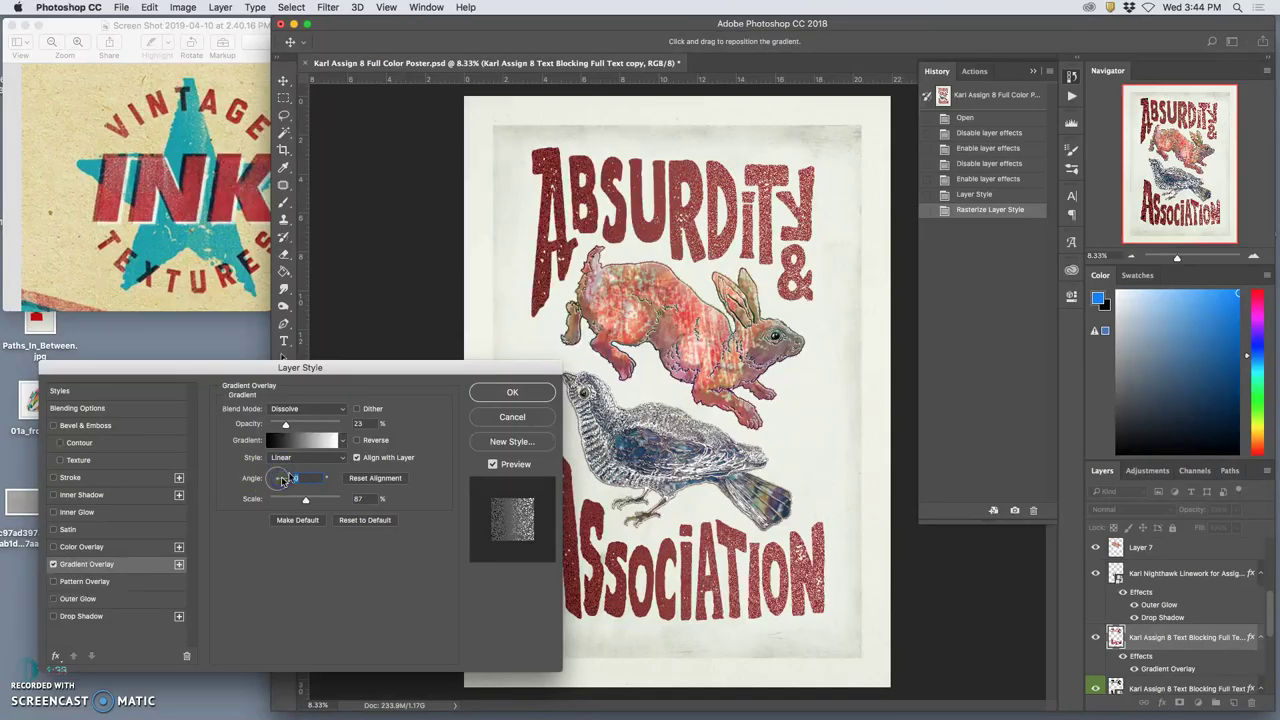
pyautogui.moveTo(357, 452)
pyautogui.mouseDown()
pyautogui.moveTo(354, 471)
pyautogui.moveTo(333, 465)
pyautogui.mouseUp()
# Try Radial, Reflected and Diamond gradient styles, then return to Linear.
pyautogui.click(333, 463)
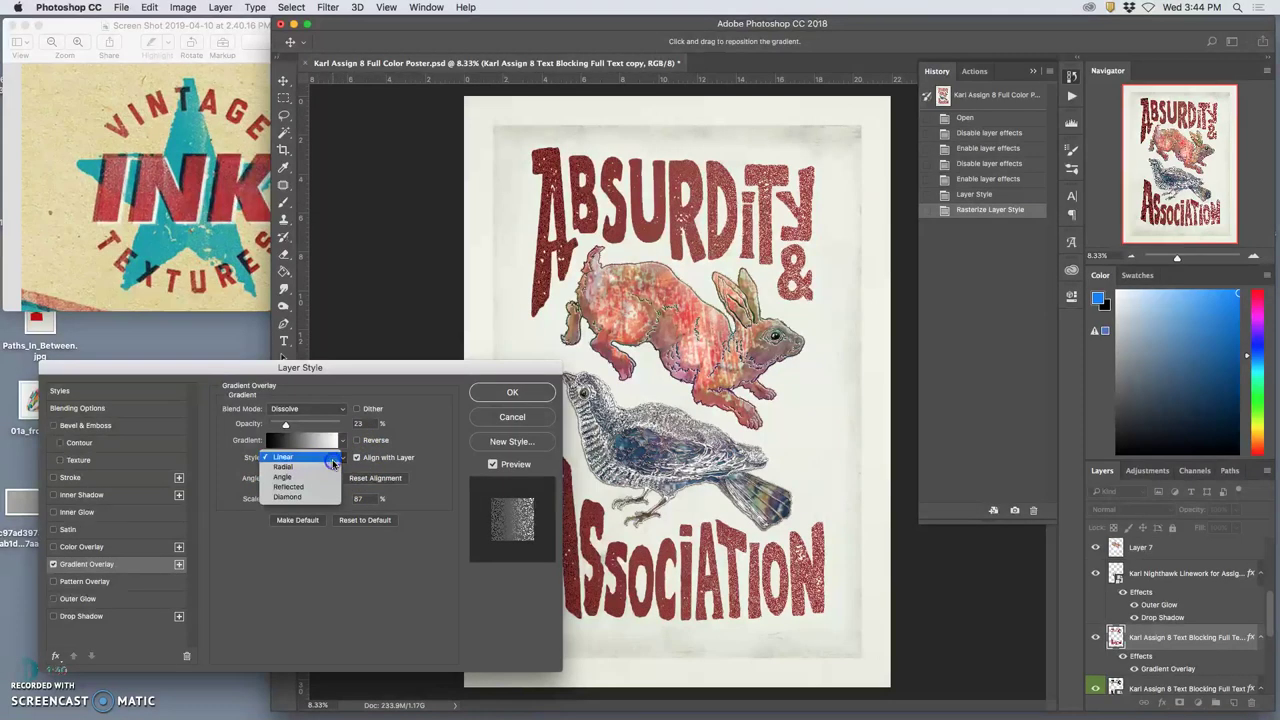
pyautogui.click(325, 466)
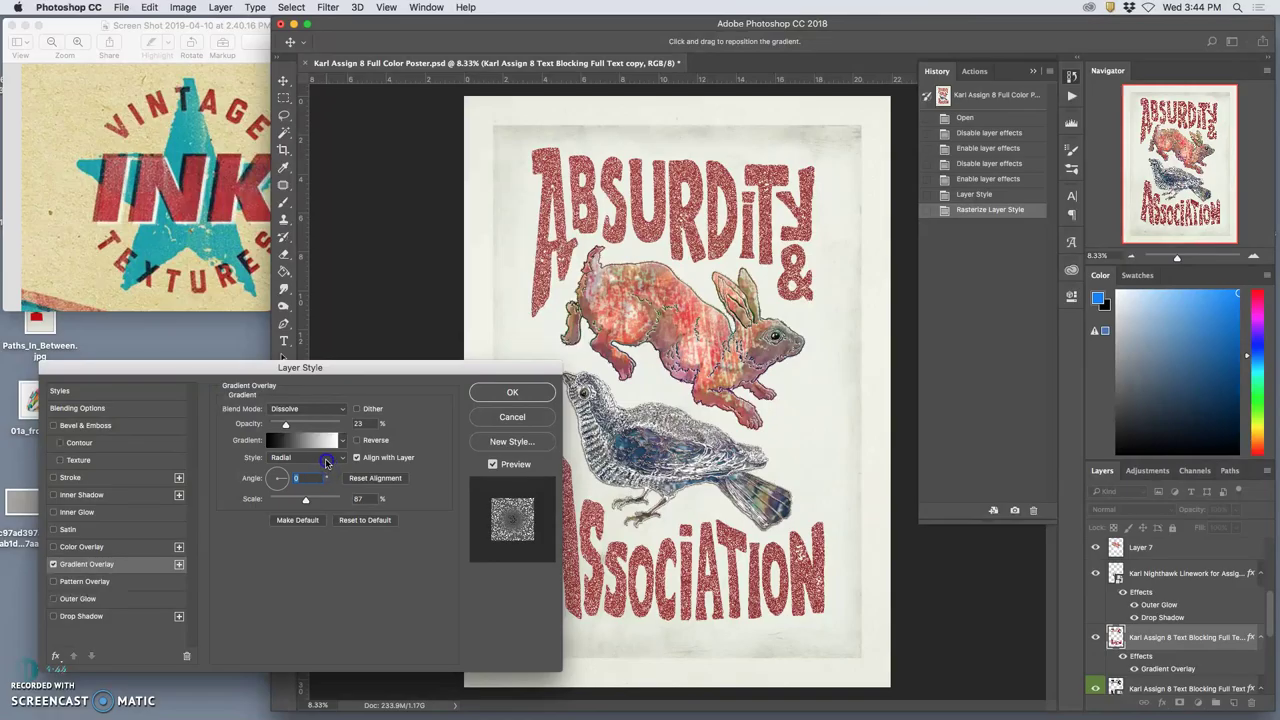
pyautogui.click(326, 465)
pyautogui.click(319, 477)
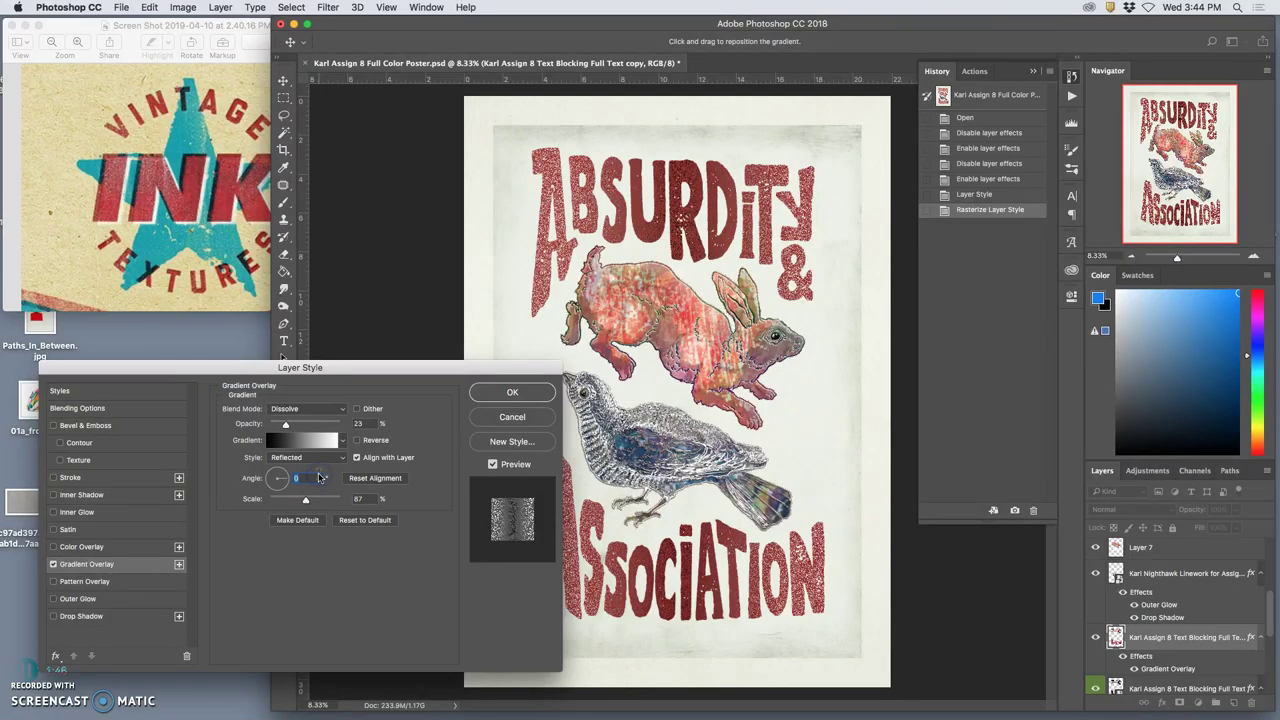
pyautogui.click(321, 467)
pyautogui.click(319, 468)
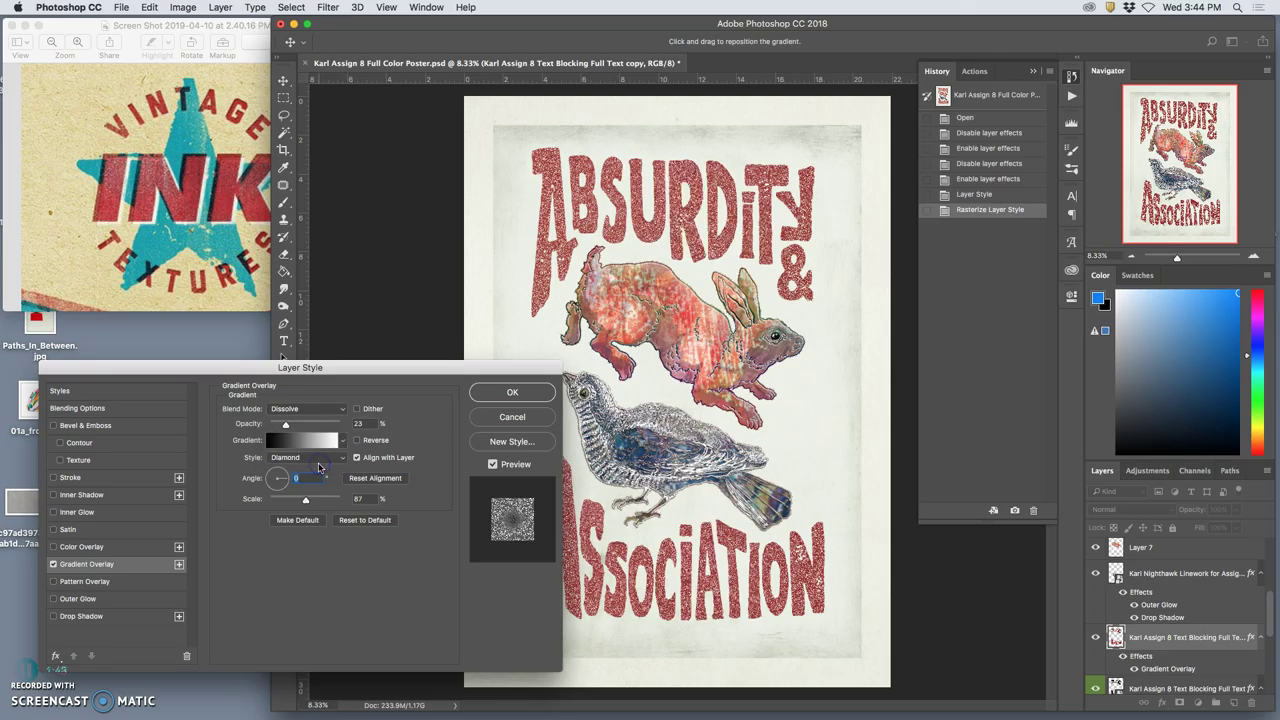
pyautogui.click(323, 460)
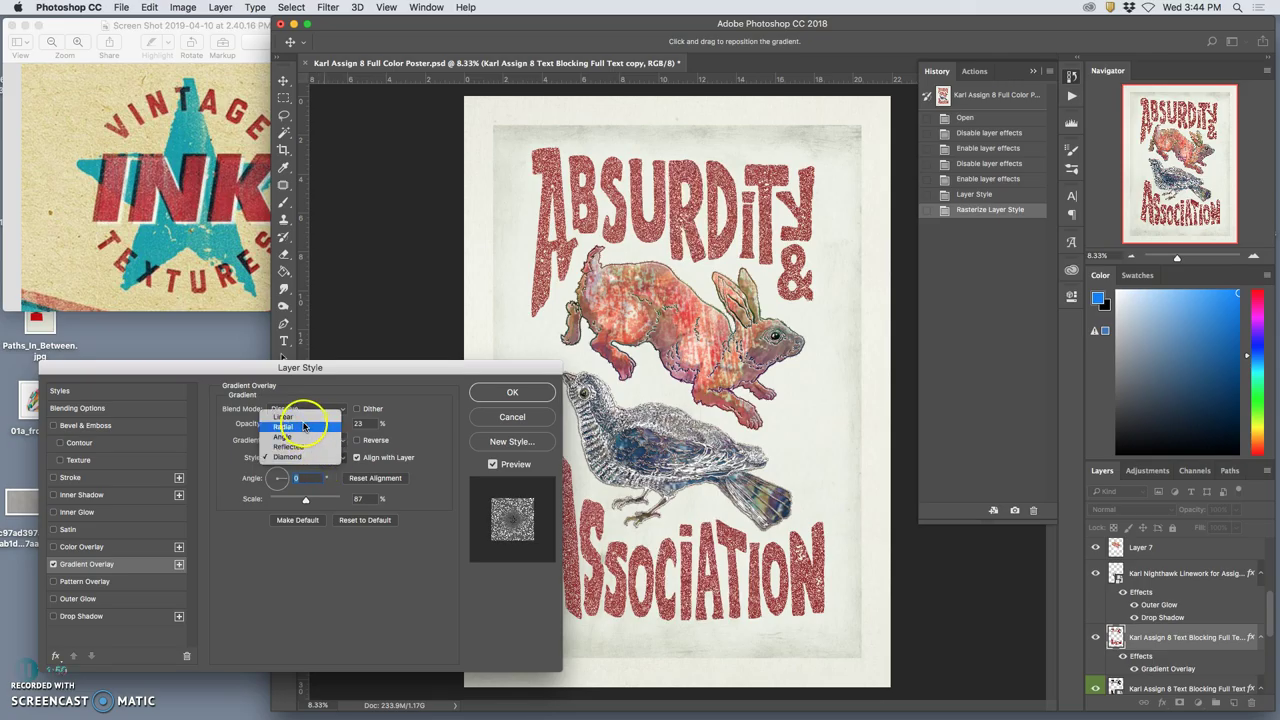
pyautogui.click(304, 423)
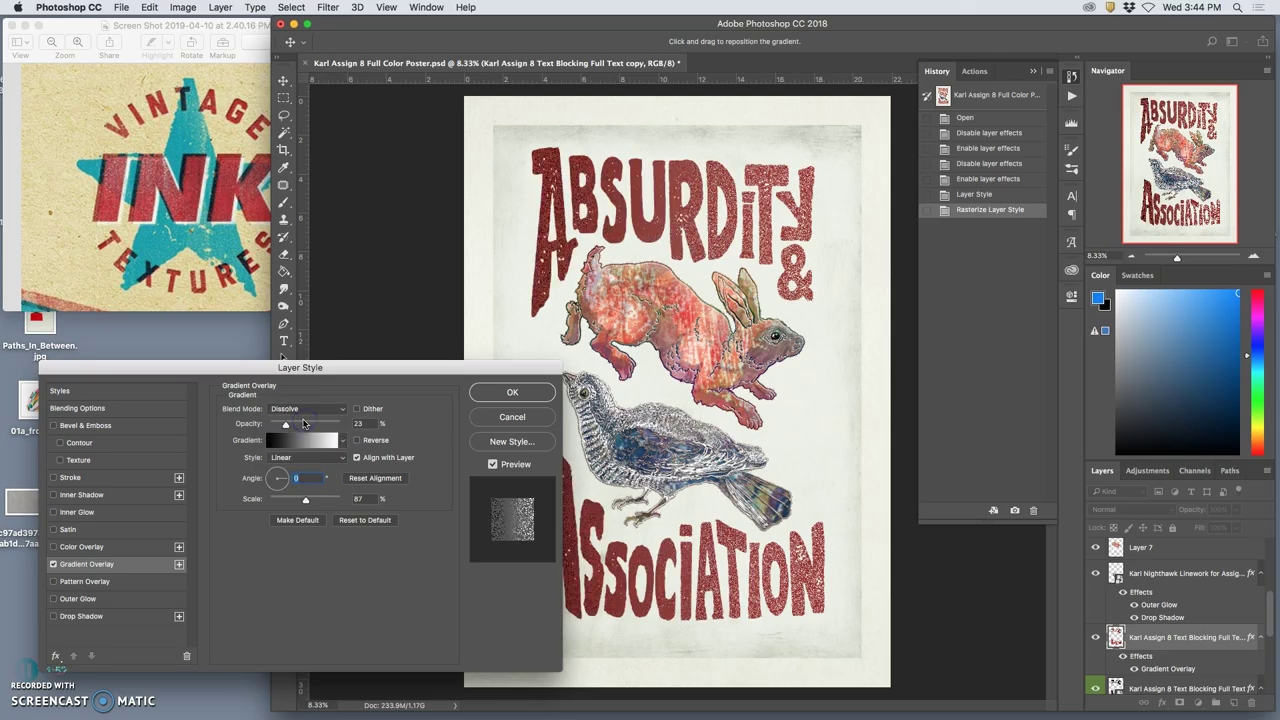
# Test reversing the gradient, settle on angle 146 and scale 87, and apply the overlay.
pyautogui.click(358, 441)
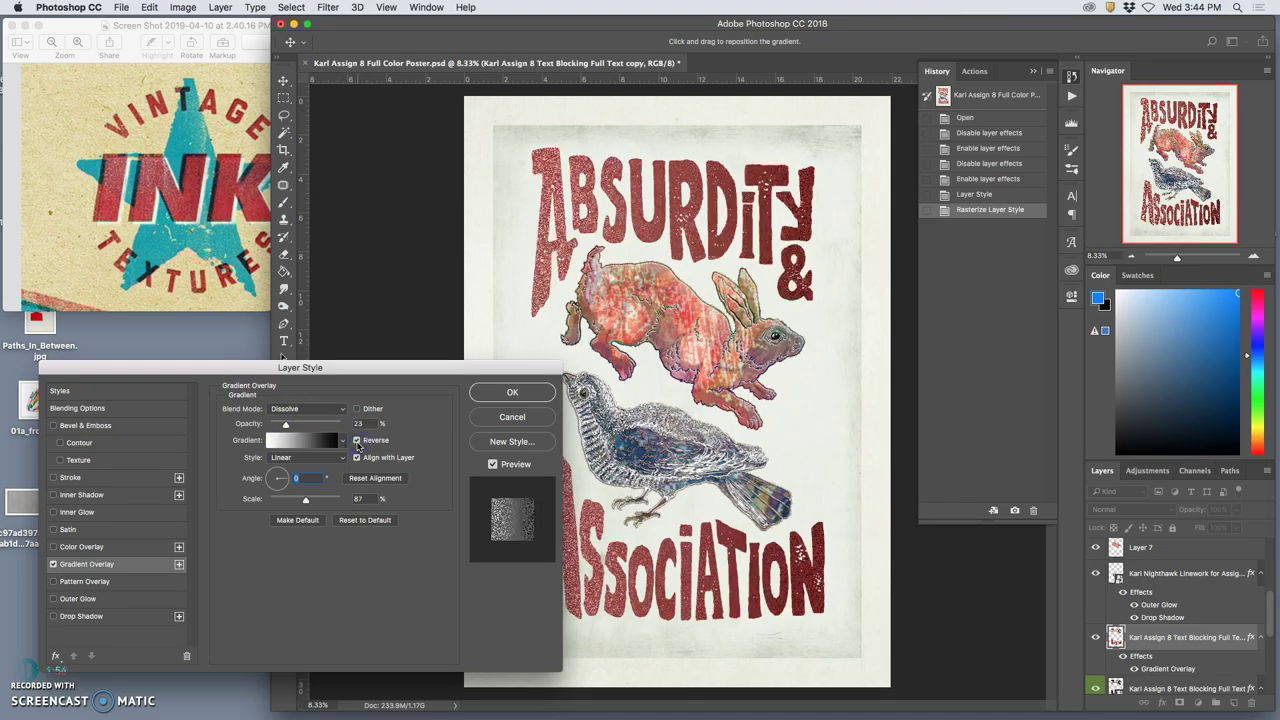
pyautogui.moveTo(304, 462); pyautogui.dragTo(270, 478)
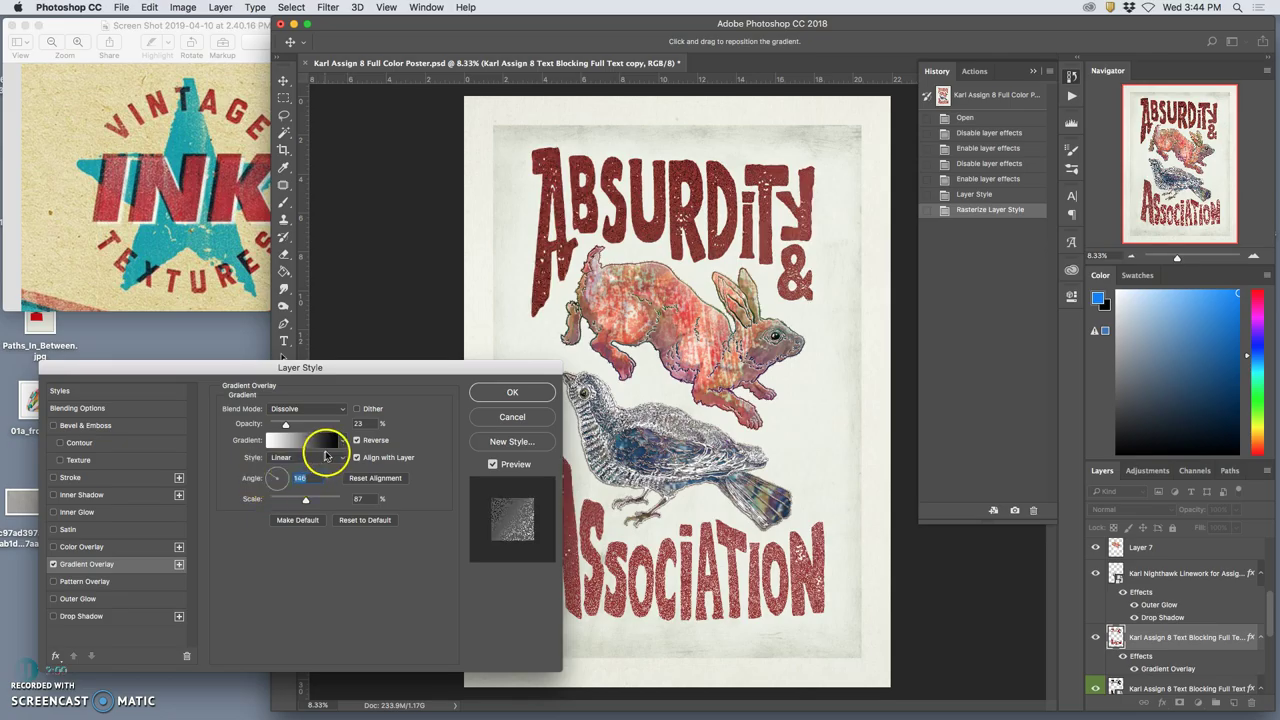
pyautogui.click(356, 440)
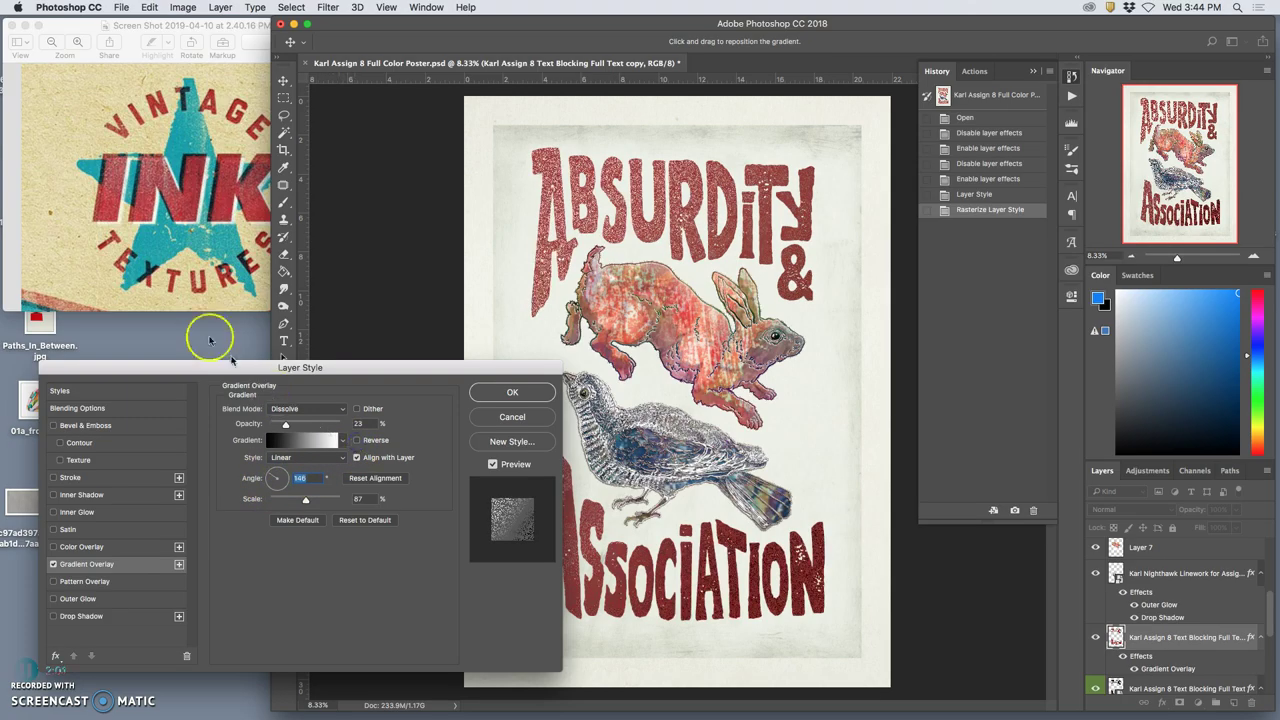
pyautogui.click(511, 393)
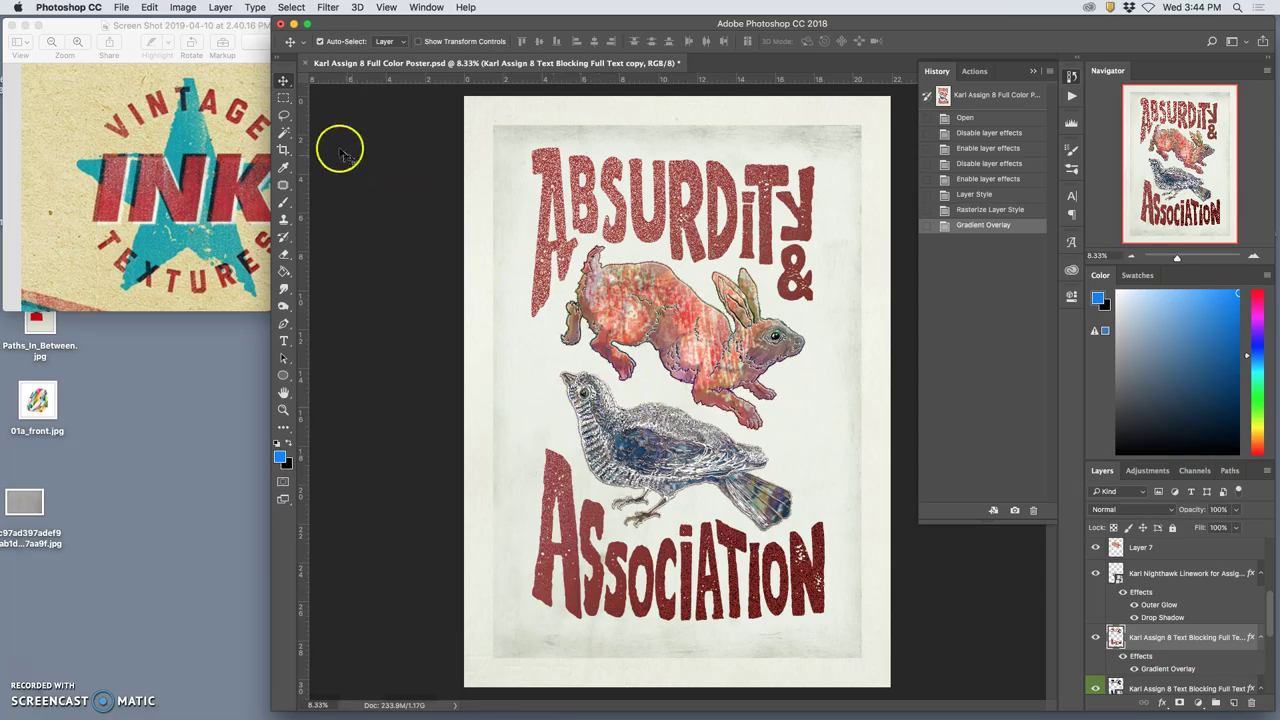
# Lasso ABSURDITY & with a 30 px feather and copy it to a new layer.
pyautogui.click(283, 115)
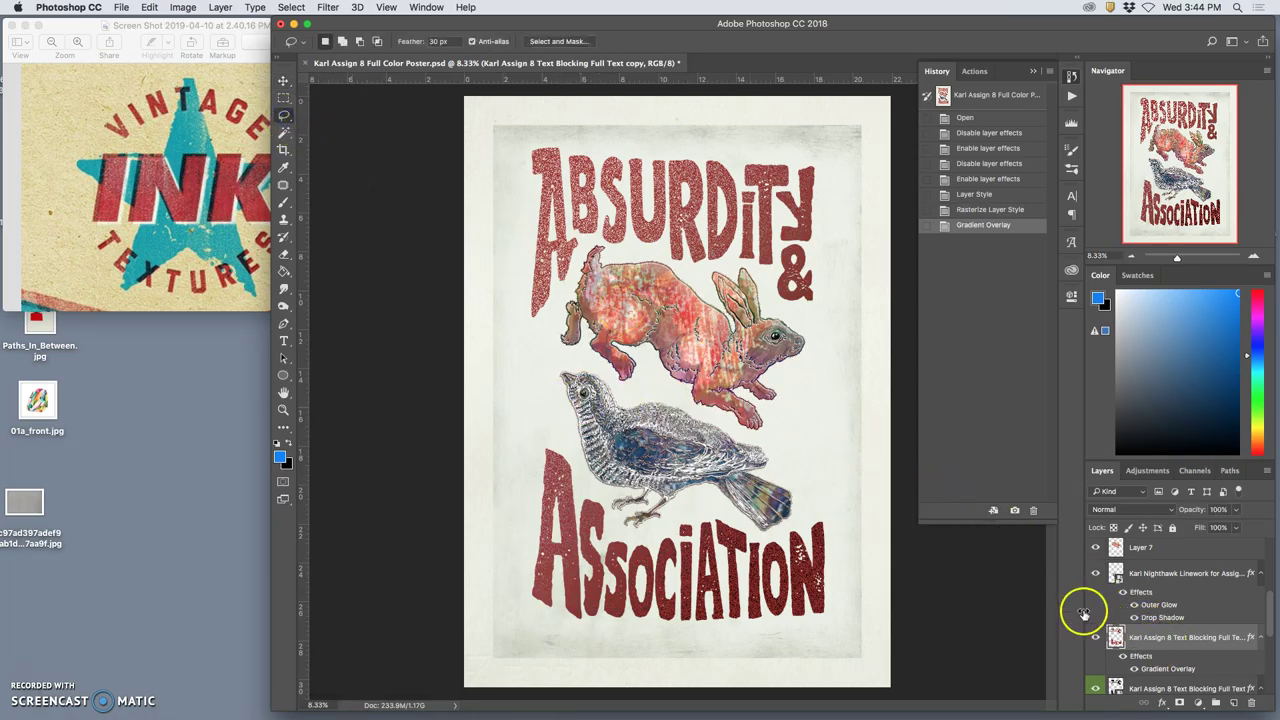
pyautogui.moveTo(624, 124)
pyautogui.mouseDown()
pyautogui.moveTo(476, 244)
pyautogui.moveTo(488, 333)
pyautogui.moveTo(647, 345)
pyautogui.moveTo(840, 281)
pyautogui.mouseUp()
pyautogui.moveTo(816, 148); pyautogui.dragTo(818, 150)
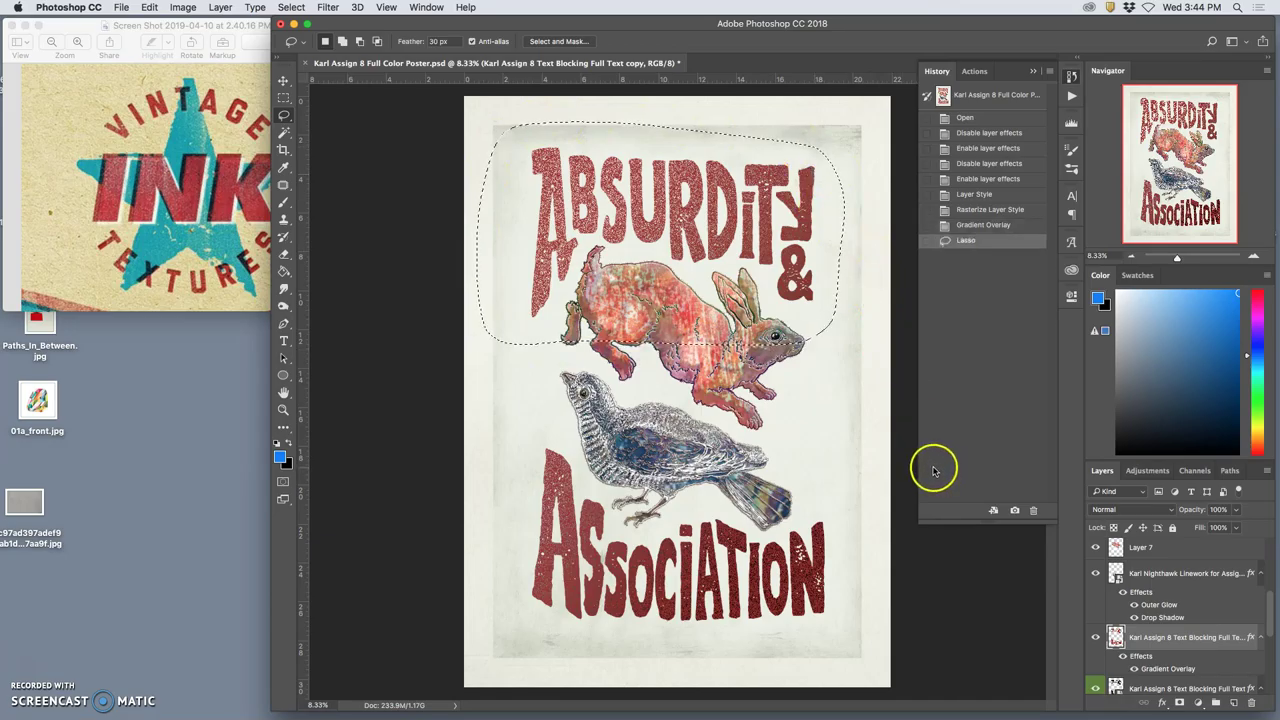
pyautogui.press('super+j')
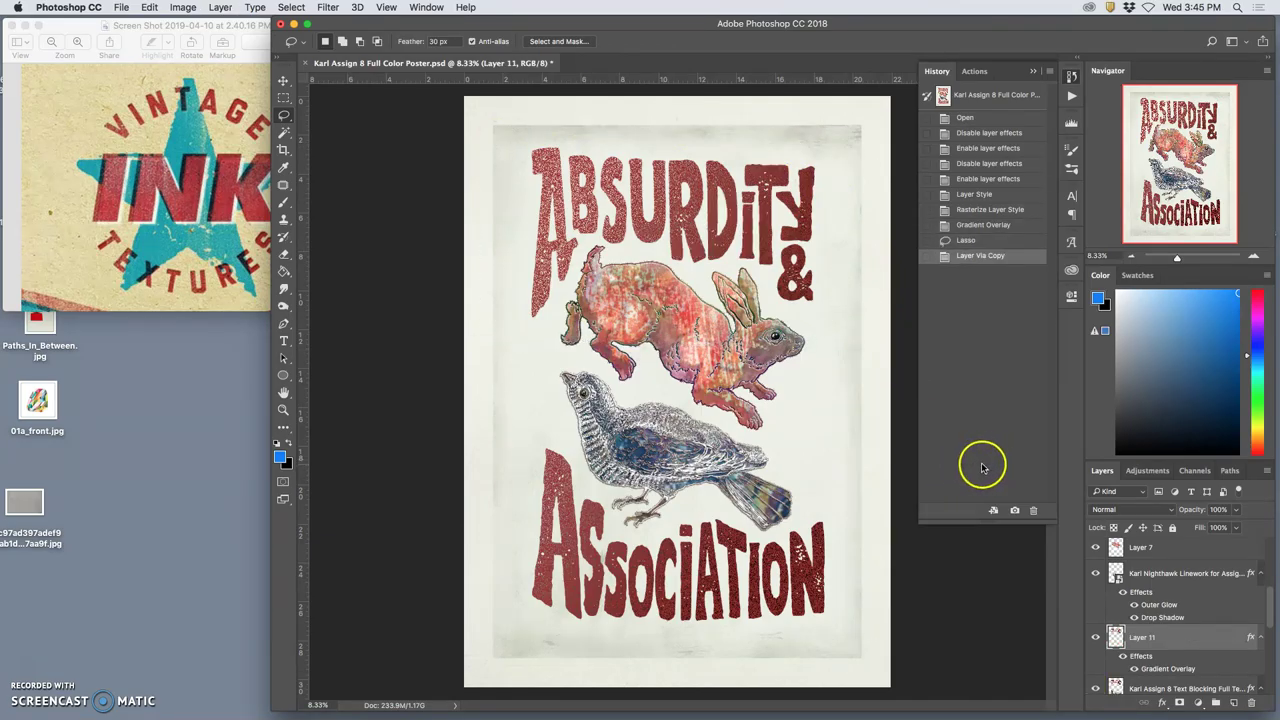
# Lasso ASSOCIATION from the original text layer and copy it to its own layer.
pyautogui.scroll(-2, 1108, 650)
pyautogui.click(1098, 640)
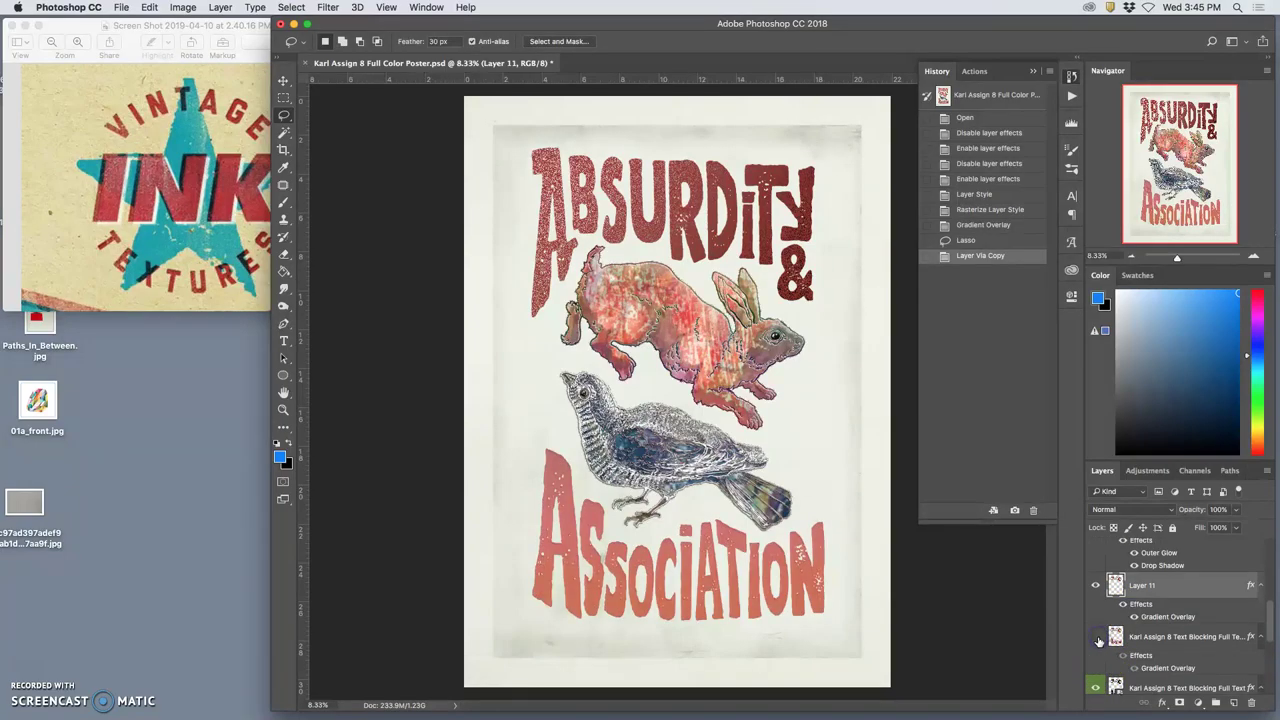
pyautogui.click(1098, 640)
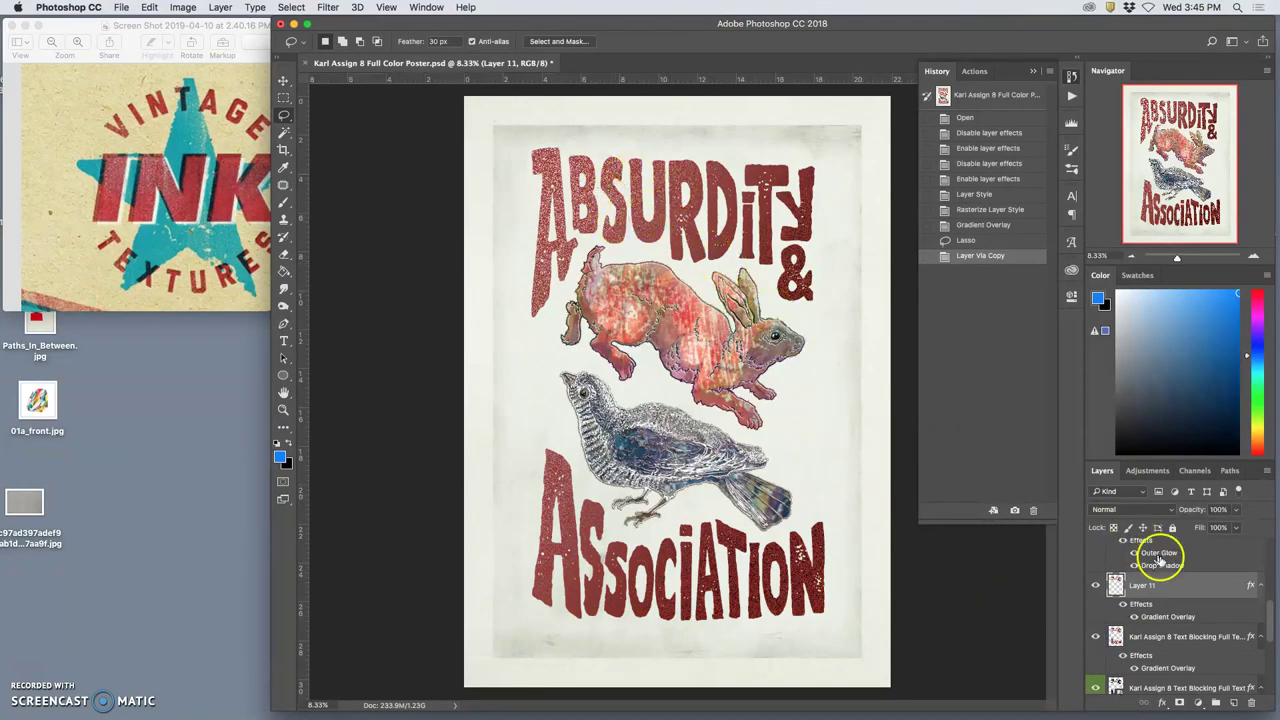
pyautogui.click(1170, 636)
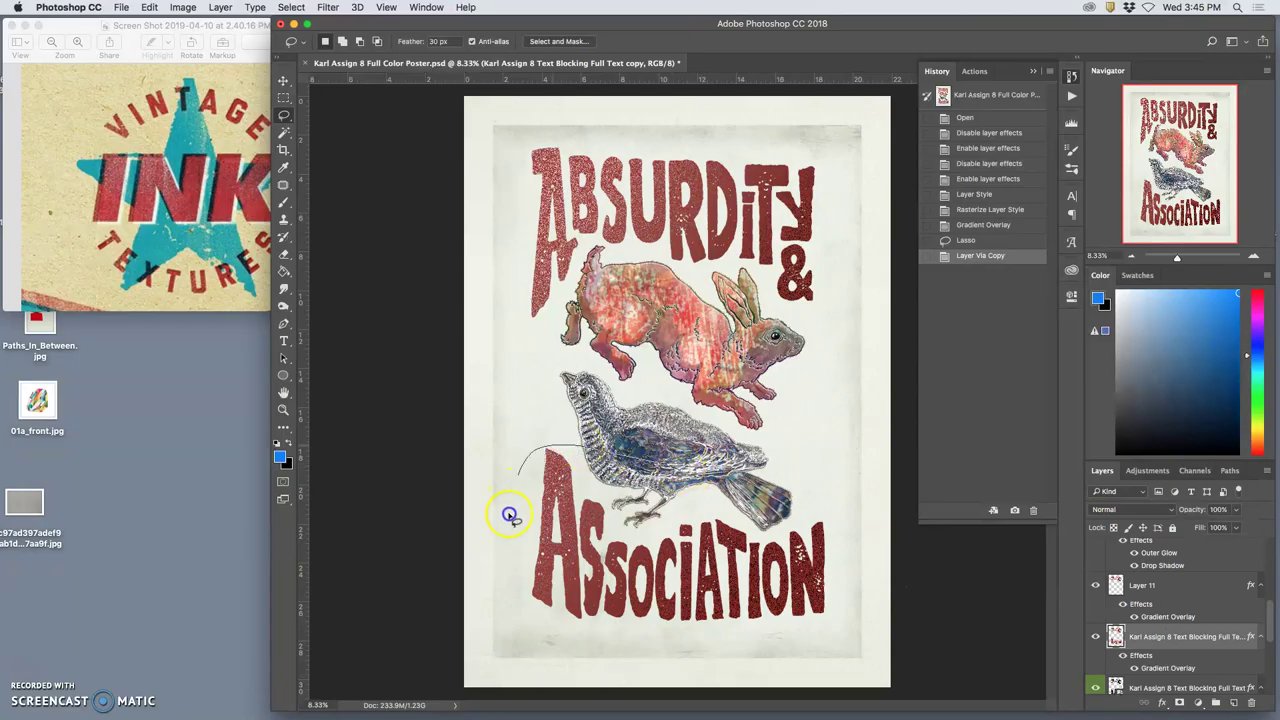
pyautogui.moveTo(510, 525)
pyautogui.mouseDown()
pyautogui.moveTo(775, 678)
pyautogui.moveTo(847, 629)
pyautogui.moveTo(840, 498)
pyautogui.moveTo(670, 470)
pyautogui.mouseUp()
pyautogui.hotkey('ctrl', 'j')
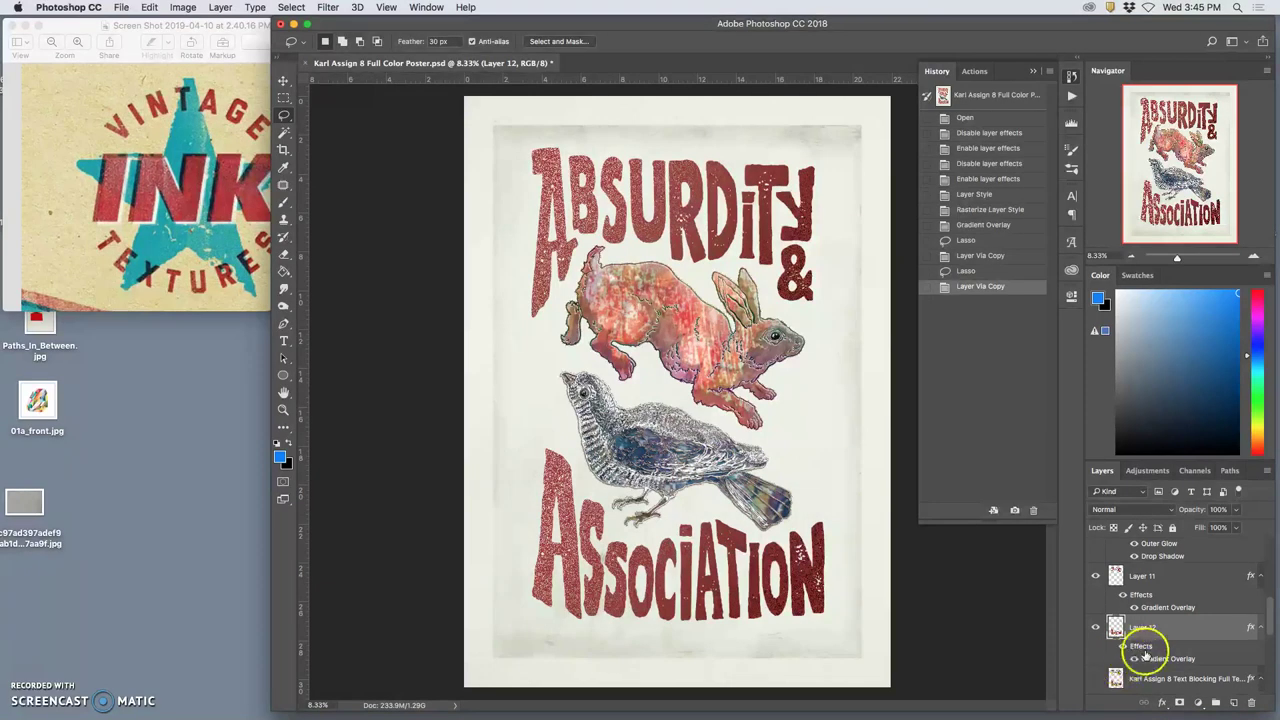
# Change the angle of Layer 12's (ASSOCIATION) gradient overlay and commit it.
pyautogui.doubleClick(1160, 658)
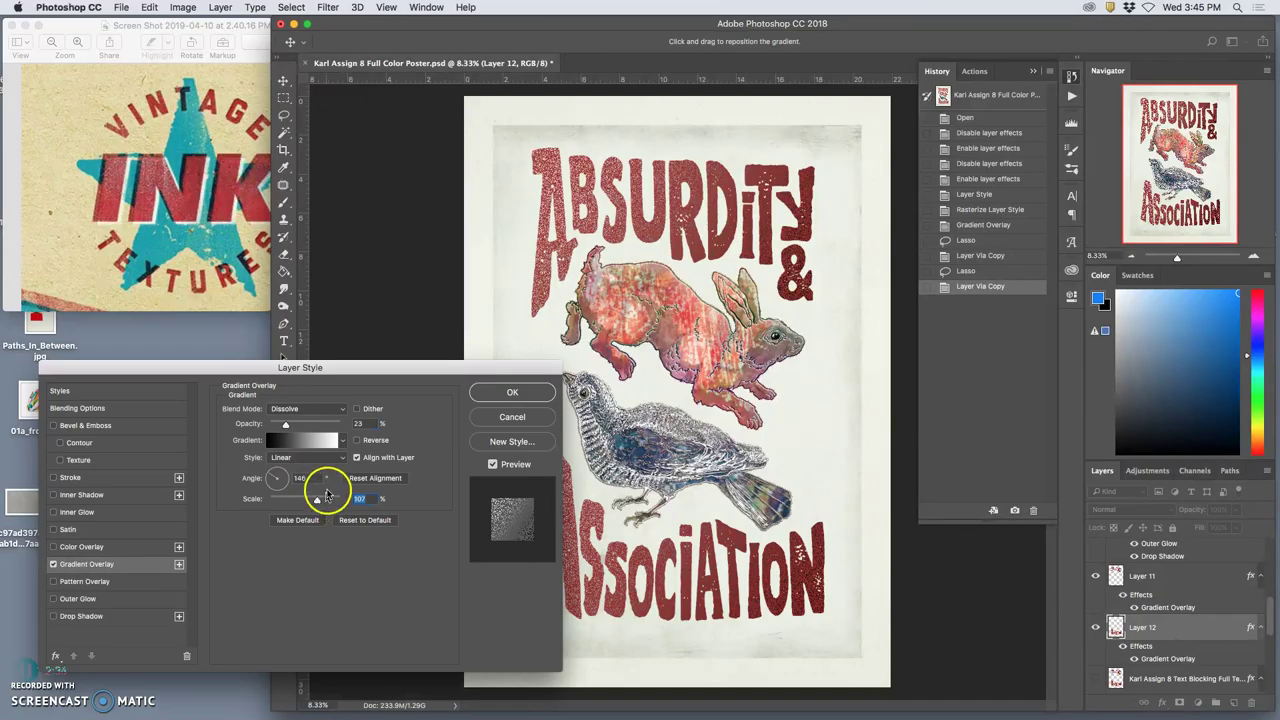
pyautogui.click(280, 476)
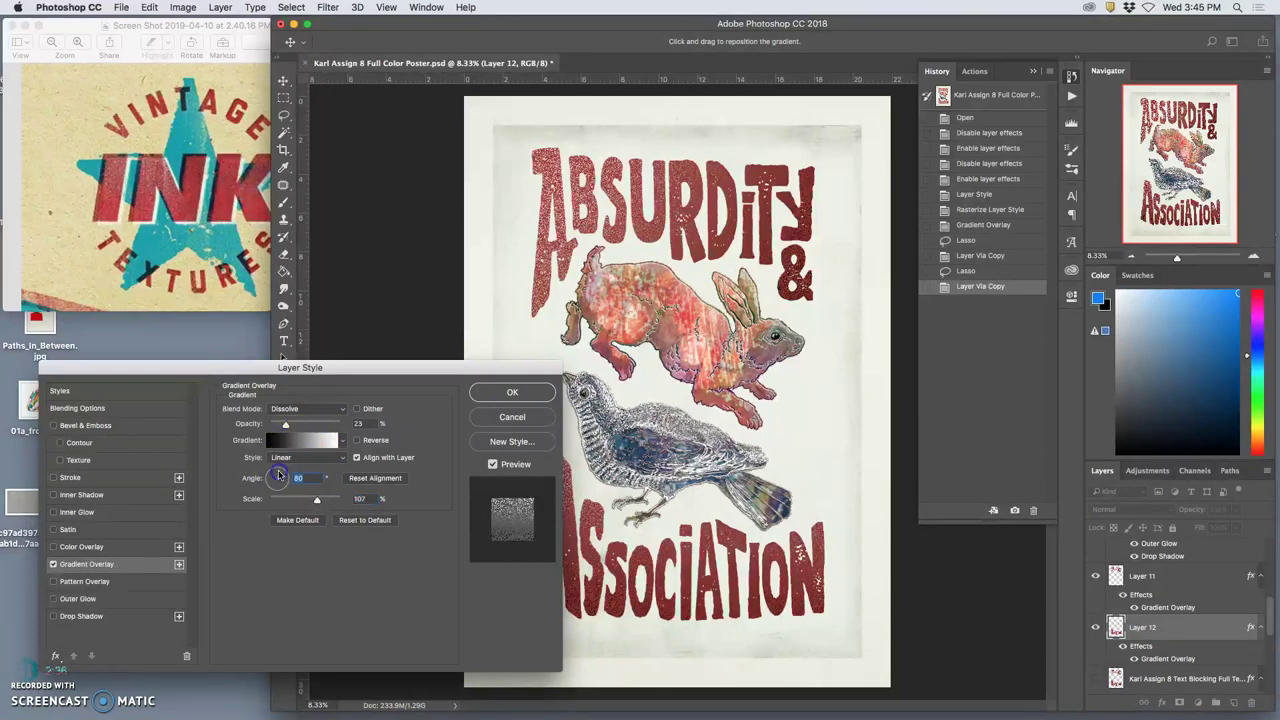
pyautogui.moveTo(275, 475); pyautogui.dragTo(277, 476)
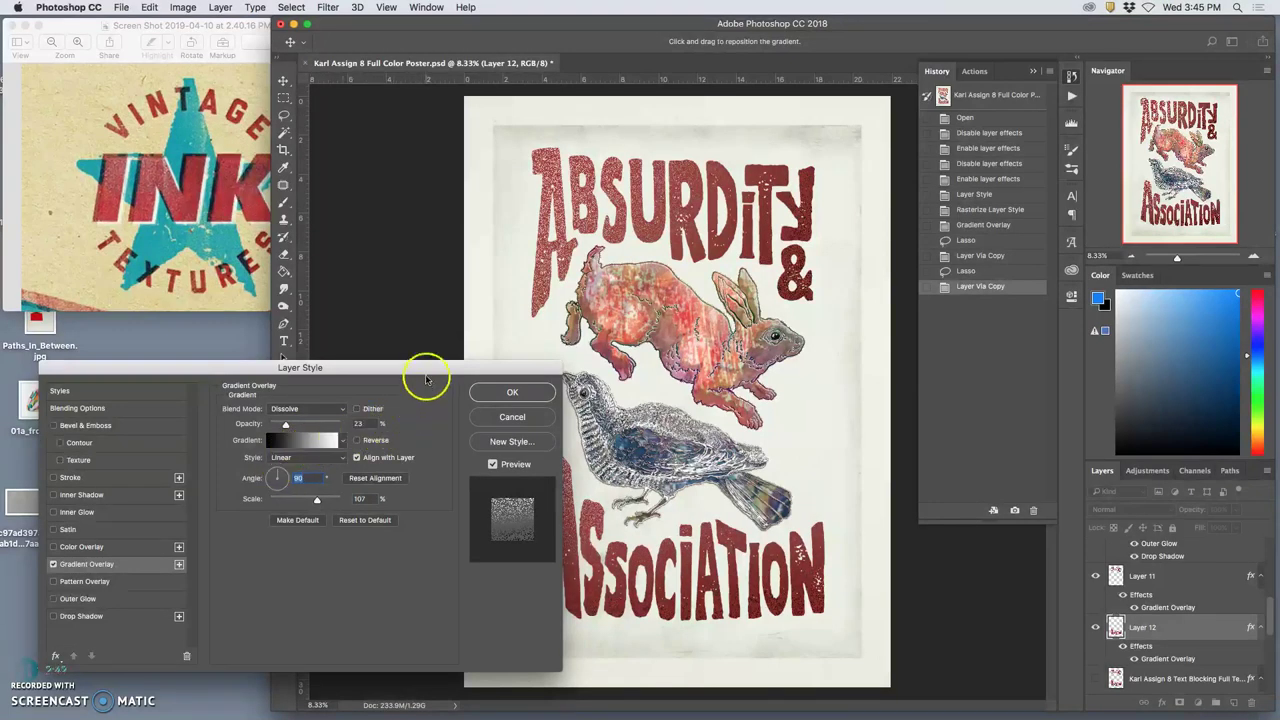
pyautogui.moveTo(425, 370); pyautogui.dragTo(363, 216)
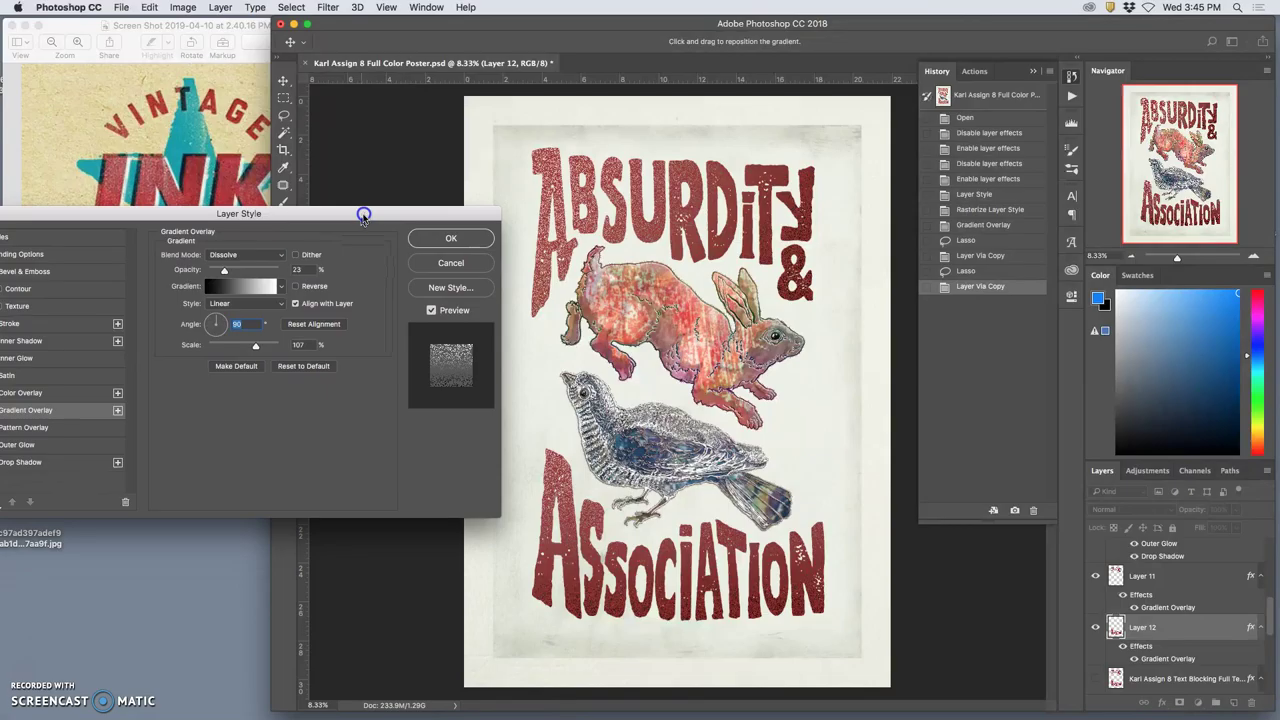
pyautogui.moveTo(222, 312)
pyautogui.mouseDown()
pyautogui.moveTo(211, 334)
pyautogui.moveTo(218, 320)
pyautogui.mouseUp()
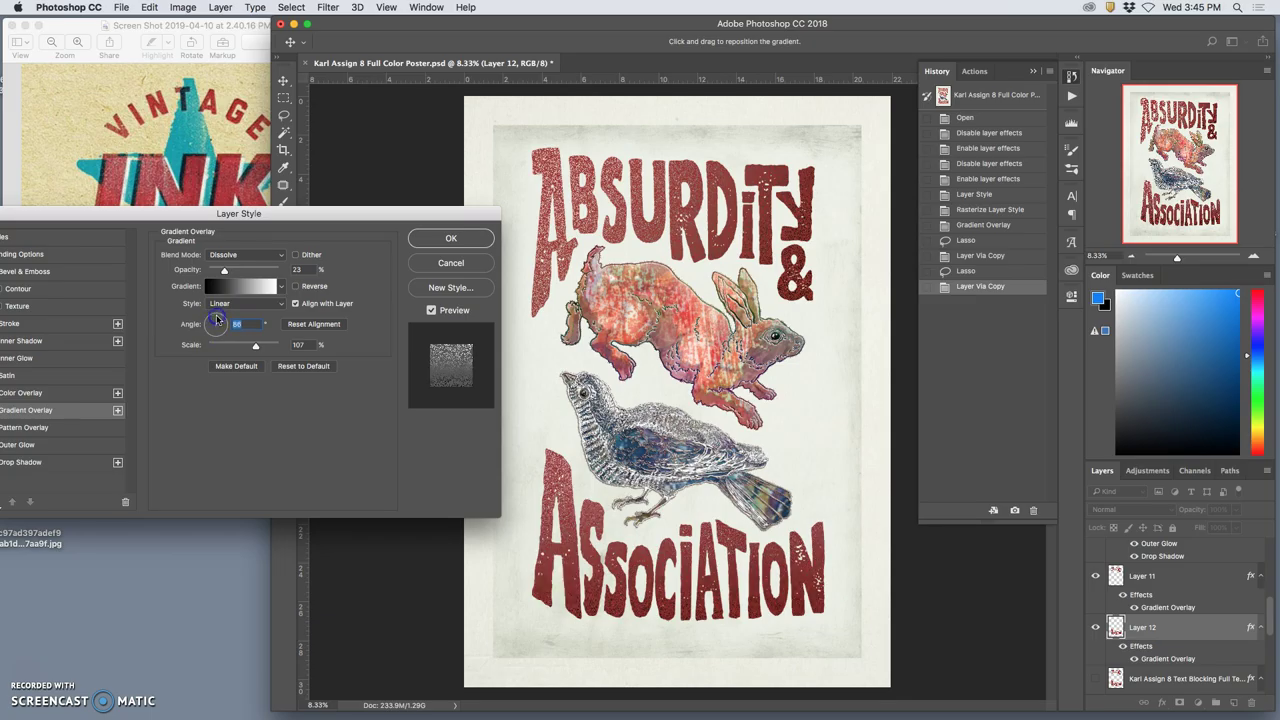
pyautogui.click(445, 238)
# Set Layer 11's gradient overlay to 150% scale and 90° angle, then zoom in on ABSURDITY.
pyautogui.doubleClick(1152, 606)
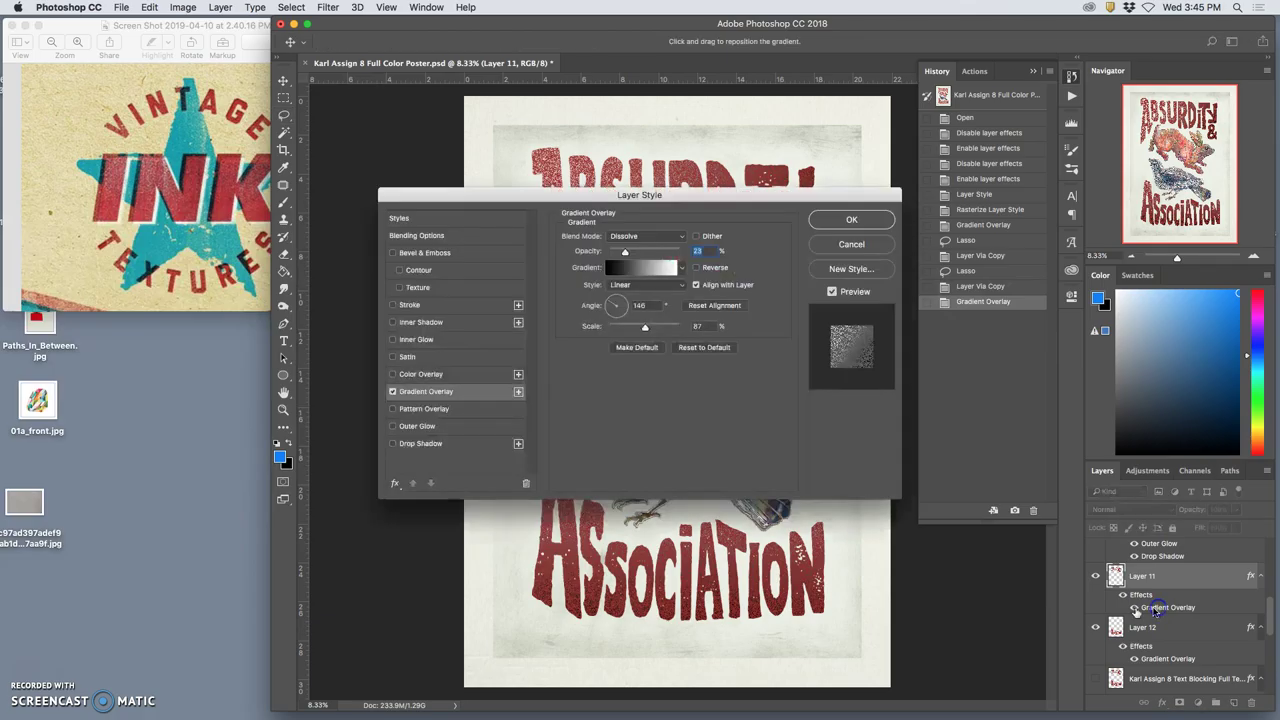
pyautogui.moveTo(645, 197); pyautogui.dragTo(274, 189)
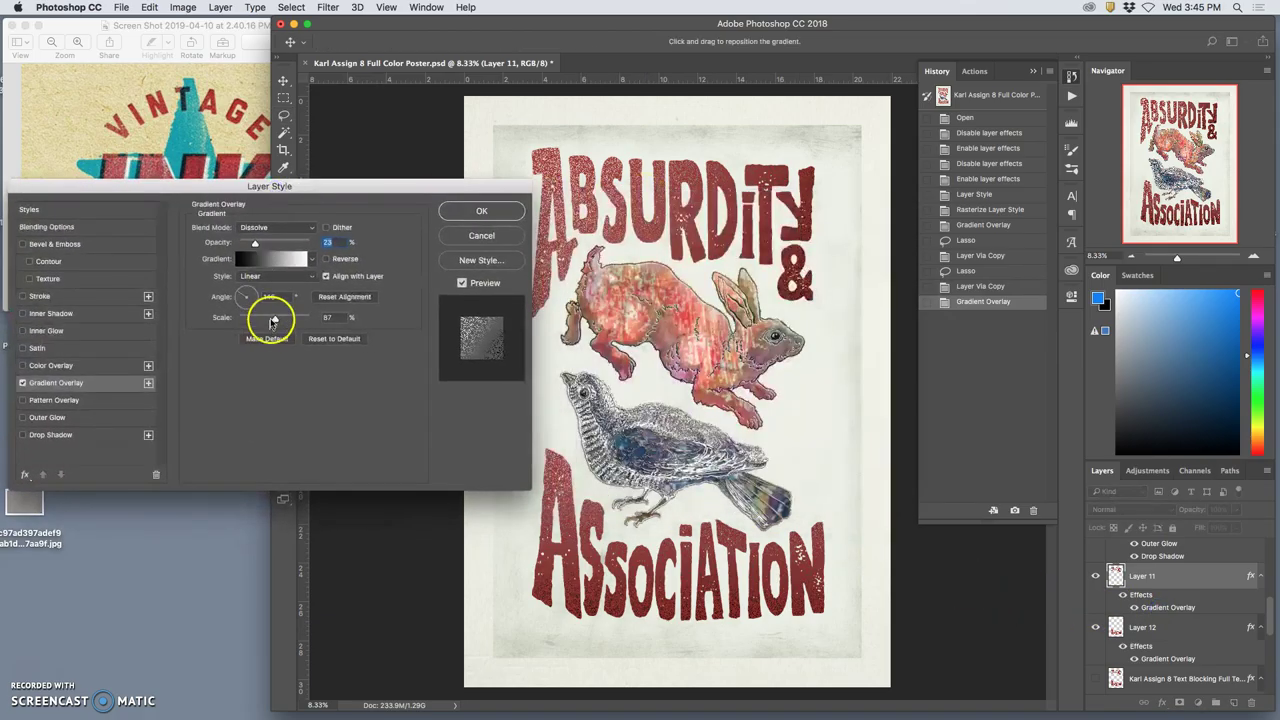
pyautogui.moveTo(274, 318); pyautogui.dragTo(276, 321)
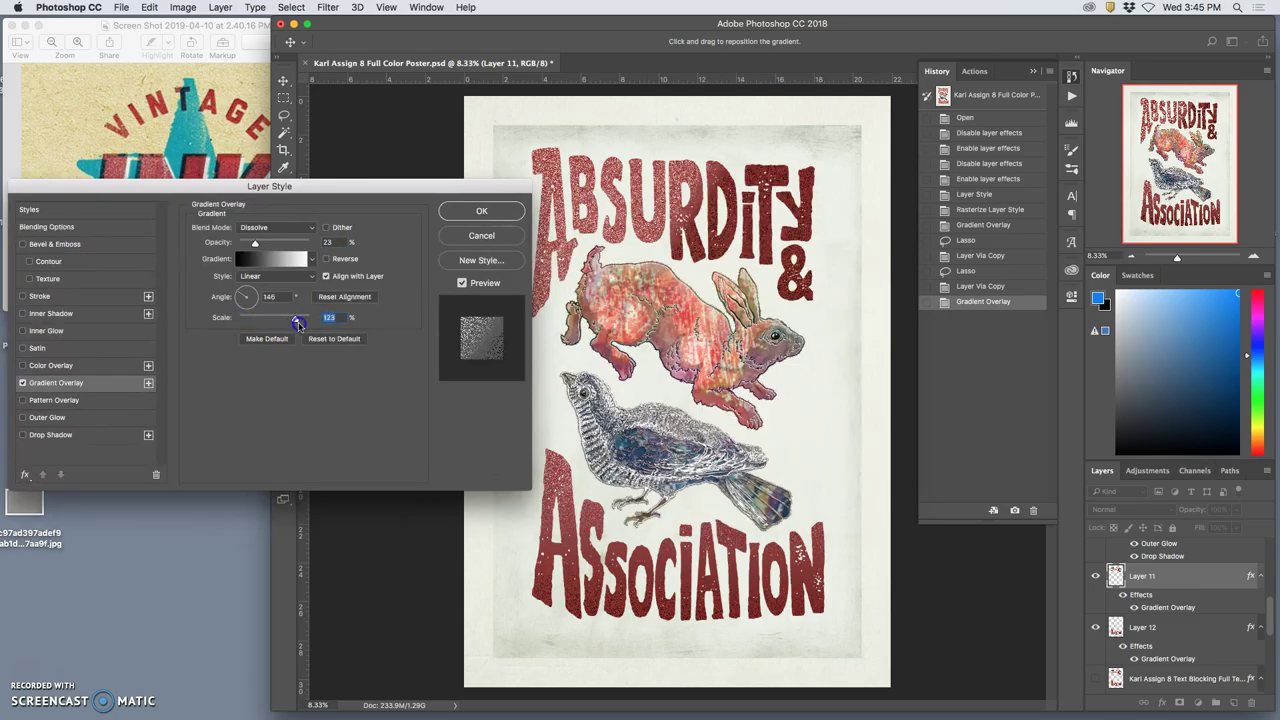
pyautogui.moveTo(301, 323); pyautogui.dragTo(246, 292)
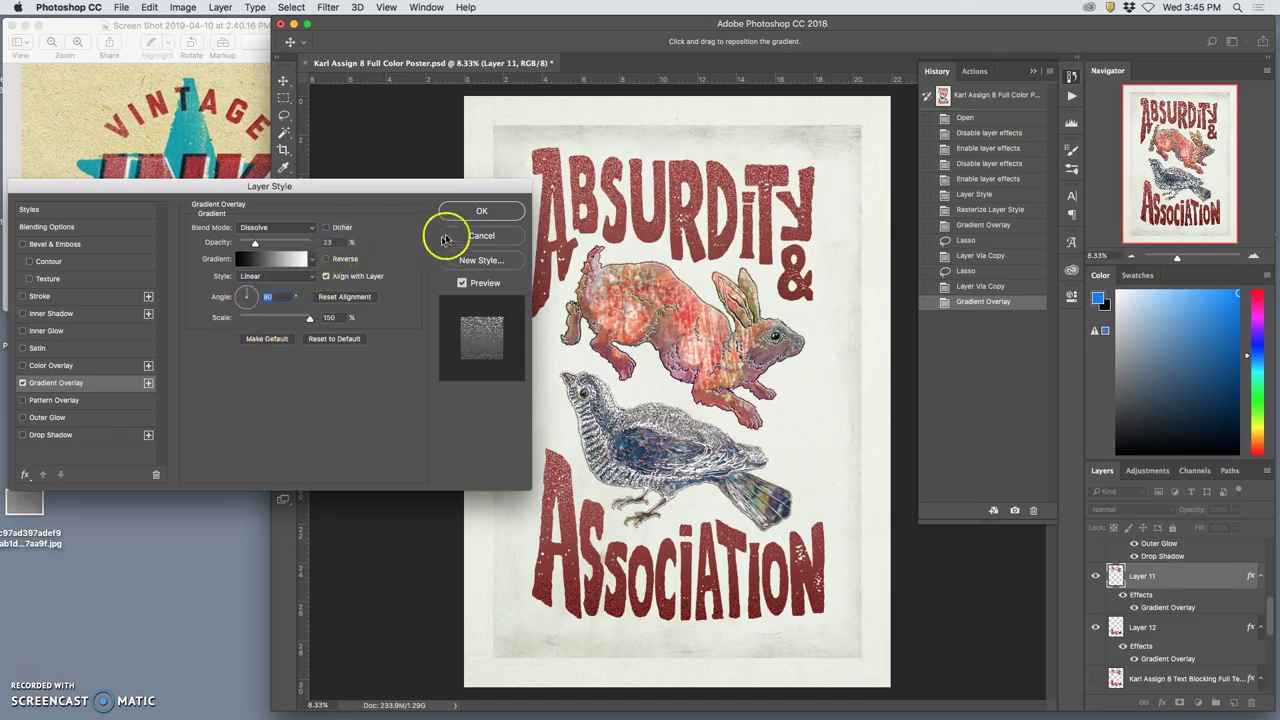
pyautogui.click(482, 211)
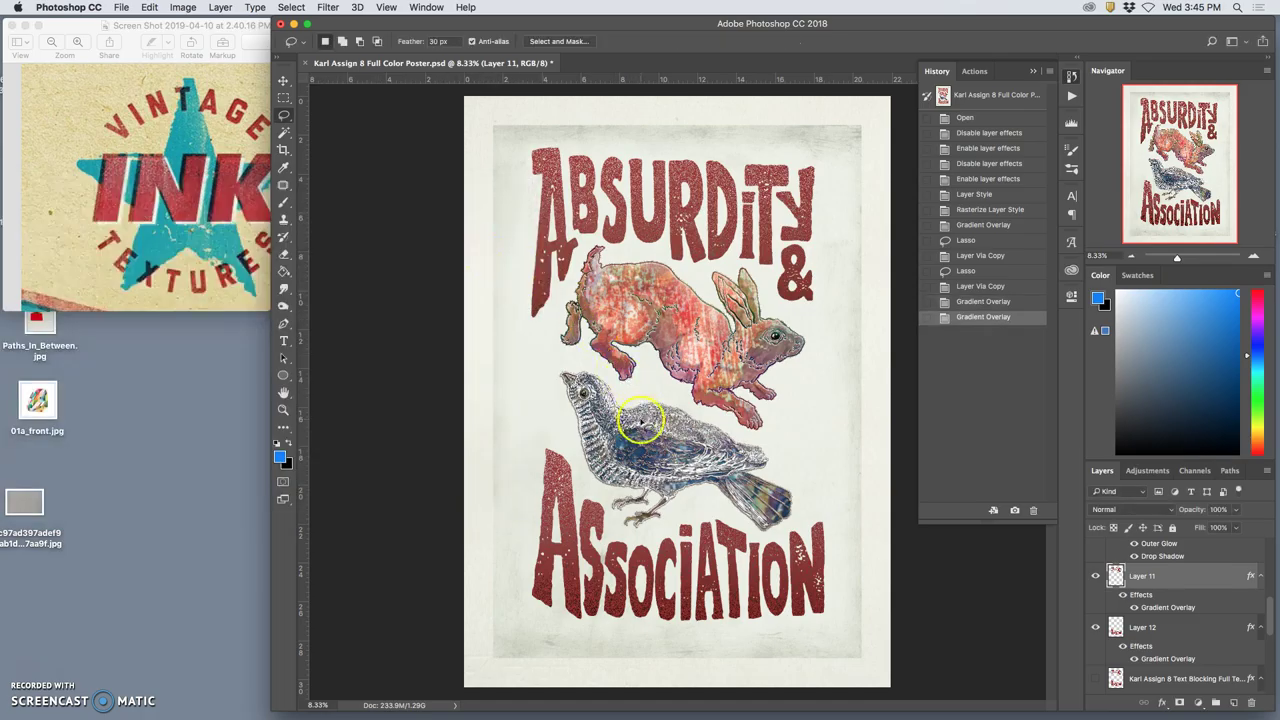
pyautogui.press('super+equal')
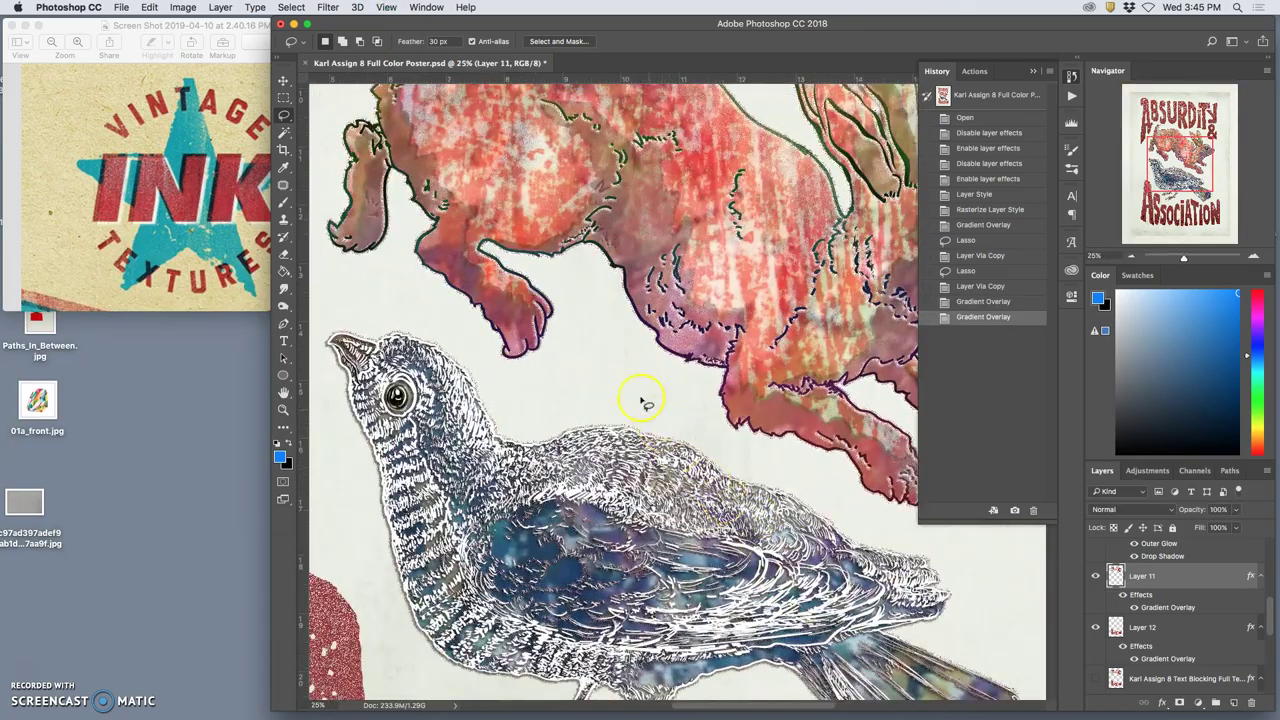
pyautogui.scroll(5, 626, 366)
pyautogui.press('super+equal')
pyautogui.scroll(5, 624, 350)
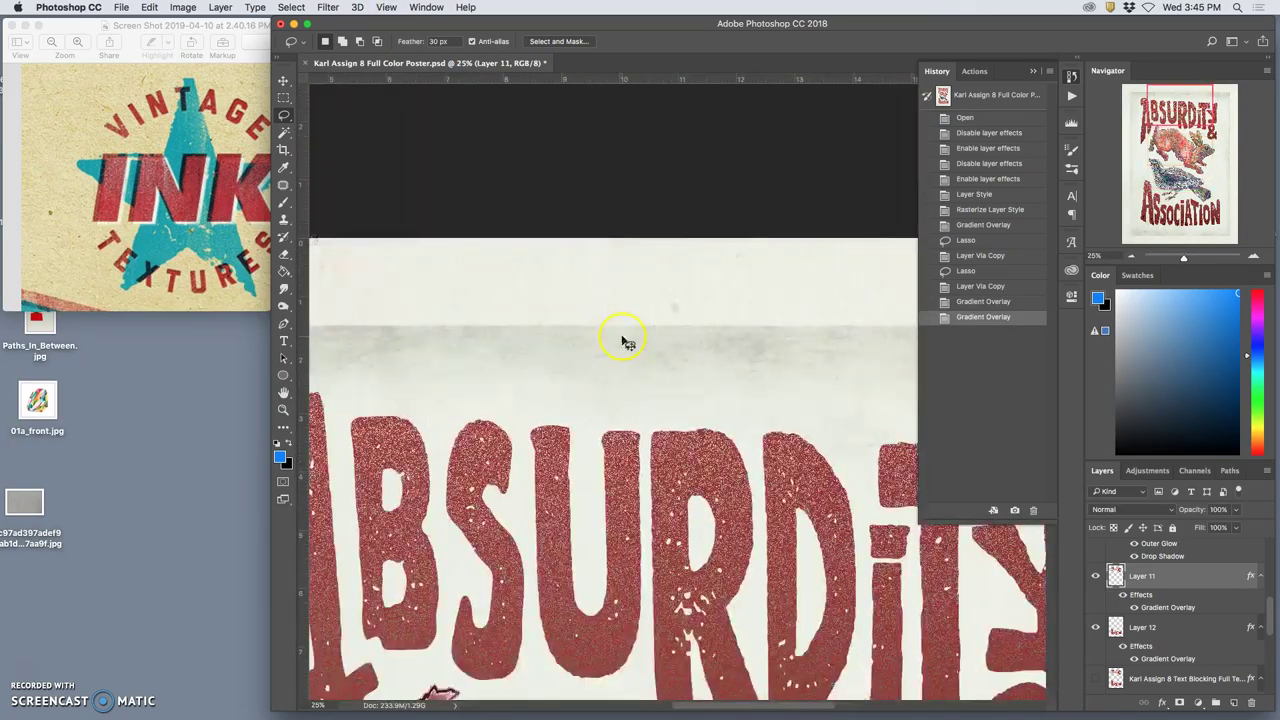
pyautogui.press('super+equal')
pyautogui.press('super+equal')
pyautogui.press('super+equal')
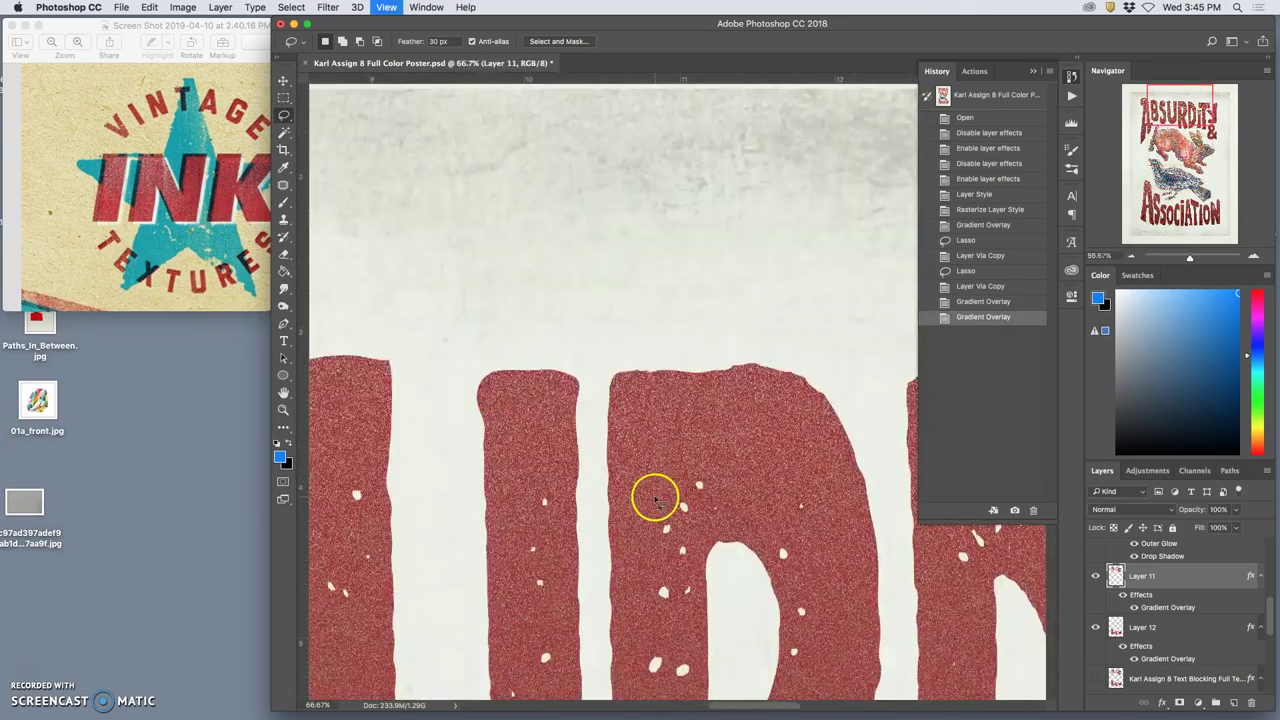
# Change the black left stop of Layer 11's overlay gradient to maroon #551823.
pyautogui.doubleClick(1155, 608)
pyautogui.click(270, 259)
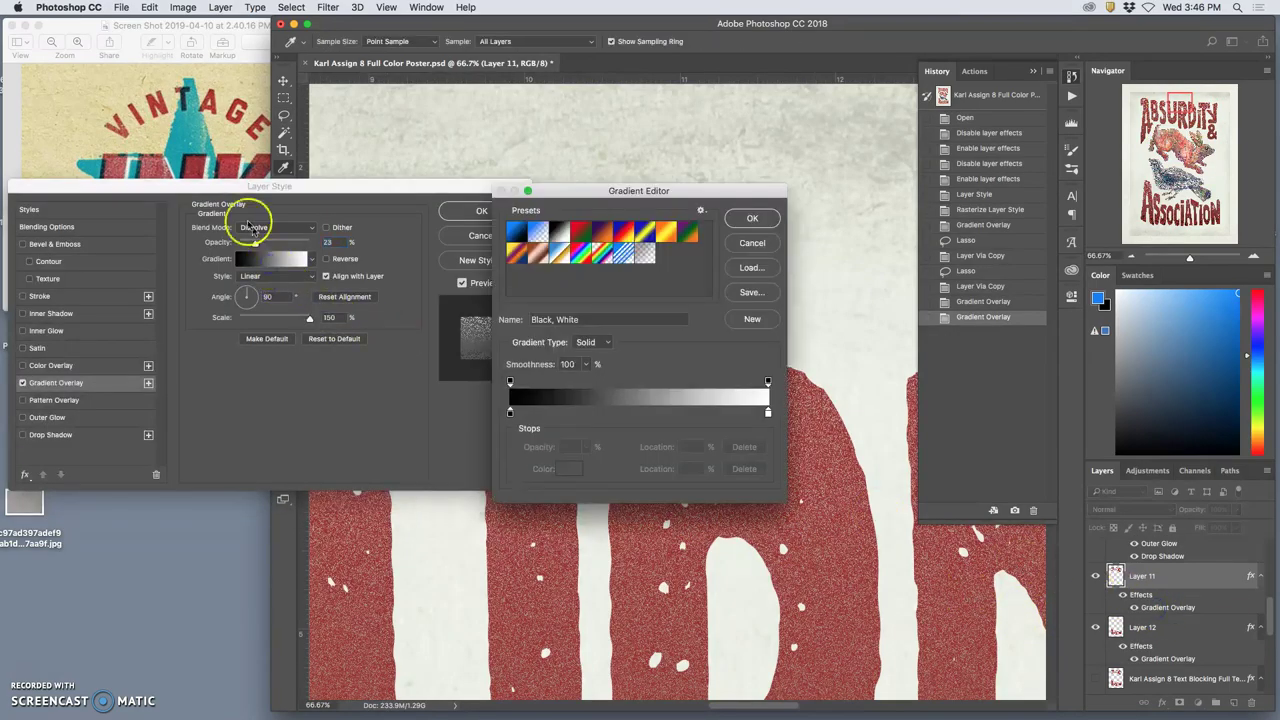
pyautogui.click(510, 412)
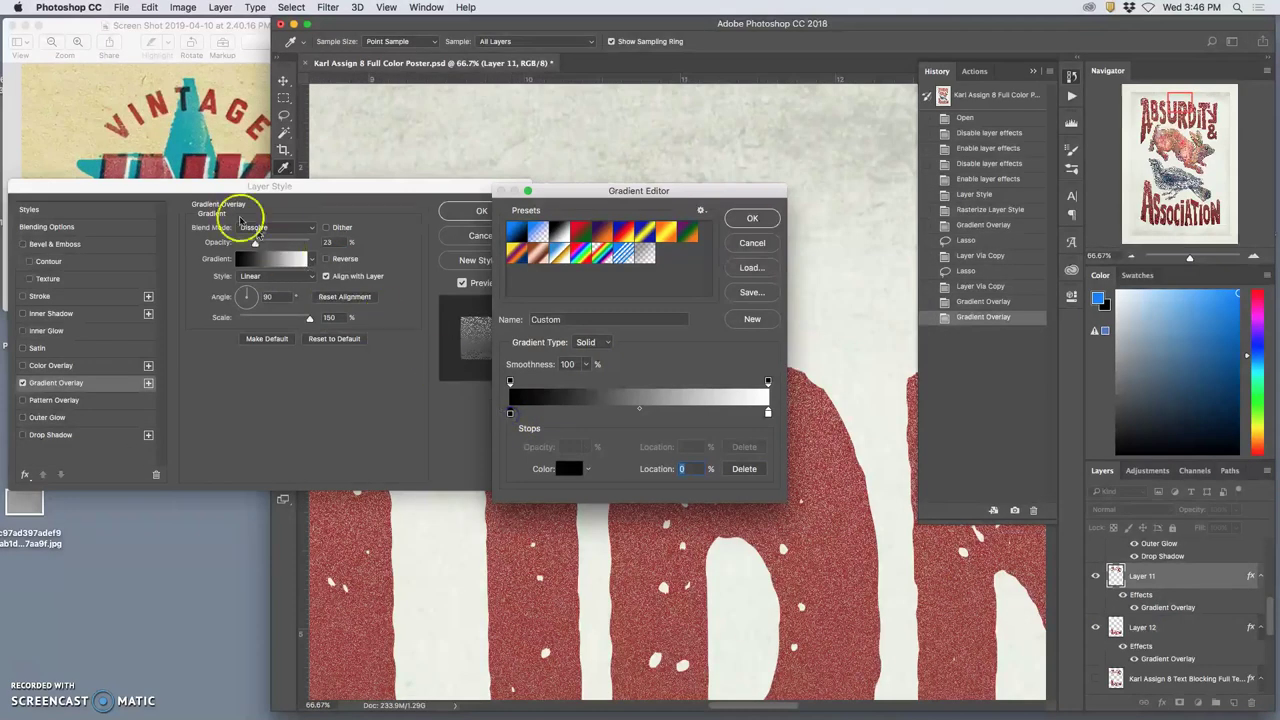
pyautogui.click(189, 162)
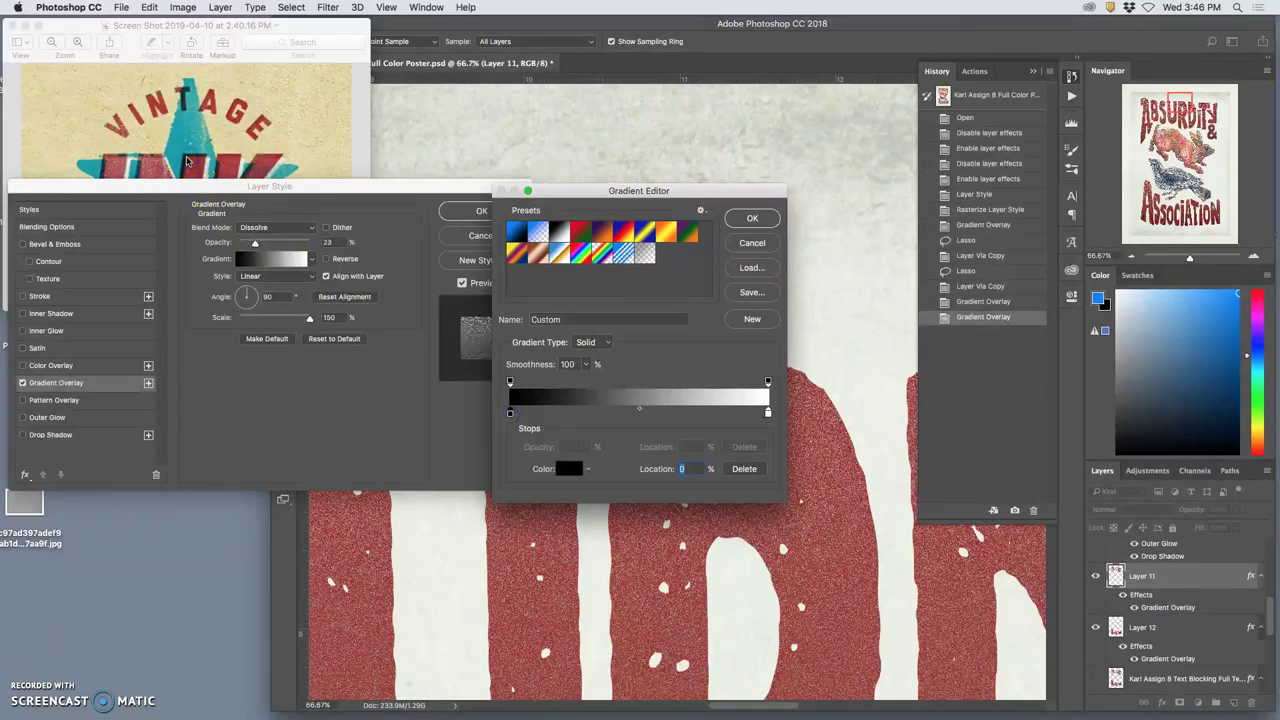
pyautogui.doubleClick(510, 413)
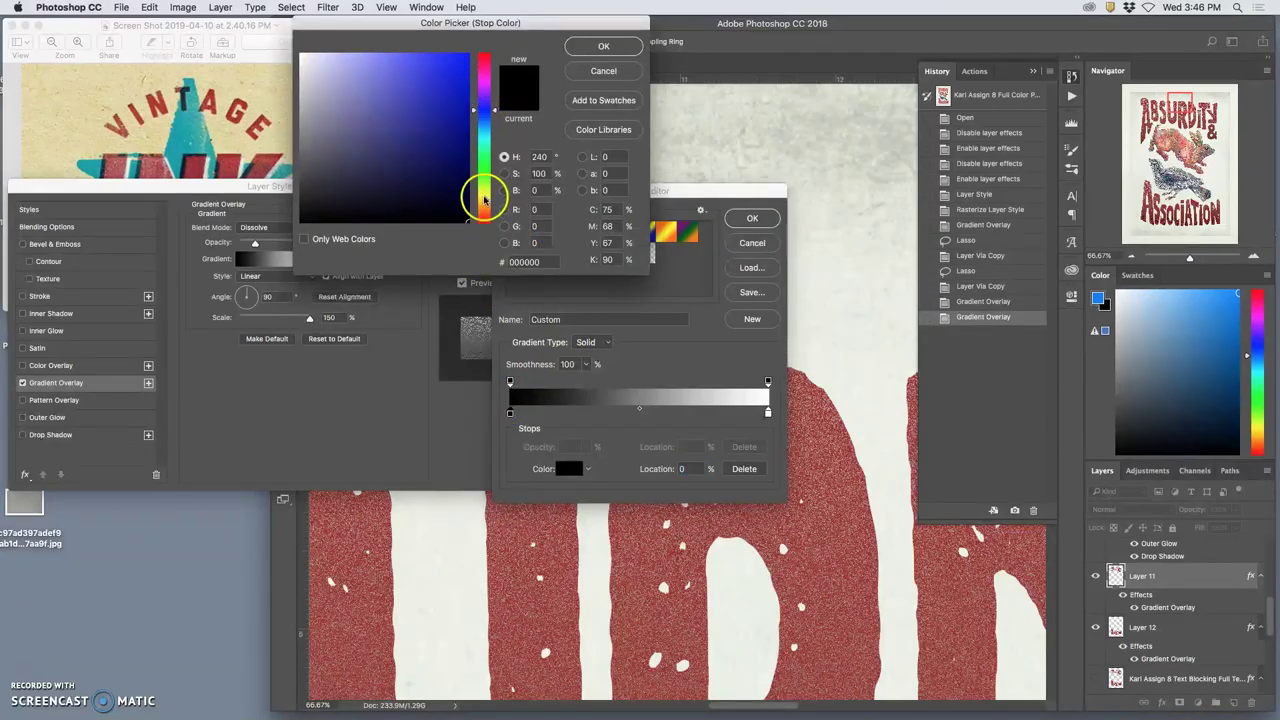
pyautogui.click(487, 58)
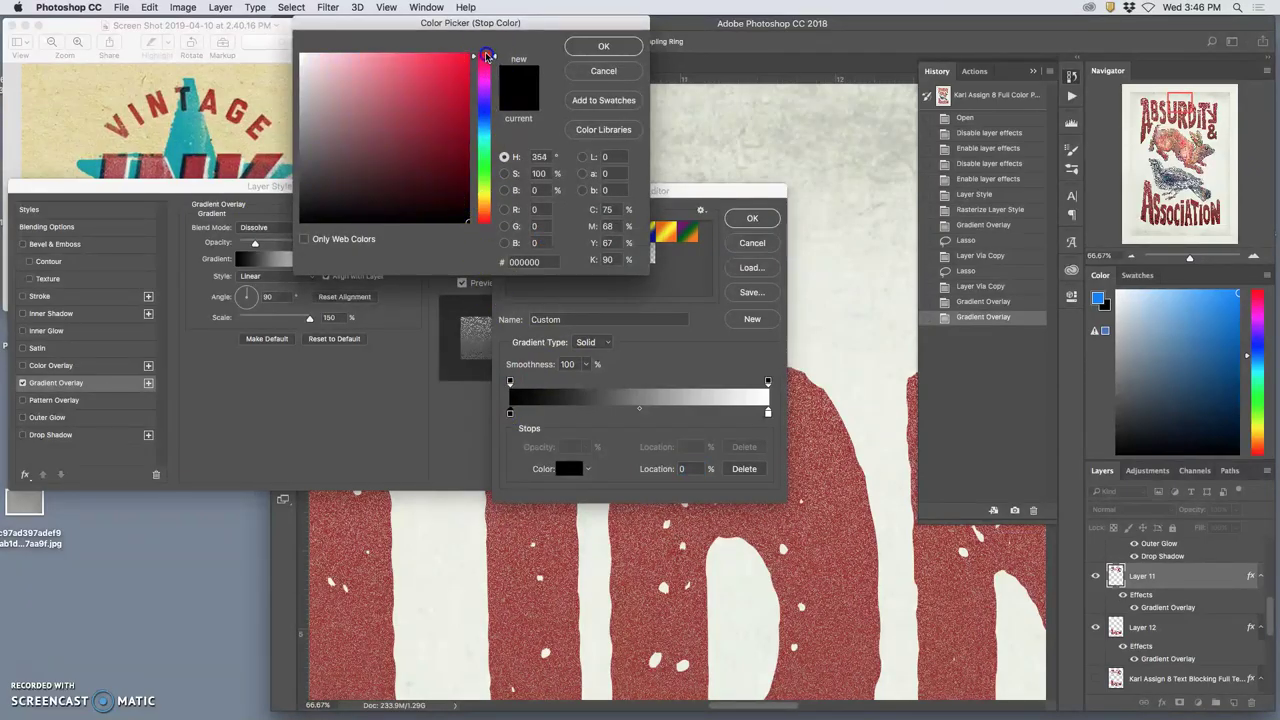
pyautogui.moveTo(464, 100); pyautogui.dragTo(444, 158)
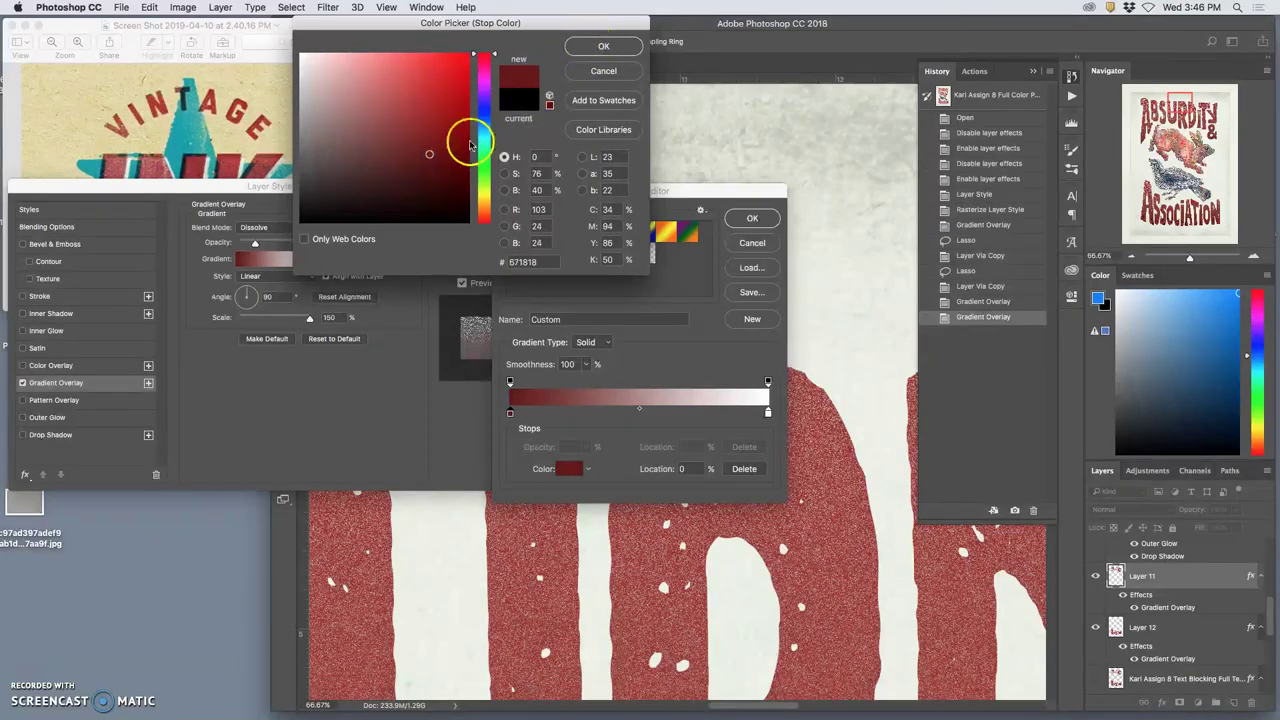
pyautogui.click(422, 167)
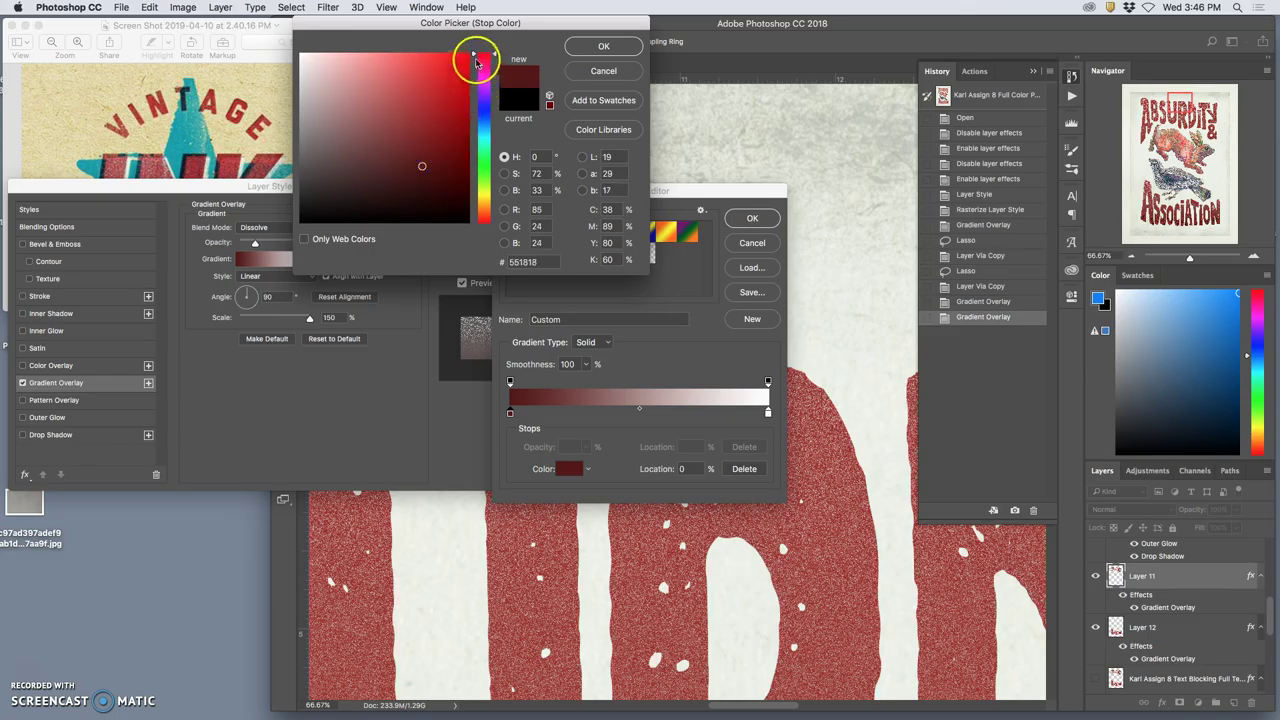
pyautogui.moveTo(471, 50); pyautogui.dragTo(474, 65)
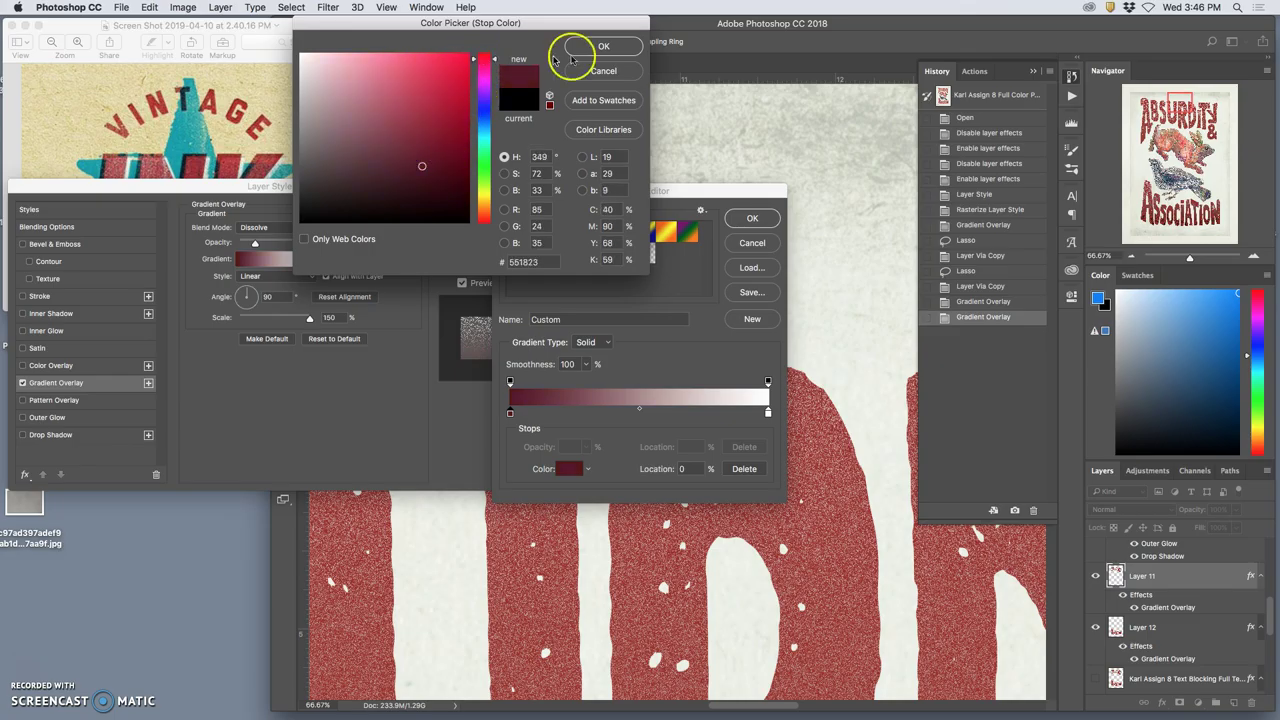
pyautogui.click(603, 46)
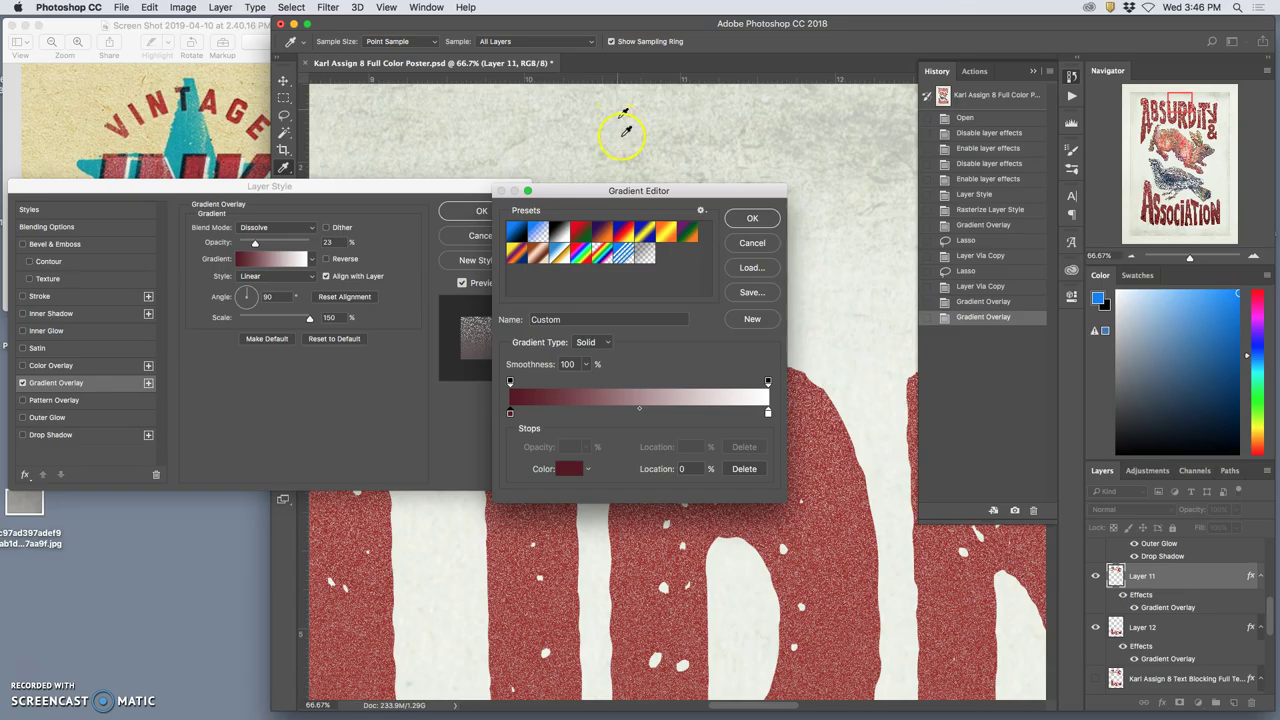
# Accept the gradient, try Overlay and Screen blending, then commit the overlay in Dissolve mode.
pyautogui.click(750, 218)
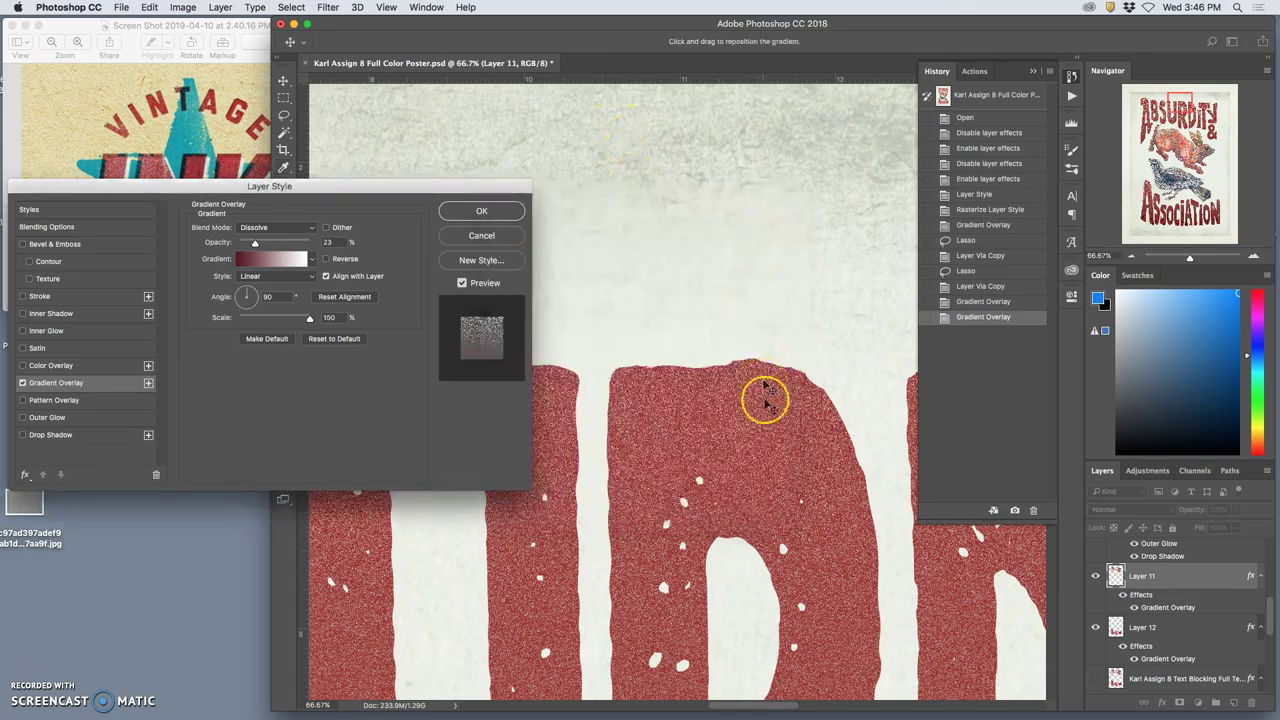
pyautogui.scroll(-10, 765, 420)
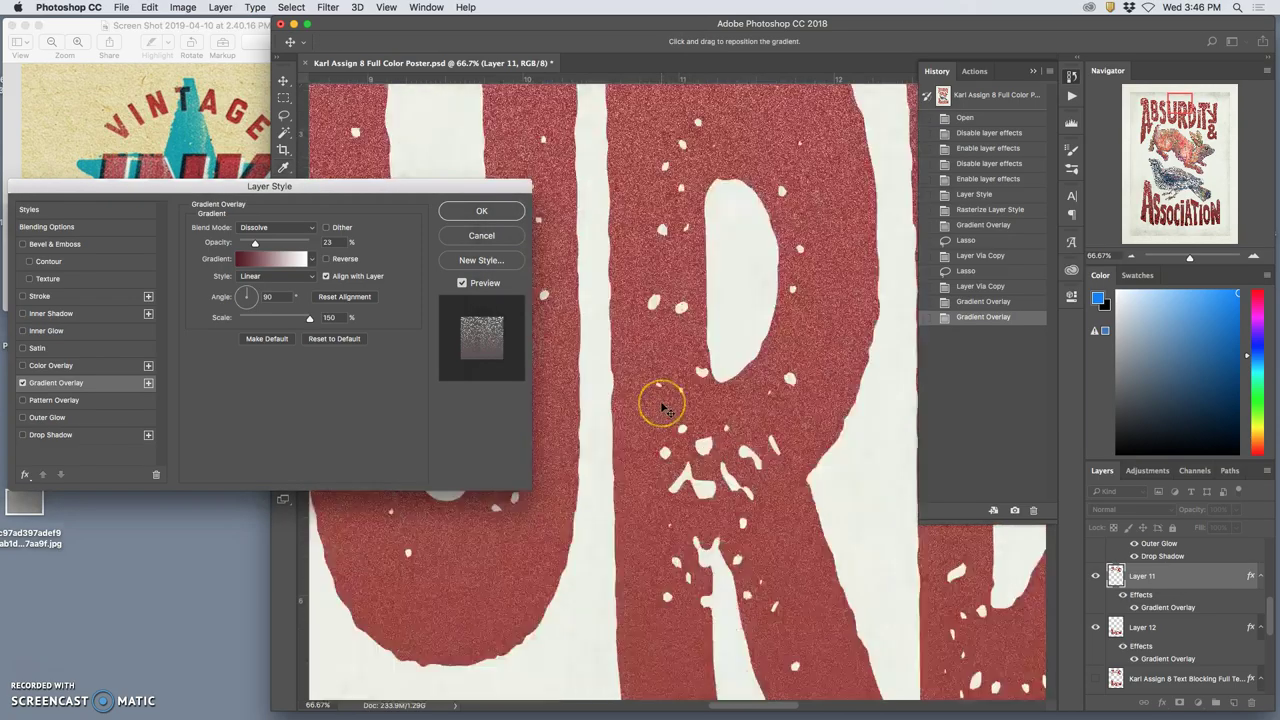
pyautogui.scroll(-15, 661, 408)
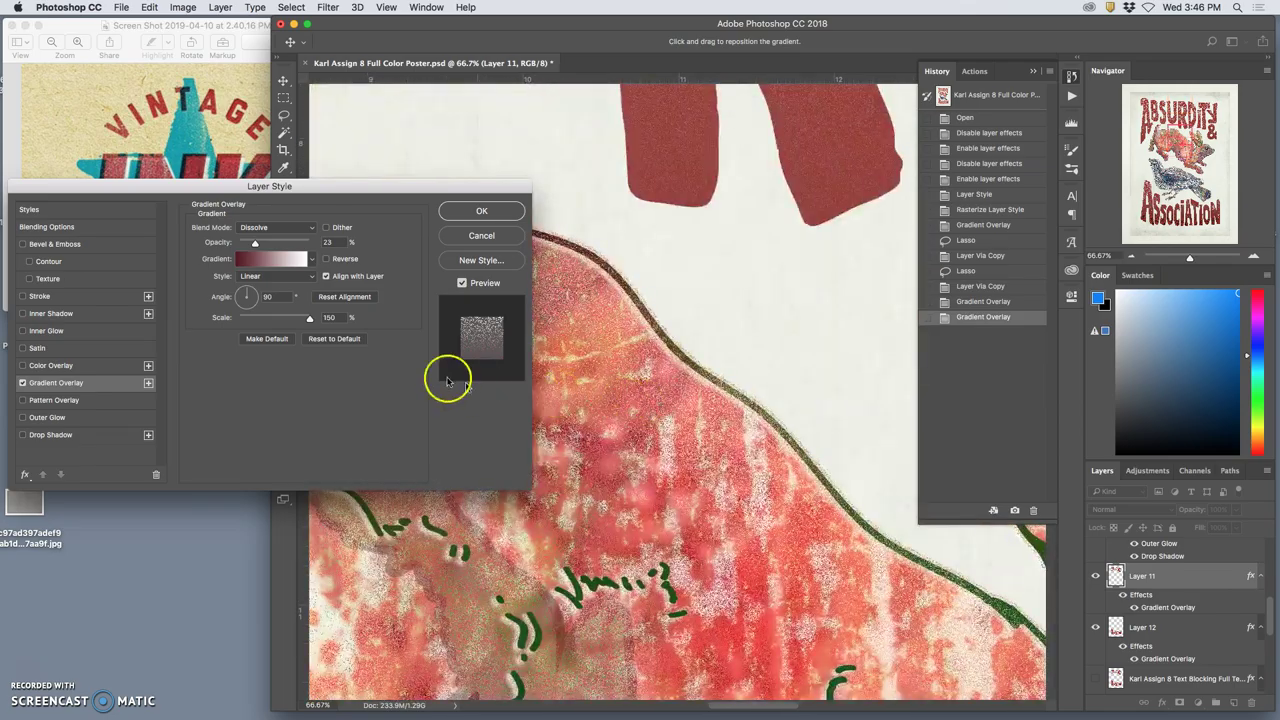
pyautogui.click(310, 228)
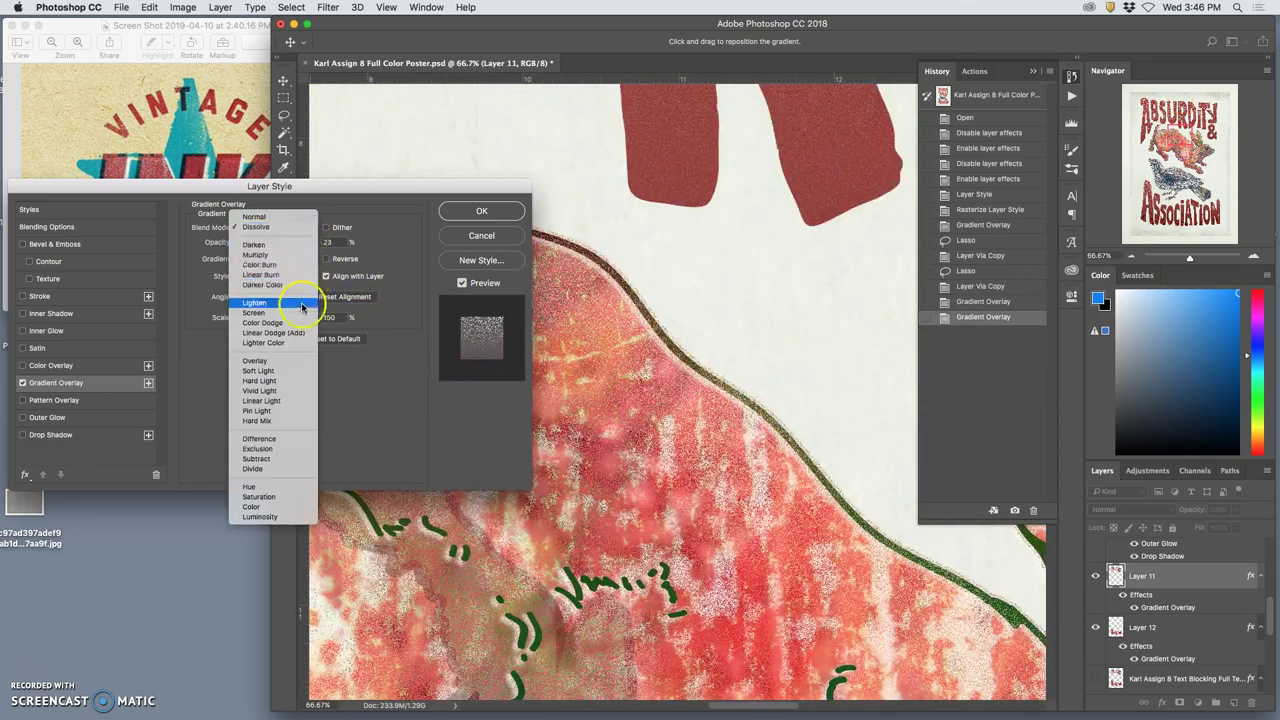
pyautogui.click(287, 361)
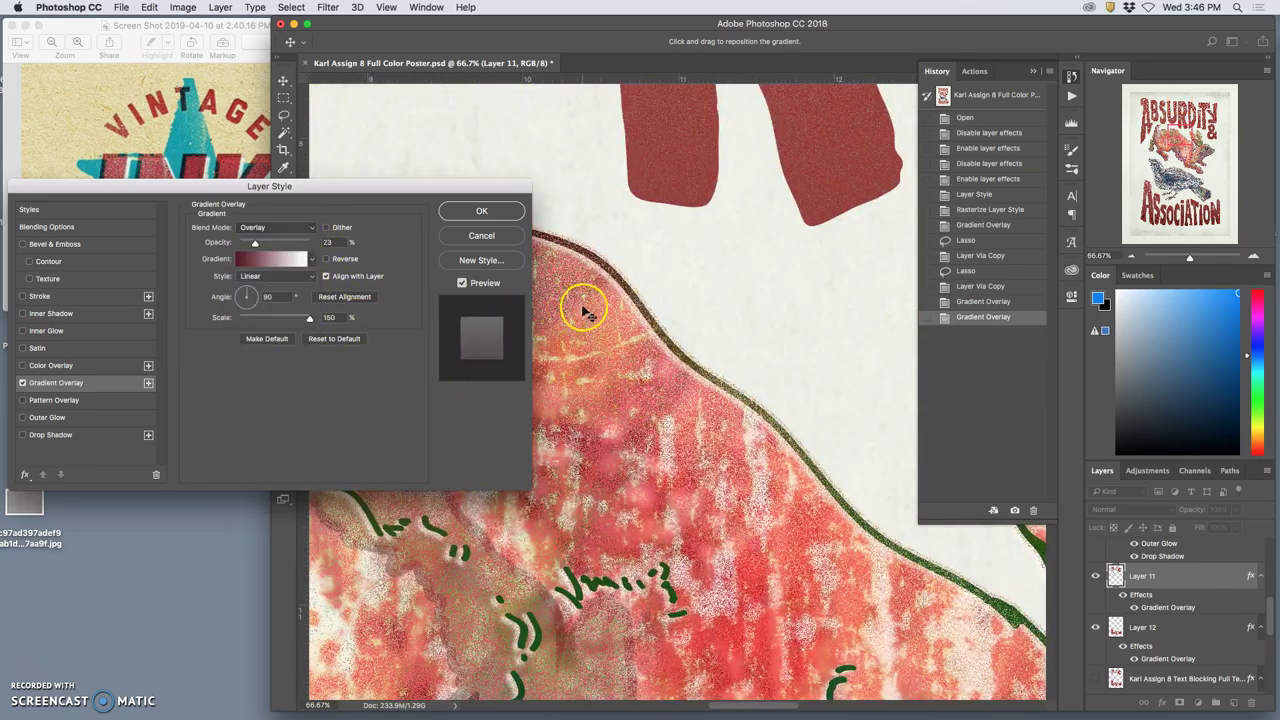
pyautogui.scroll(15, 585, 310)
pyautogui.scroll(2, 590, 316)
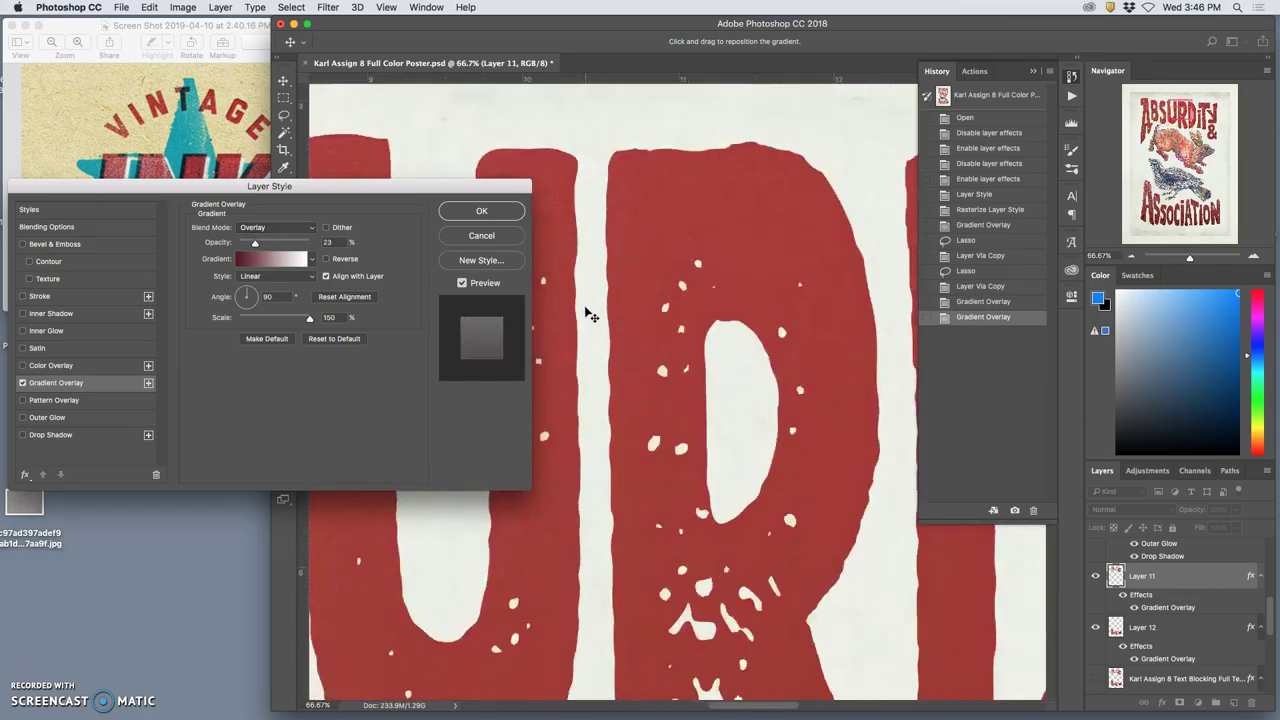
pyautogui.click(310, 228)
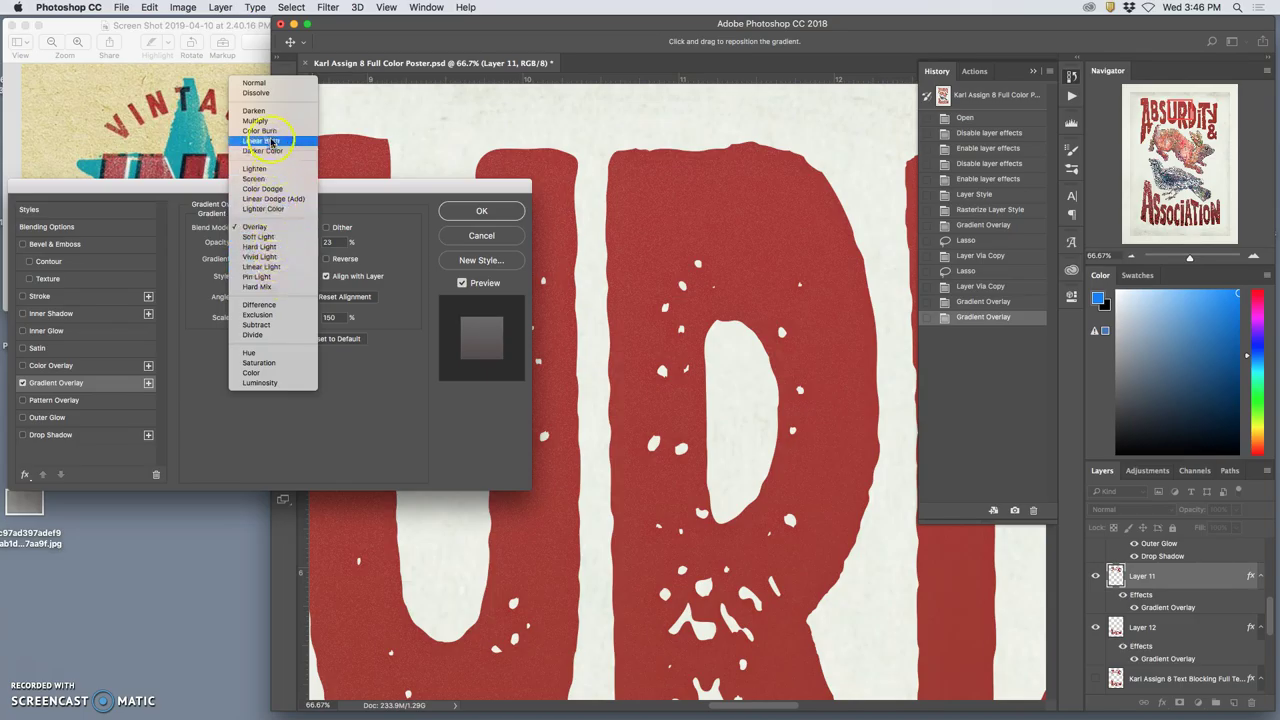
pyautogui.click(258, 179)
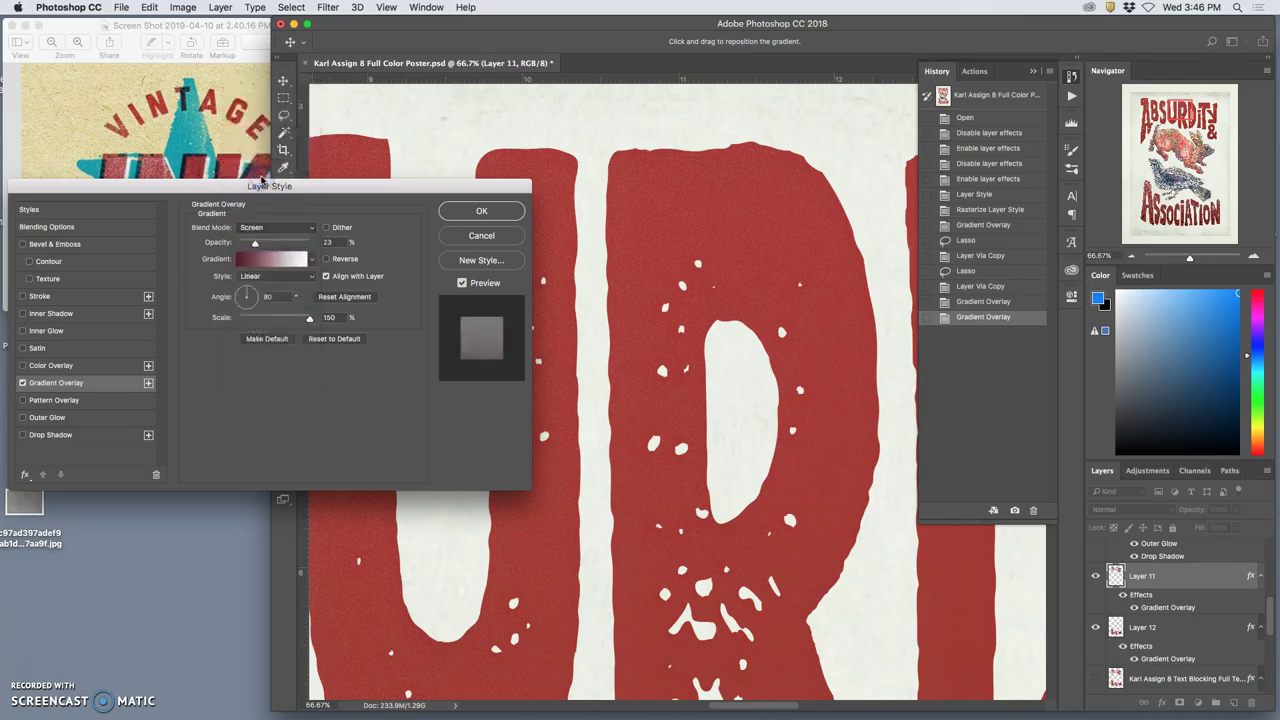
pyautogui.click(300, 227)
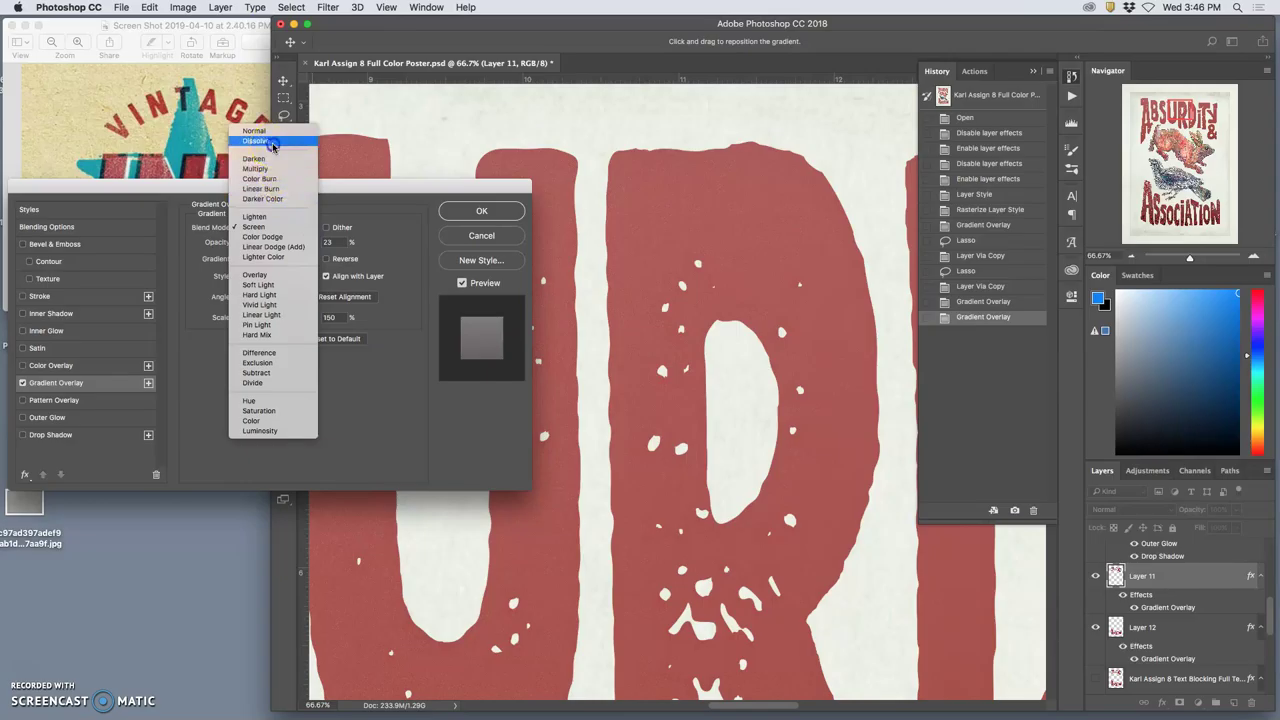
pyautogui.click(256, 141)
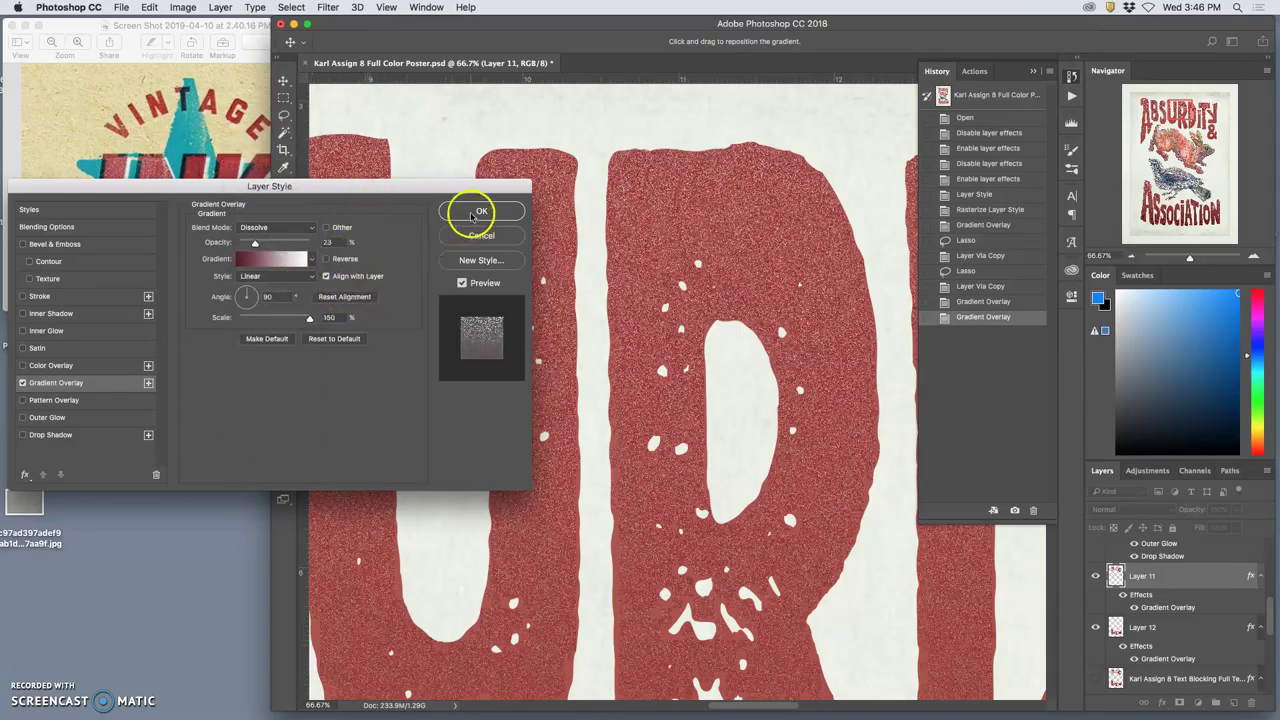
pyautogui.click(480, 212)
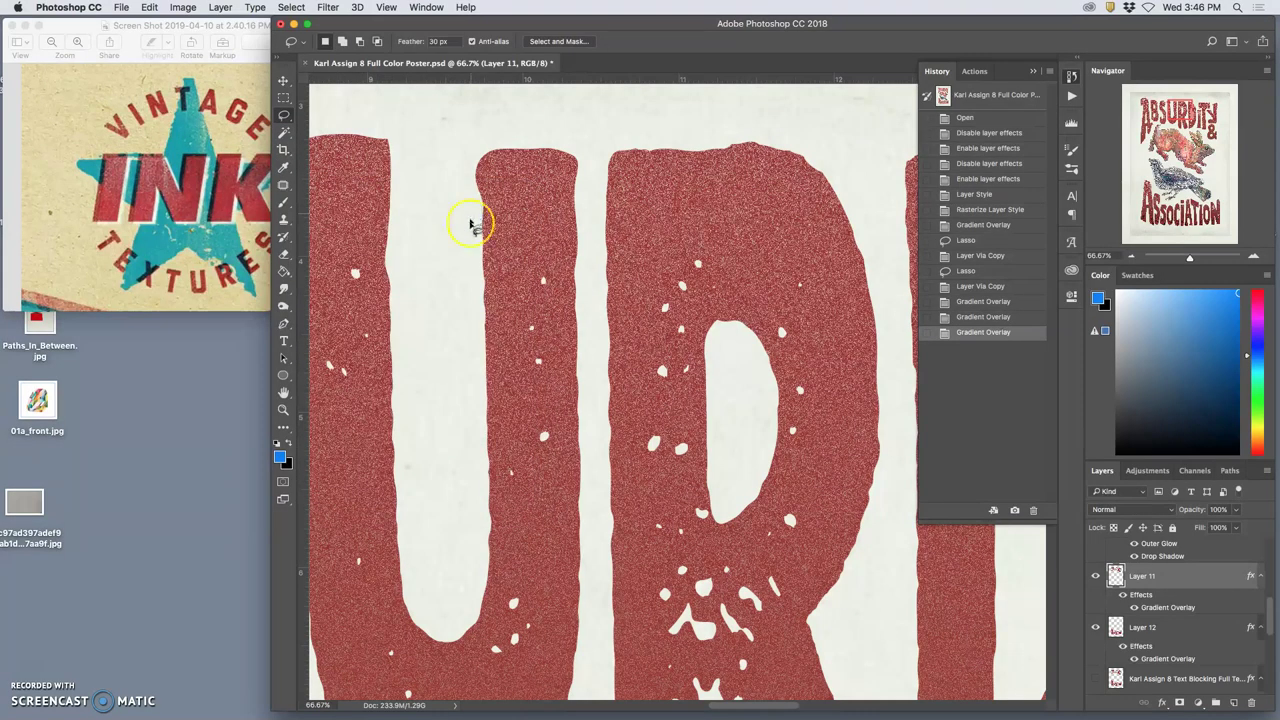
# Adjust Layer 11's opacity, ending at 100%, and toggle its visibility to compare.
pyautogui.click(1236, 509)
pyautogui.moveTo(1231, 524); pyautogui.dragTo(1231, 526)
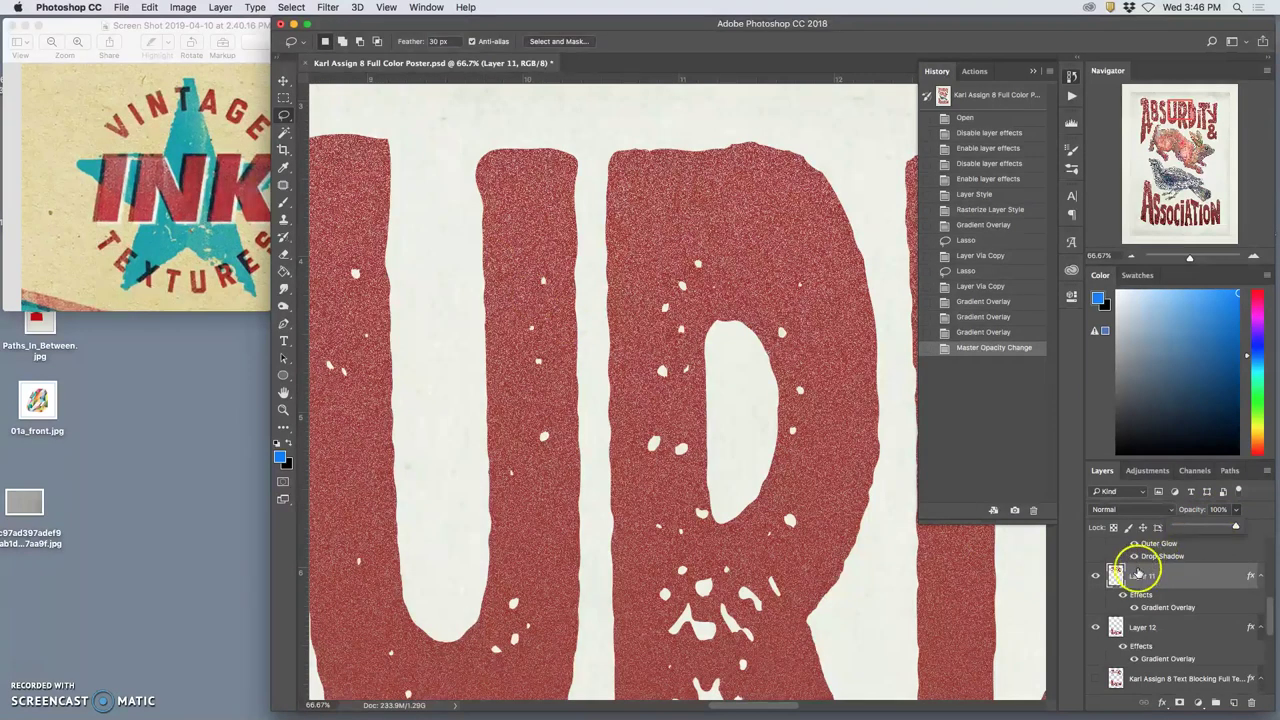
pyautogui.click(1097, 577)
pyautogui.click(1097, 577)
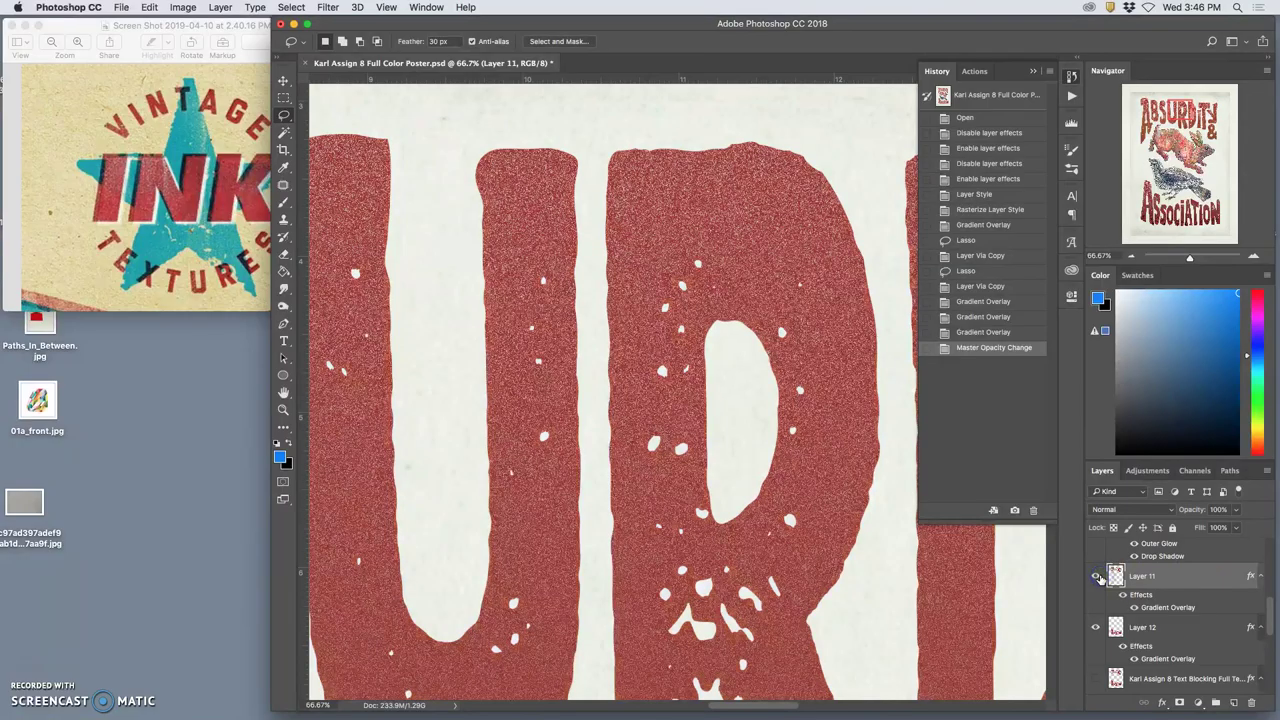
# Change the left stop of Layer 12's overlay gradient to dark maroon #3d181d, fading to white.
pyautogui.doubleClick(1155, 659)
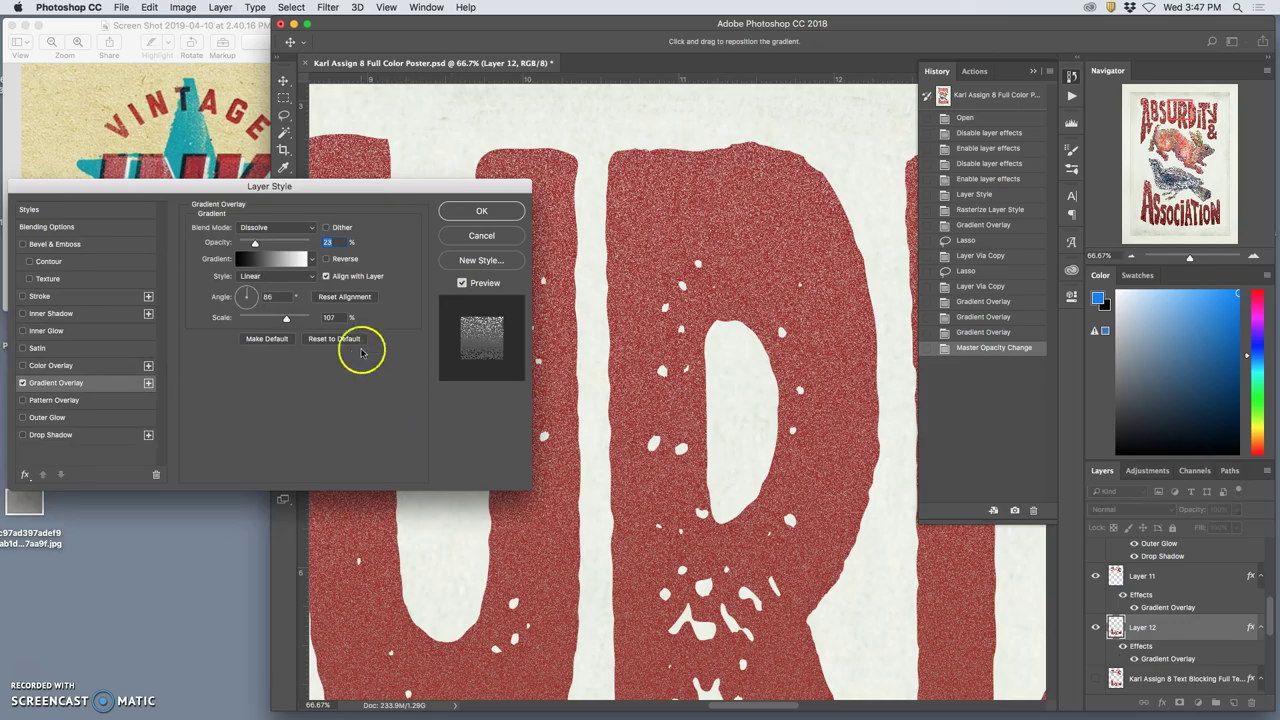
pyautogui.click(255, 258)
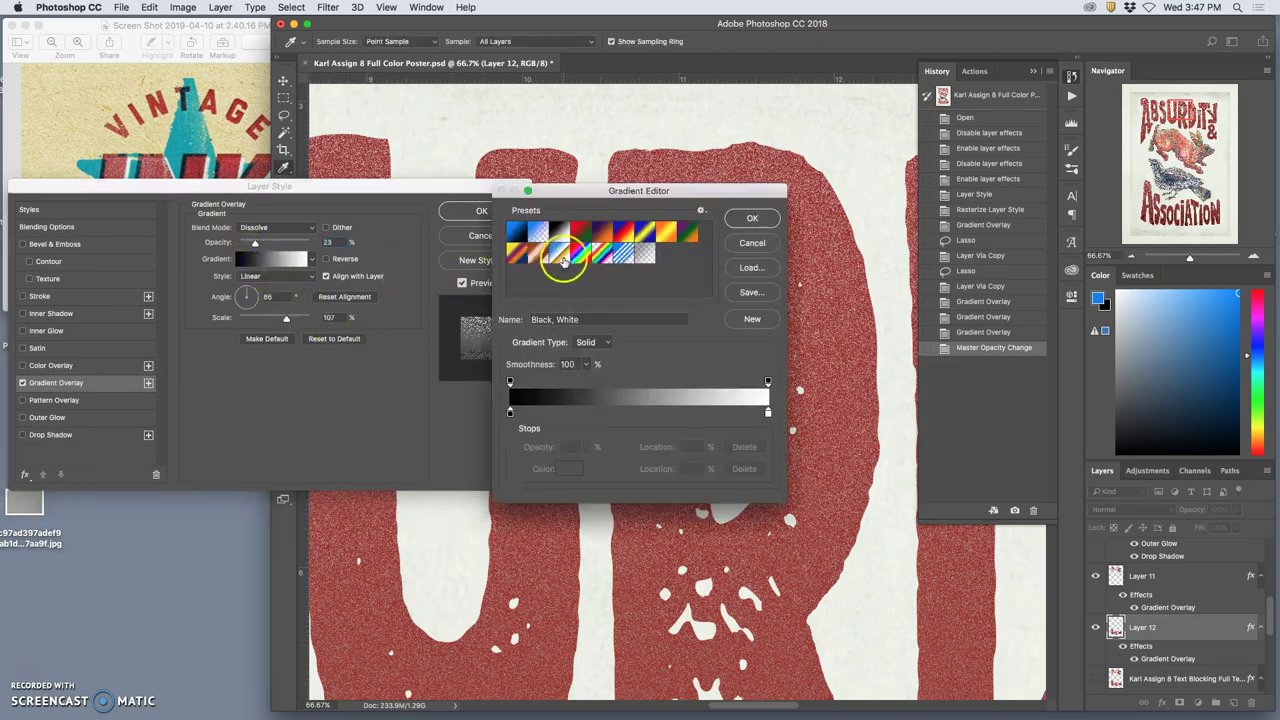
pyautogui.click(511, 412)
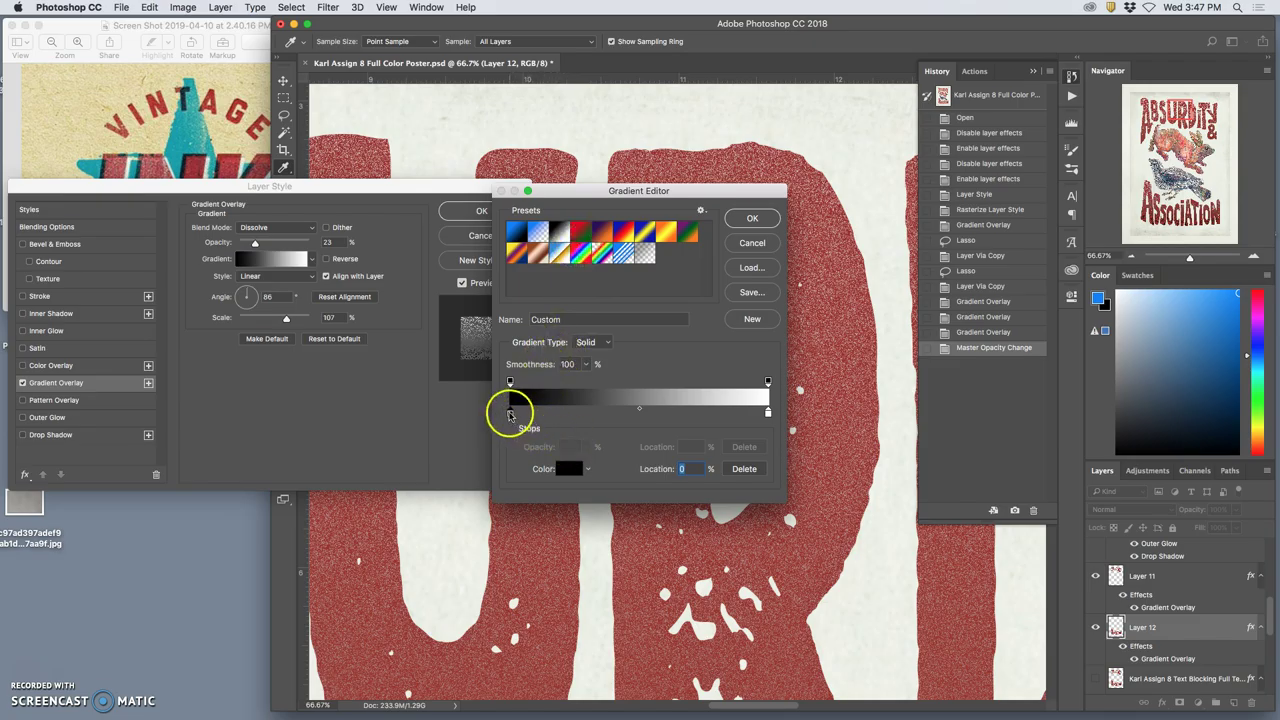
pyautogui.click(511, 414)
pyautogui.click(568, 466)
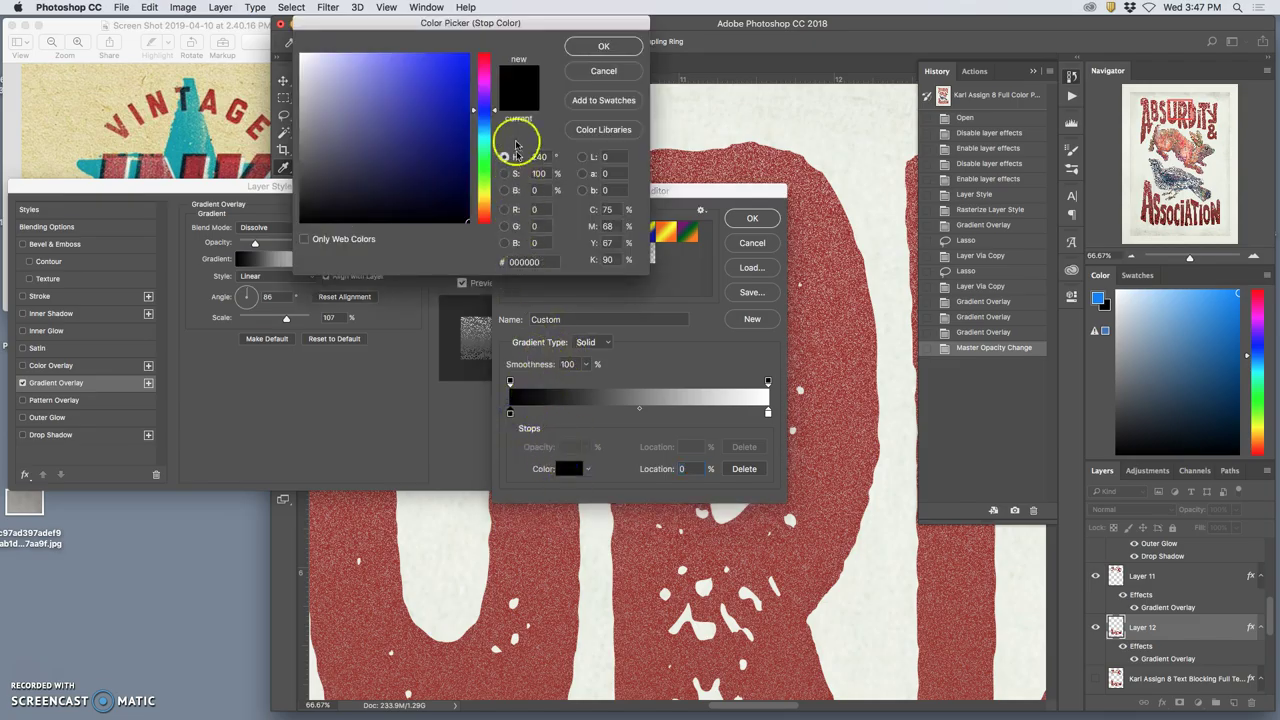
pyautogui.moveTo(487, 70)
pyautogui.mouseDown()
pyautogui.moveTo(488, 205)
pyautogui.moveTo(487, 68)
pyautogui.mouseUp()
pyautogui.moveTo(418, 152); pyautogui.dragTo(403, 182)
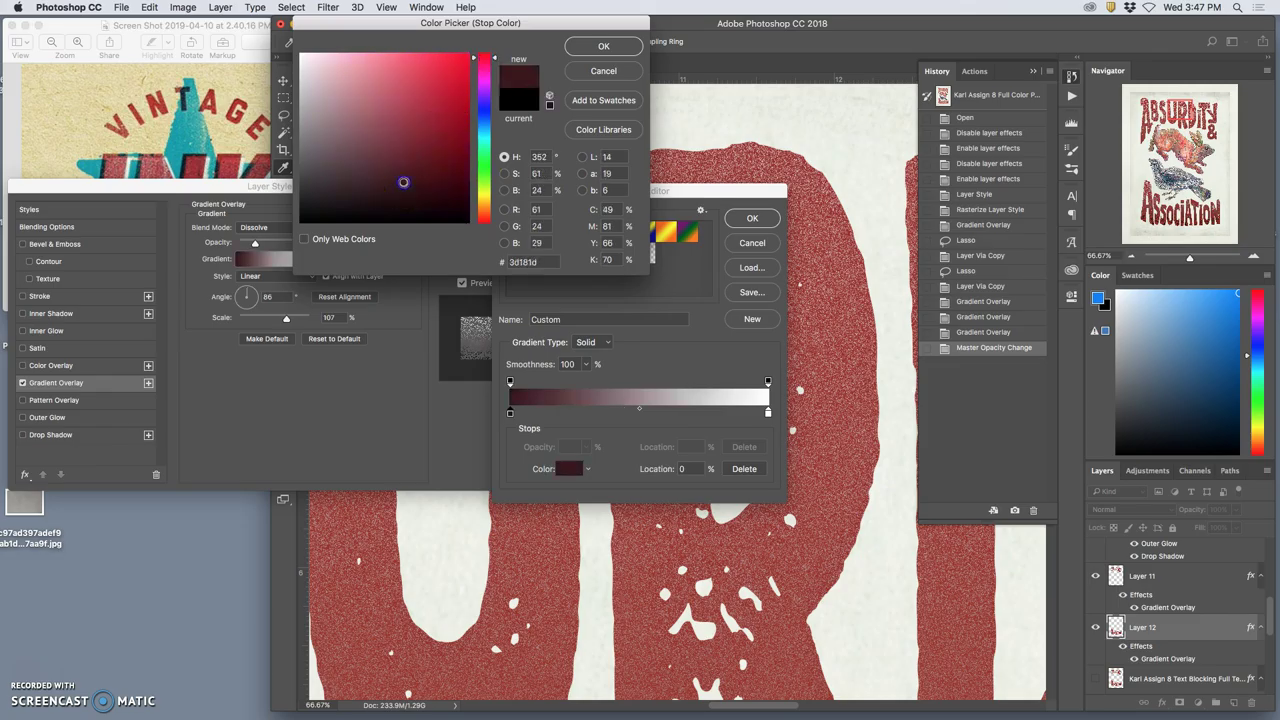
pyautogui.click(608, 48)
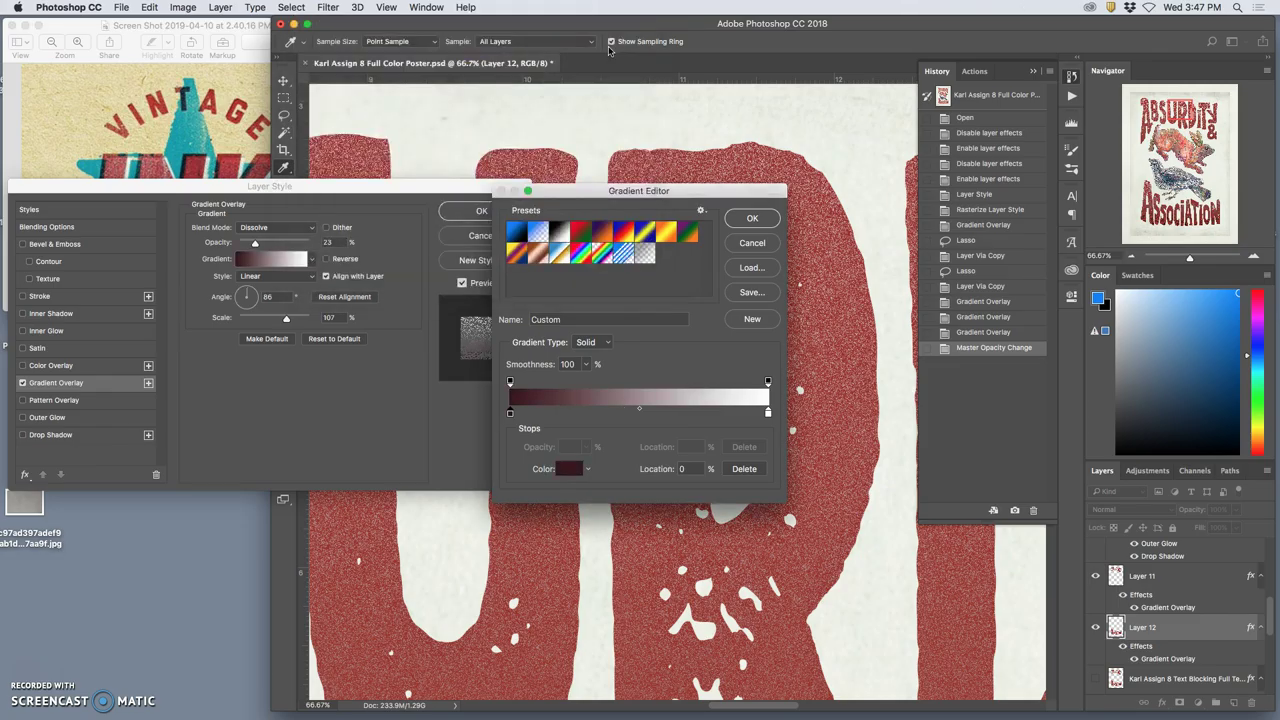
pyautogui.click(749, 217)
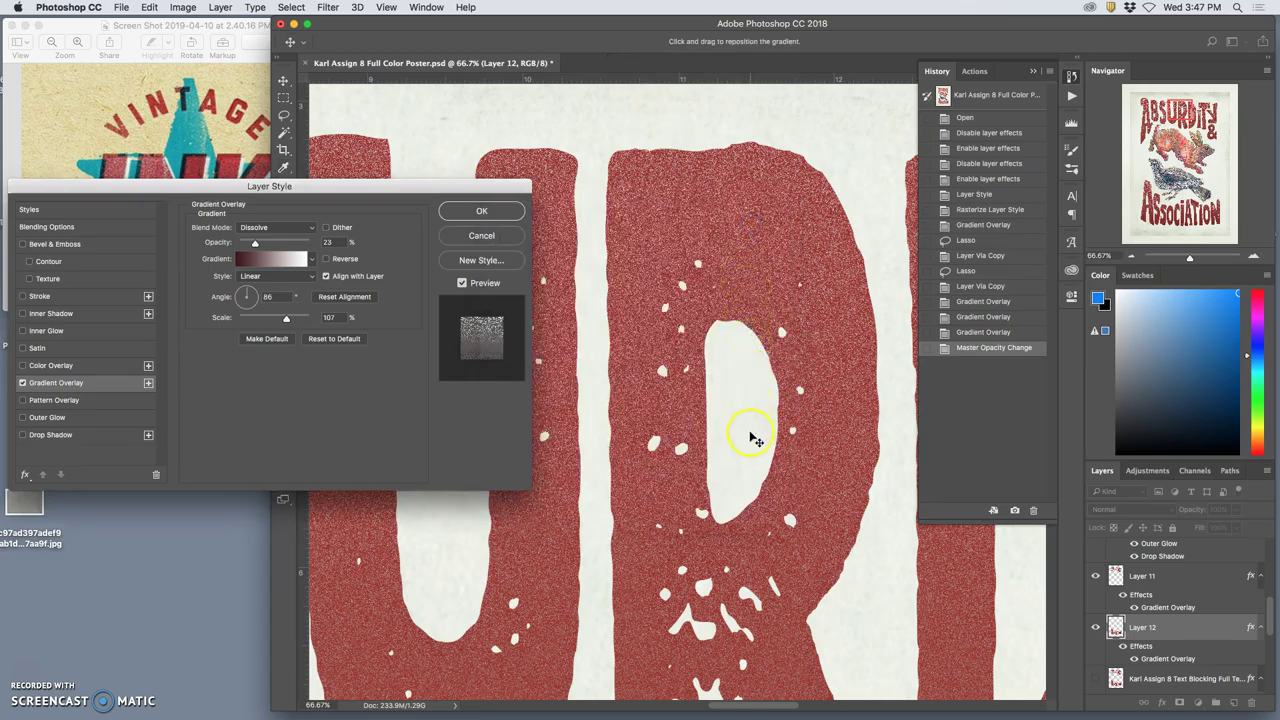
pyautogui.scroll(-5, 755, 438)
pyautogui.scroll(-5, 742, 443)
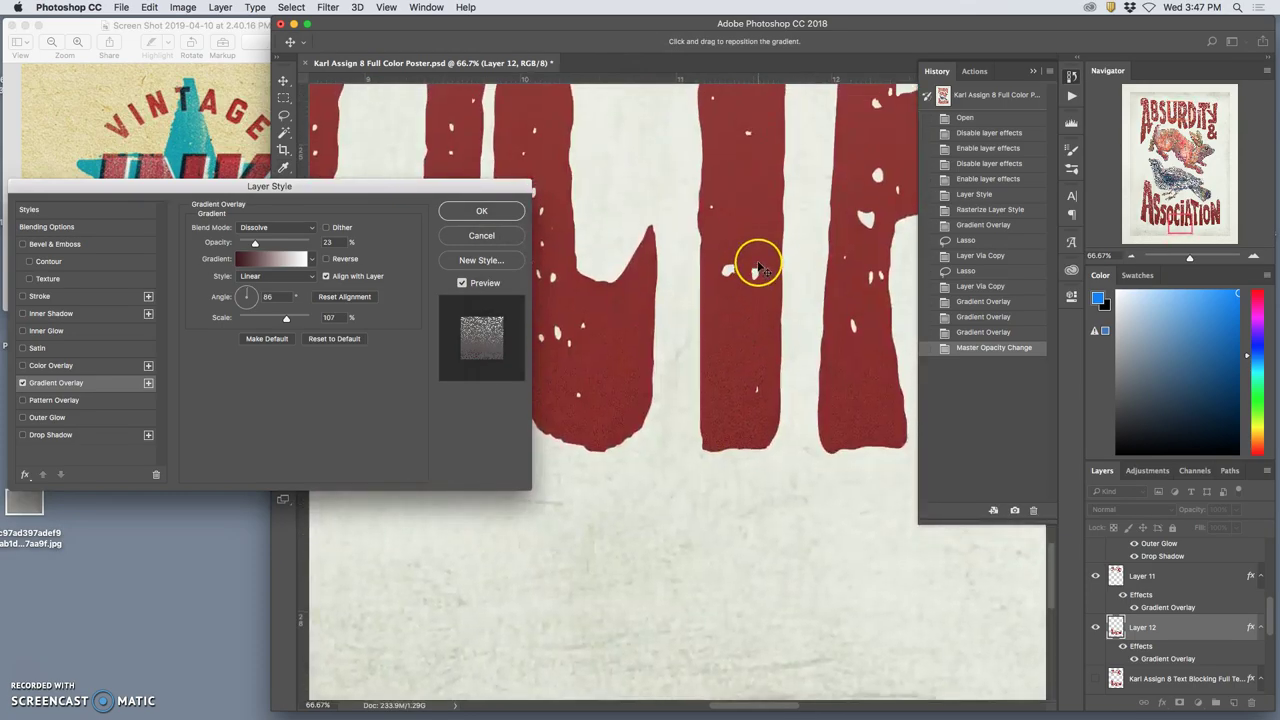
pyautogui.scroll(10, 757, 266)
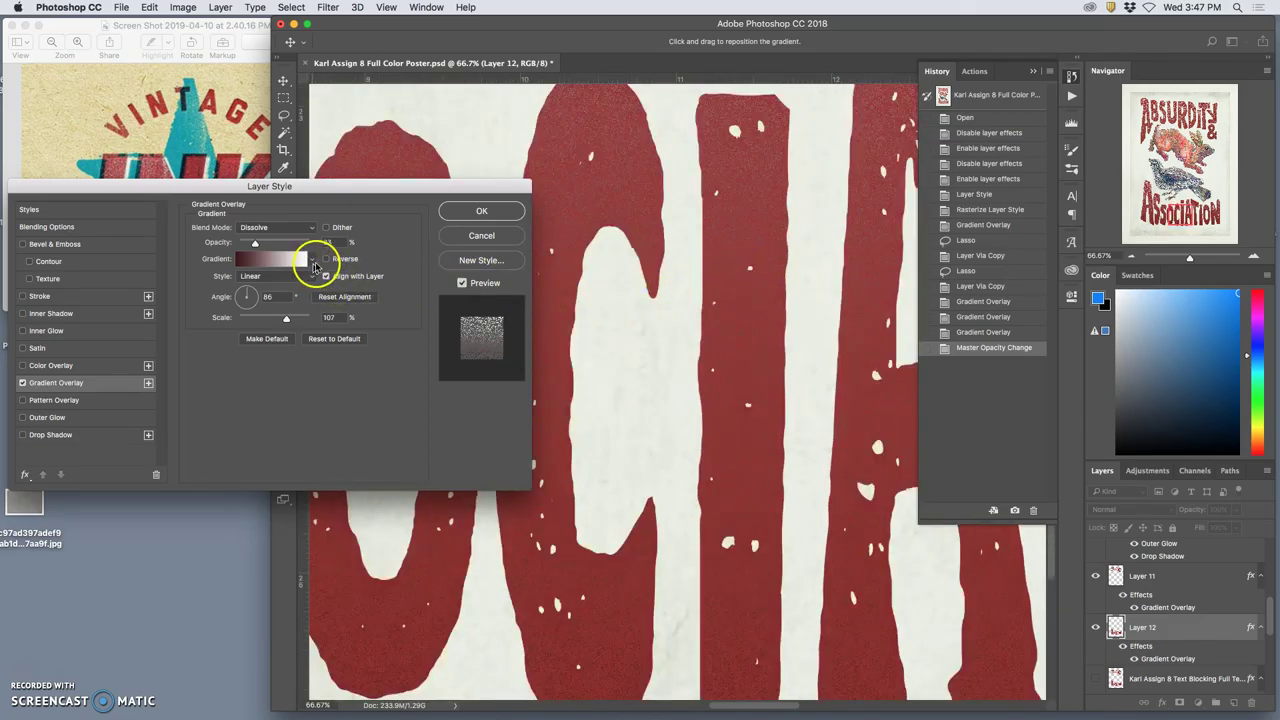
# Commit Layer 12's overlay, fit the poster to the window, and compare the texture layers.
pyautogui.click(479, 213)
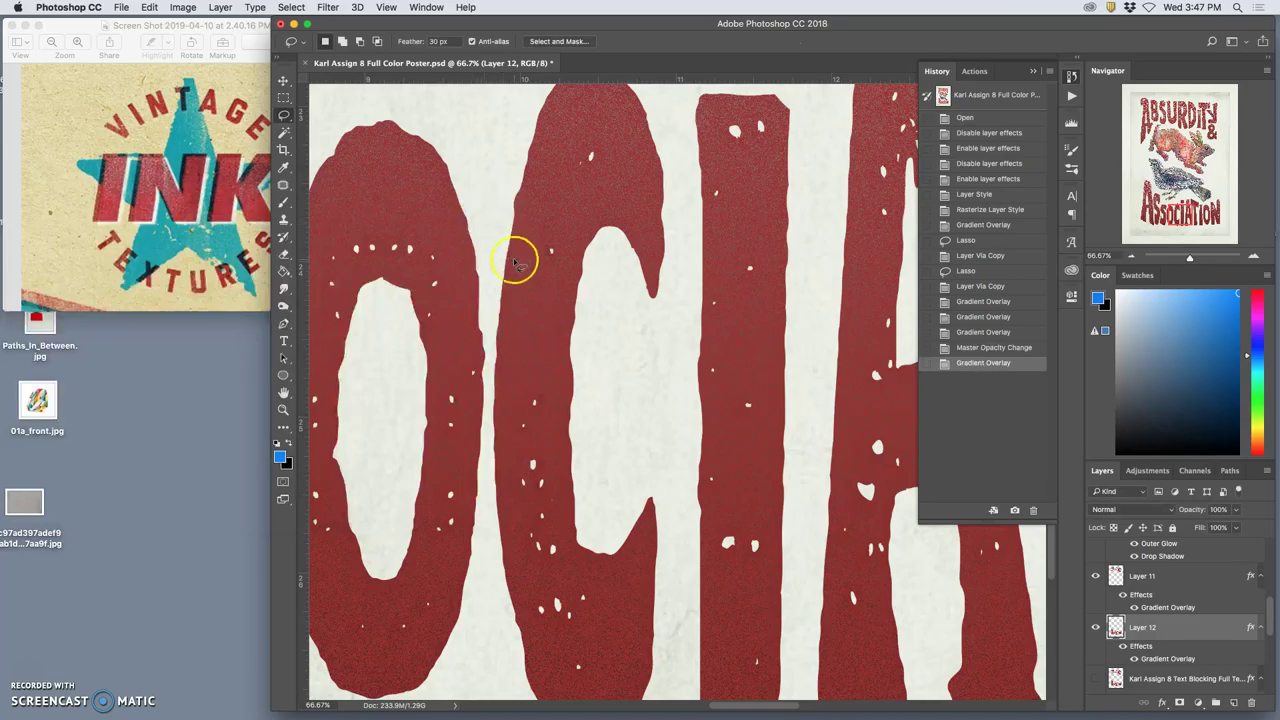
pyautogui.press('super+0')
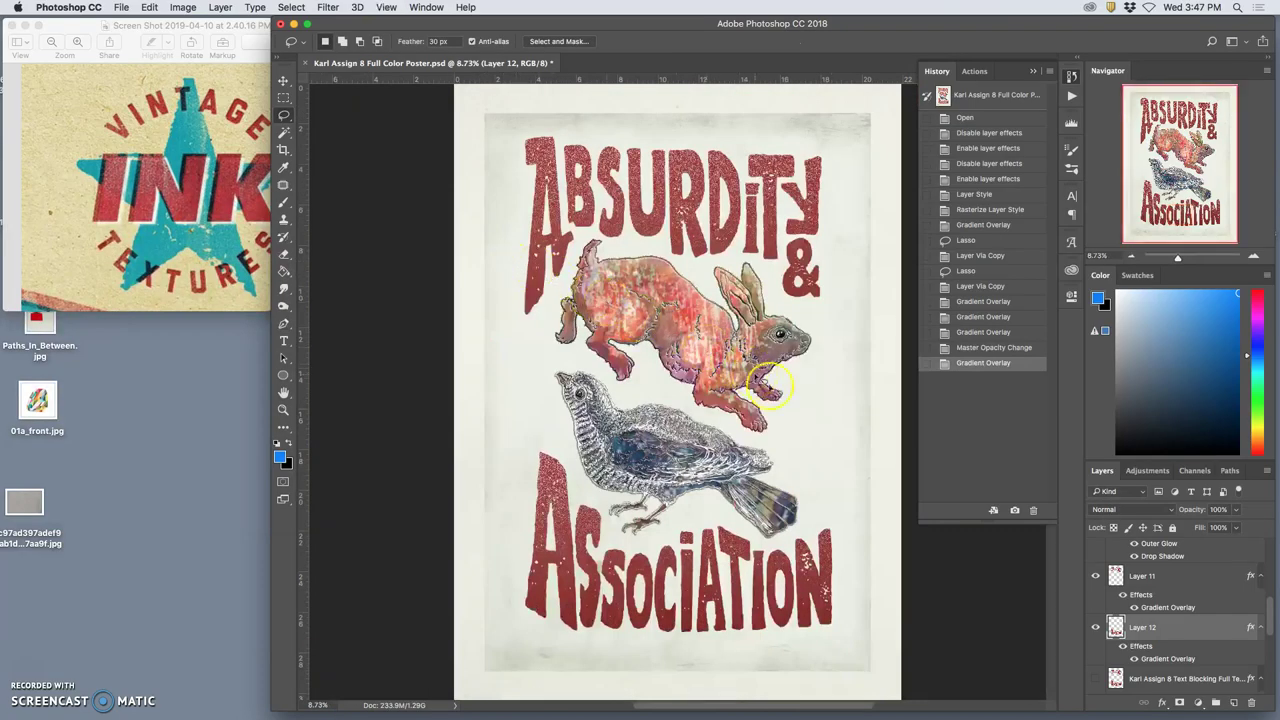
pyautogui.click(1095, 627)
pyautogui.click(1095, 627)
pyautogui.click(1096, 577)
# Lower Layer 11's opacity to 75% and Layer 12's to 73%.
pyautogui.click(1203, 577)
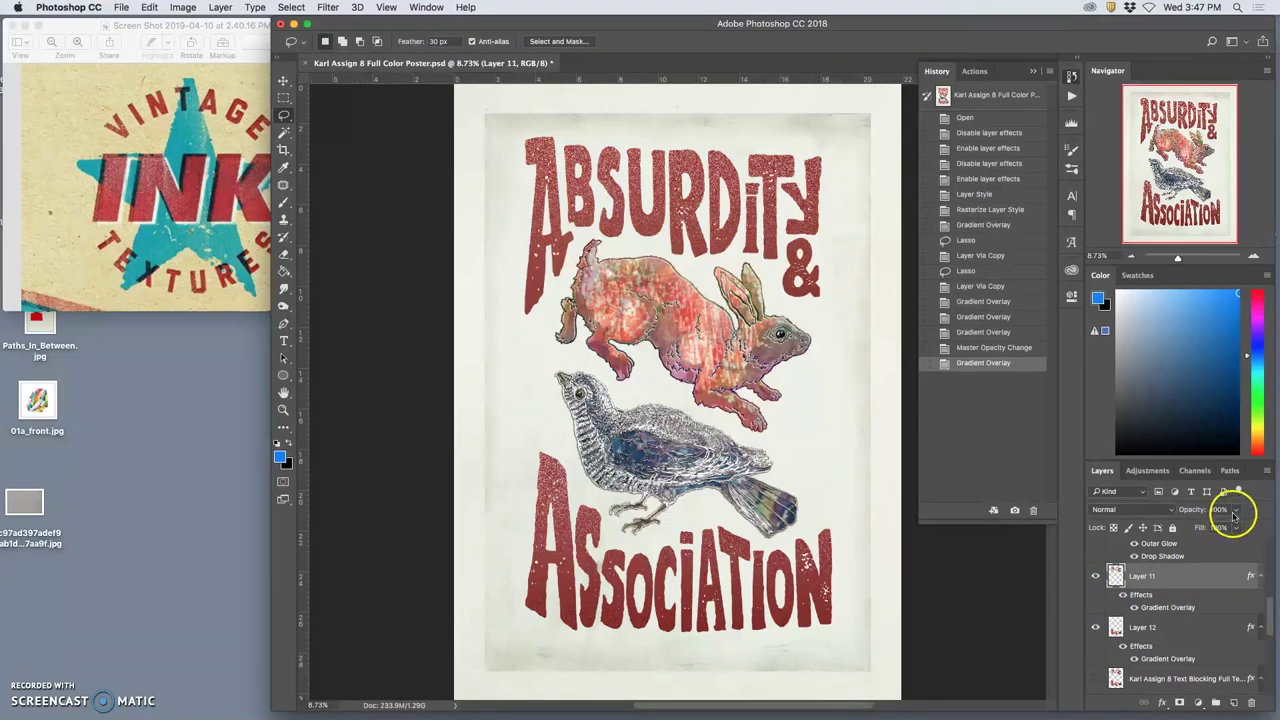
pyautogui.click(1236, 510)
pyautogui.moveTo(1221, 527); pyautogui.dragTo(1221, 527)
pyautogui.click(1210, 625)
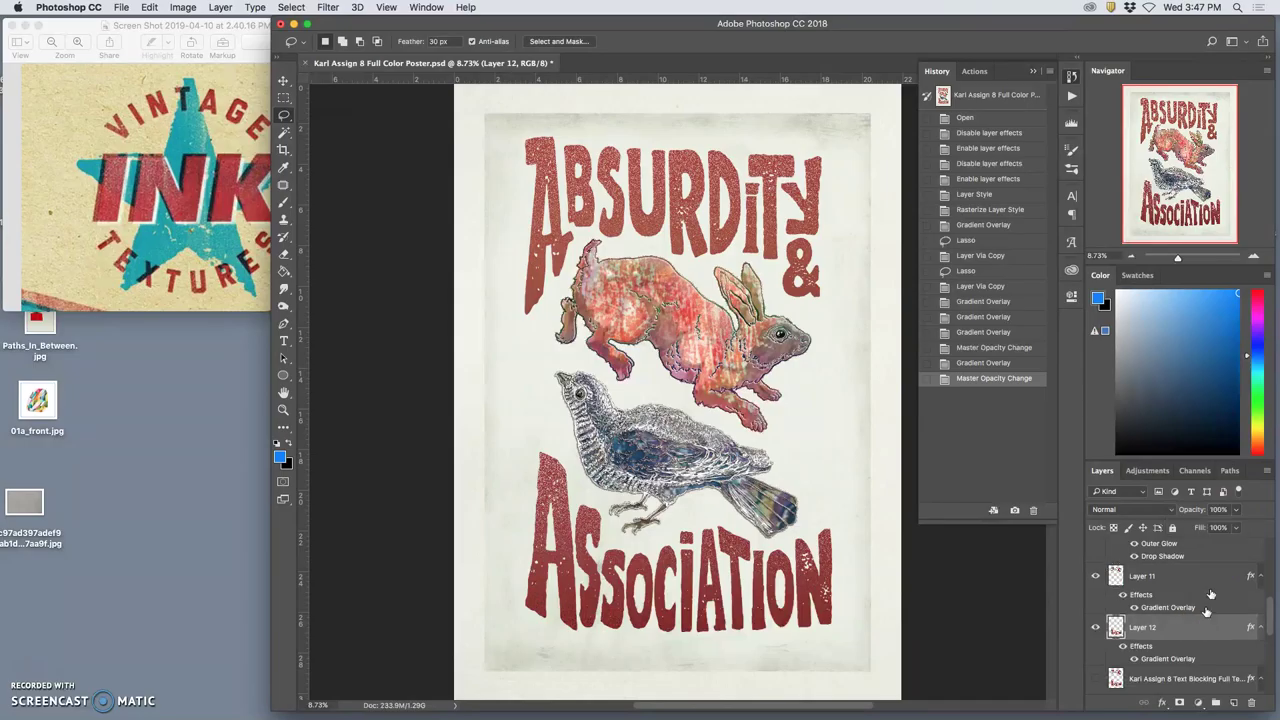
pyautogui.click(1236, 510)
pyautogui.click(1220, 529)
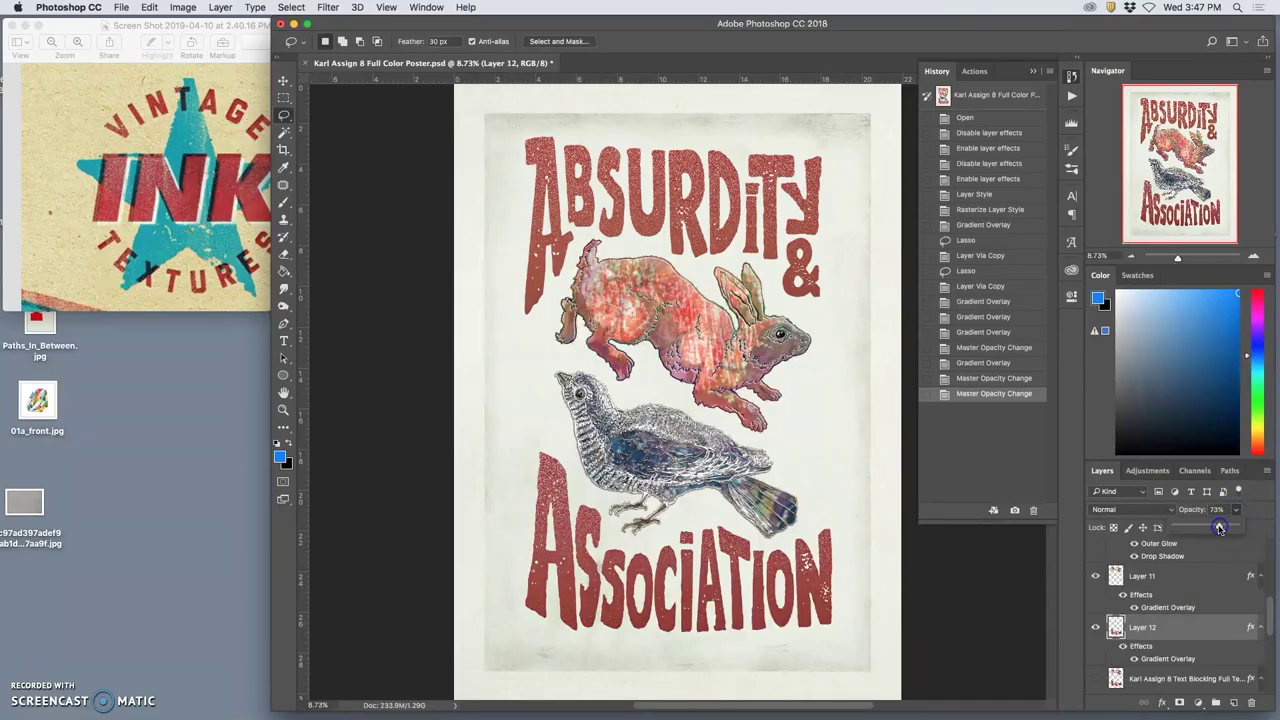
# Rasterize Layer 12's layer style into its pixels.
pyautogui.rightClick(1176, 628)
pyautogui.click(1073, 347)
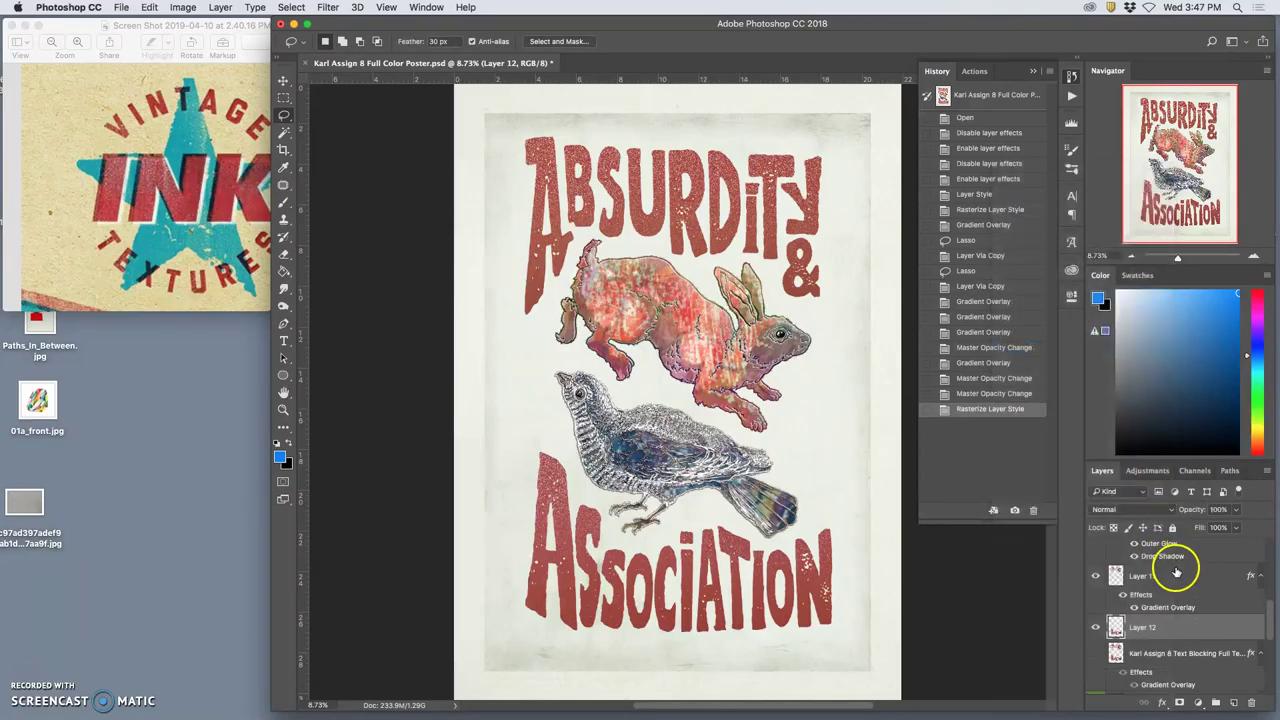
pyautogui.rightClick(1172, 575)
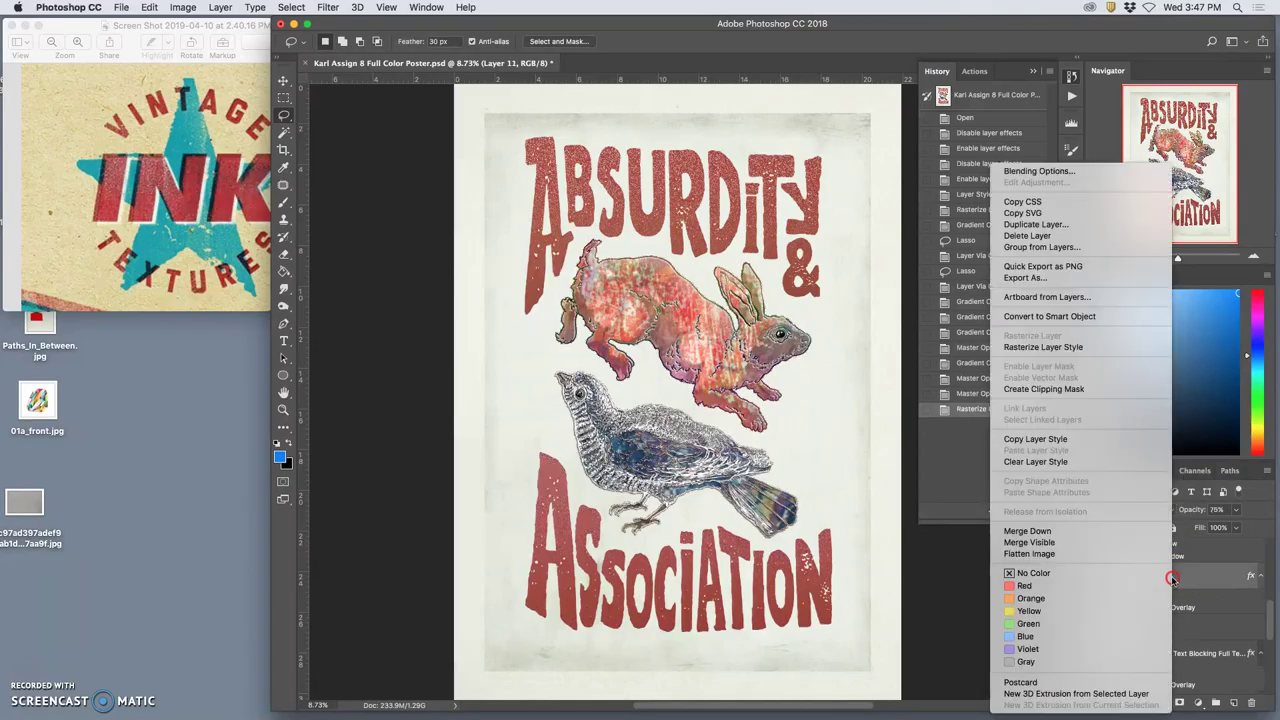
# Rasterize Layer 11's layer style into its pixels.
pyautogui.click(1058, 347)
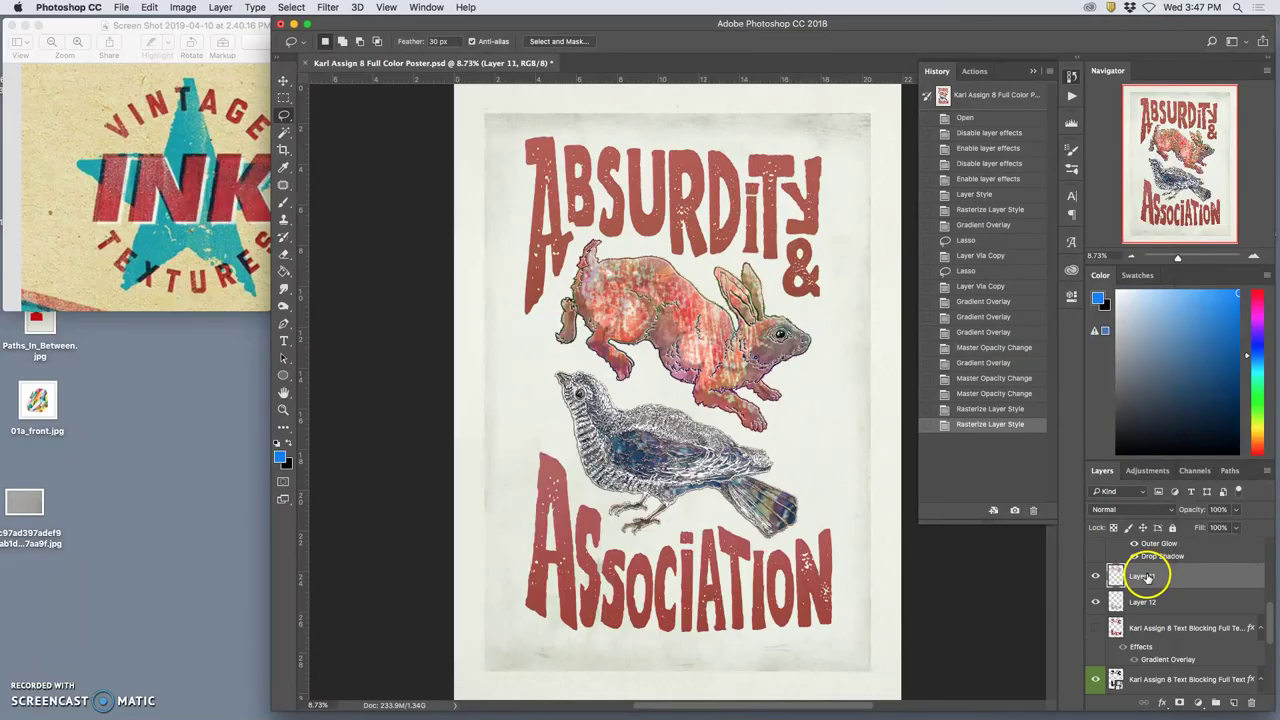
pyautogui.press('super+equal')
pyautogui.press('super+equal')
pyautogui.scroll(5, 690, 340)
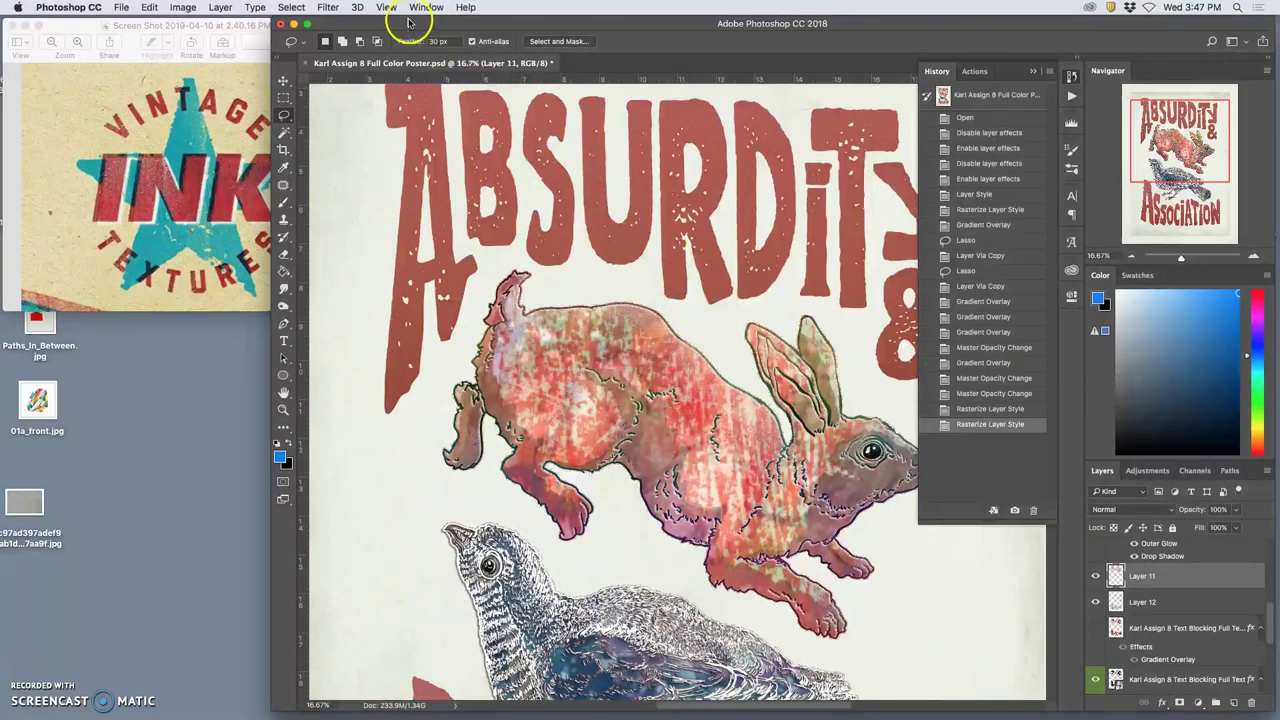
# View the poster at 100%, show the text-blocking layer again, and zoom in on the lettering.
pyautogui.click(399, 10)
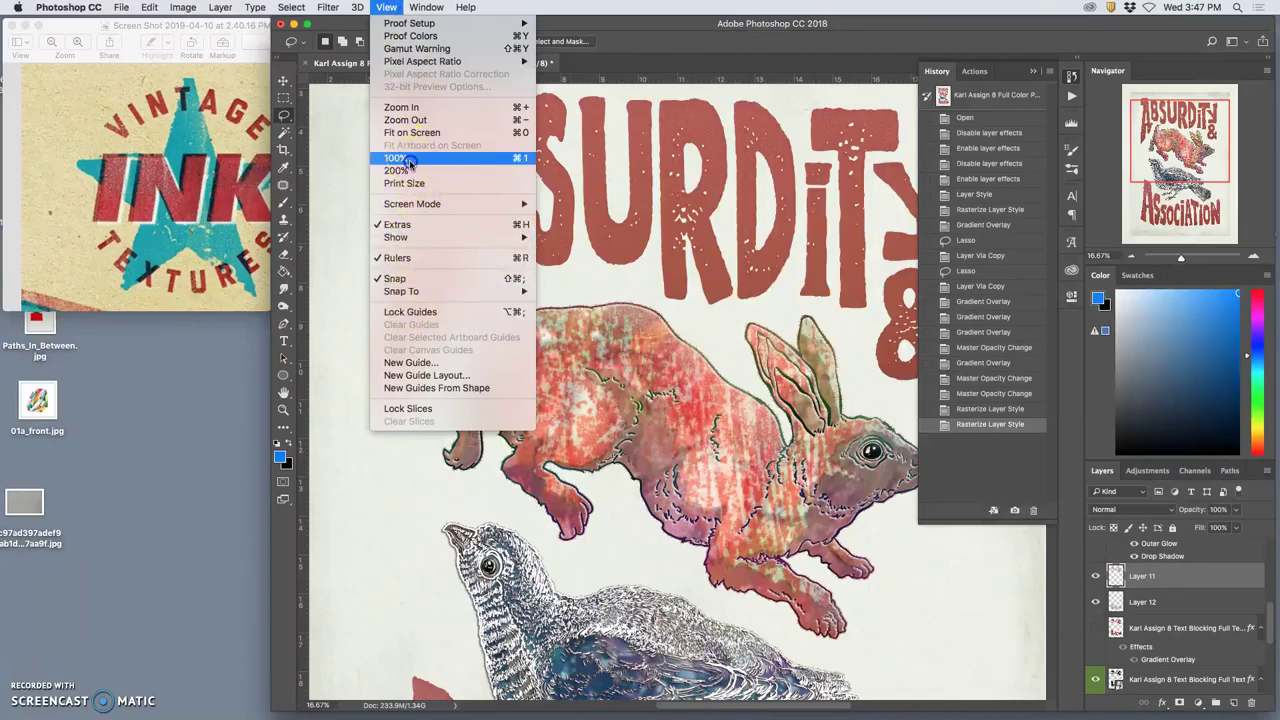
pyautogui.click(409, 163)
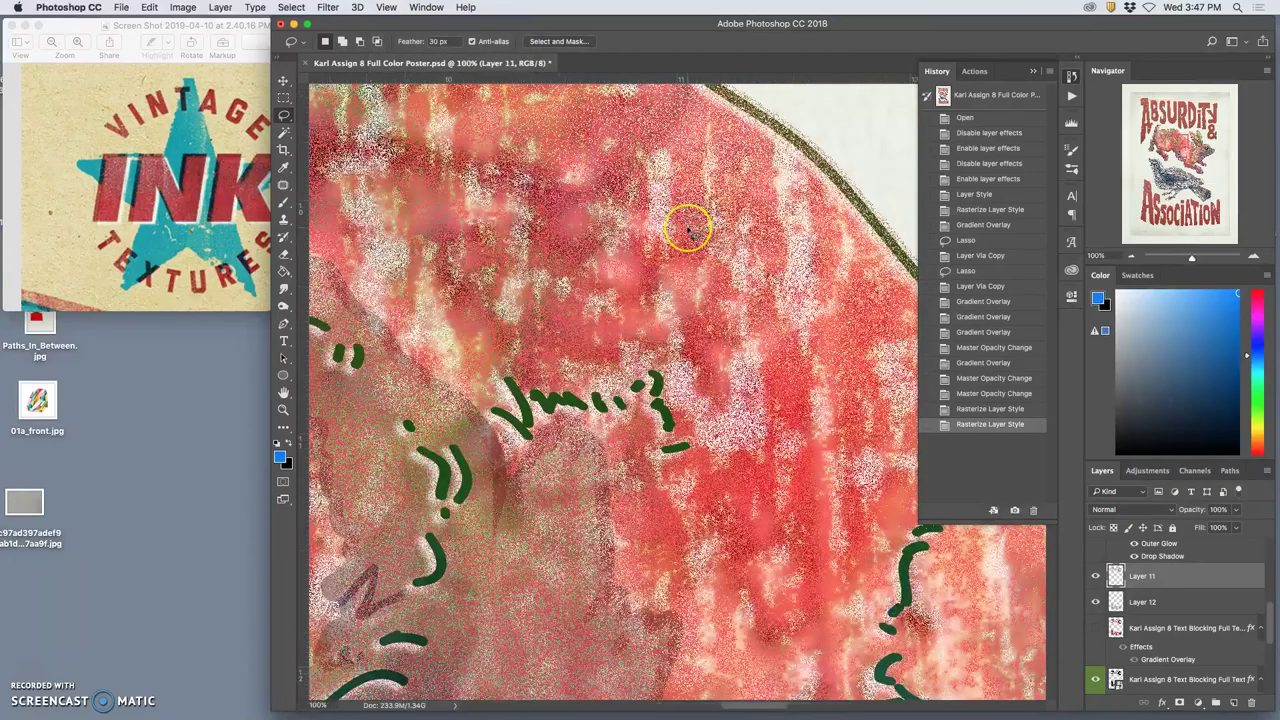
pyautogui.scroll(15, 688, 230)
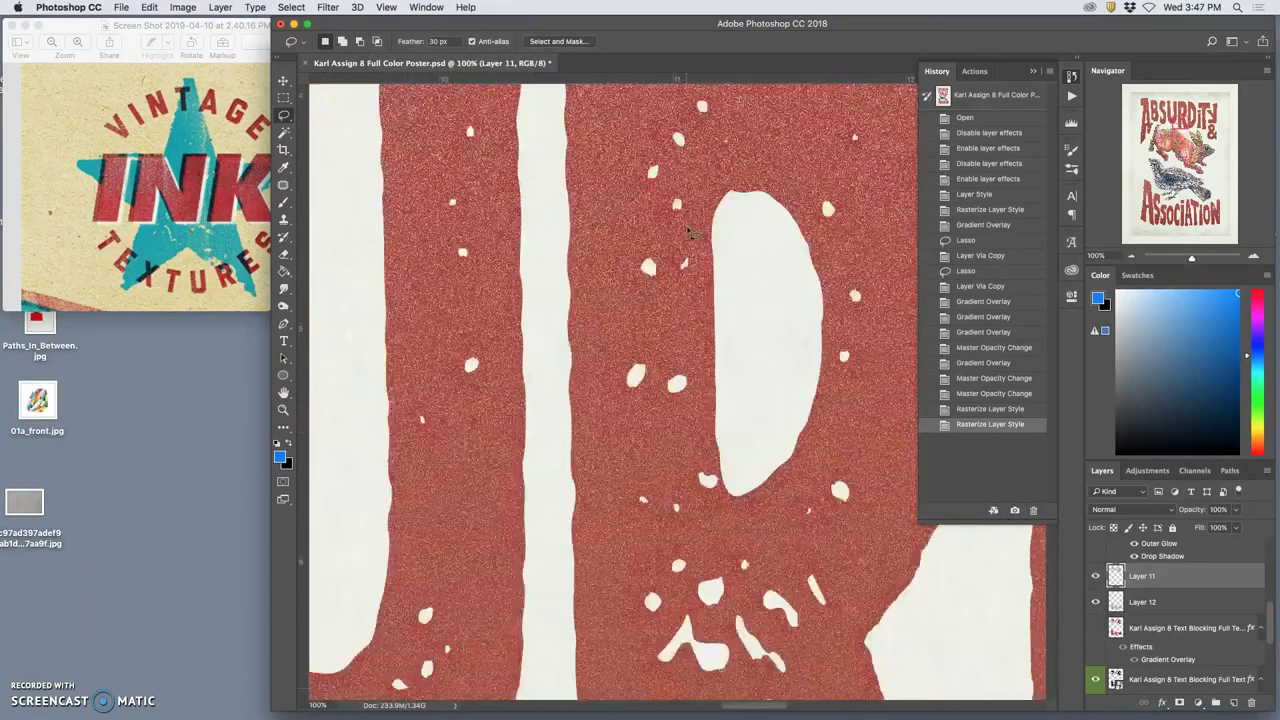
pyautogui.scroll(-4, 688, 232)
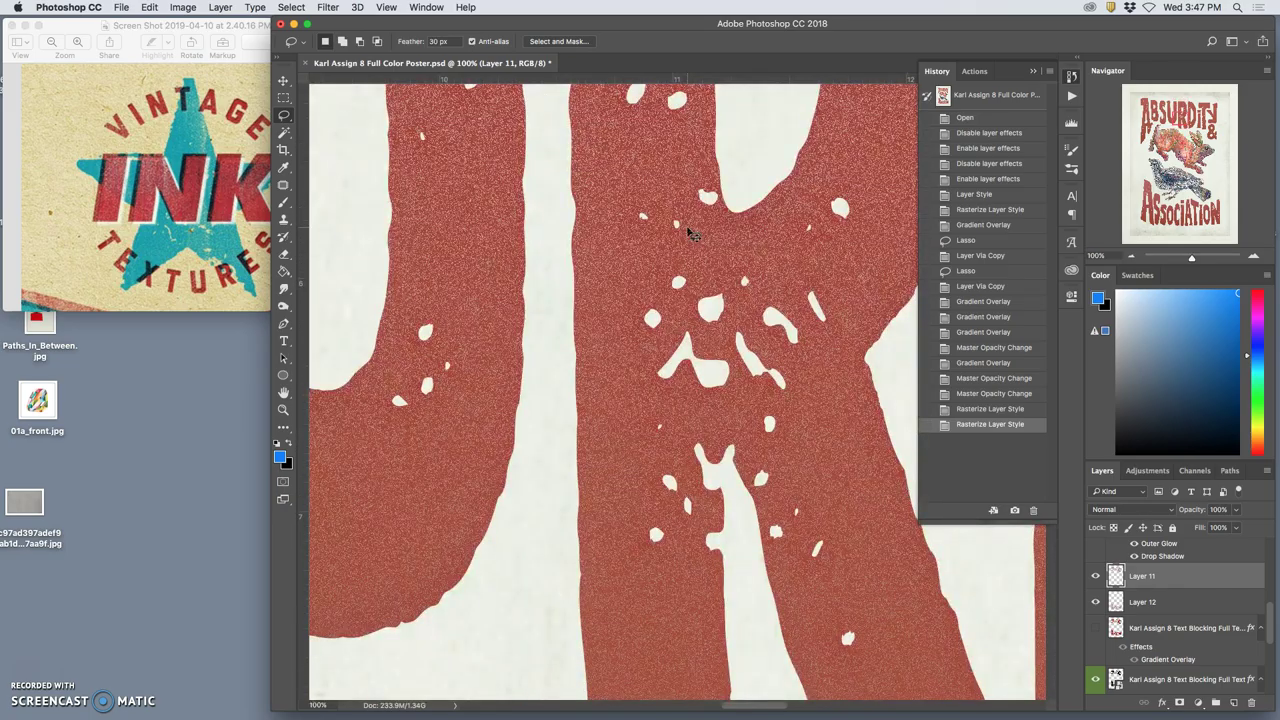
pyautogui.scroll(-8, 688, 232)
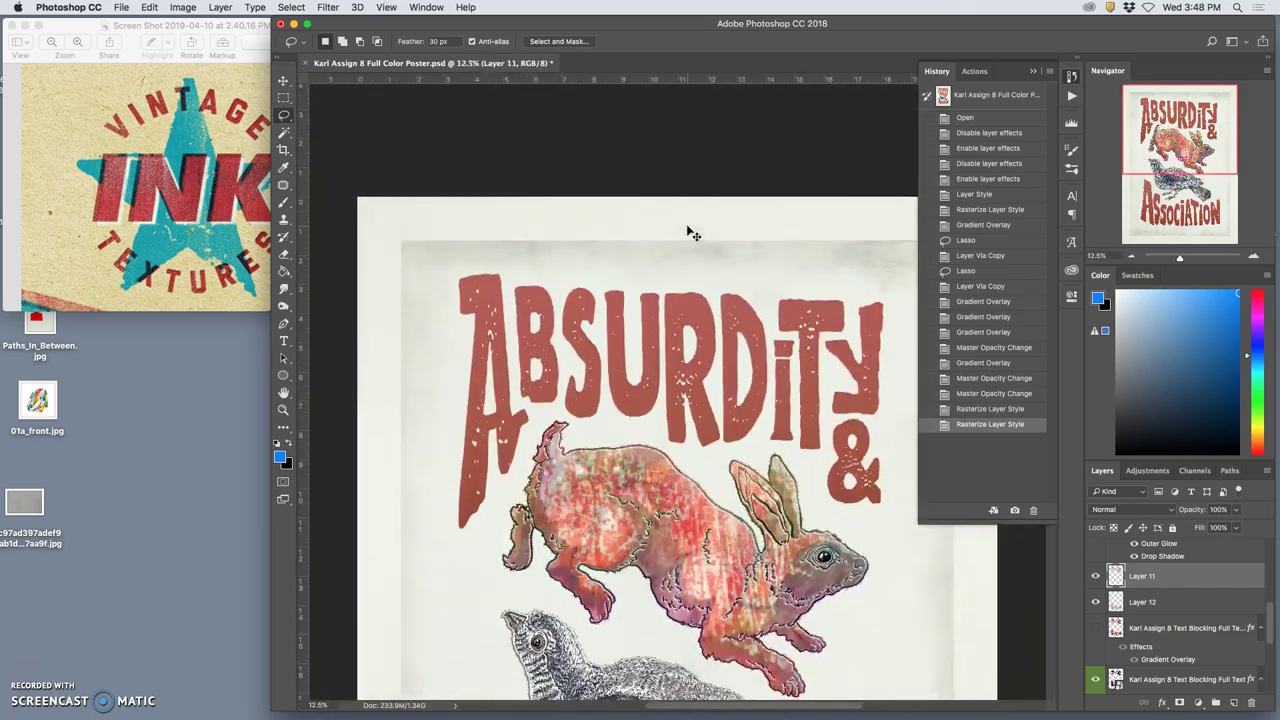
pyautogui.scroll(-1, 688, 232)
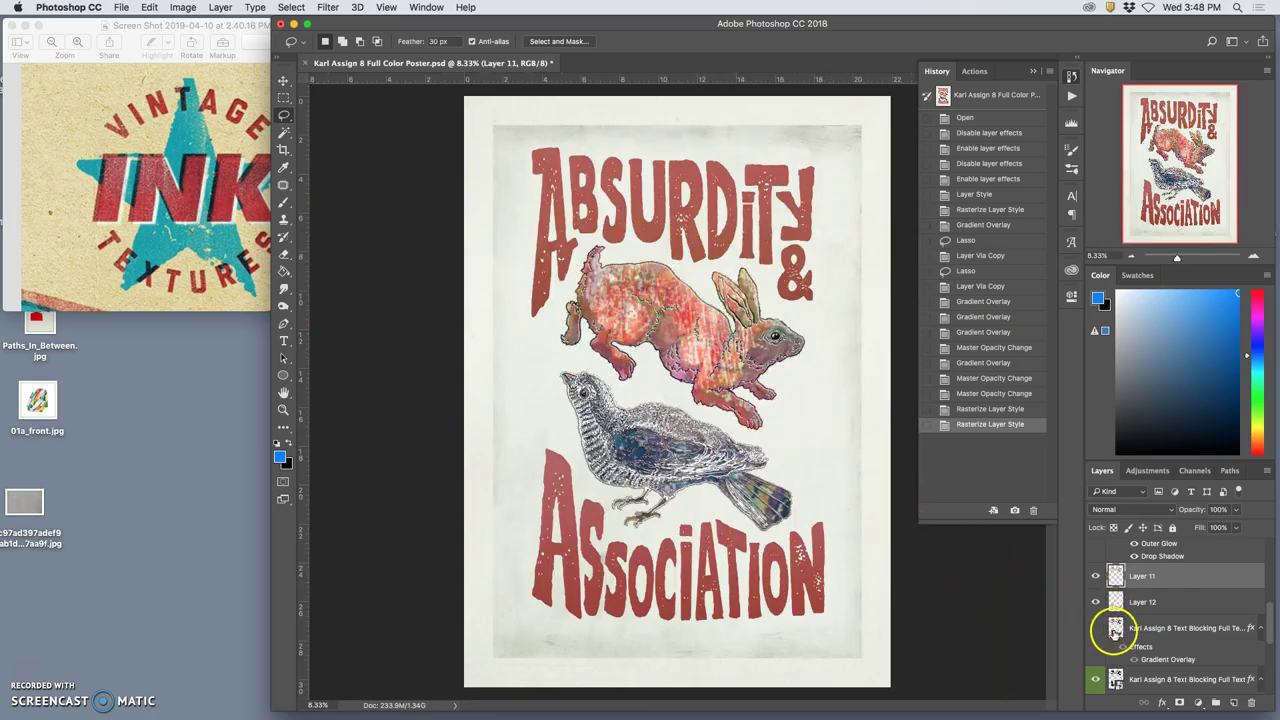
pyautogui.click(1095, 629)
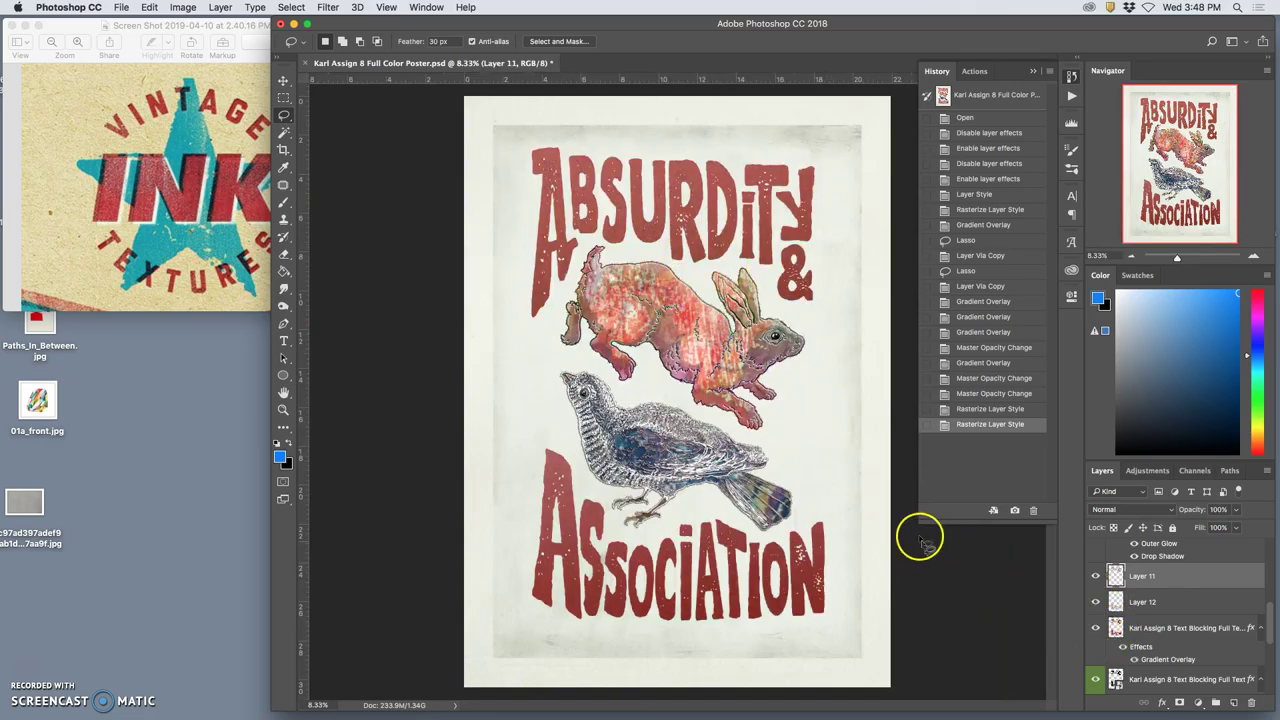
pyautogui.press('super+plus')
pyautogui.press('super+plus')
pyautogui.press('super+plus')
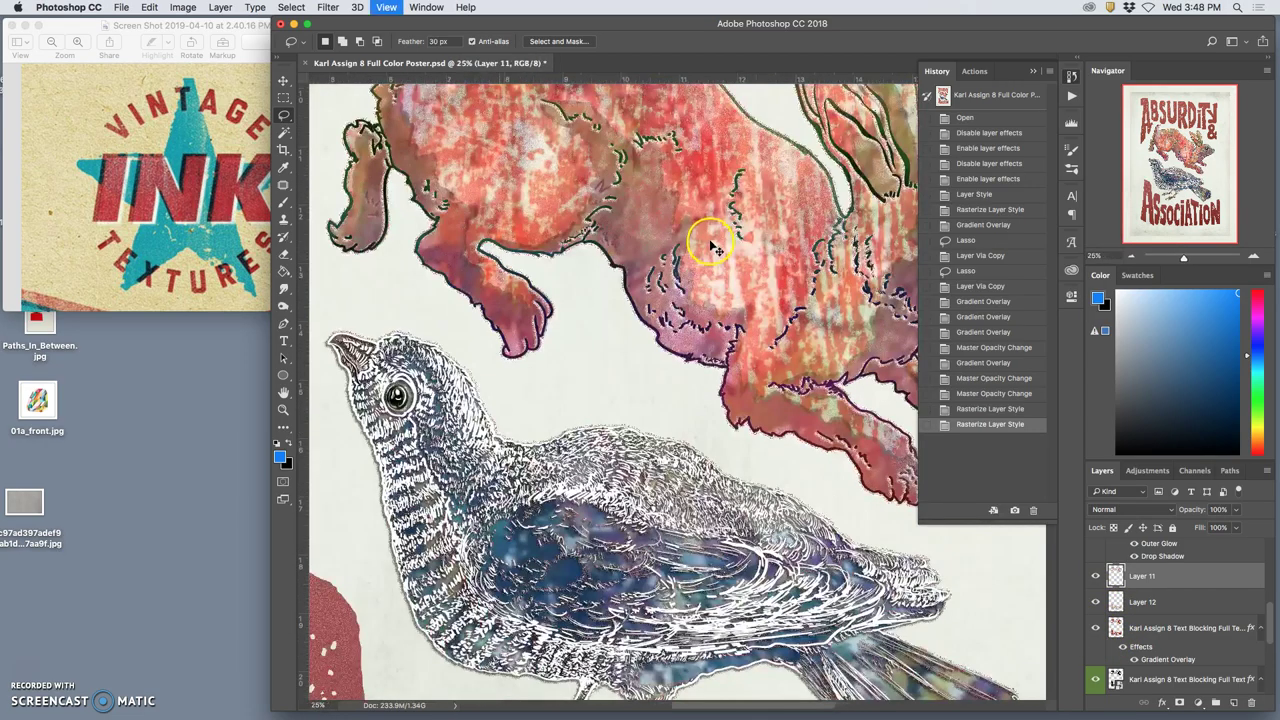
pyautogui.press('super+plus')
pyautogui.press('super+plus')
pyautogui.scroll(6, 712, 243)
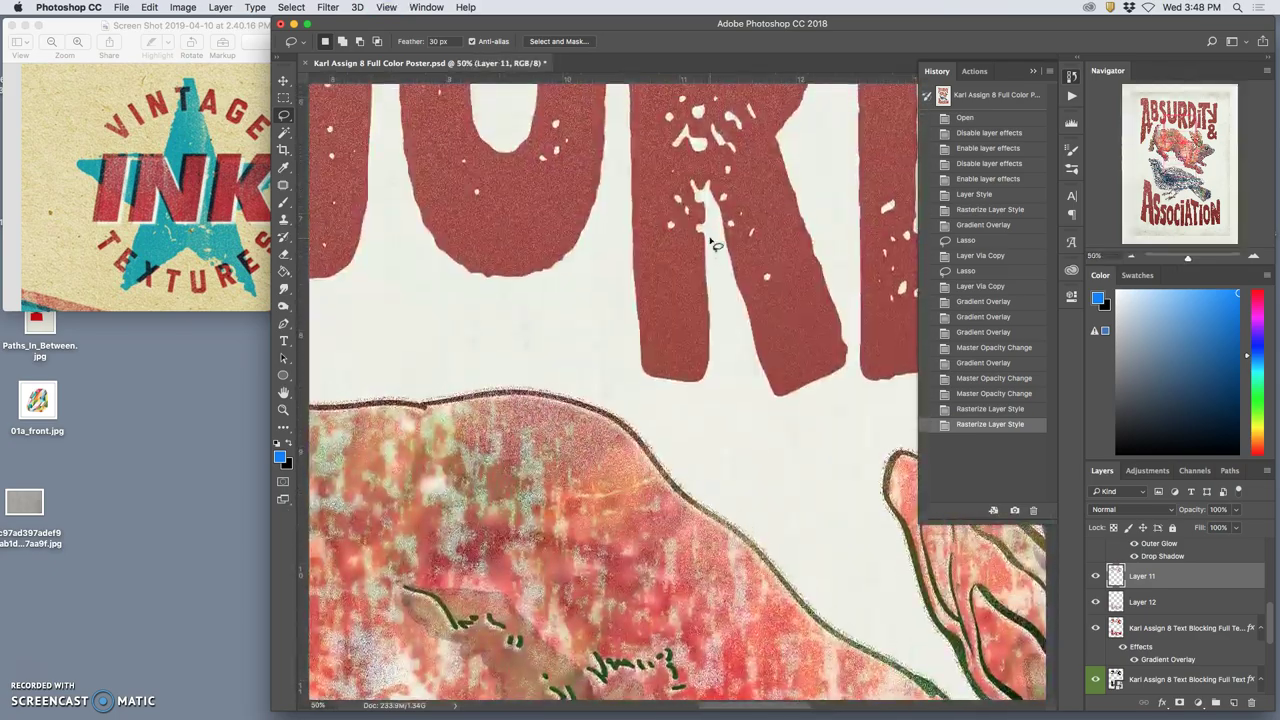
pyautogui.scroll(3, 712, 243)
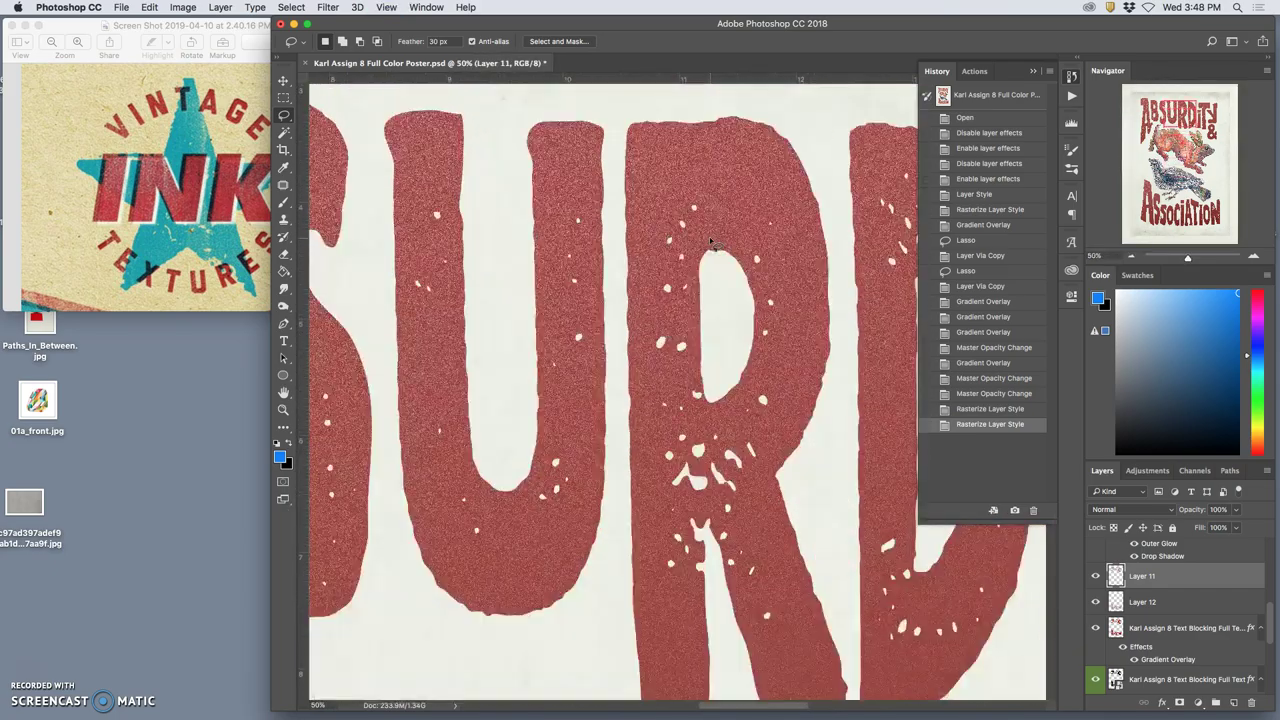
# Rasterize the text copy layer's style and lower its opacity.
pyautogui.rightClick(1150, 634)
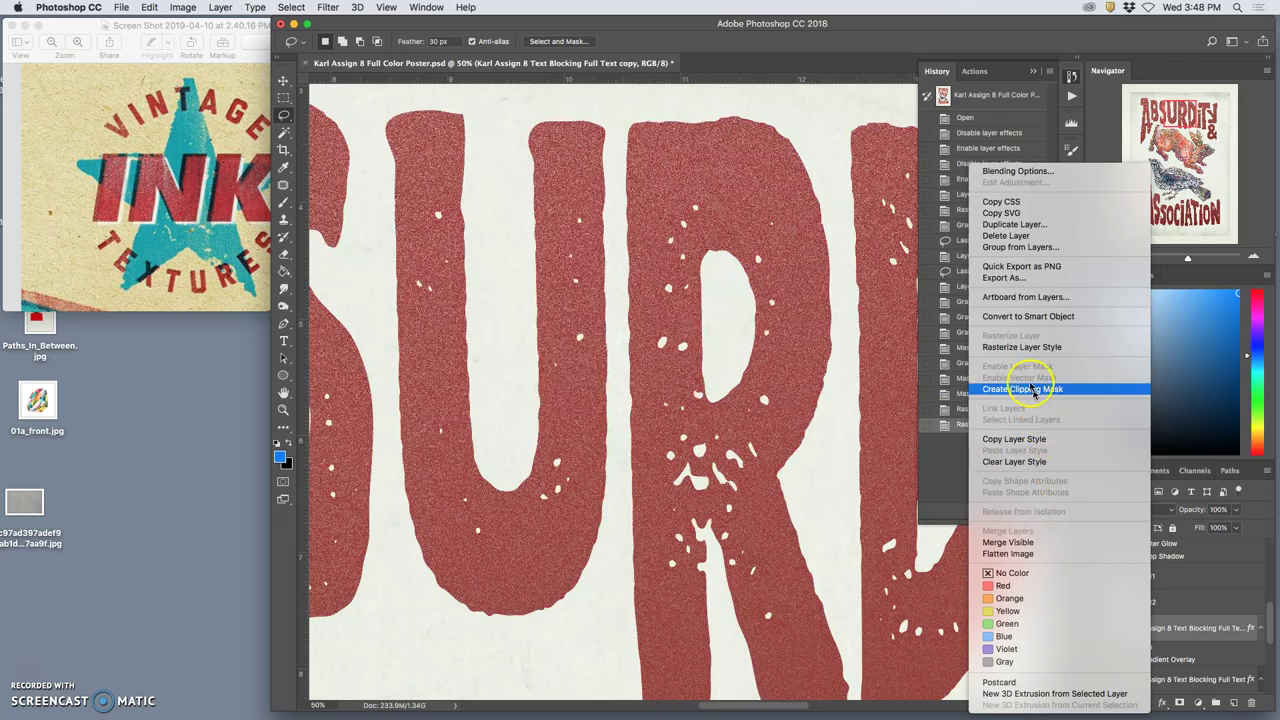
pyautogui.click(1018, 347)
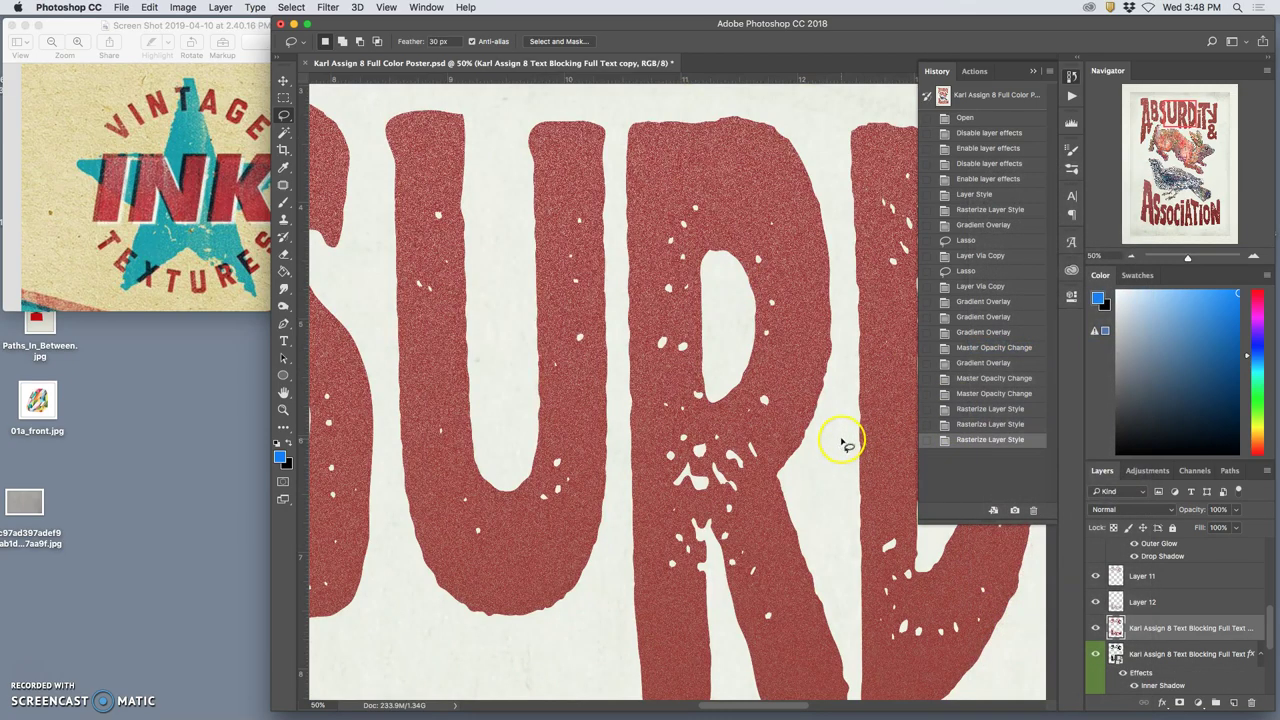
pyautogui.press('super+minus')
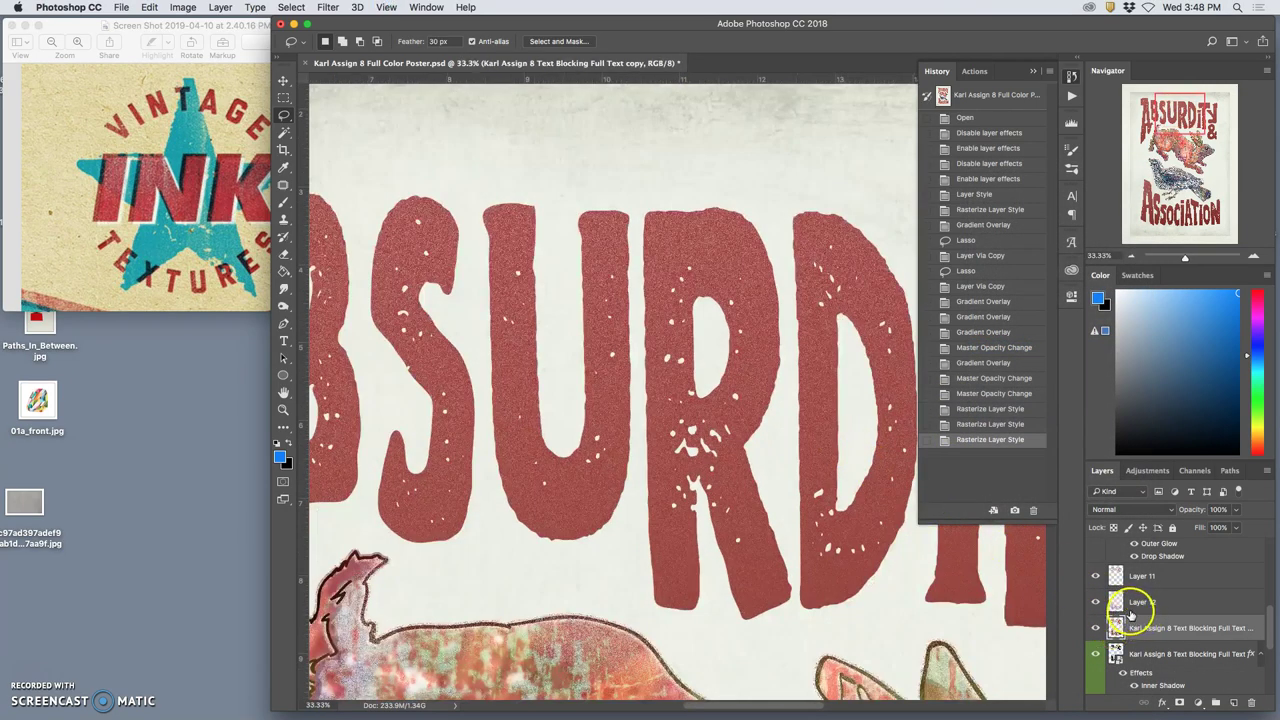
pyautogui.click(1236, 509)
pyautogui.moveTo(1238, 524); pyautogui.dragTo(1214, 524)
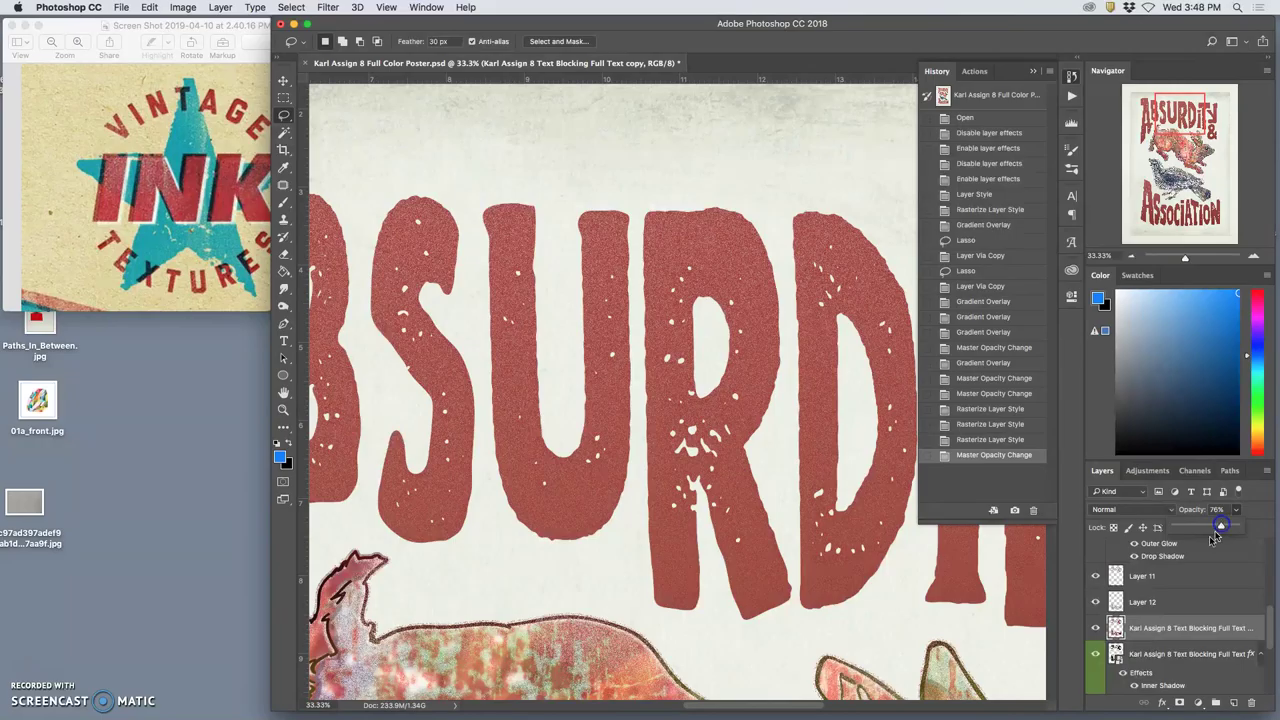
# Merge the text copy, Layer 12 and Layer 11 into a single Layer 11.
pyautogui.moveTo(1095, 628); pyautogui.dragTo(1097, 582)
pyautogui.click(1097, 580)
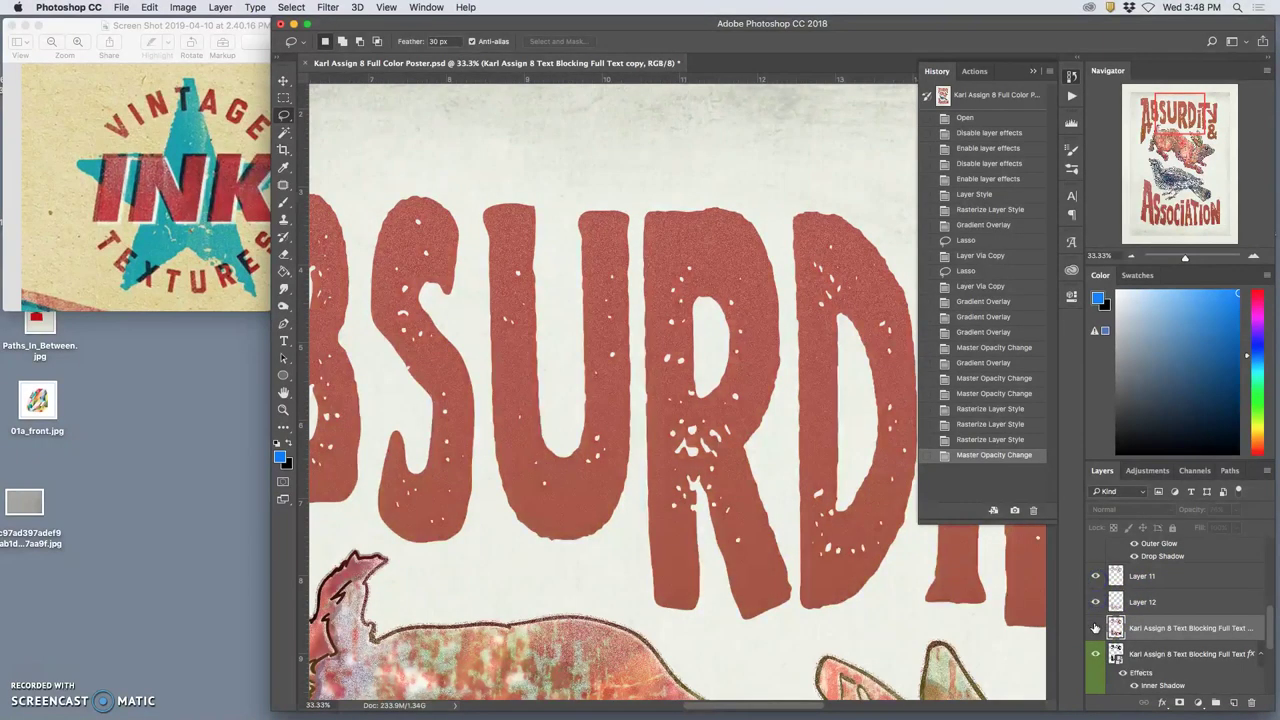
pyautogui.click(1095, 628)
pyautogui.moveTo(1106, 622); pyautogui.dragTo(1160, 587)
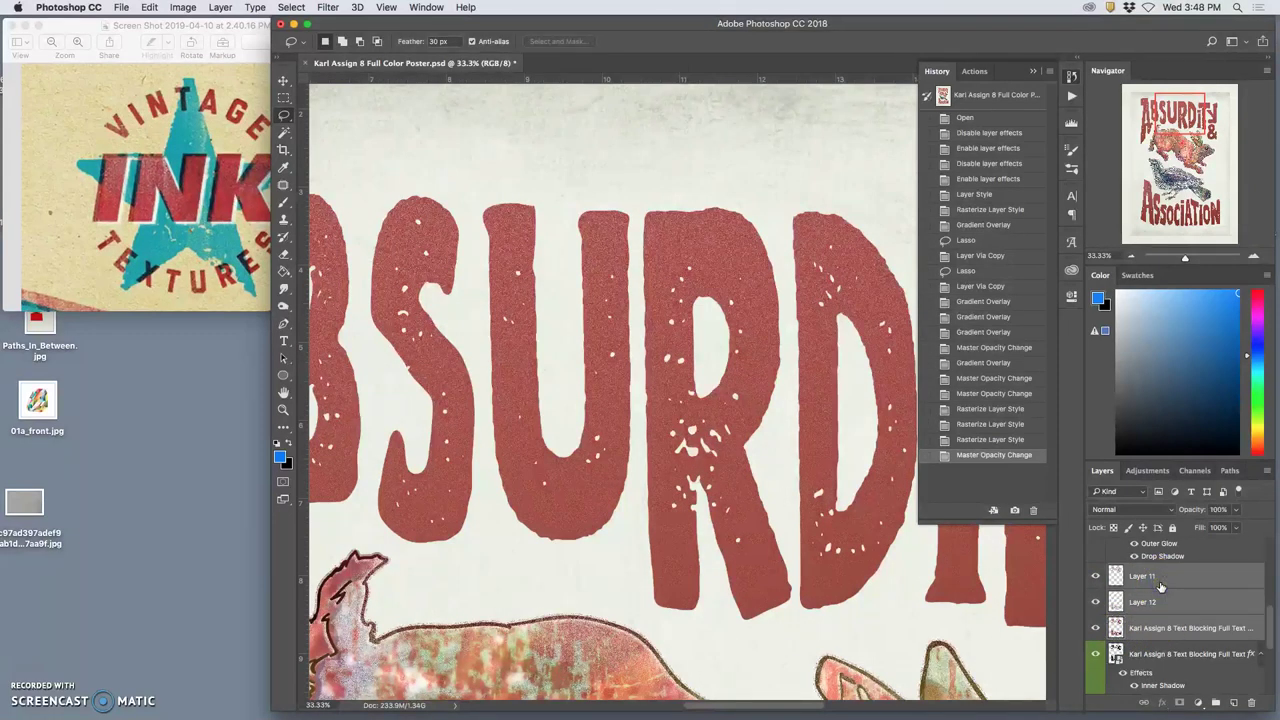
pyautogui.press('super+e')
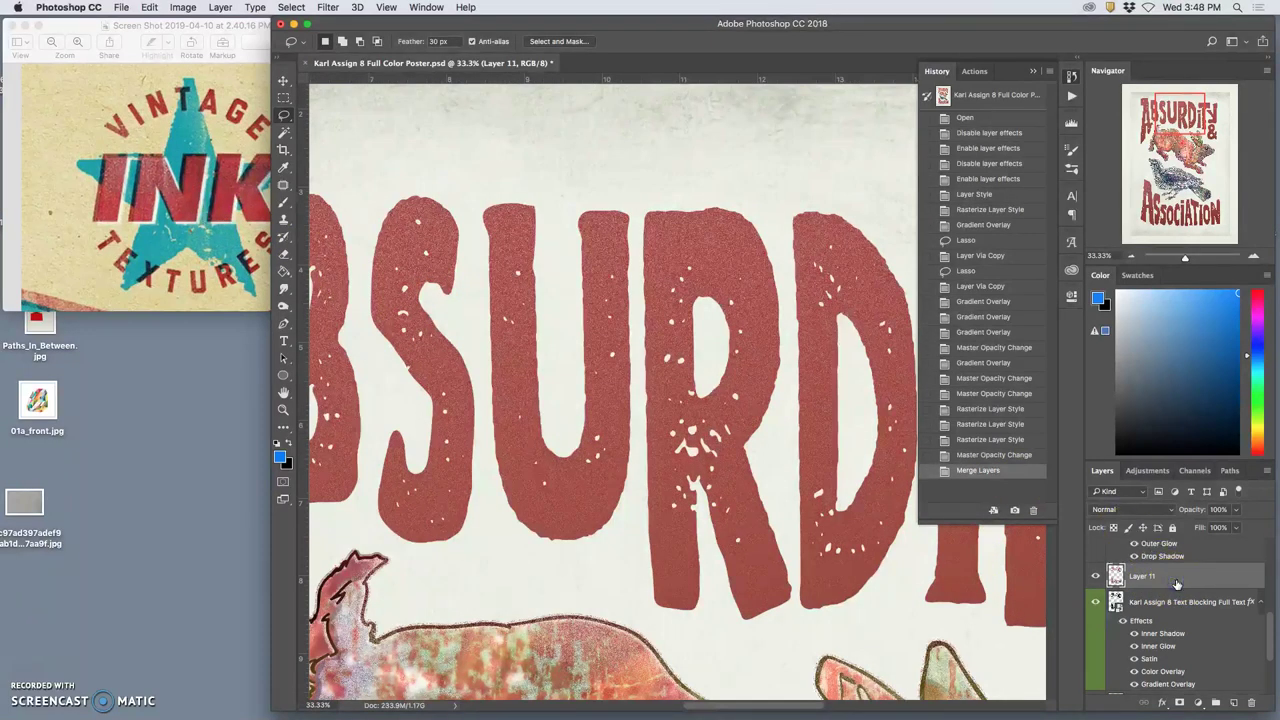
# Duplicate Layer 11 and set the copy's blend mode to Multiply.
pyautogui.press('super+j')
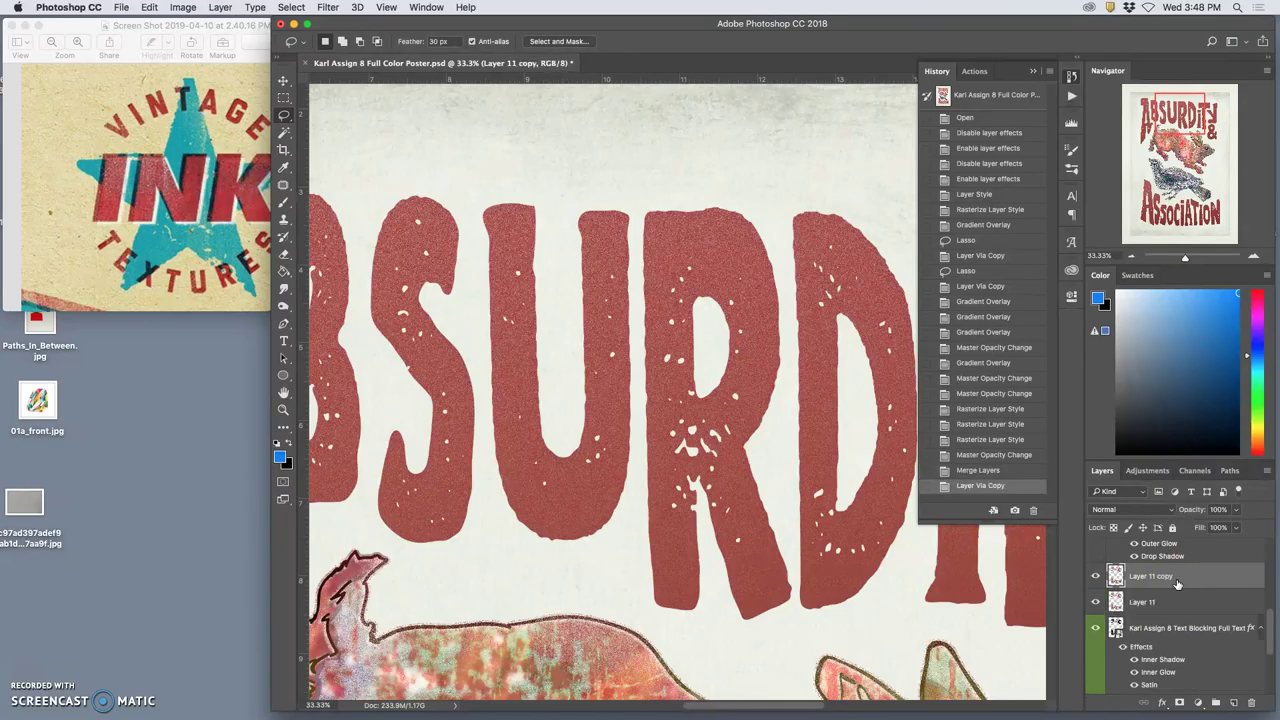
pyautogui.click(1140, 509)
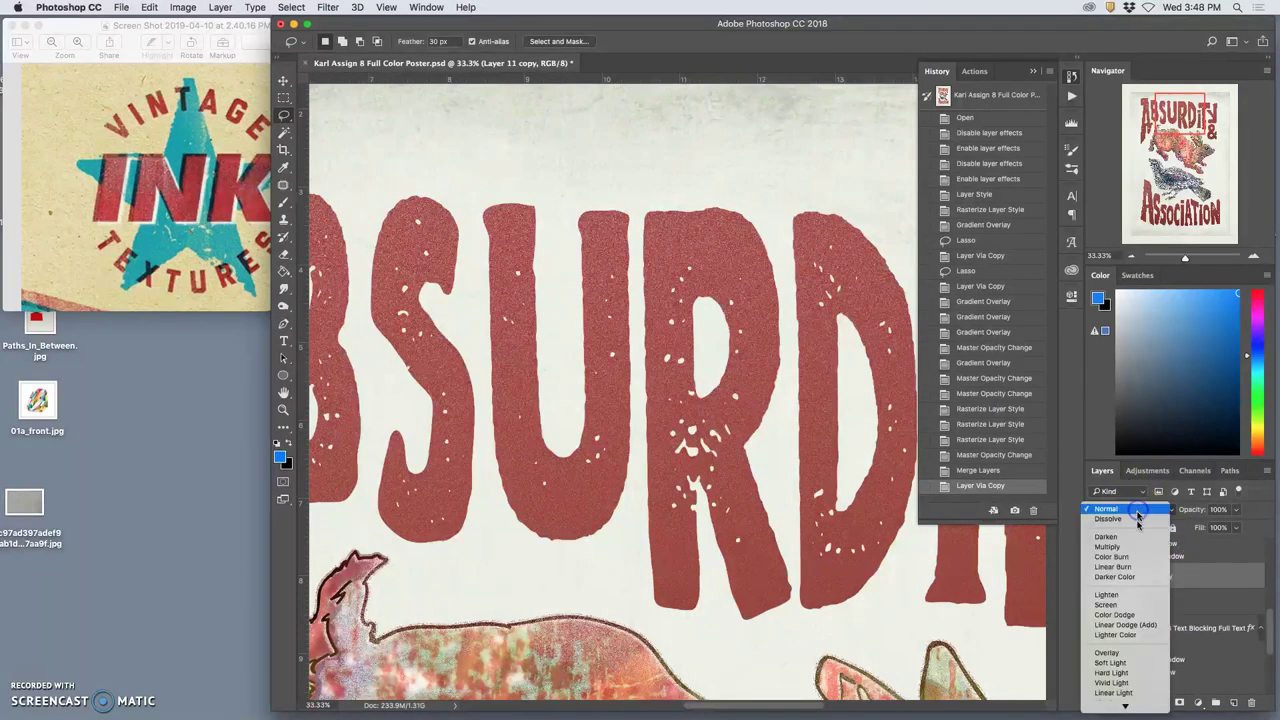
pyautogui.click(1134, 548)
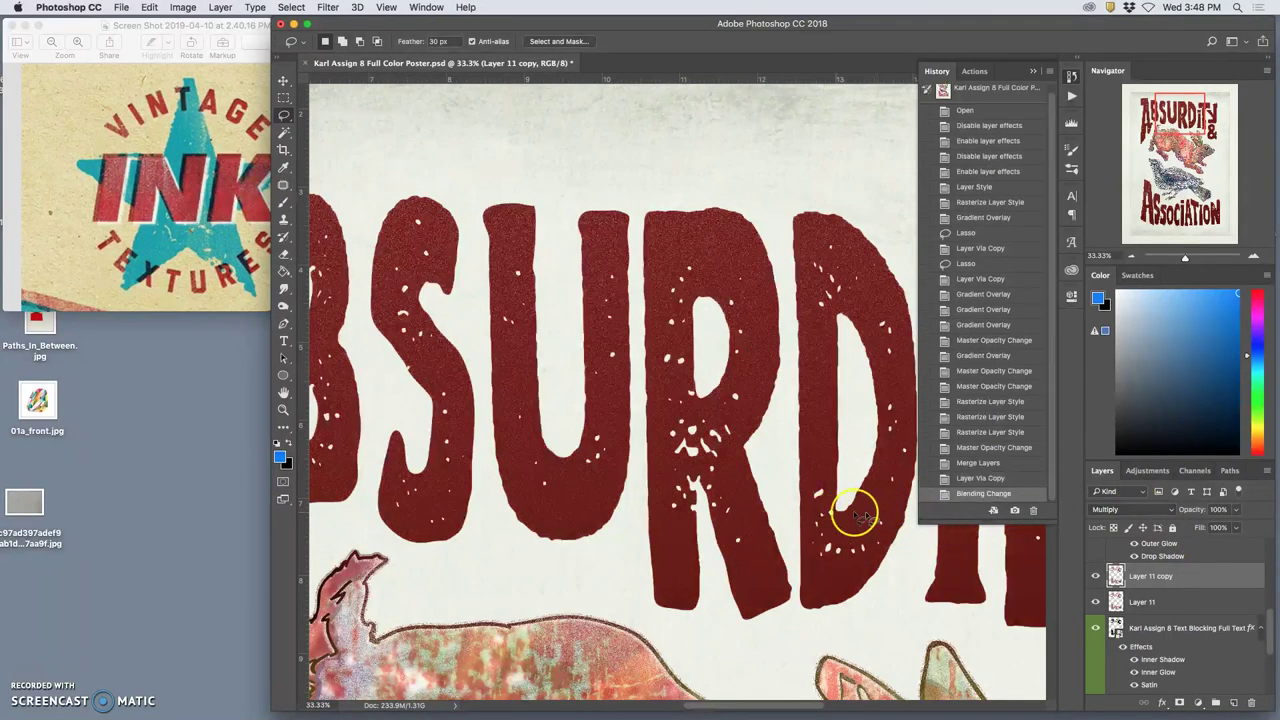
# Nudge Layer 11 copy slightly left with the Move tool for an offset edge.
pyautogui.press('super+minus')
pyautogui.press('super+minus')
pyautogui.press('super+minus')
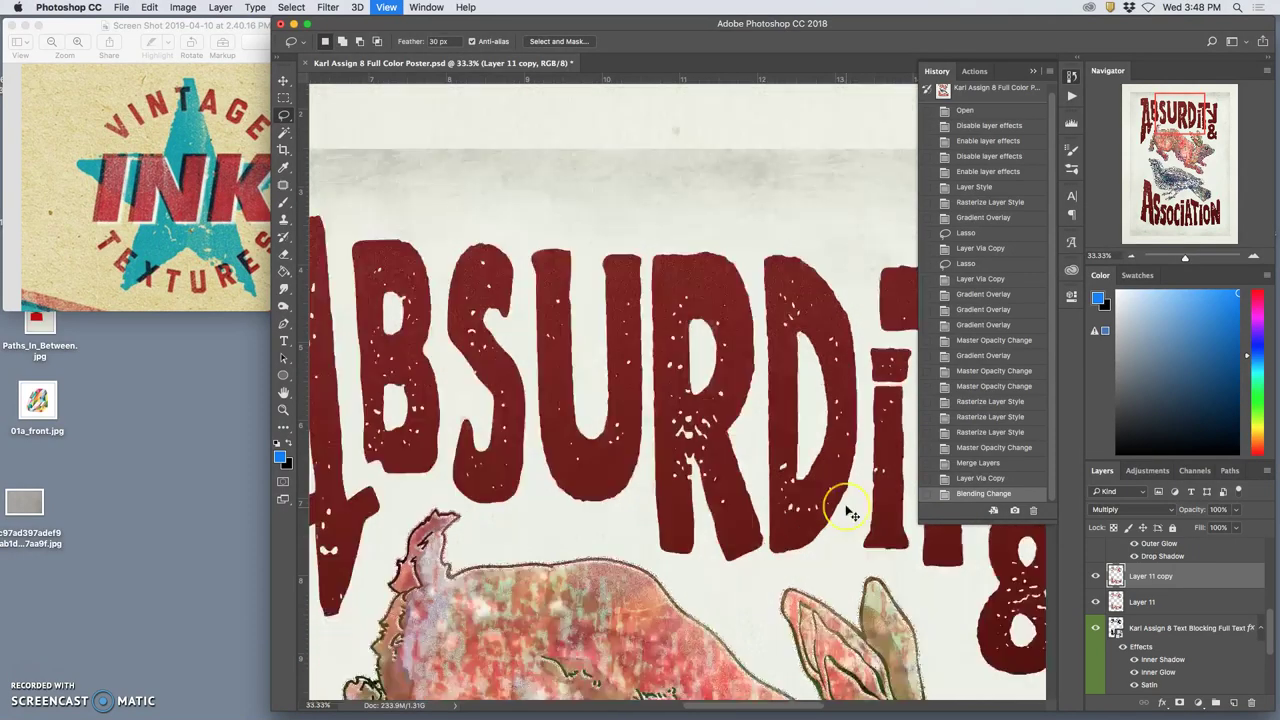
pyautogui.press('super+plus')
pyautogui.press('super+plus')
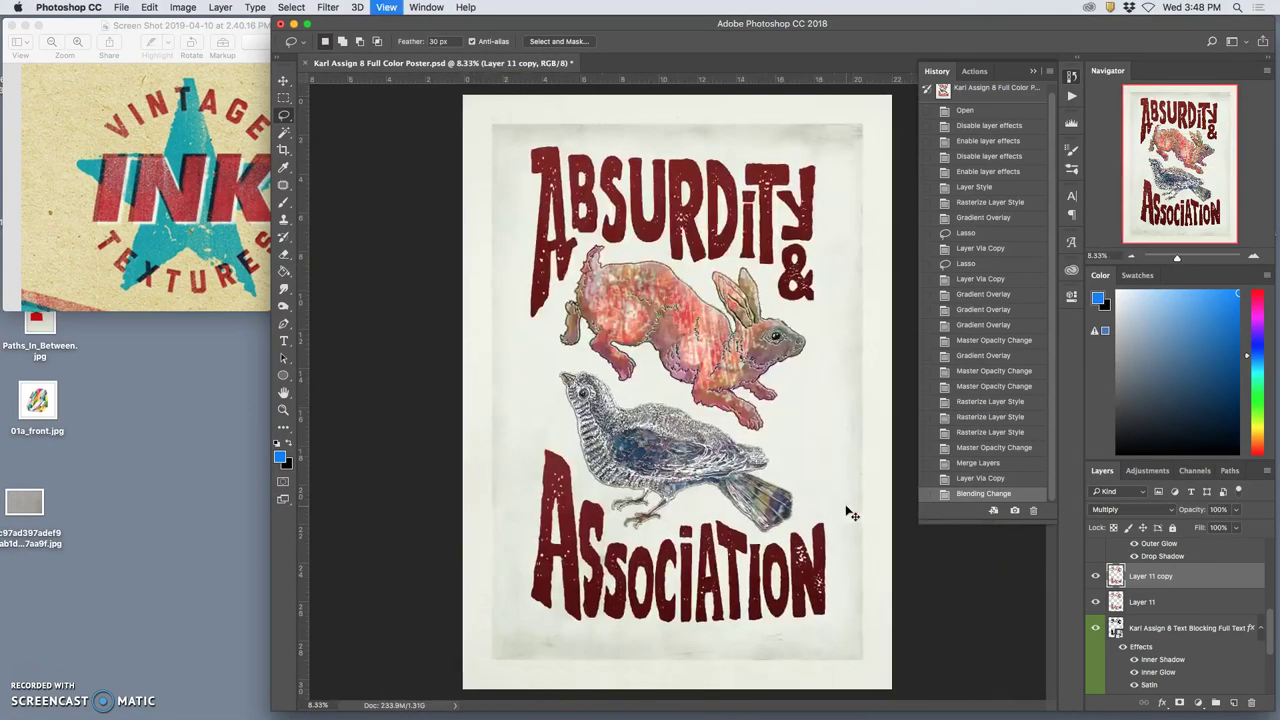
pyautogui.scroll(5, 790, 492)
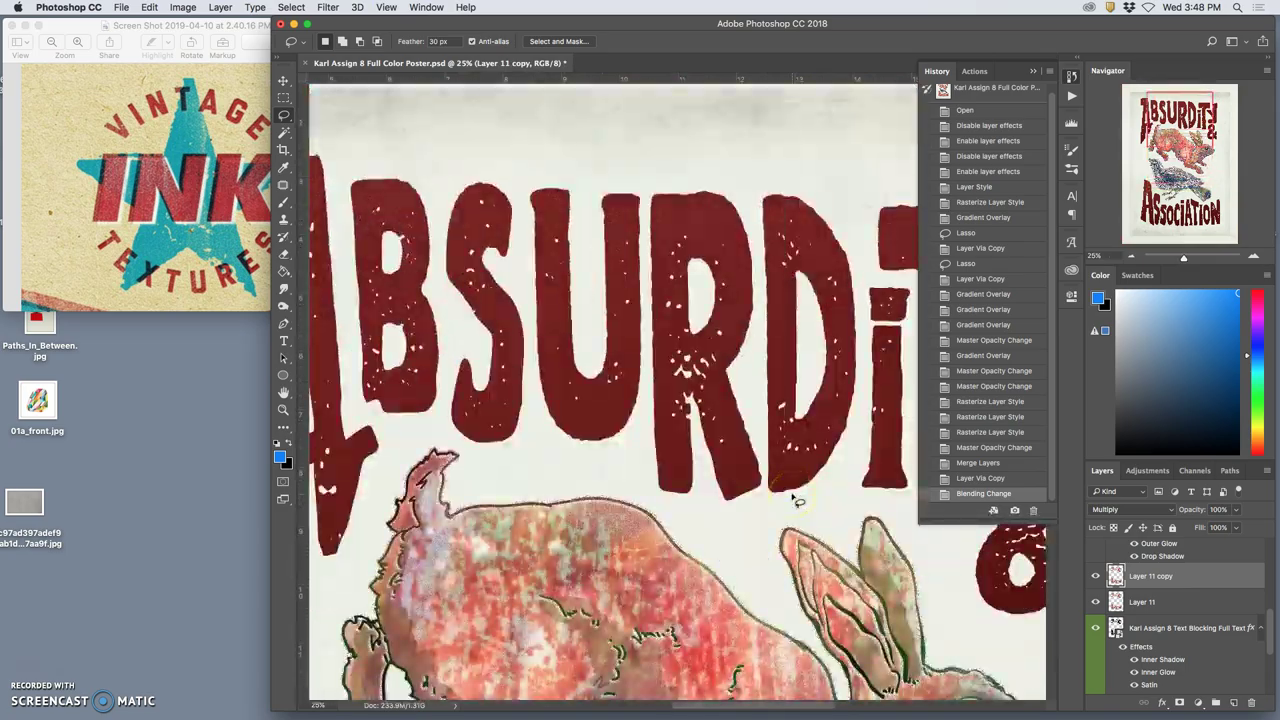
pyautogui.click(284, 80)
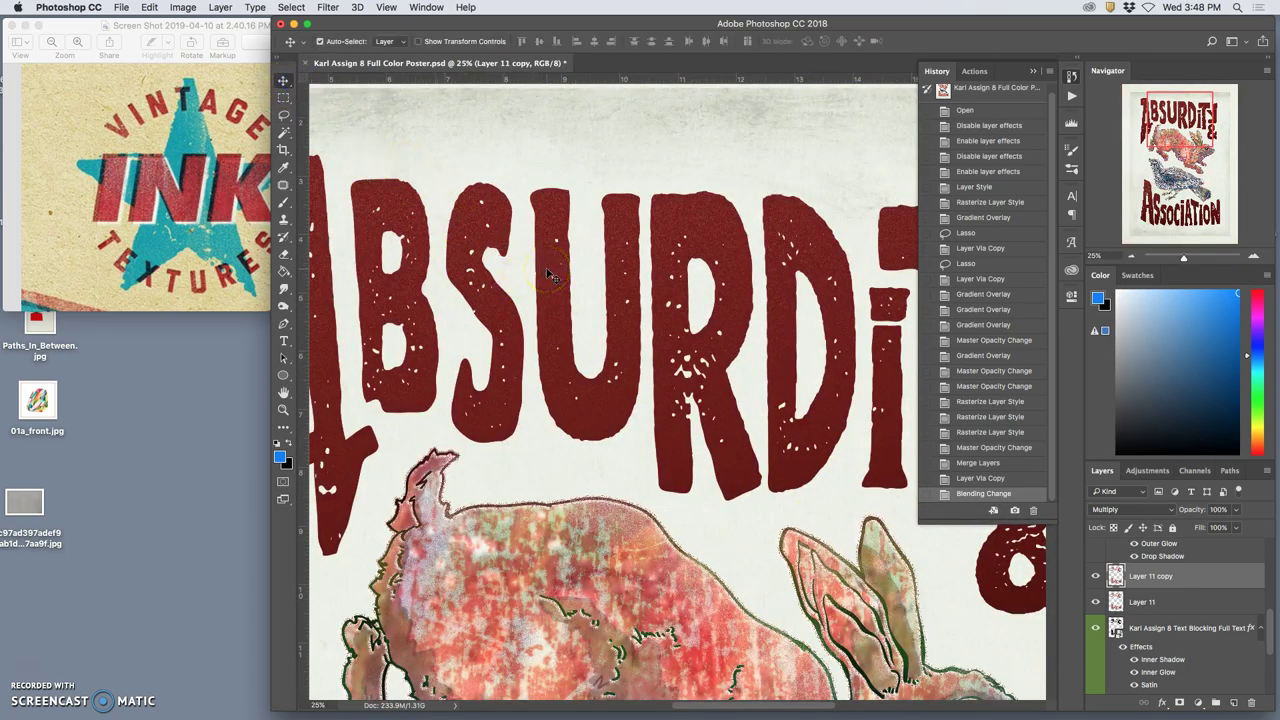
pyautogui.click(440, 218)
pyautogui.press('Left')
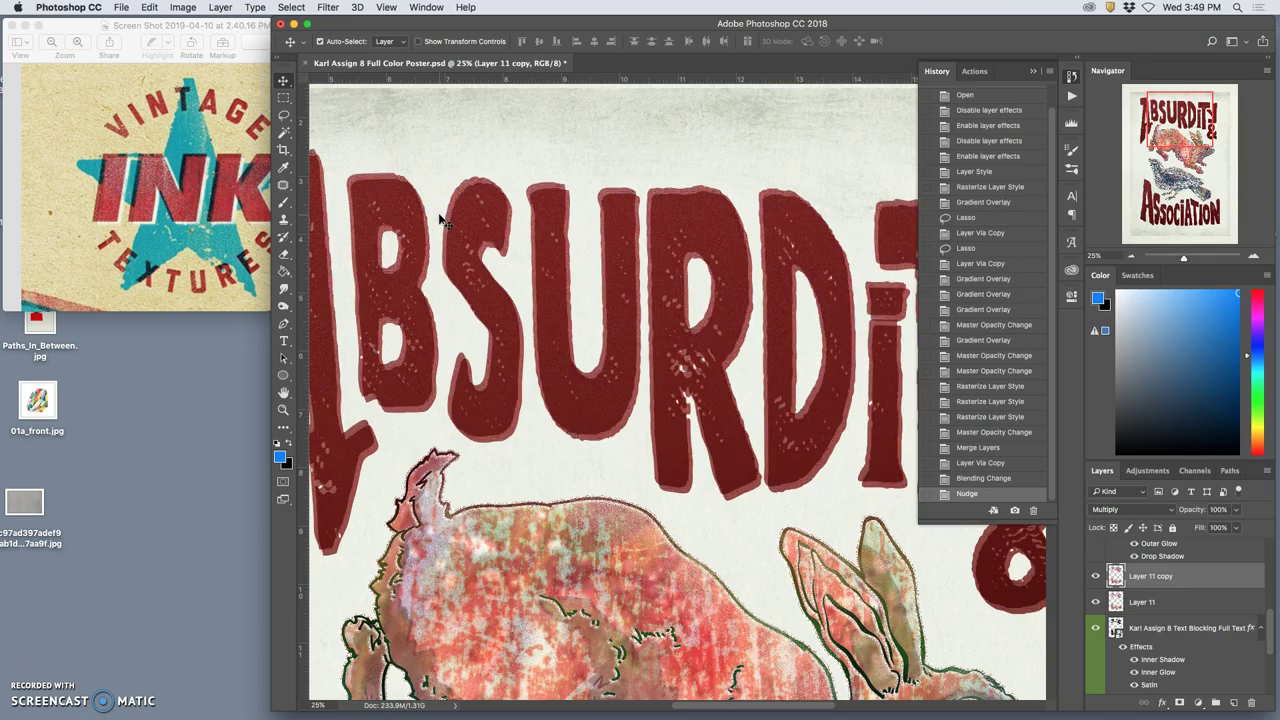
# Test Layer 11 copy below and back above Layer 11, then select Layer 11.
pyautogui.click(840, 627)
pyautogui.click(1164, 586)
pyautogui.press('super+bracketleft')
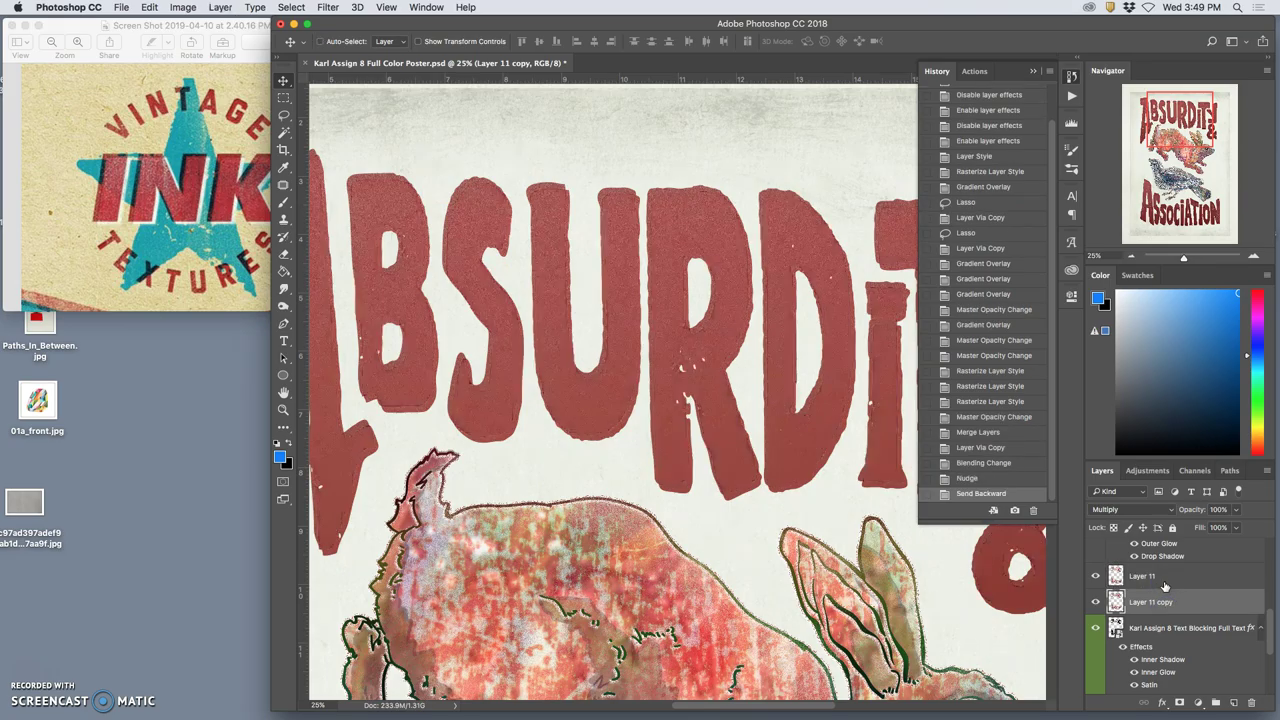
pyautogui.press('super+bracketright')
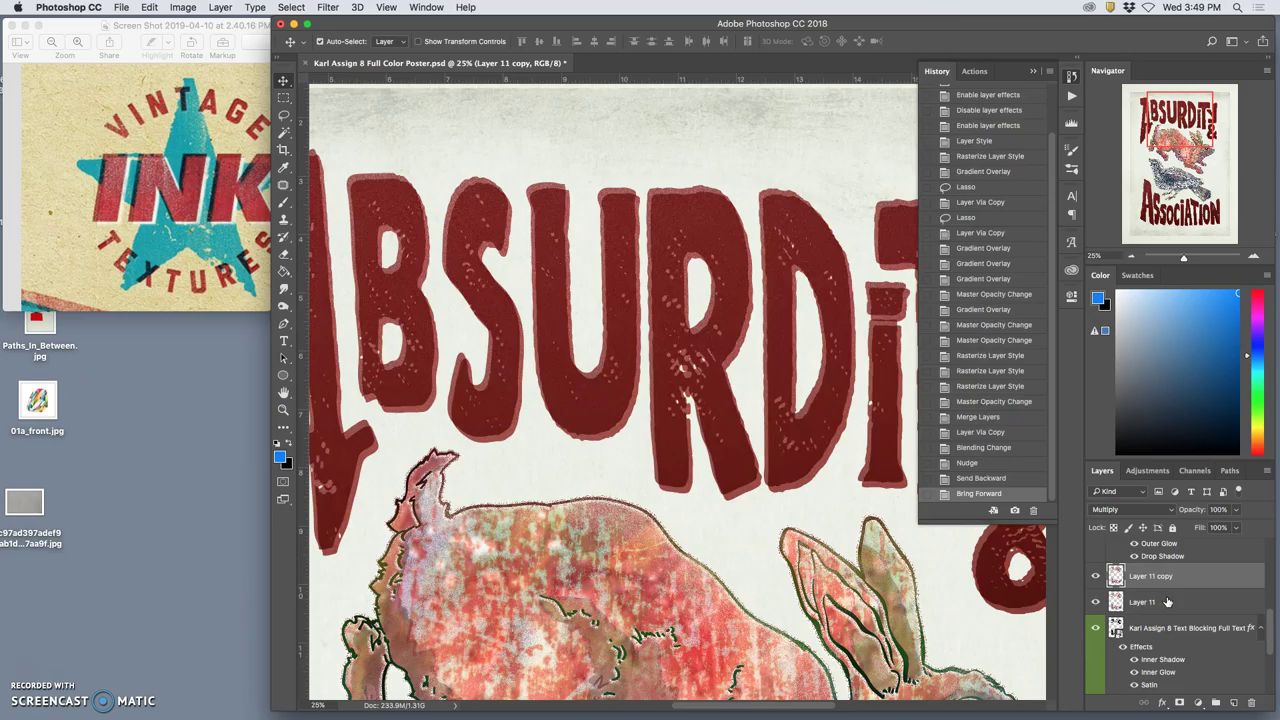
pyautogui.click(1167, 601)
# Duplicate Layer 11 again and set Layer 11 copy 2 to Screen blend mode.
pyautogui.press('super+j')
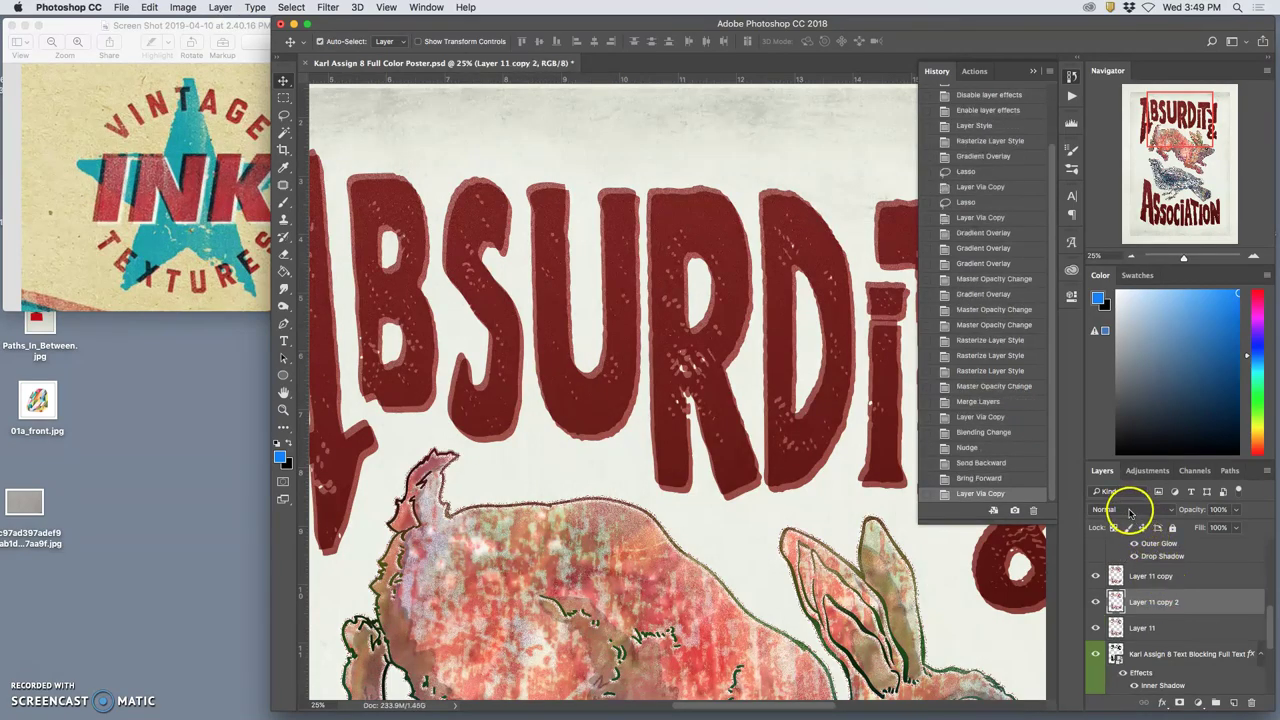
pyautogui.click(1130, 510)
pyautogui.click(1124, 600)
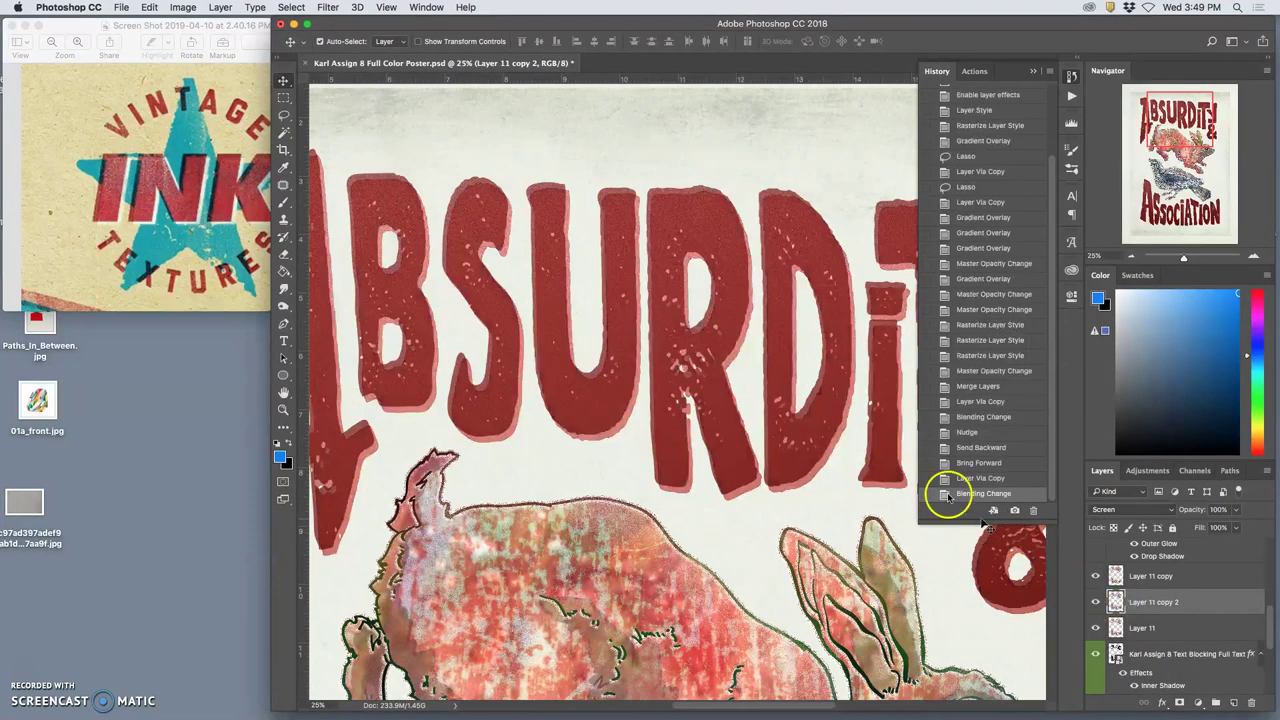
# Add a #faf5f5 Color Overlay at 74% opacity to Layer 11 copy 2.
pyautogui.click(1202, 607)
pyautogui.doubleClick(1202, 607)
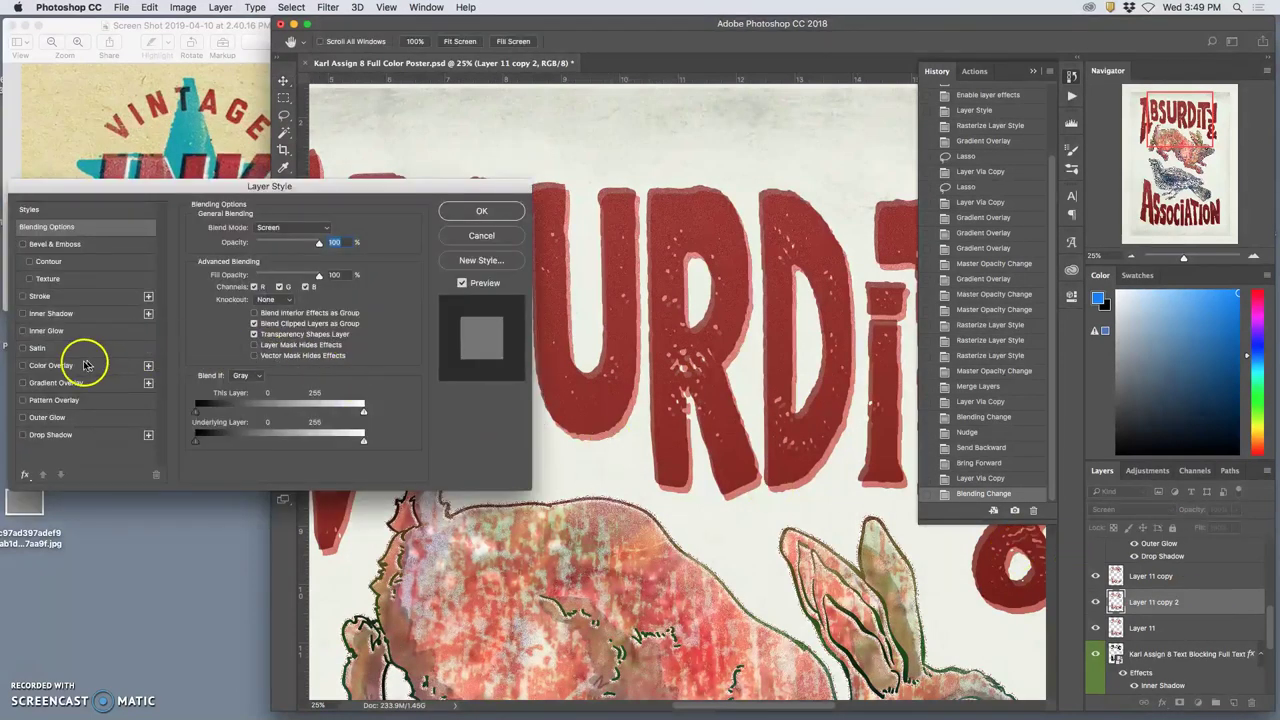
pyautogui.click(23, 366)
pyautogui.click(51, 366)
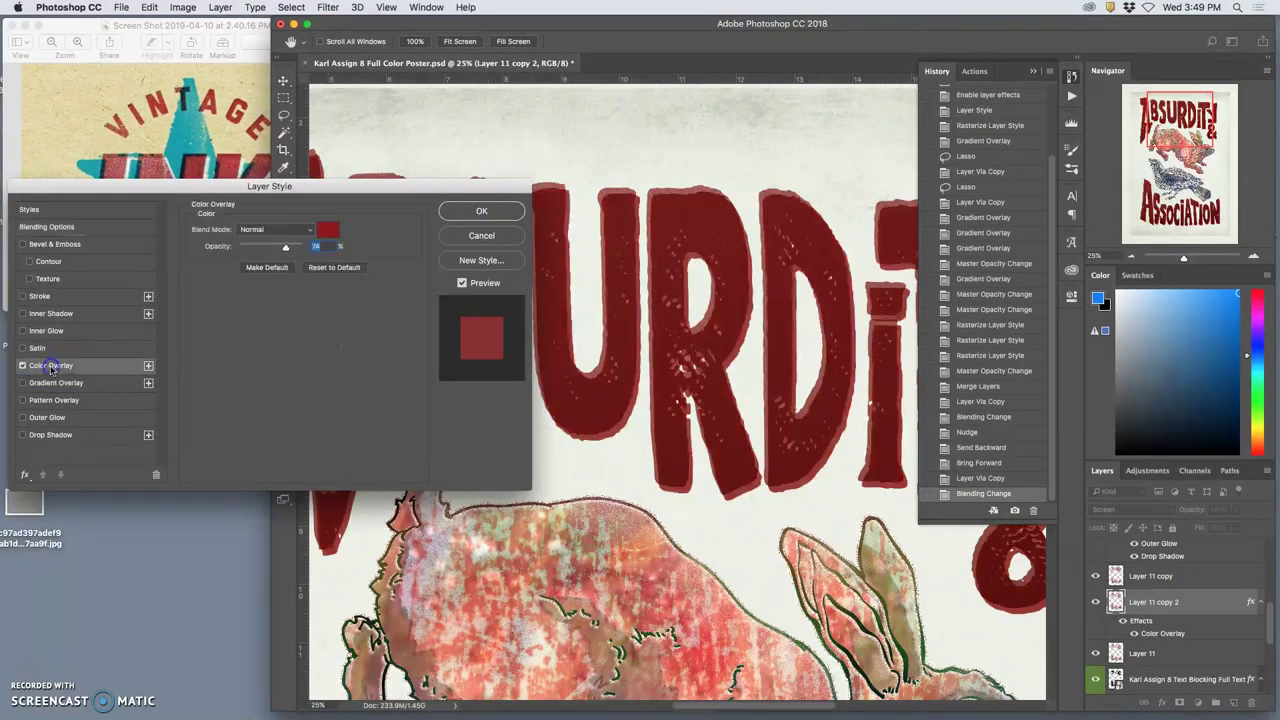
pyautogui.click(330, 234)
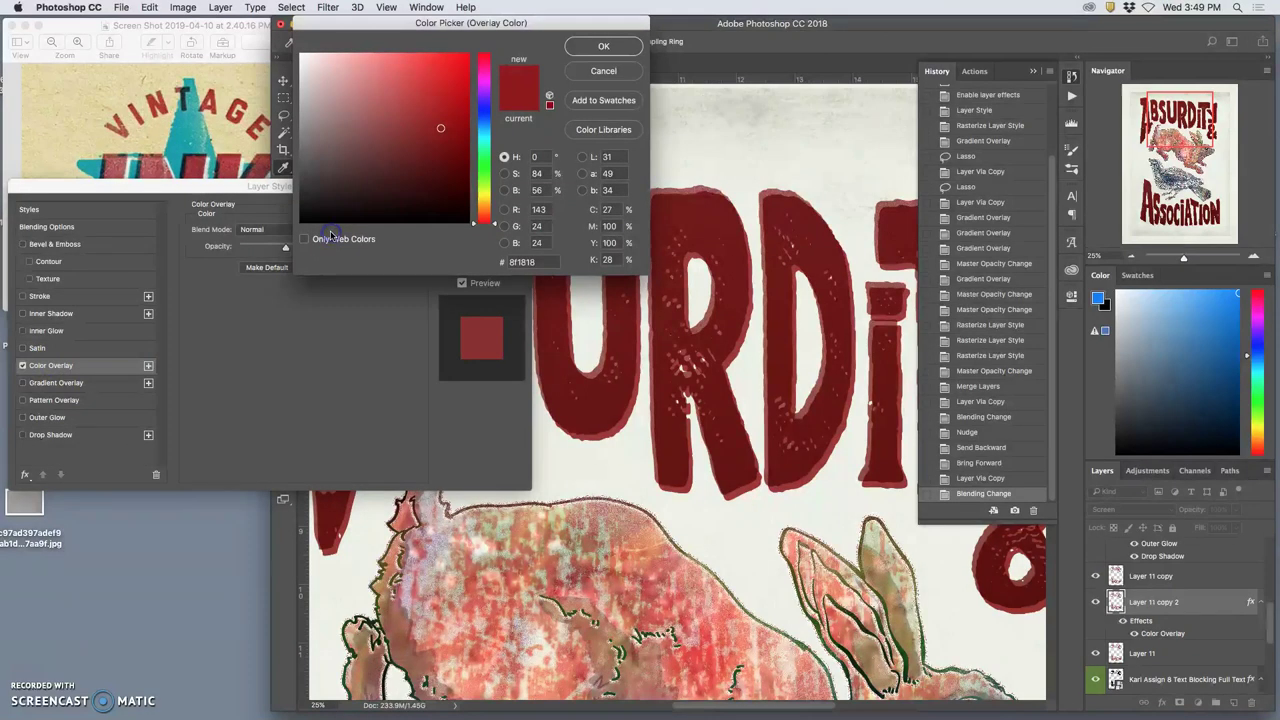
pyautogui.click(304, 58)
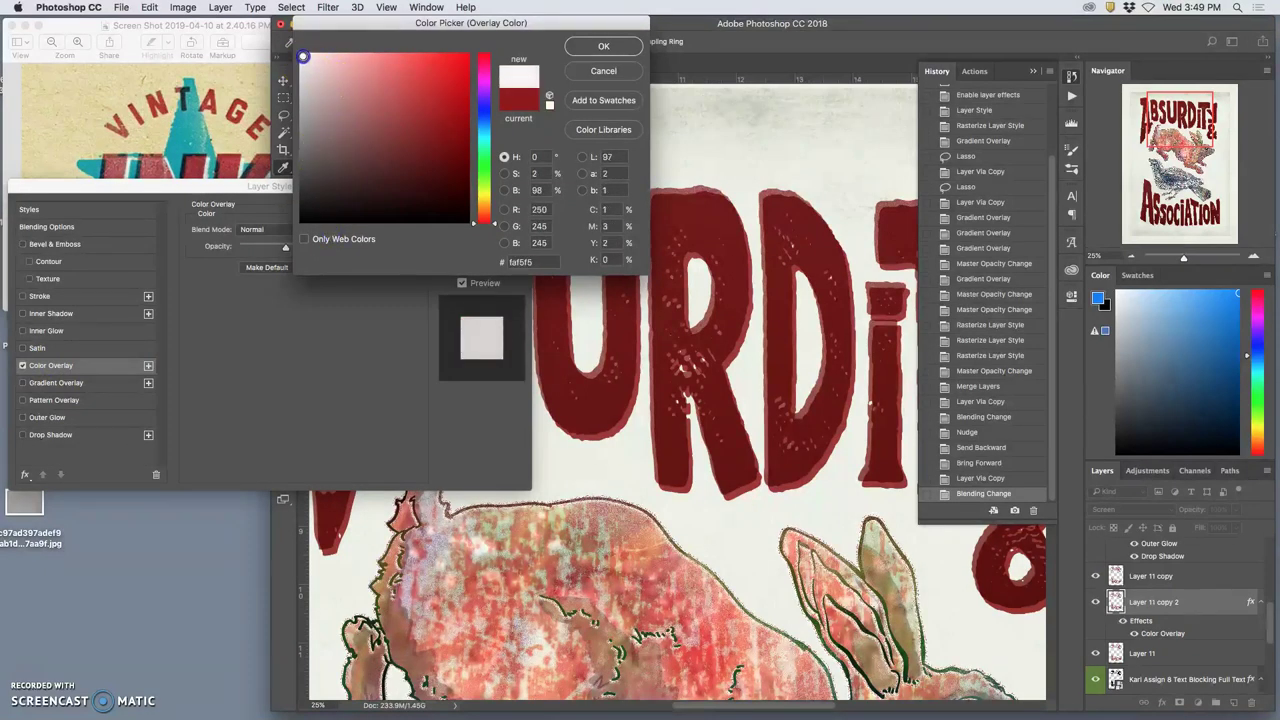
pyautogui.click(580, 48)
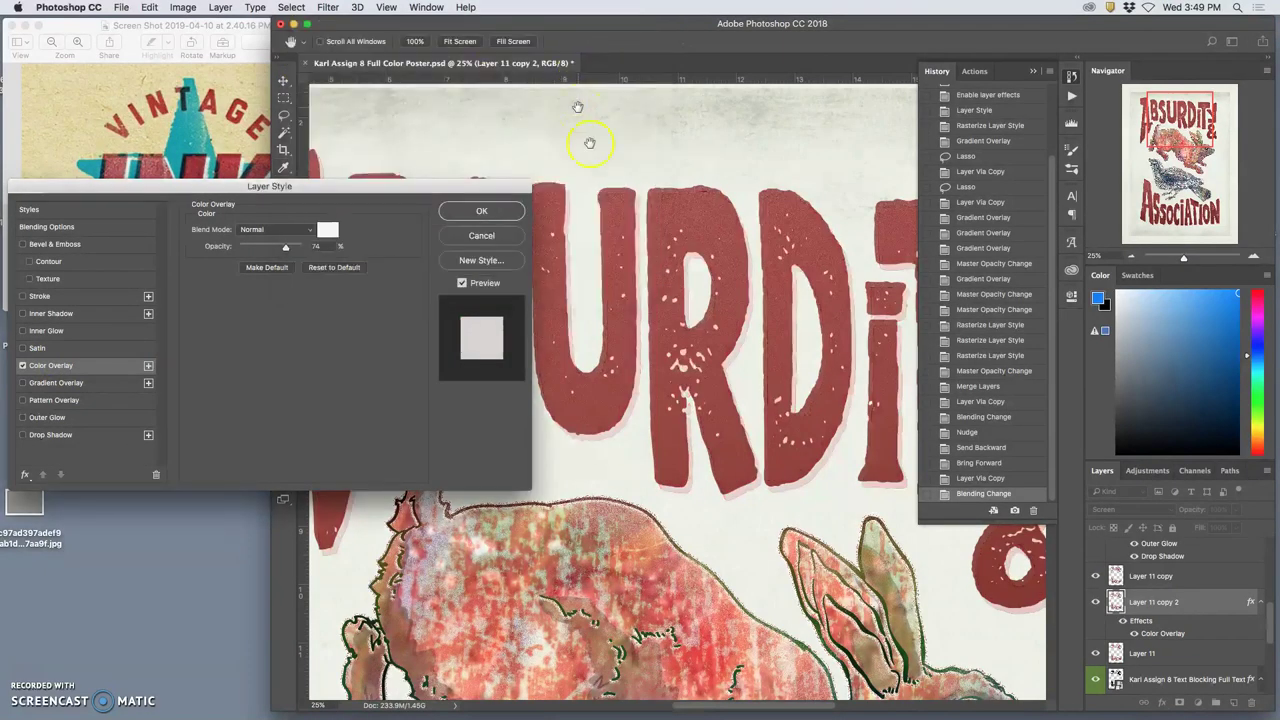
# Commit the overlay, send Layer 11 copy 2 below the text layer and rasterize its style.
pyautogui.click(481, 212)
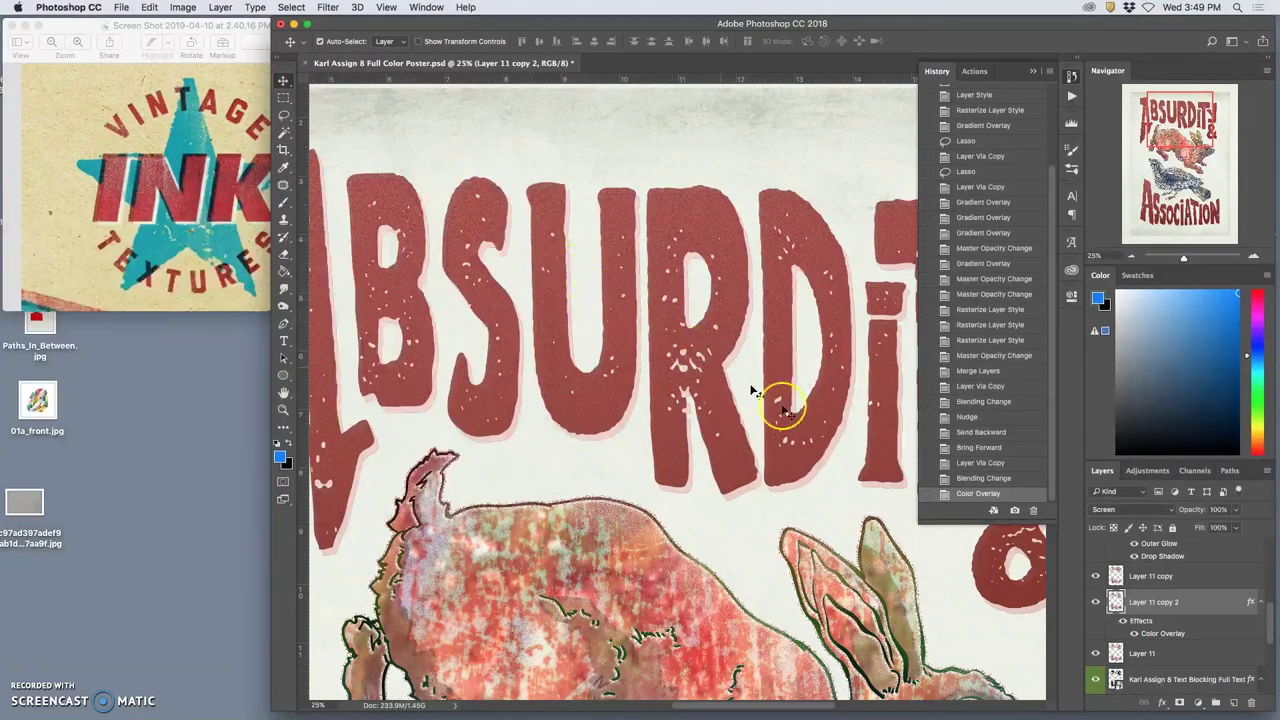
pyautogui.press('super+bracketleft')
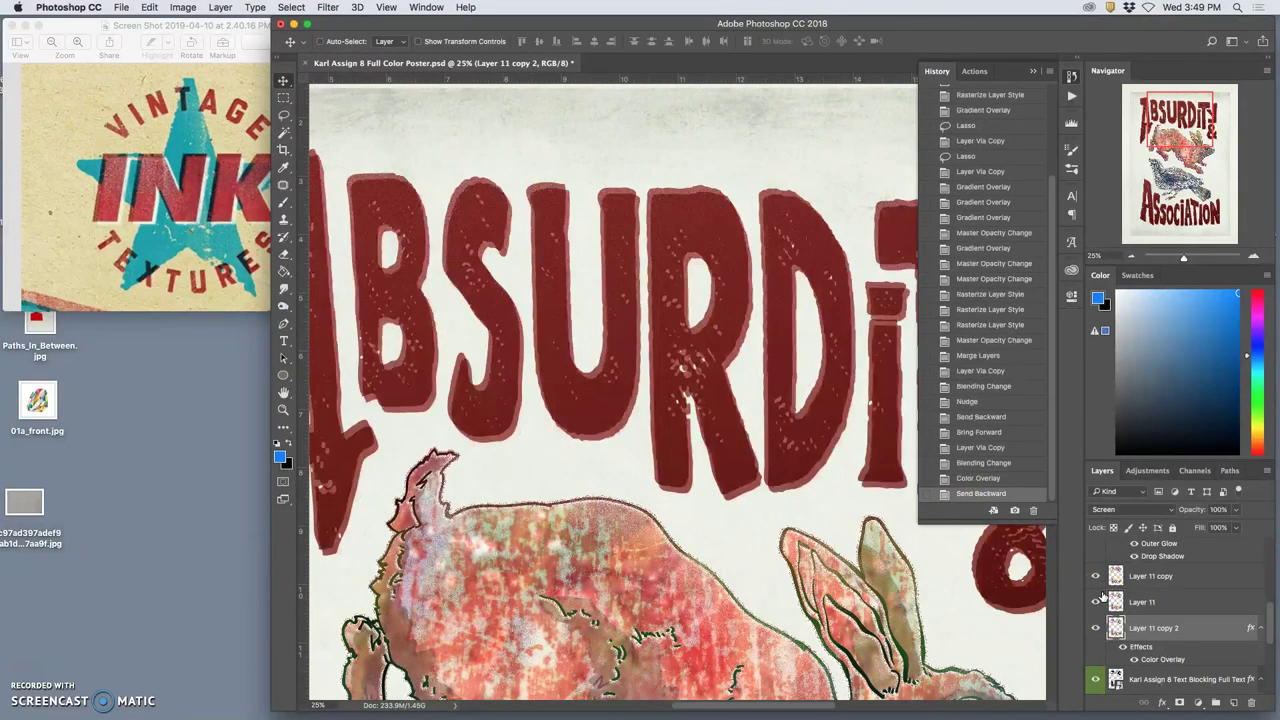
pyautogui.press('super+bracketleft')
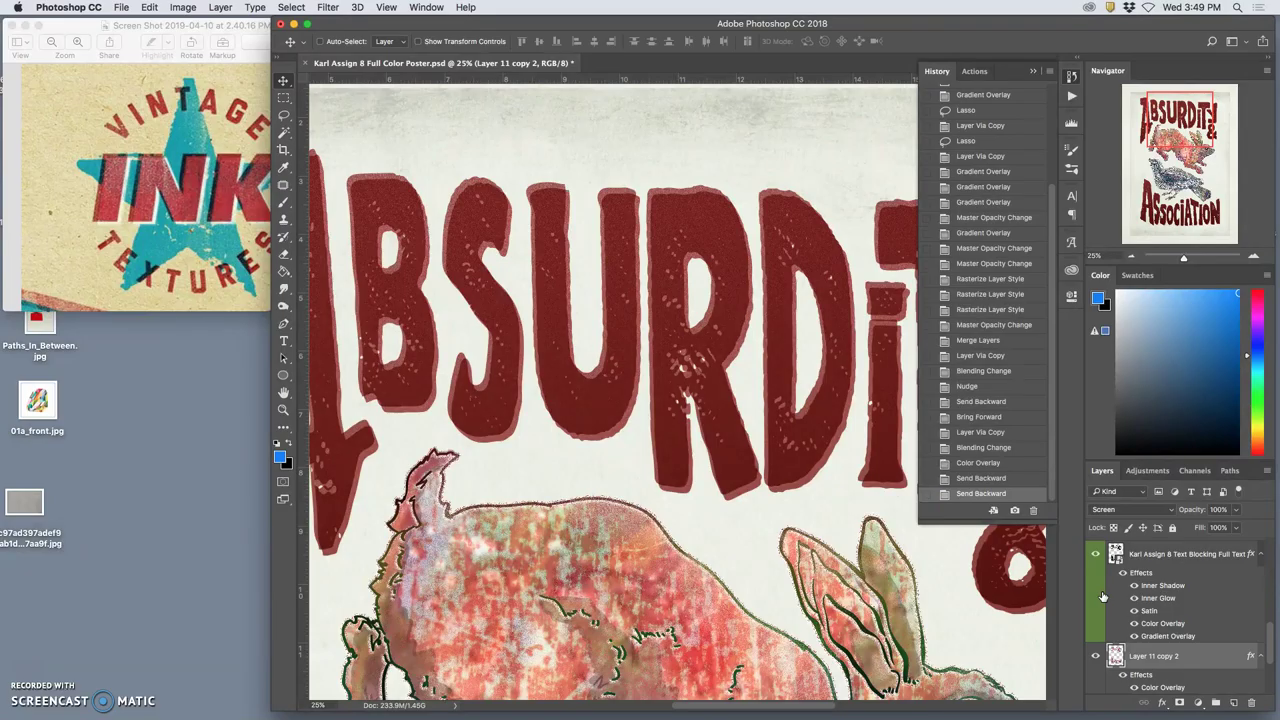
pyautogui.click(1142, 604)
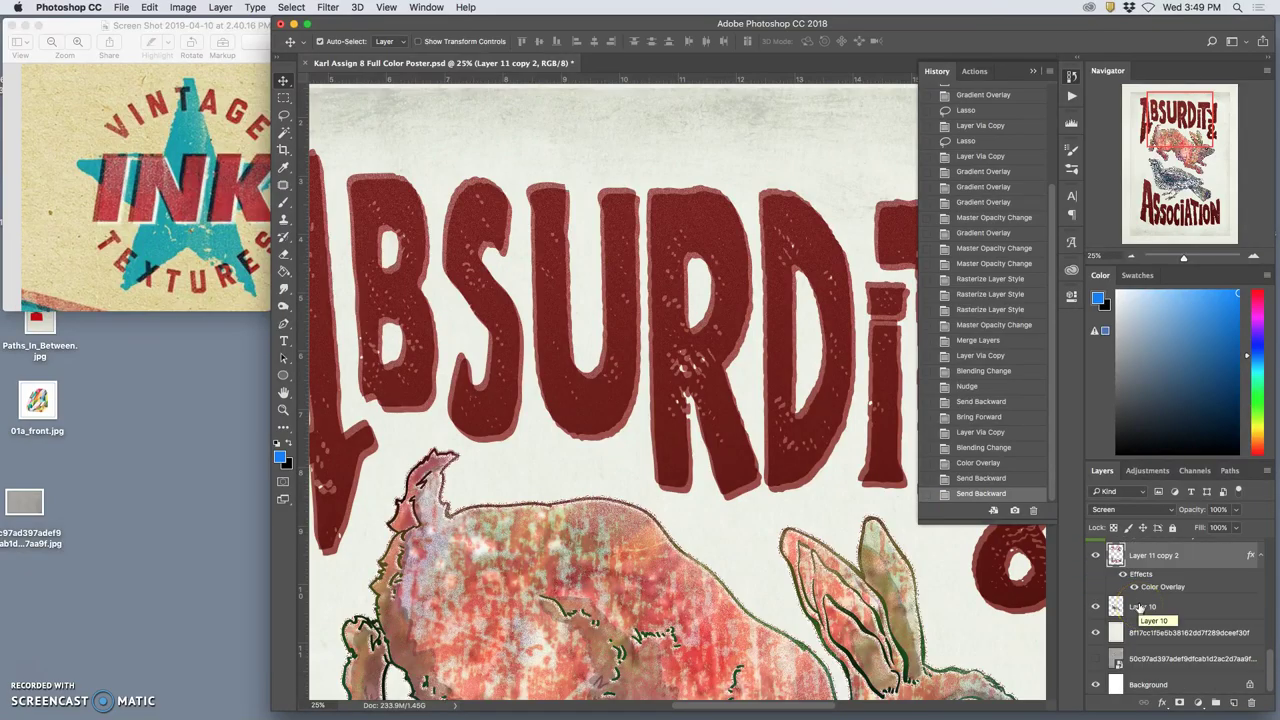
pyautogui.rightClick(1149, 566)
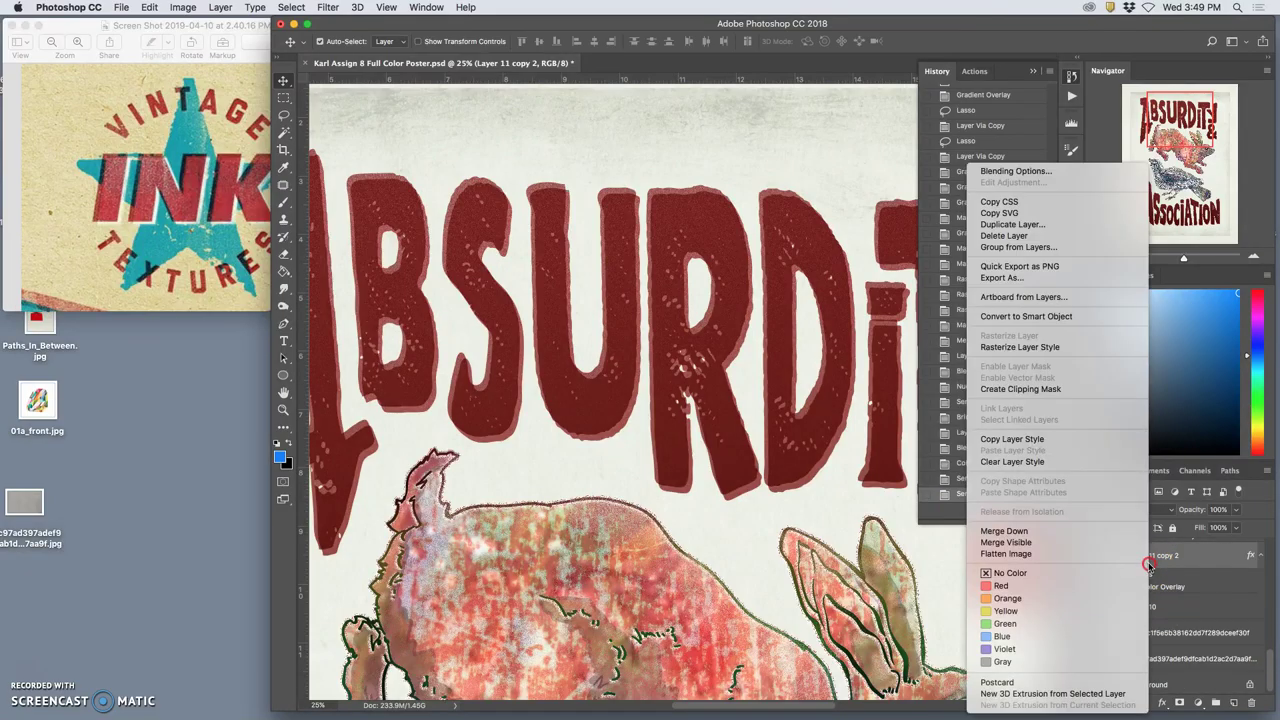
pyautogui.click(1192, 480)
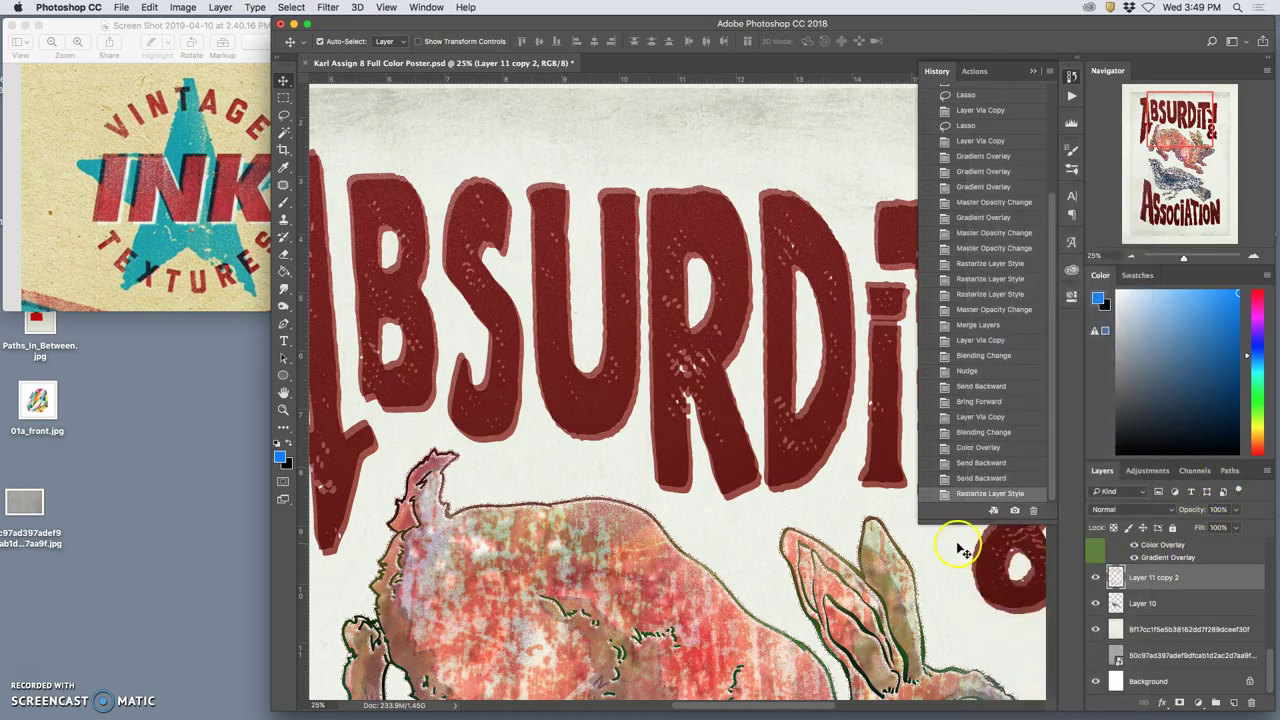
# Move Layer 11 copy 2 directly above the text blocking layer and select the blocking layer.
pyautogui.press('super+bracketright')
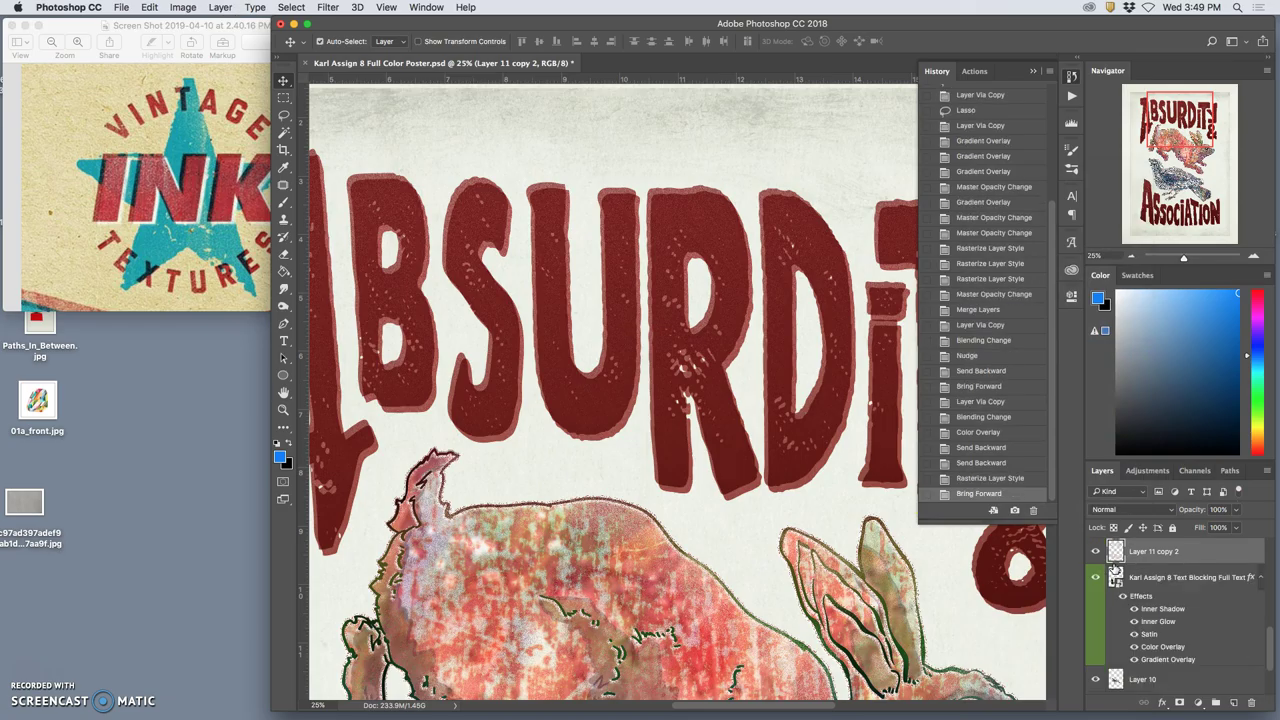
pyautogui.click(1142, 580)
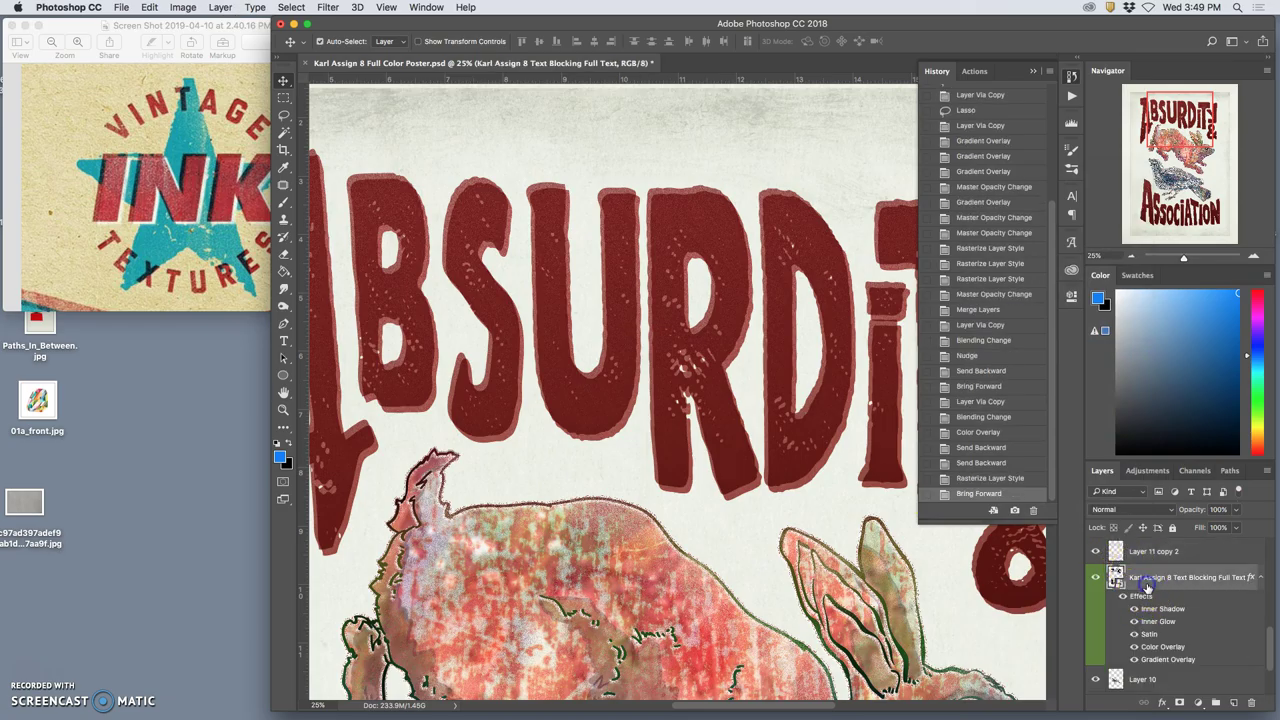
pyautogui.click(284, 132)
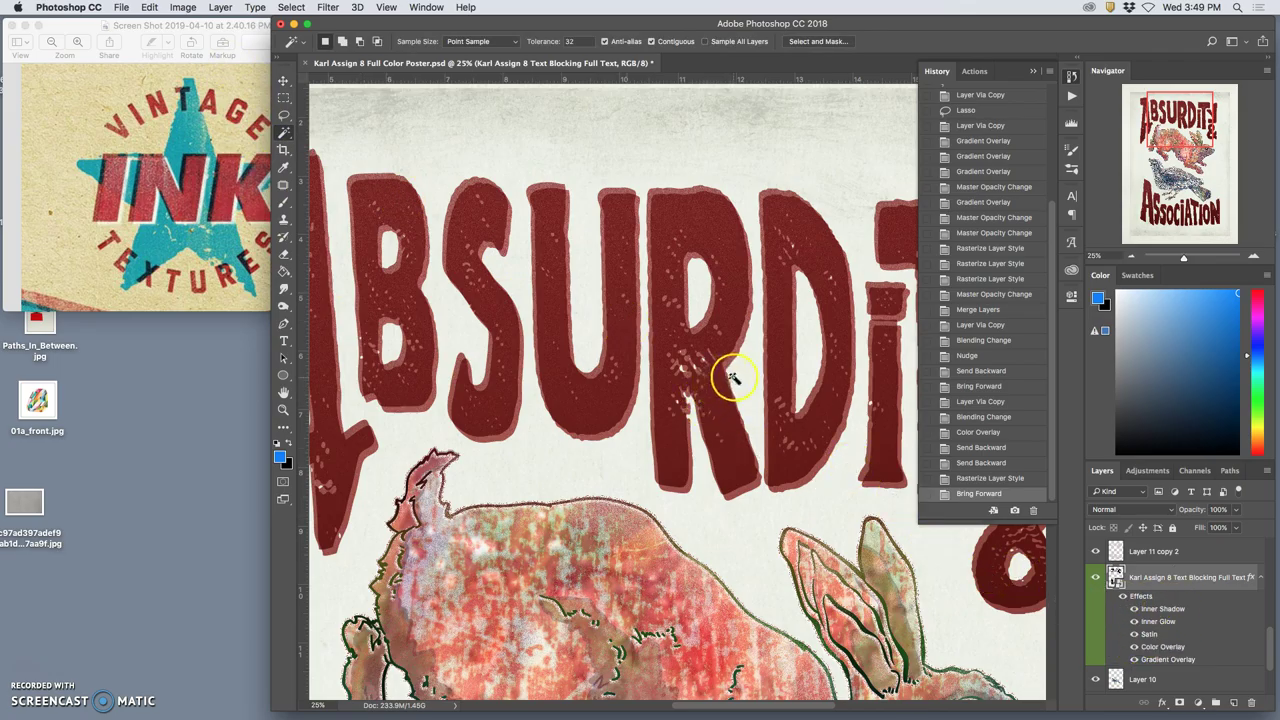
# Magic-wand select the letters and clear that area from Layer 11 copy 2.
pyautogui.click(606, 167)
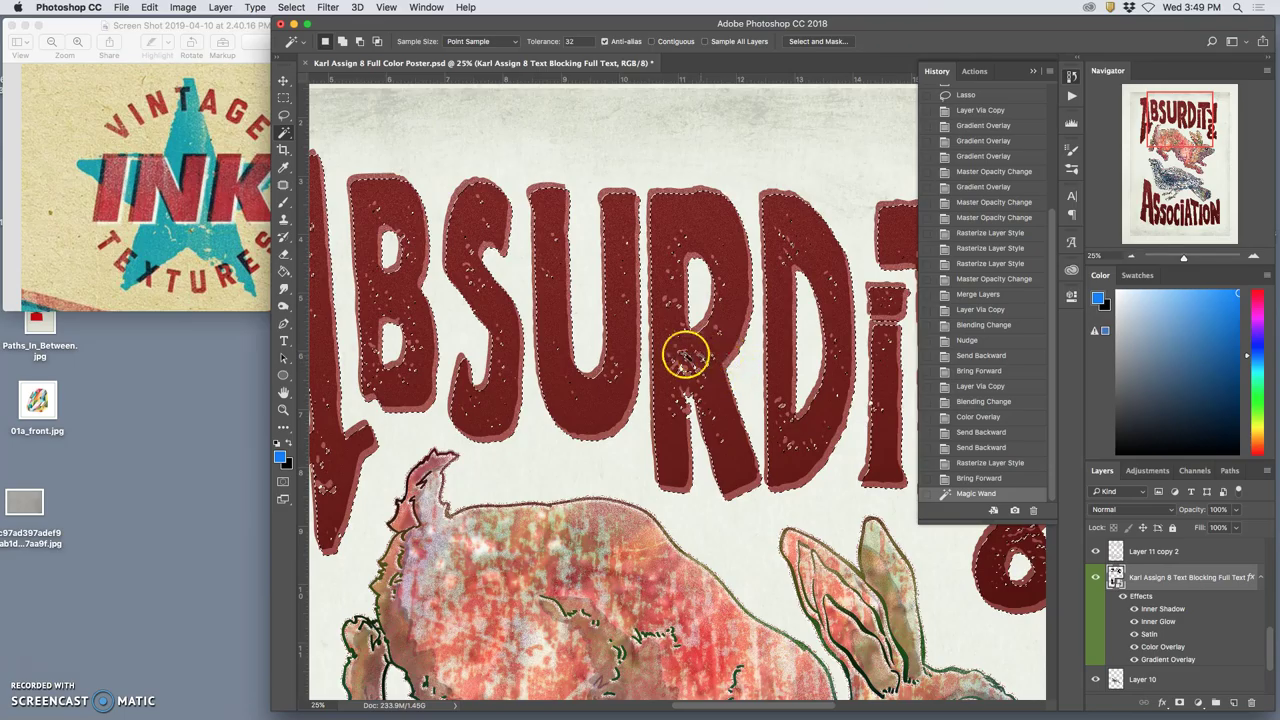
pyautogui.click(1160, 561)
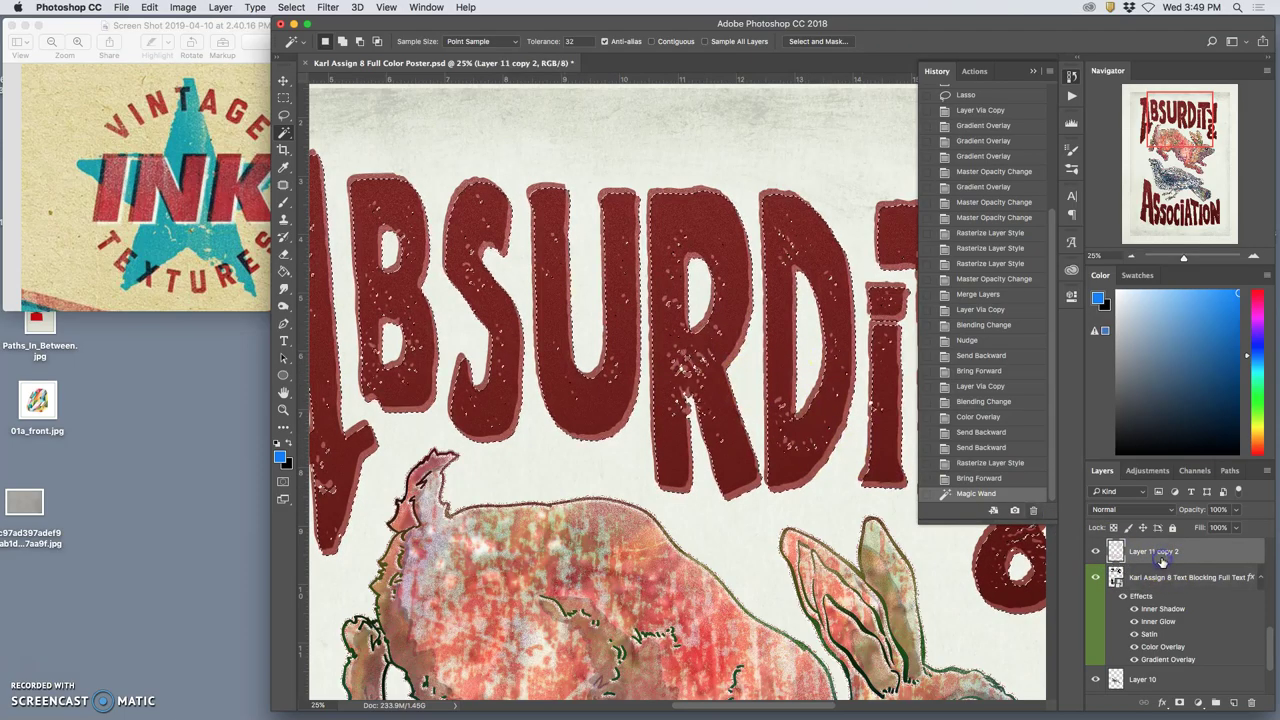
pyautogui.press('Delete')
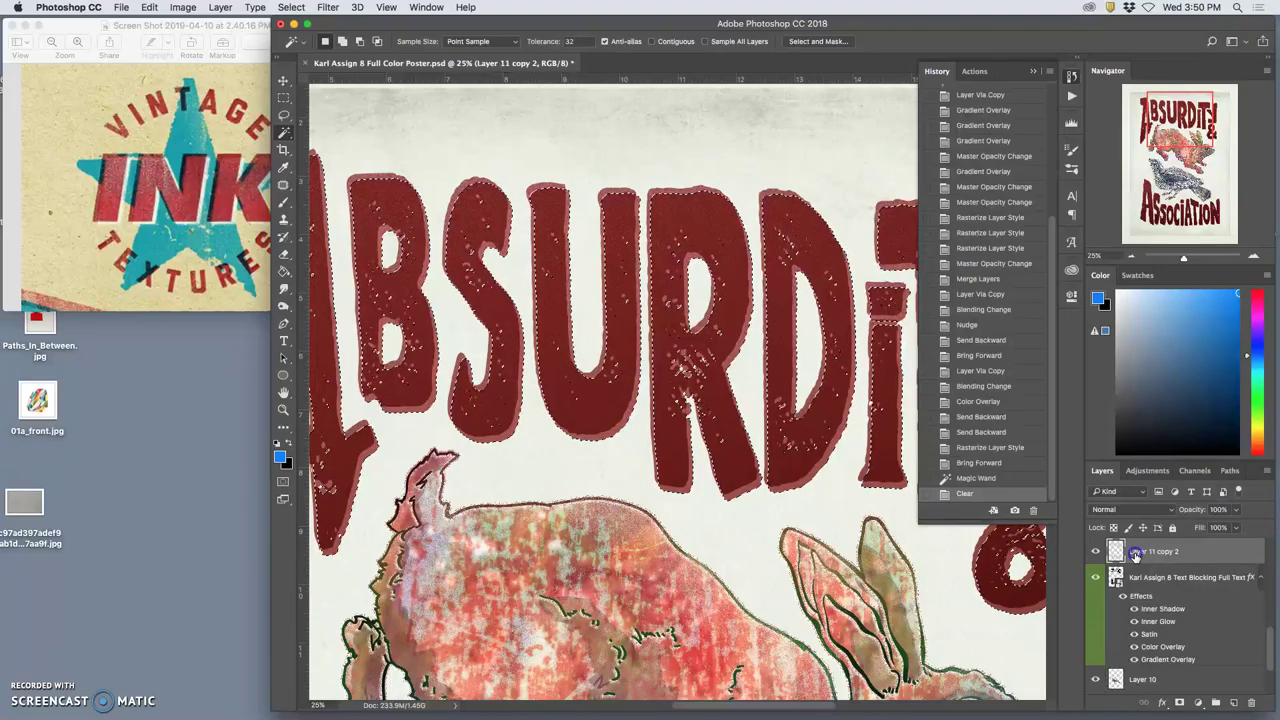
pyautogui.scroll(1, 1144, 558)
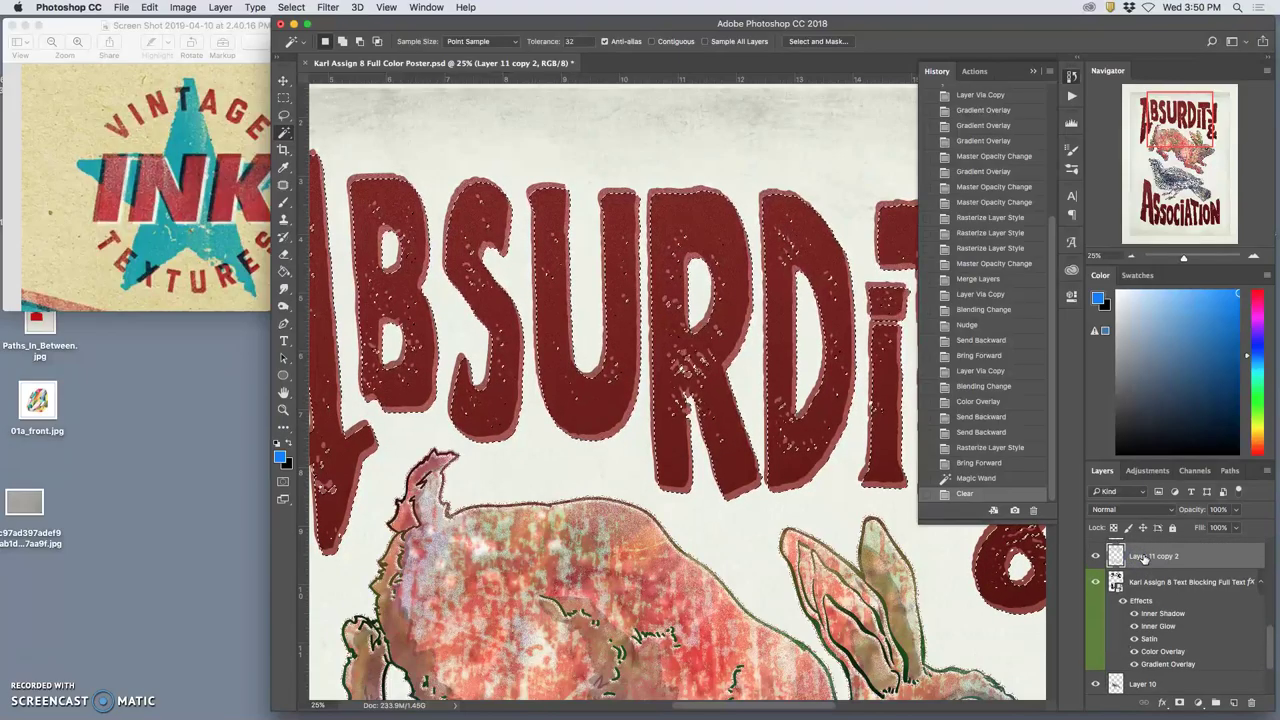
pyautogui.press('Delete')
# Clear the same letter area from Layer 11 copy, compare with Layer 11, then deselect.
pyautogui.scroll(3, 1146, 560)
pyautogui.click(1147, 556)
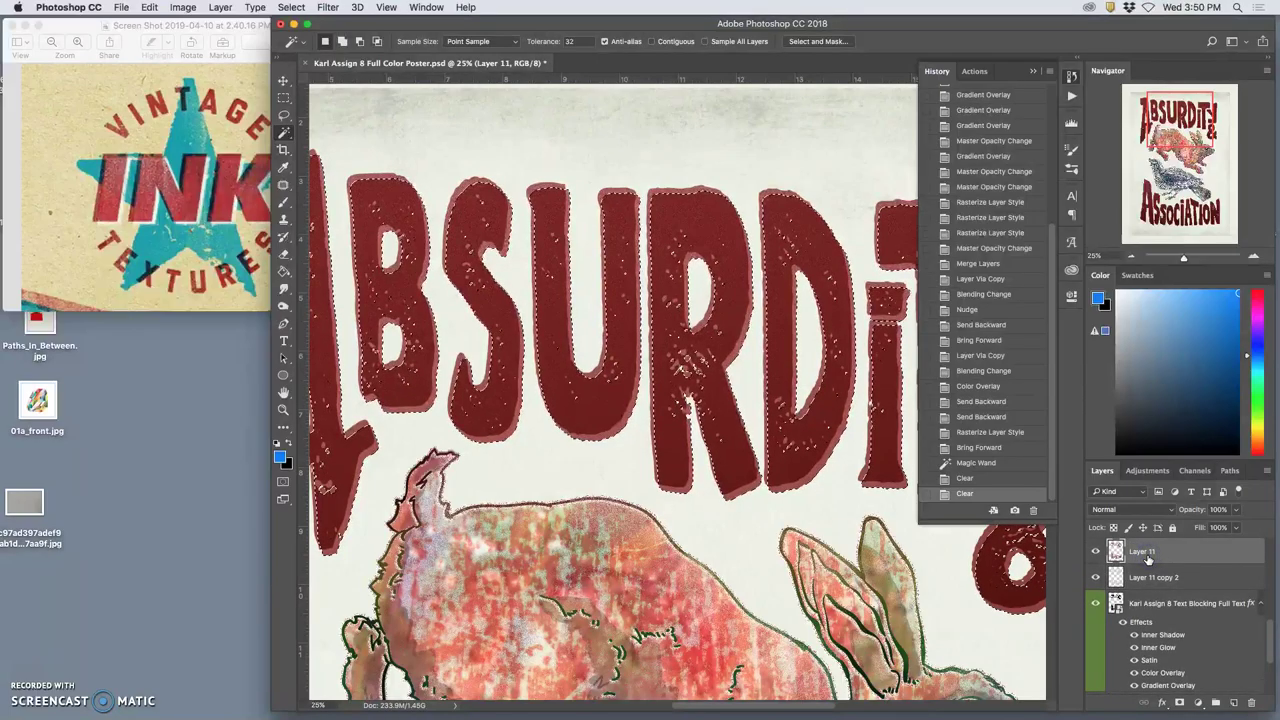
pyautogui.scroll(2, 1147, 558)
pyautogui.click(1147, 563)
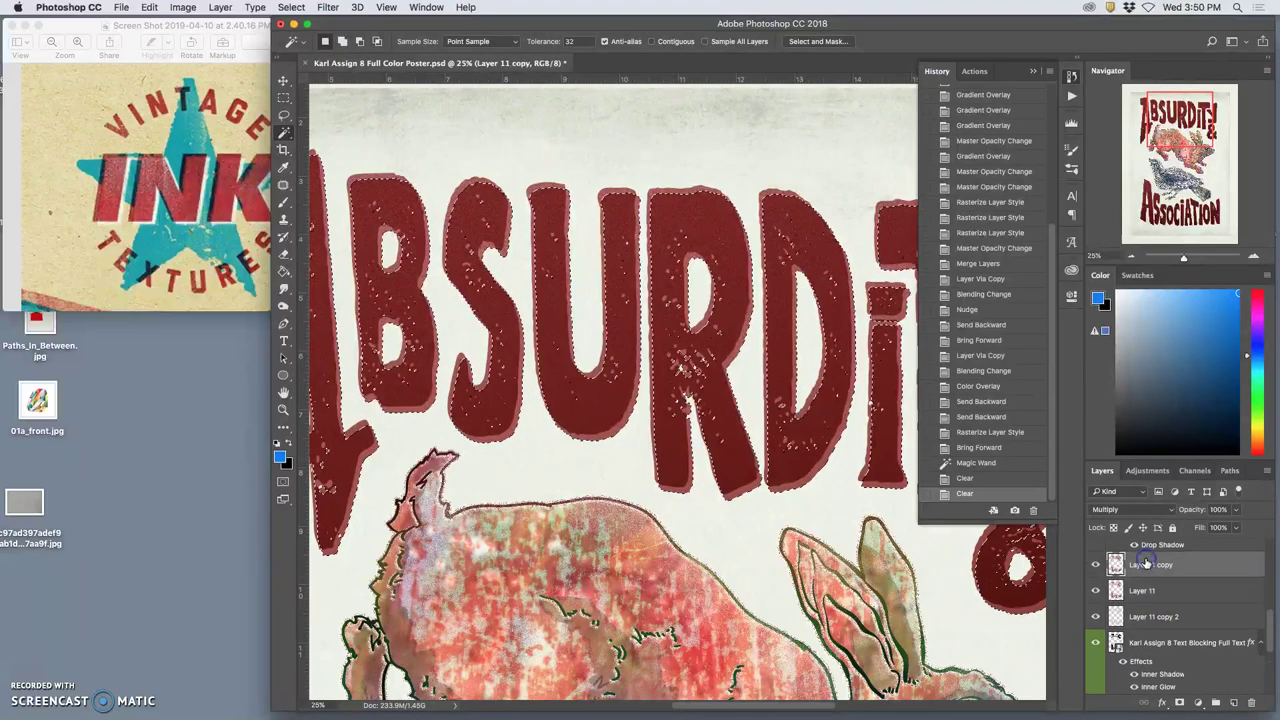
pyautogui.press('Delete')
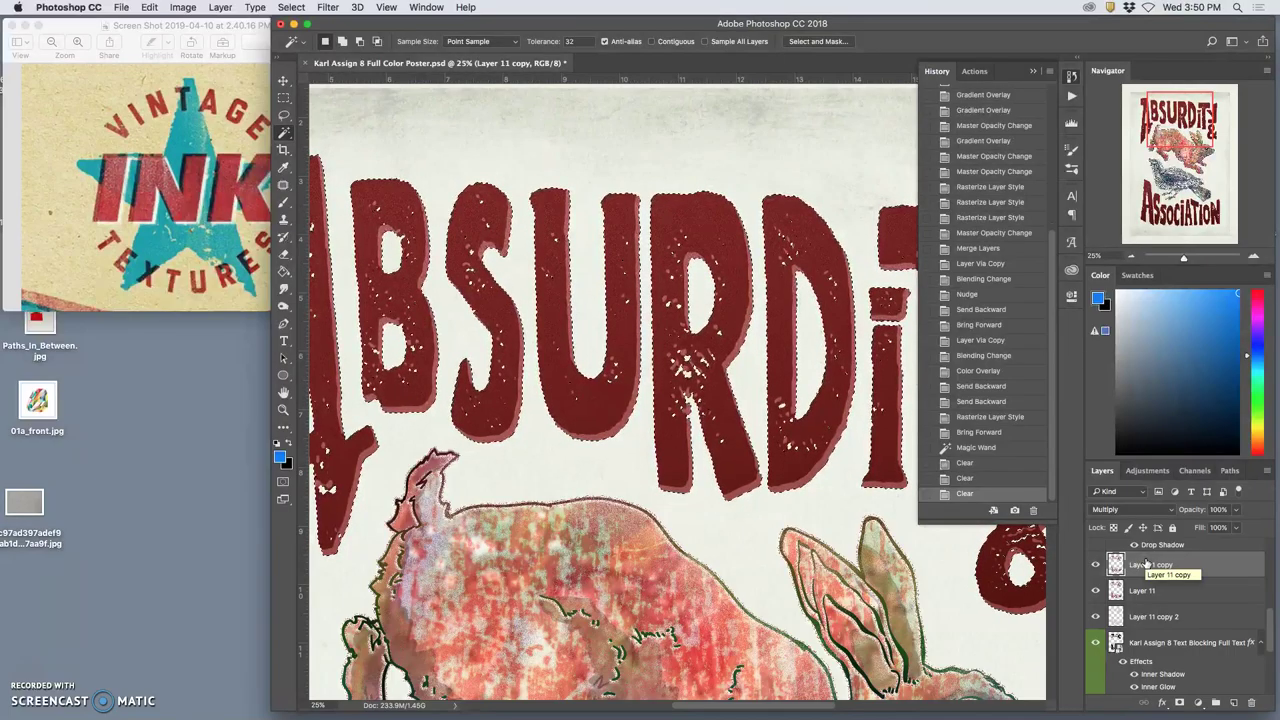
pyautogui.click(1095, 591)
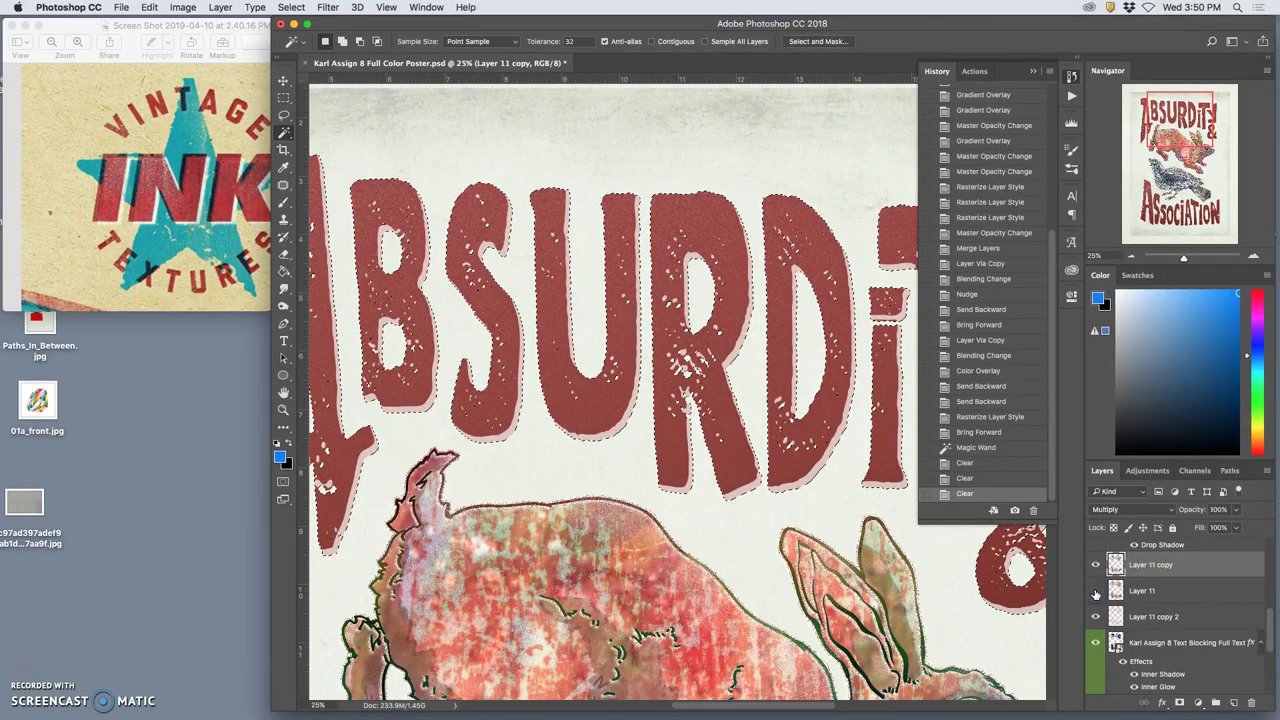
pyautogui.click(1095, 591)
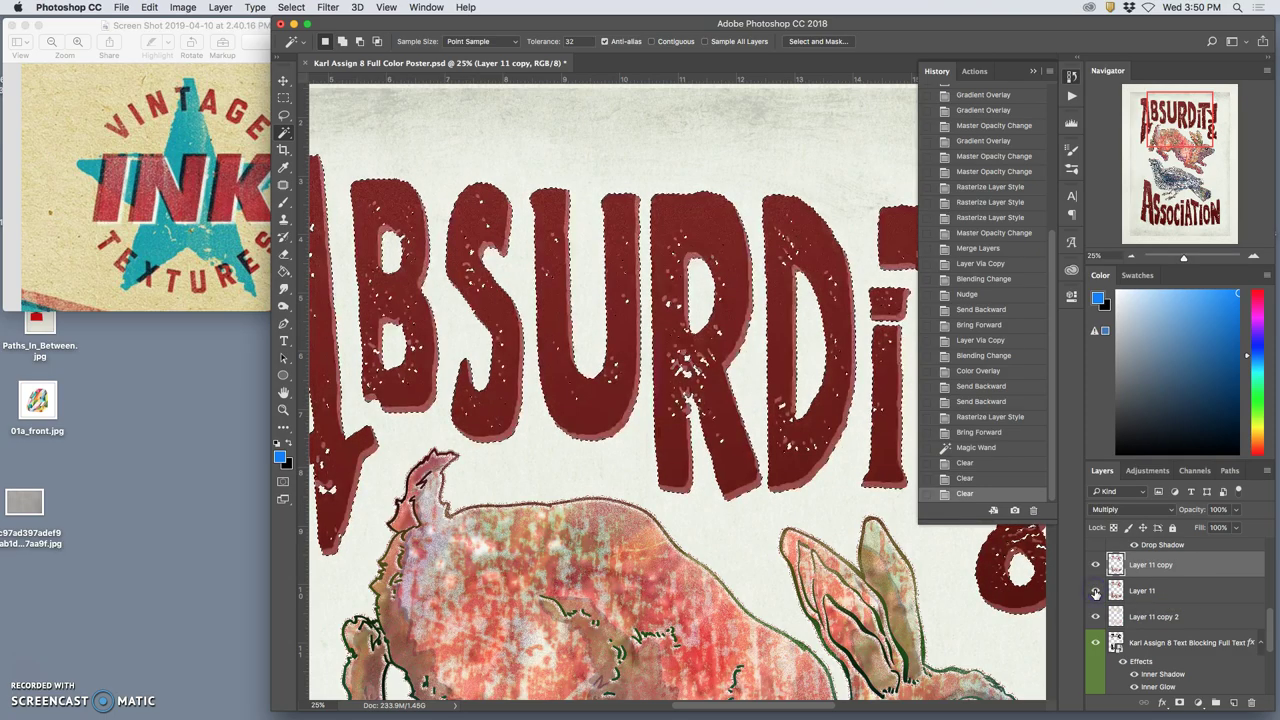
pyautogui.click(1137, 592)
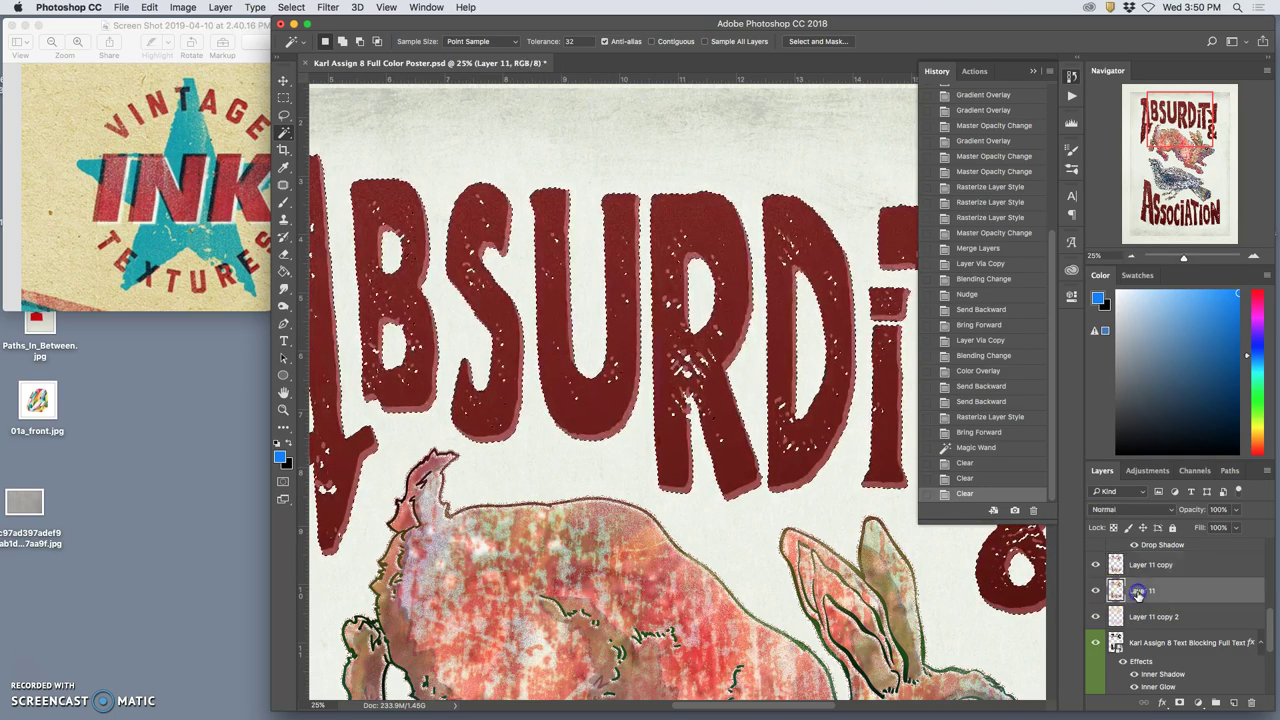
pyautogui.press('super+d')
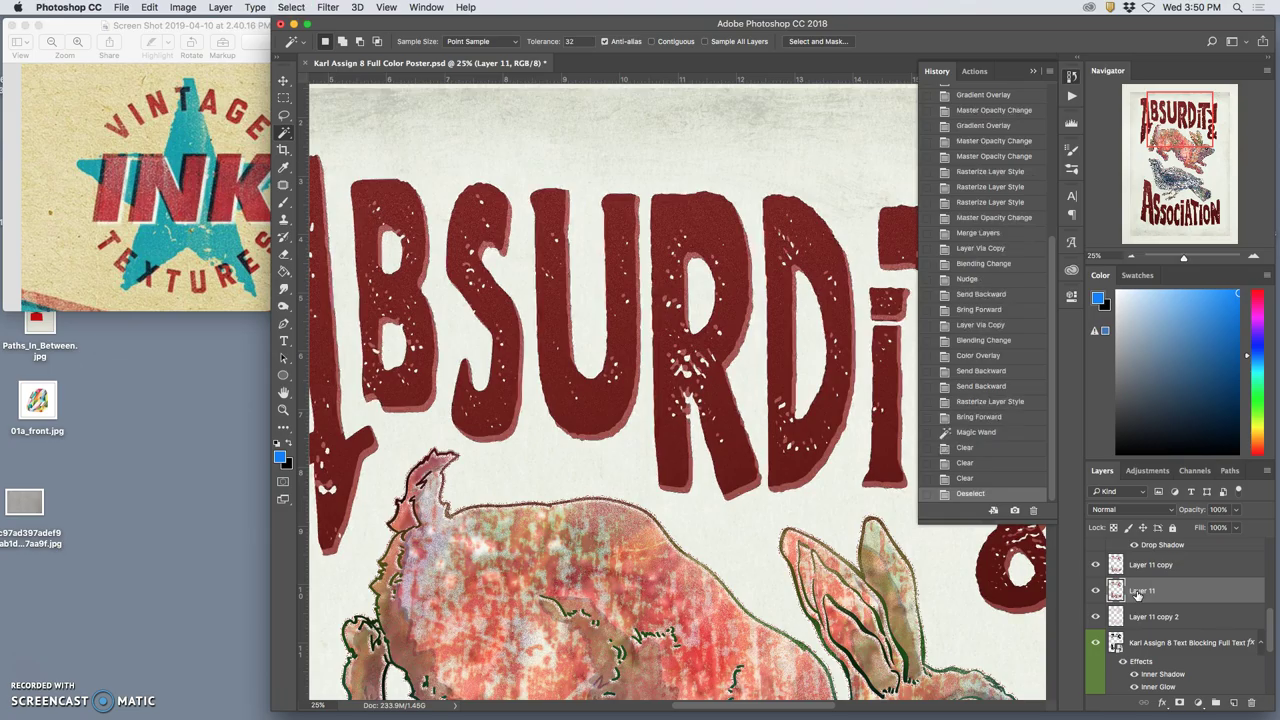
pyautogui.click(990, 558)
# Lower Layer 11 copy's opacity to 63%.
pyautogui.press('super+minus')
pyautogui.press('super+minus')
pyautogui.press('super+minus')
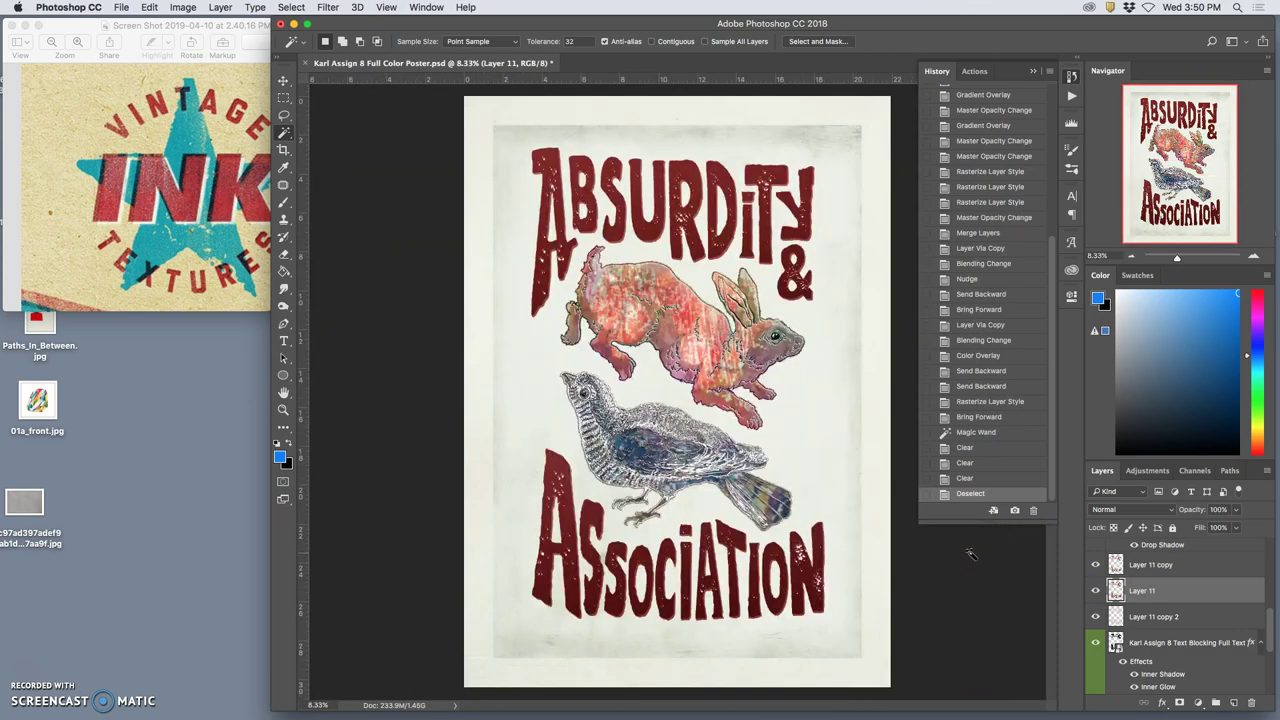
pyautogui.click(1096, 566)
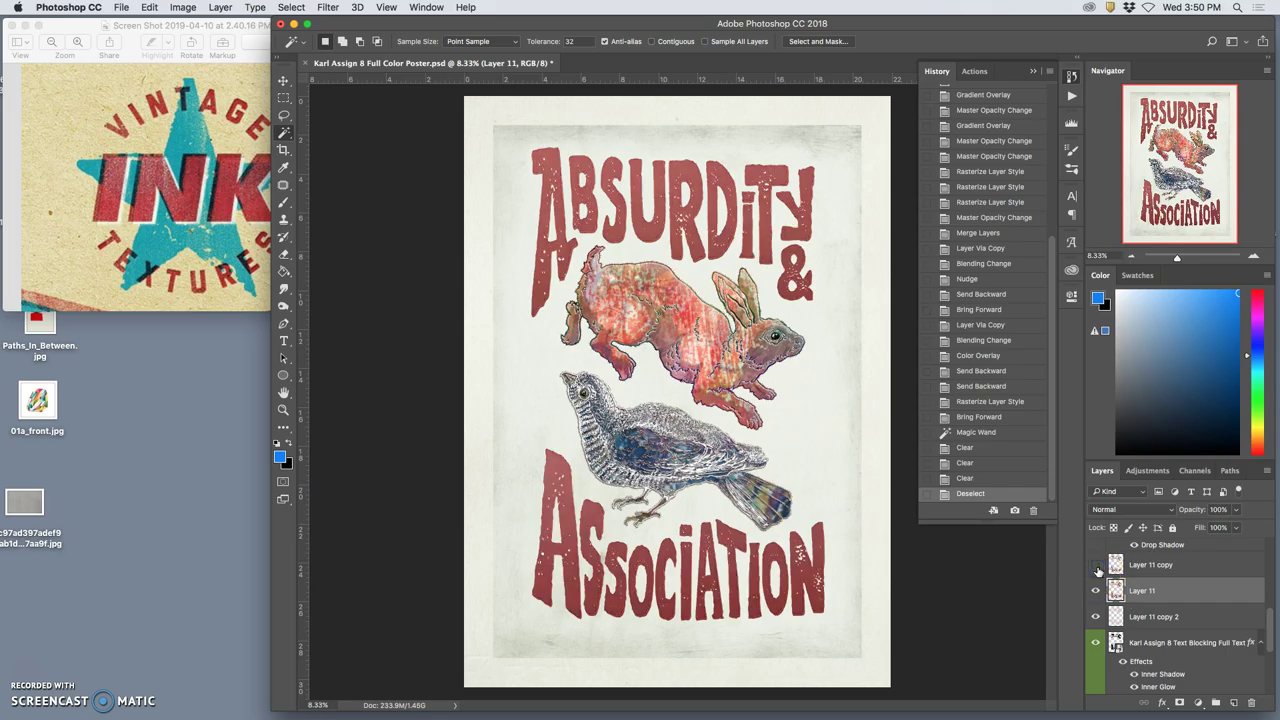
pyautogui.click(1096, 568)
pyautogui.click(1150, 566)
pyautogui.click(1235, 510)
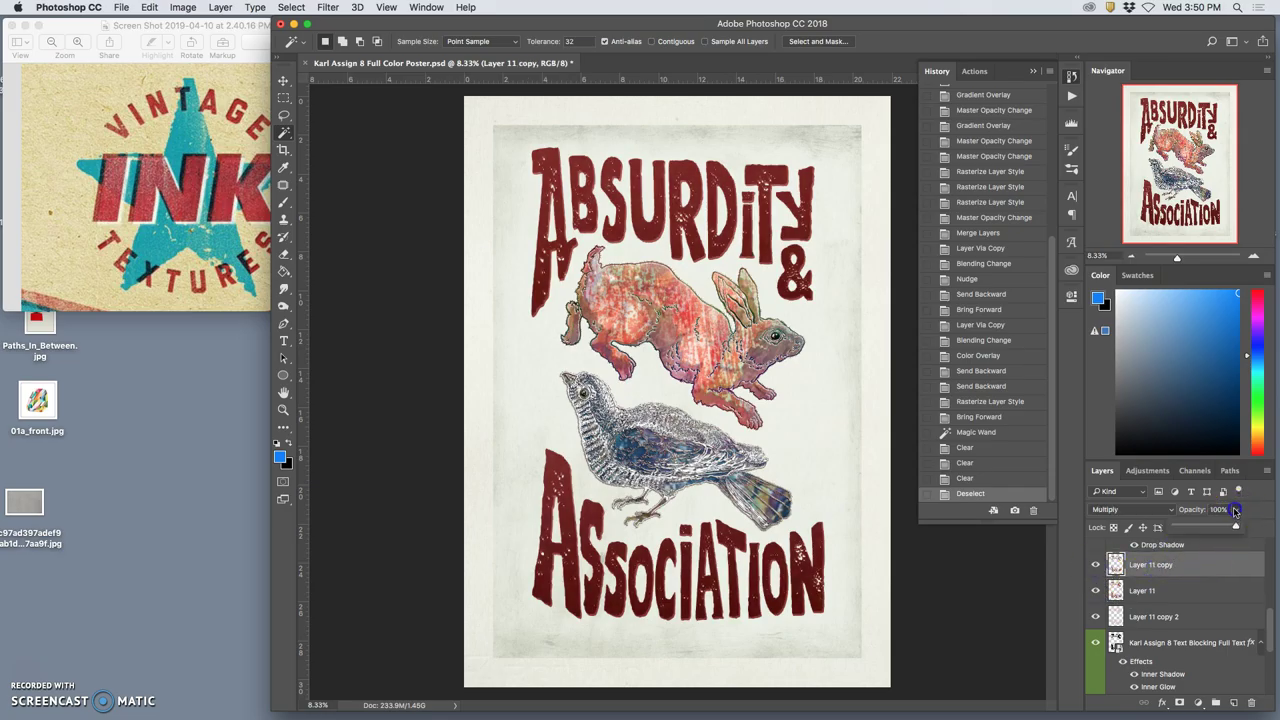
pyautogui.moveTo(1219, 525); pyautogui.dragTo(1215, 526)
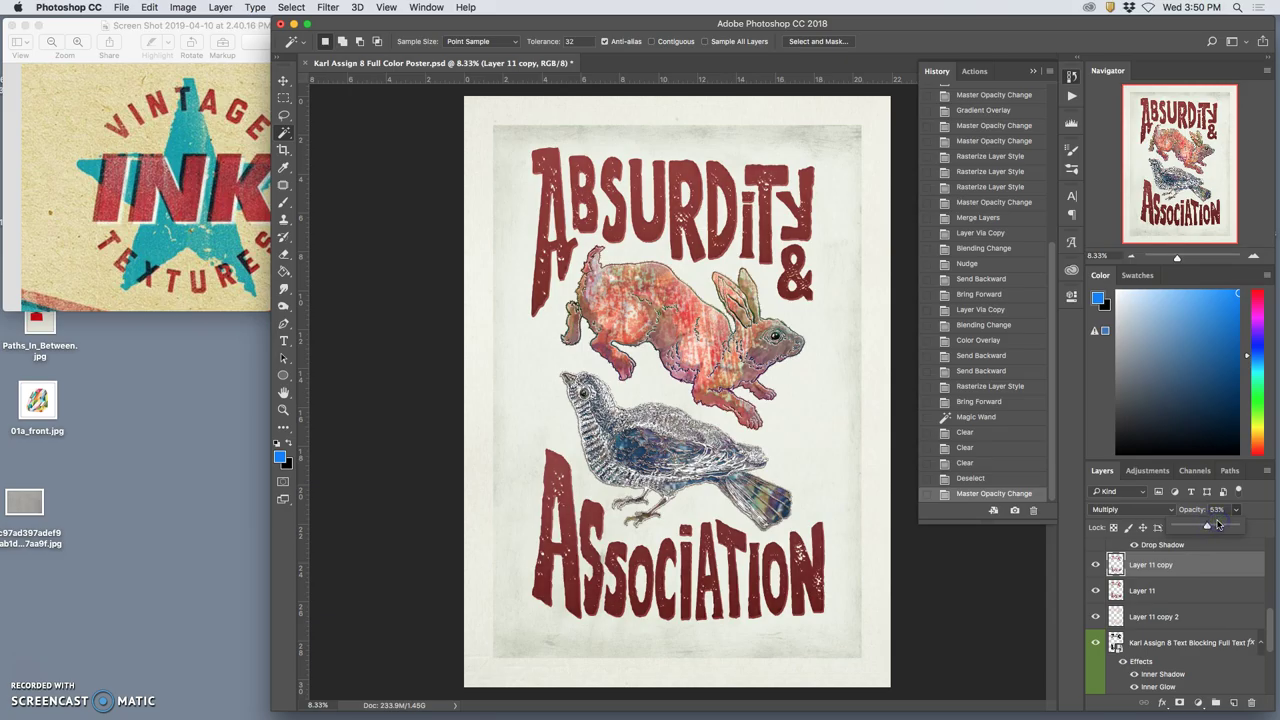
pyautogui.moveTo(1225, 527); pyautogui.dragTo(1220, 527)
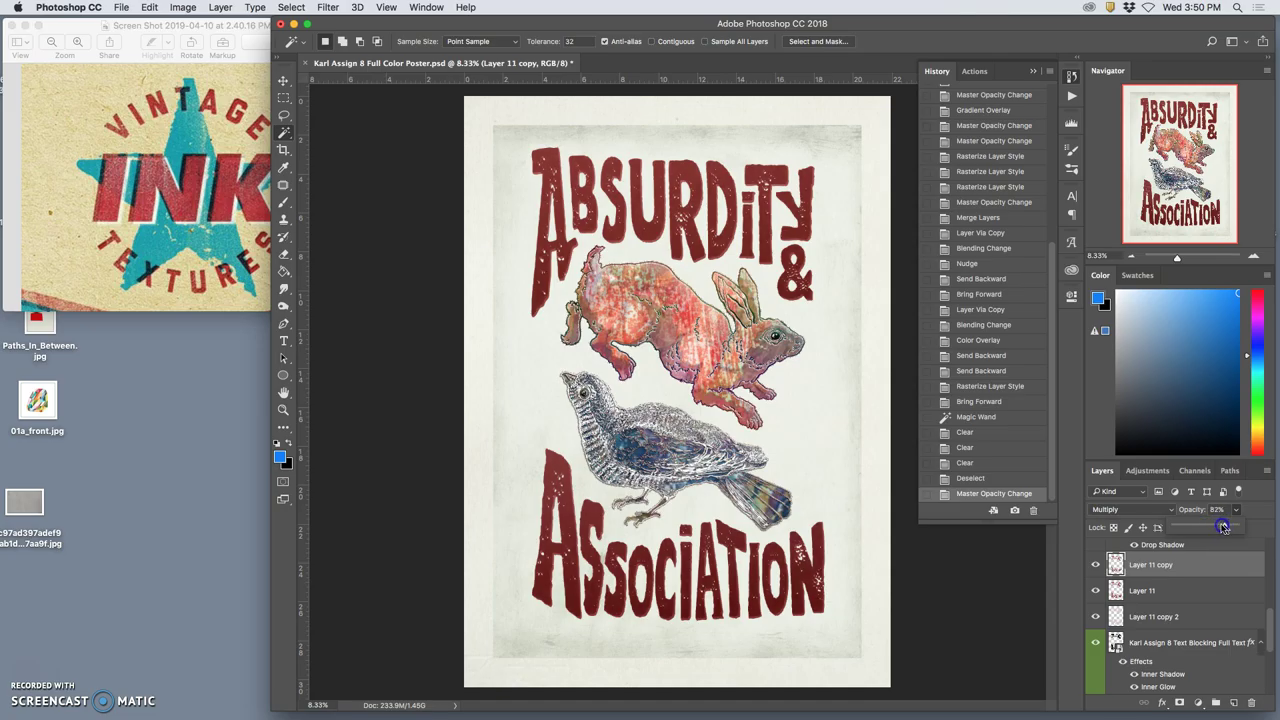
# Drag the old Layer 11 copy 2 to the top of the stack and delete it.
pyautogui.press('super+equal')
pyautogui.press('super+equal')
pyautogui.press('super+equal')
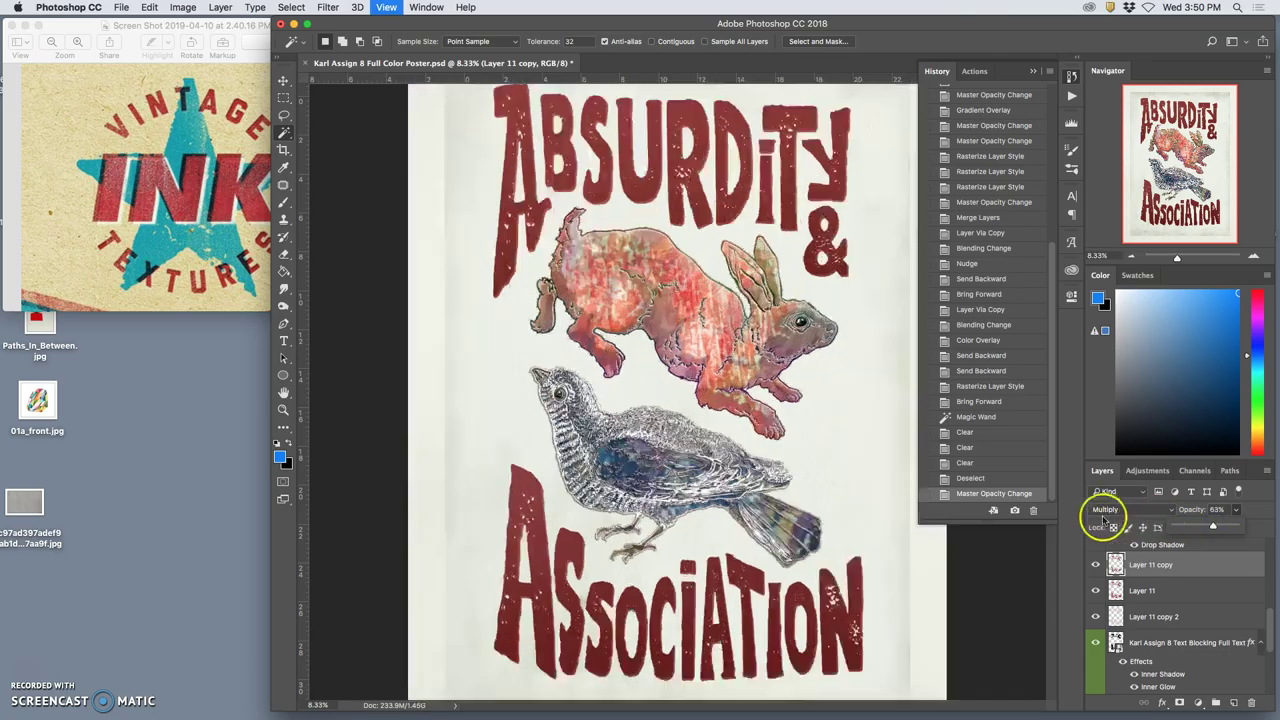
pyautogui.press('super+equal')
pyautogui.scroll(10, 757, 418)
pyautogui.scroll(-2, 757, 418)
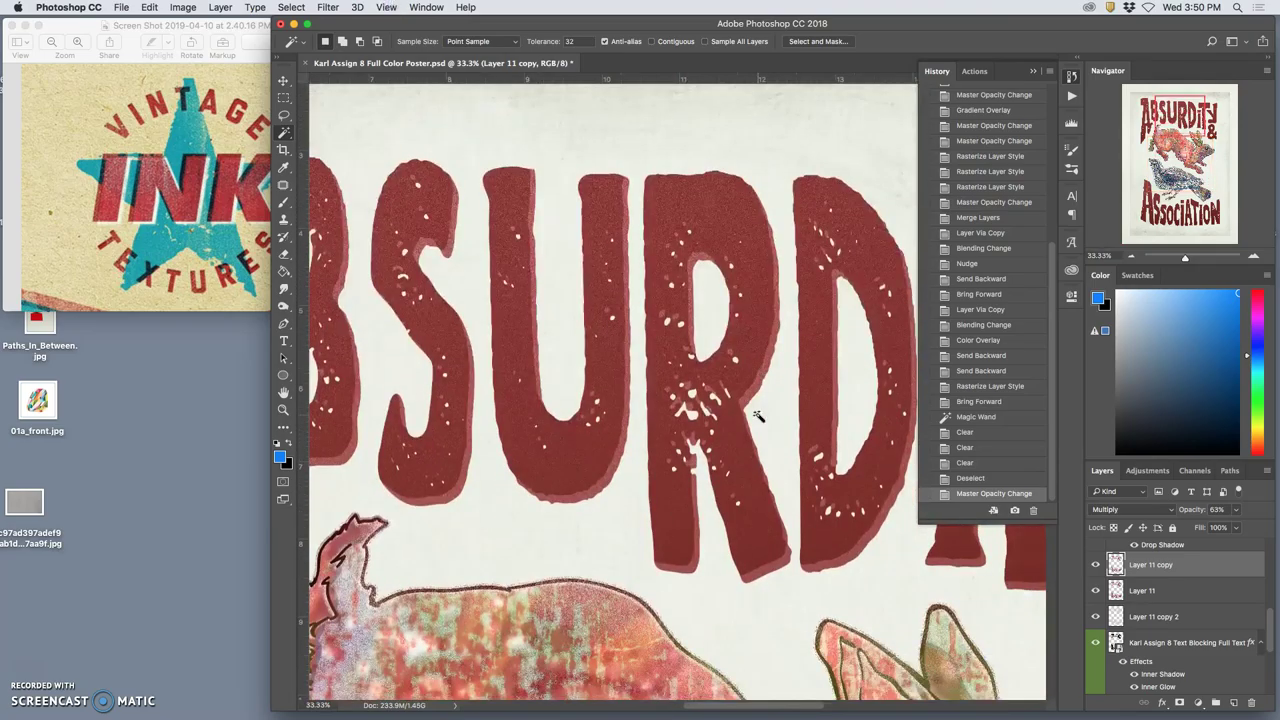
pyautogui.click(1097, 618)
pyautogui.moveTo(1133, 620); pyautogui.dragTo(1133, 560)
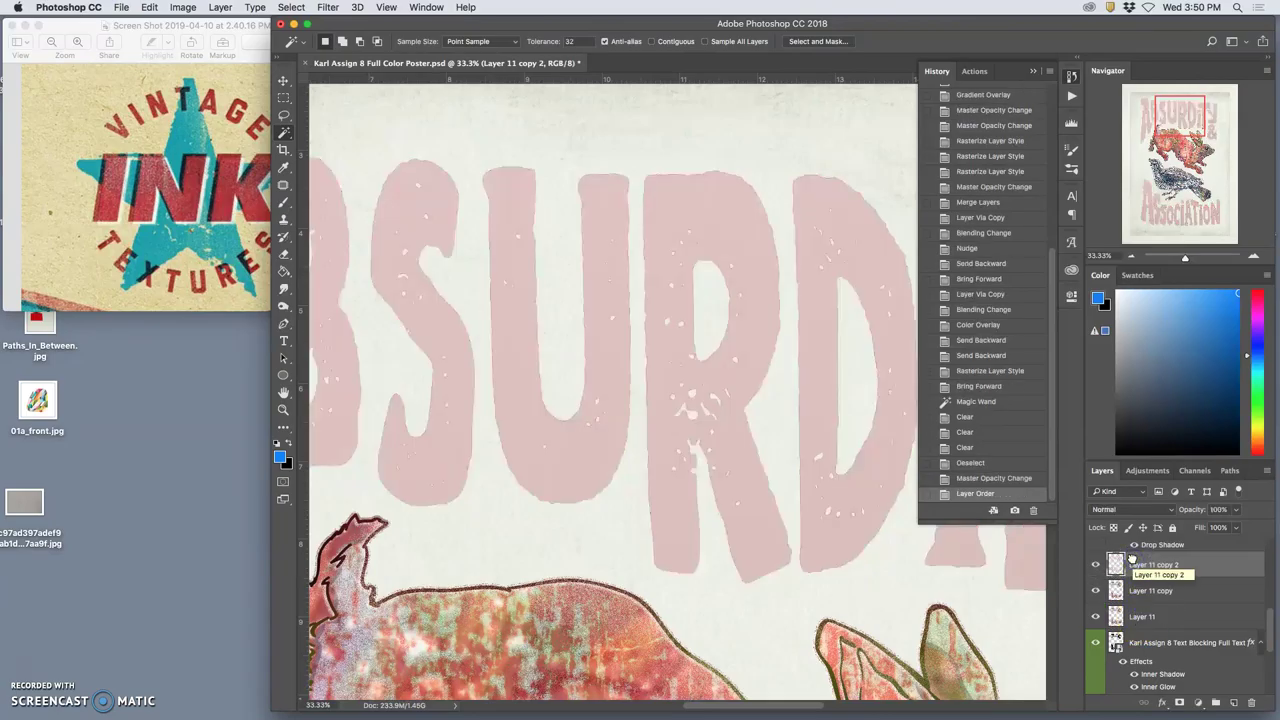
pyautogui.click(1134, 562)
pyautogui.click(1133, 568)
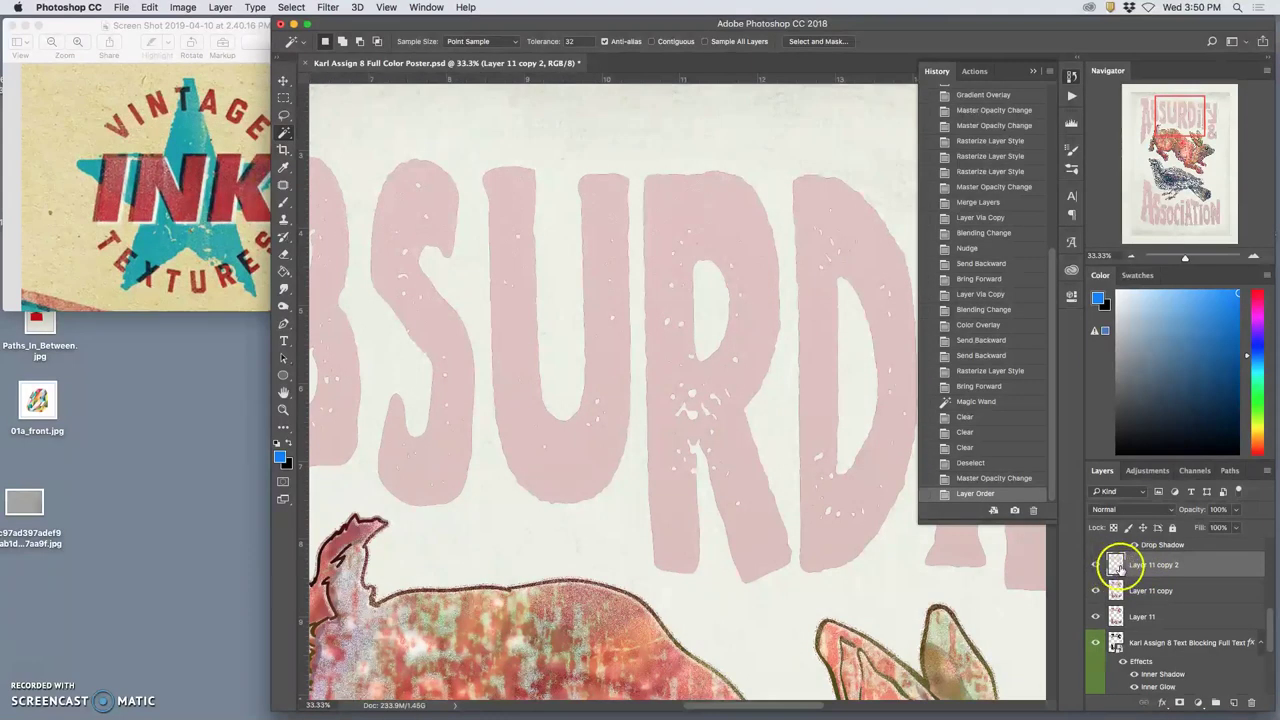
pyautogui.click(1150, 566)
pyautogui.press('Delete')
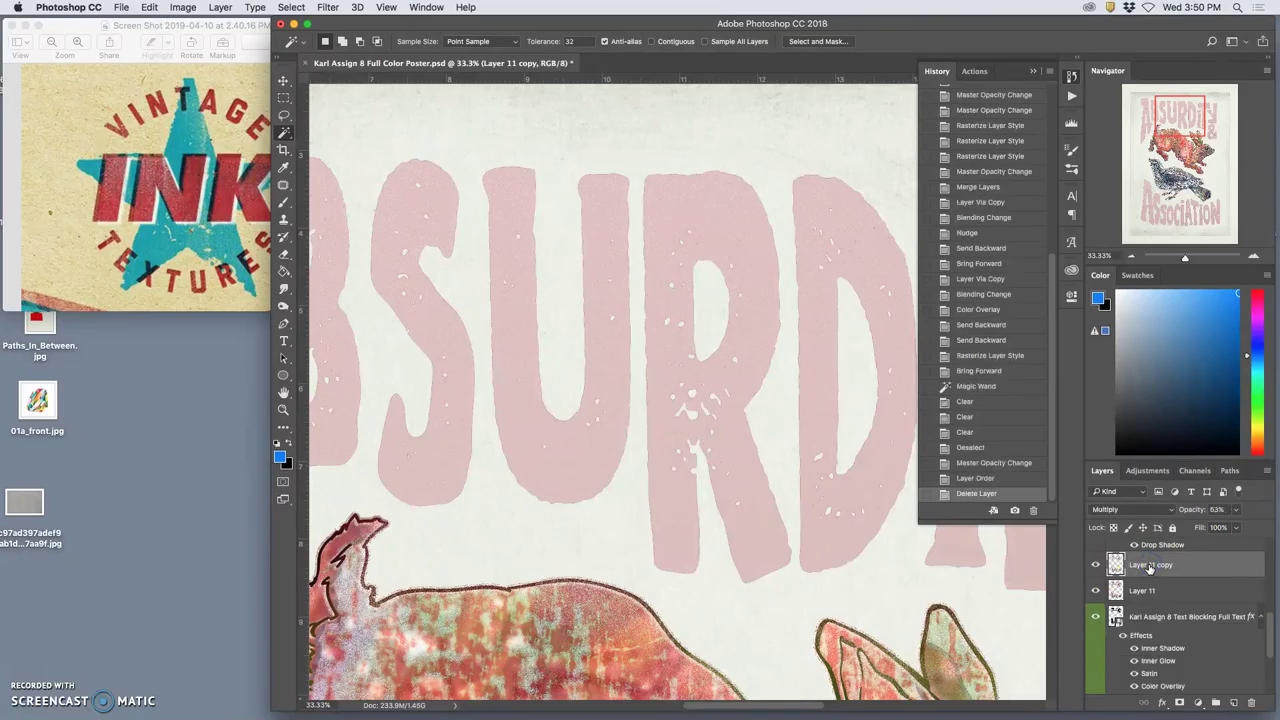
# Make a fresh duplicate of Layer 11 as the new Layer 11 copy 2.
pyautogui.click(1095, 591)
pyautogui.click(1095, 591)
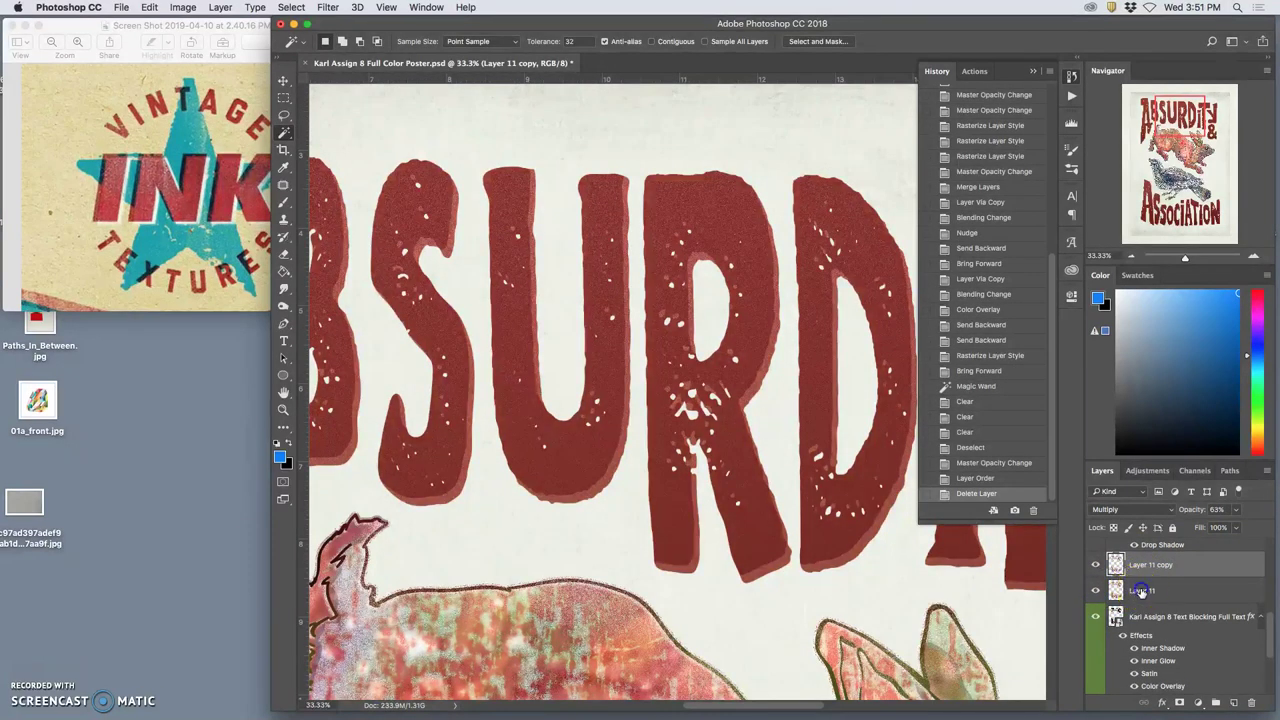
pyautogui.click(1141, 591)
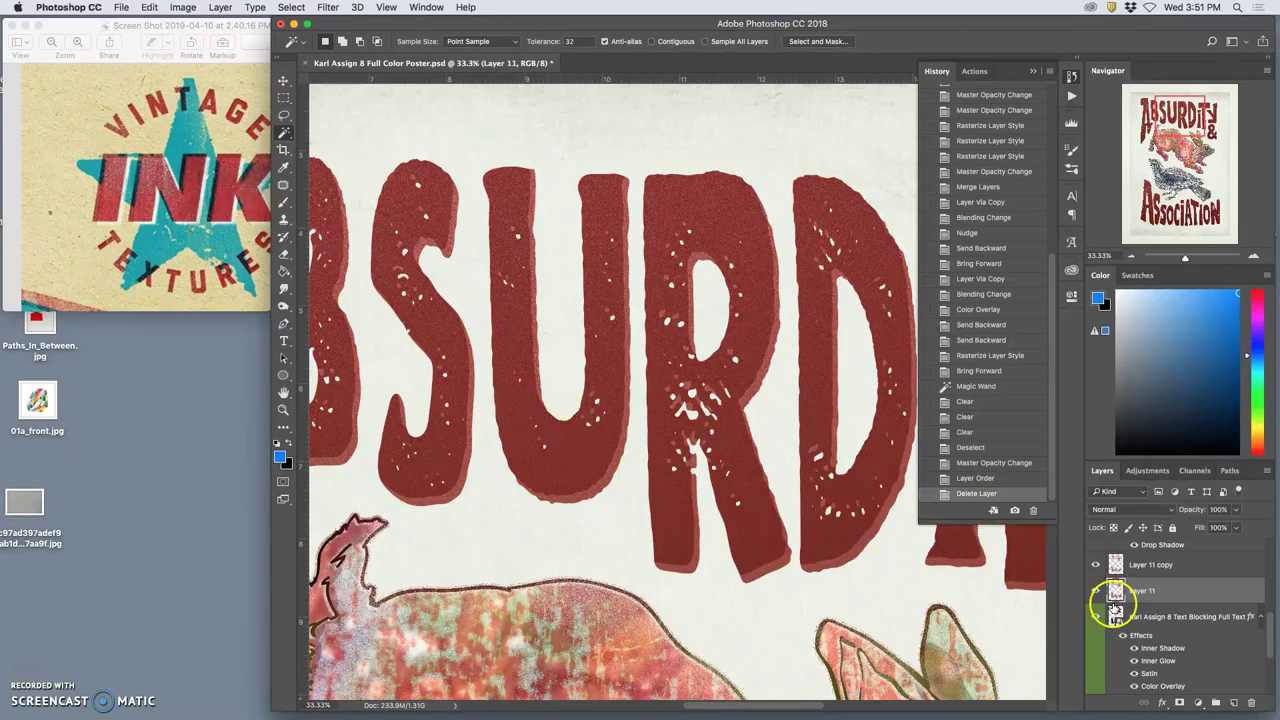
pyautogui.hotkey('ctrl', 'j')
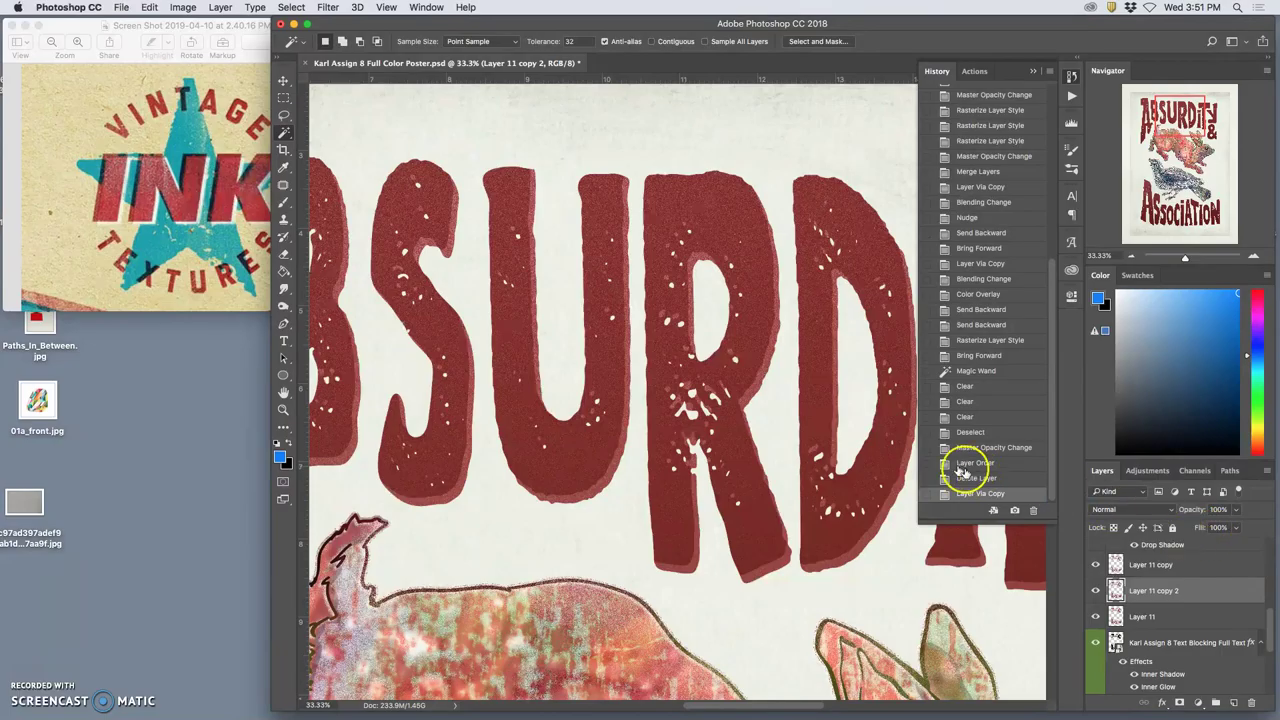
# Give Layer 11 copy 2 a pure white #ffffff Color Overlay at 100% opacity.
pyautogui.doubleClick(1206, 598)
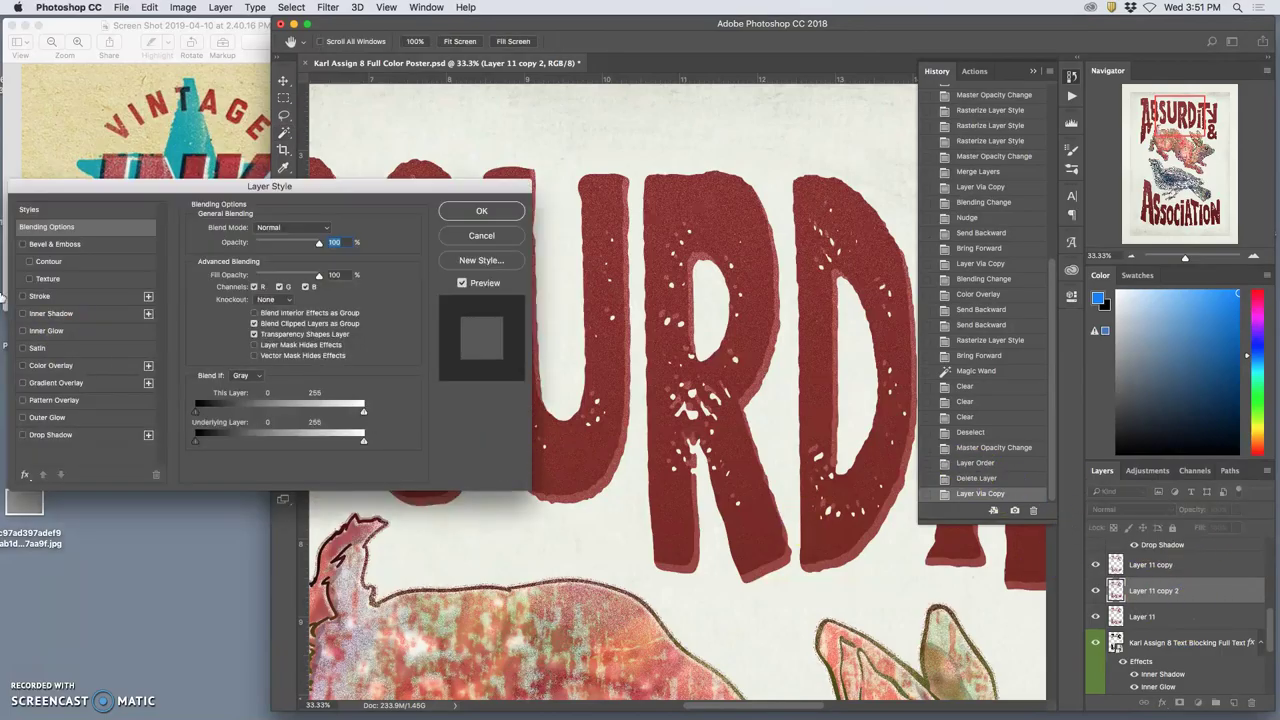
pyautogui.click(23, 367)
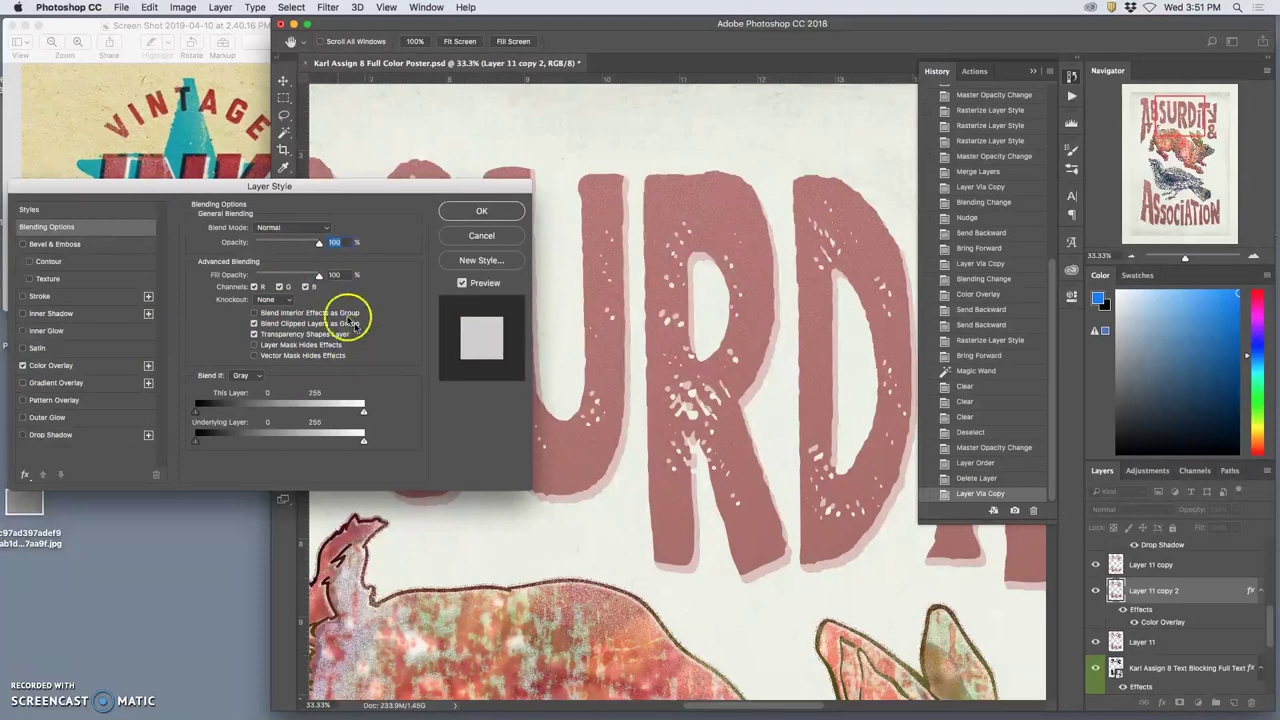
pyautogui.click(85, 367)
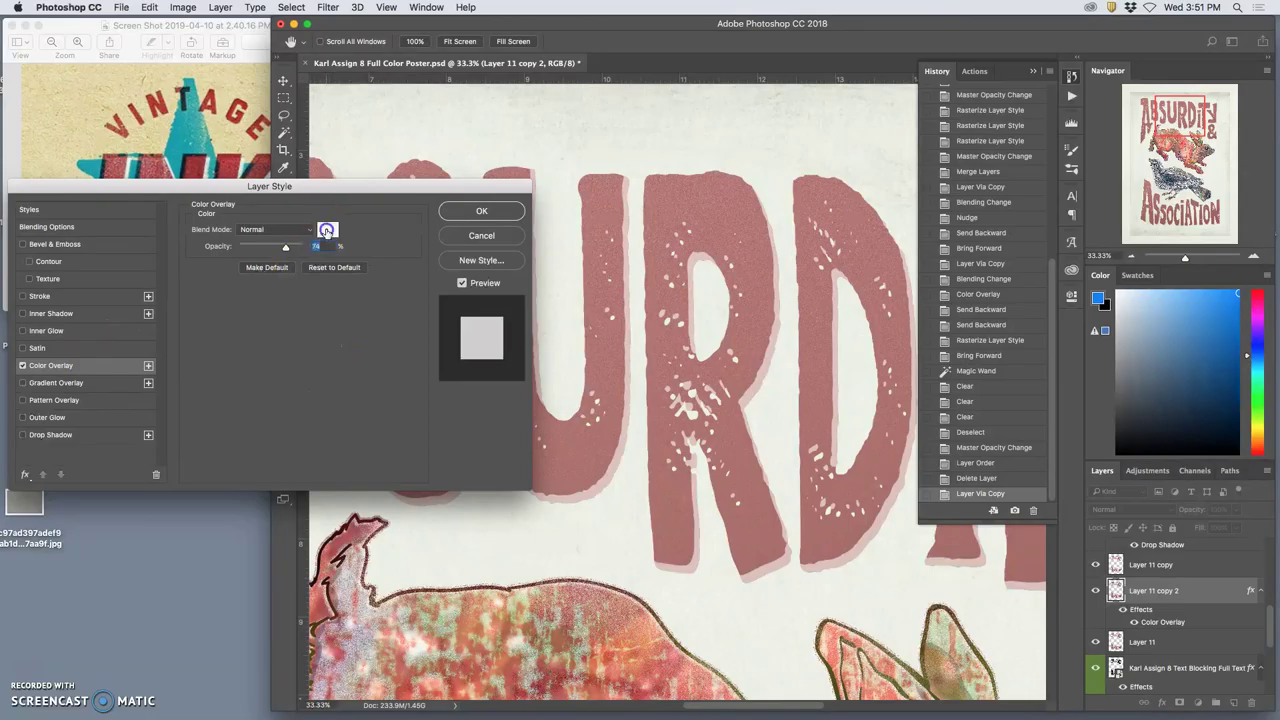
pyautogui.click(326, 228)
pyautogui.moveTo(306, 49); pyautogui.dragTo(292, 43)
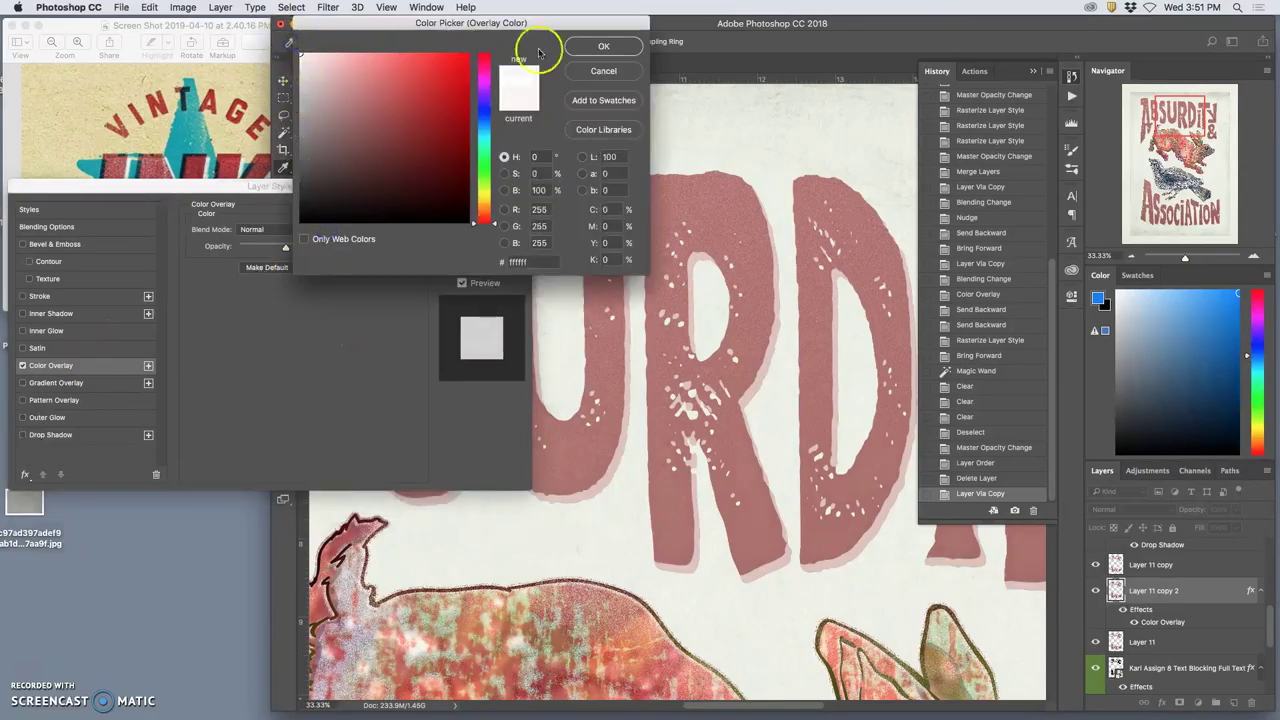
pyautogui.click(603, 46)
pyautogui.moveTo(289, 245); pyautogui.dragTo(308, 248)
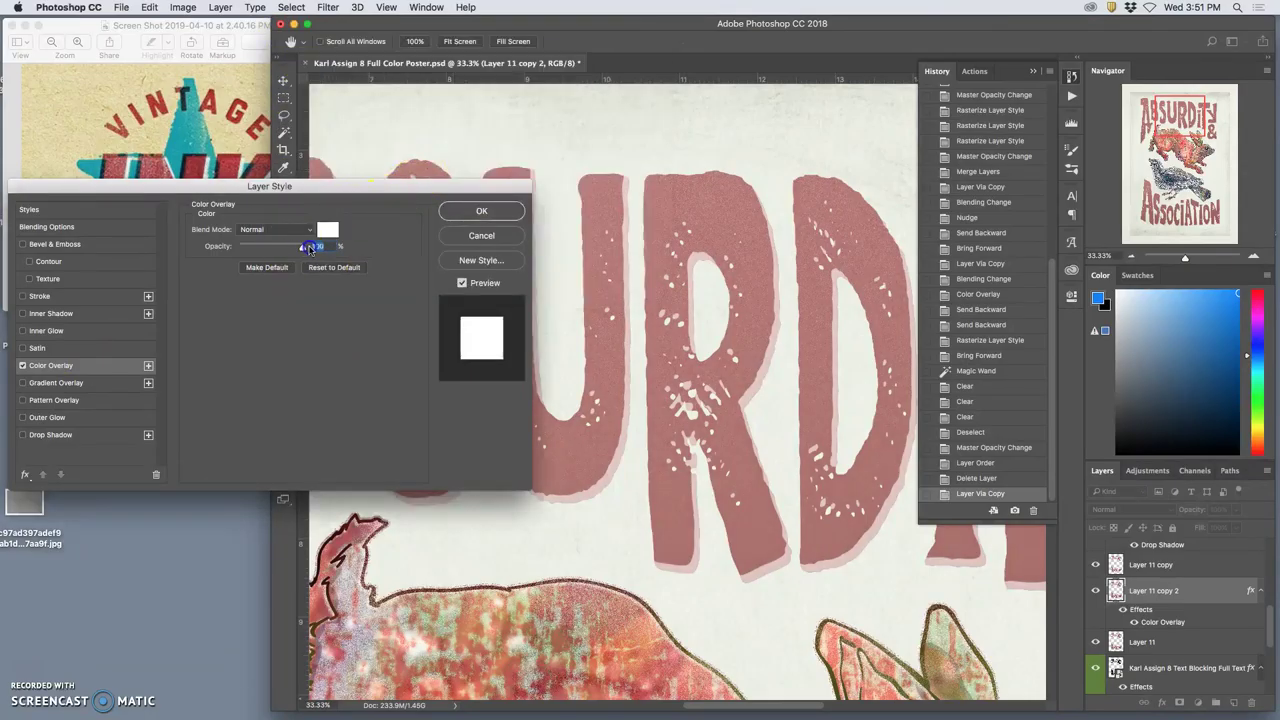
pyautogui.click(455, 216)
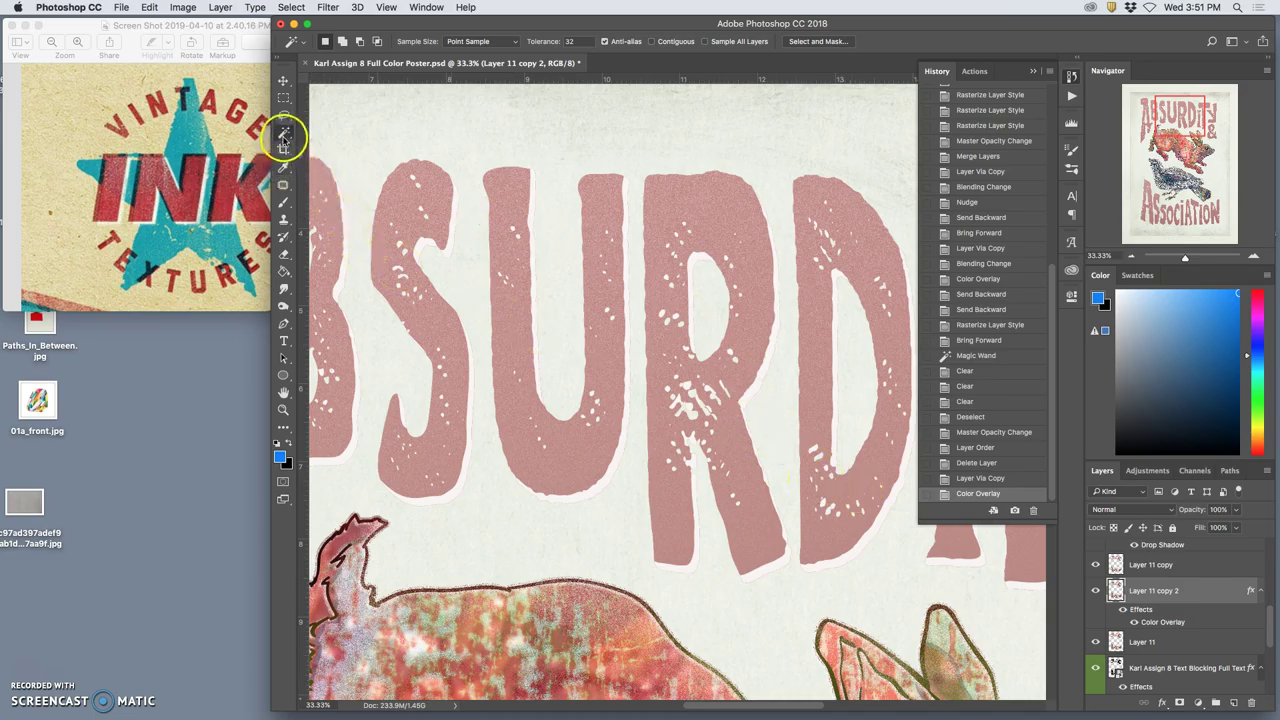
# Rasterize Layer 11 copy 2's white overlay and move it above Layer 11 copy.
pyautogui.rightClick(1143, 596)
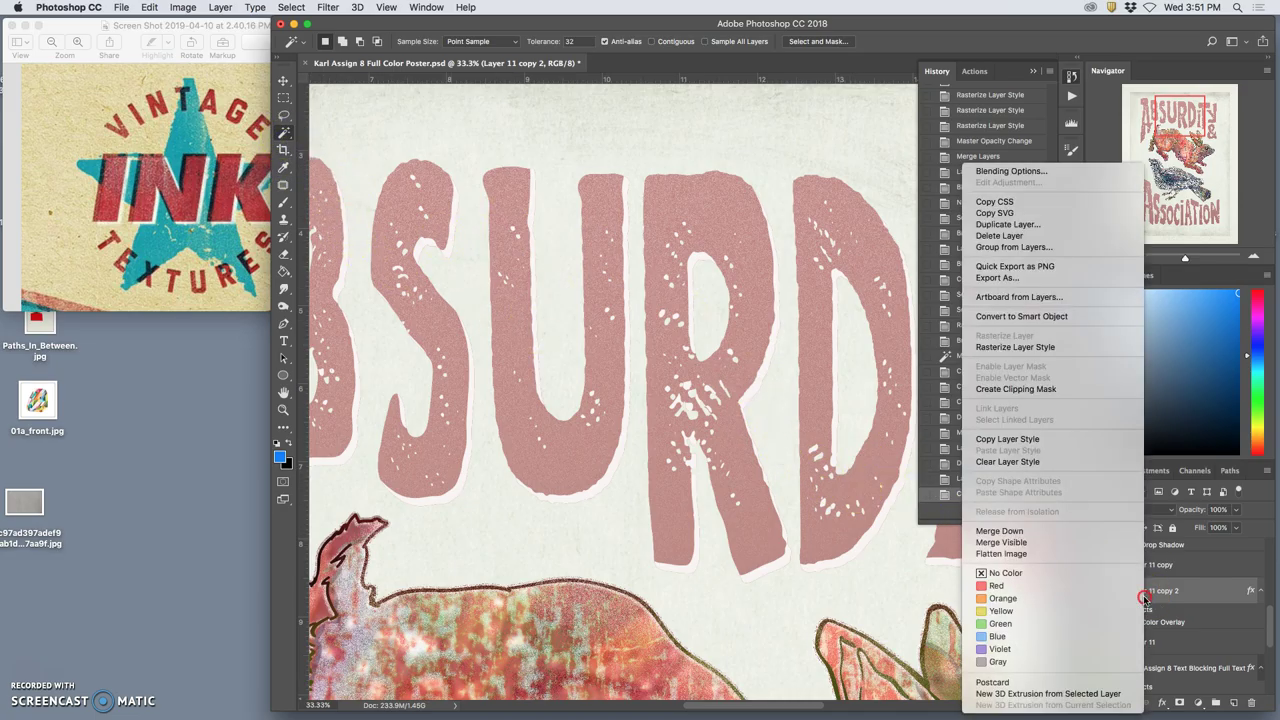
pyautogui.click(1040, 347)
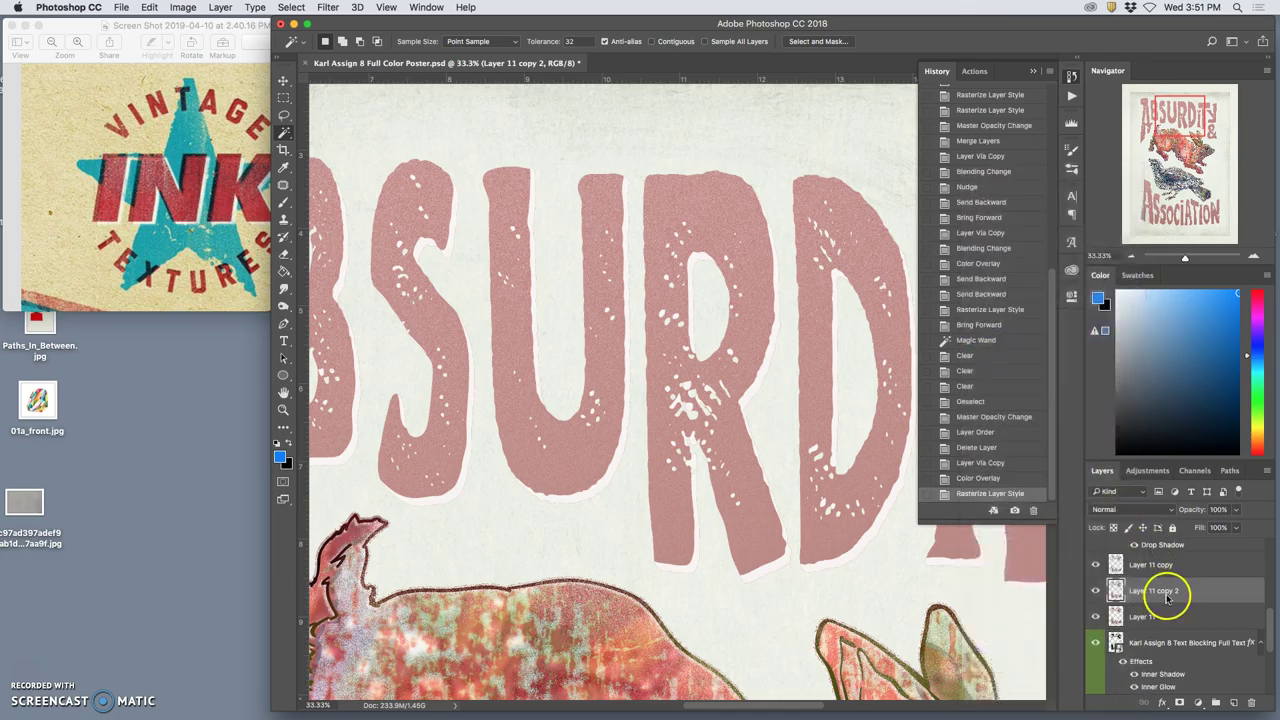
pyautogui.click(1096, 591)
pyautogui.click(1096, 591)
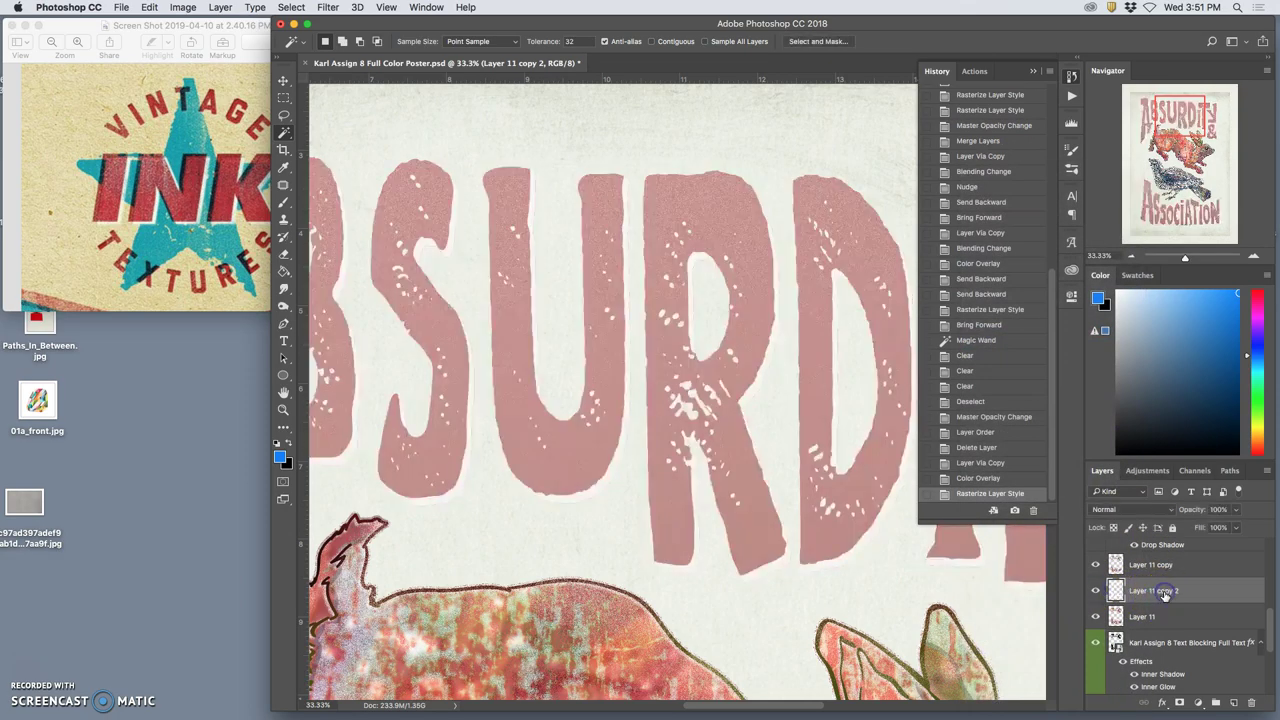
pyautogui.press('super+bracketright')
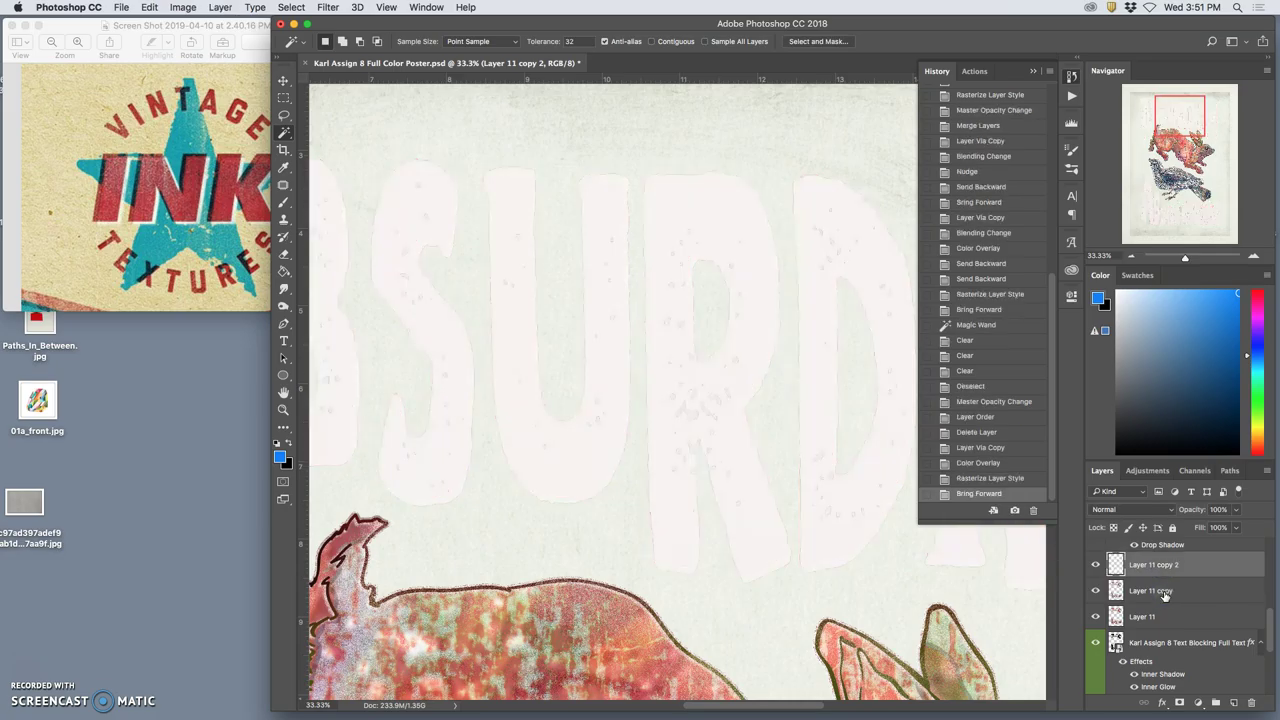
pyautogui.click(1158, 597)
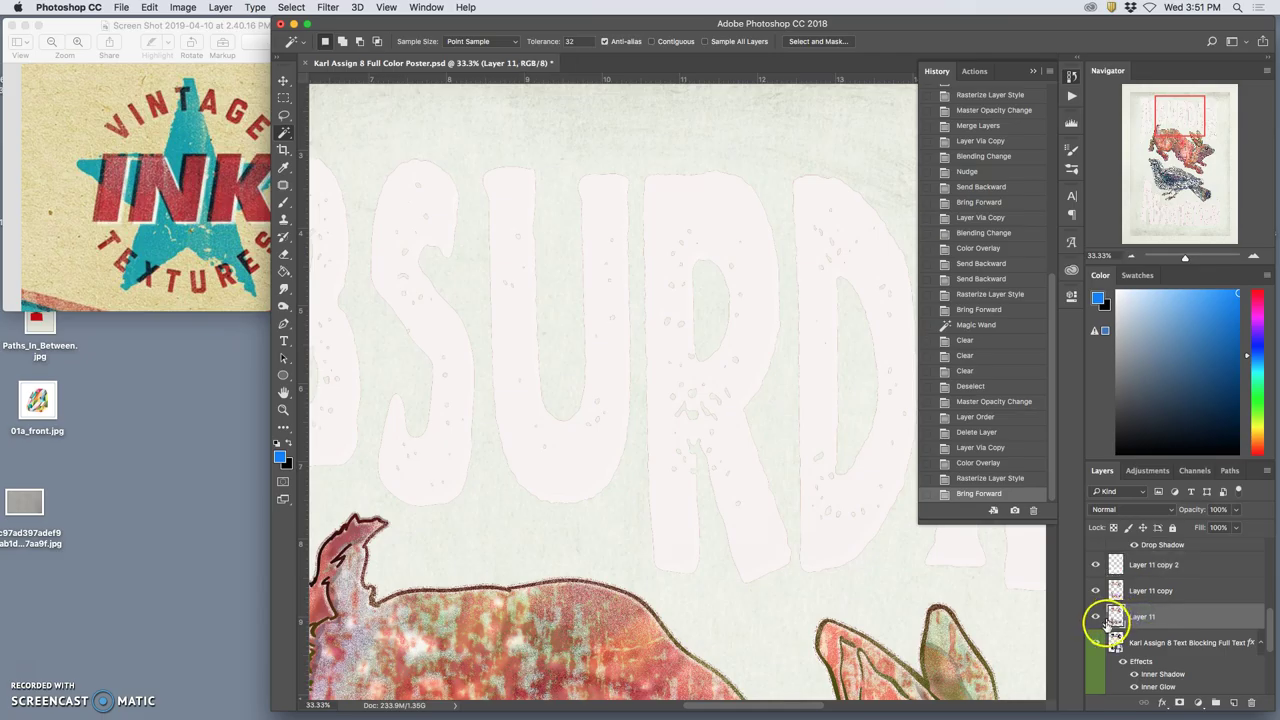
# Select the letter shapes from the text blocking layer and move Layer 11 copy 2 beneath Layer 11 copy.
pyautogui.click(1127, 637)
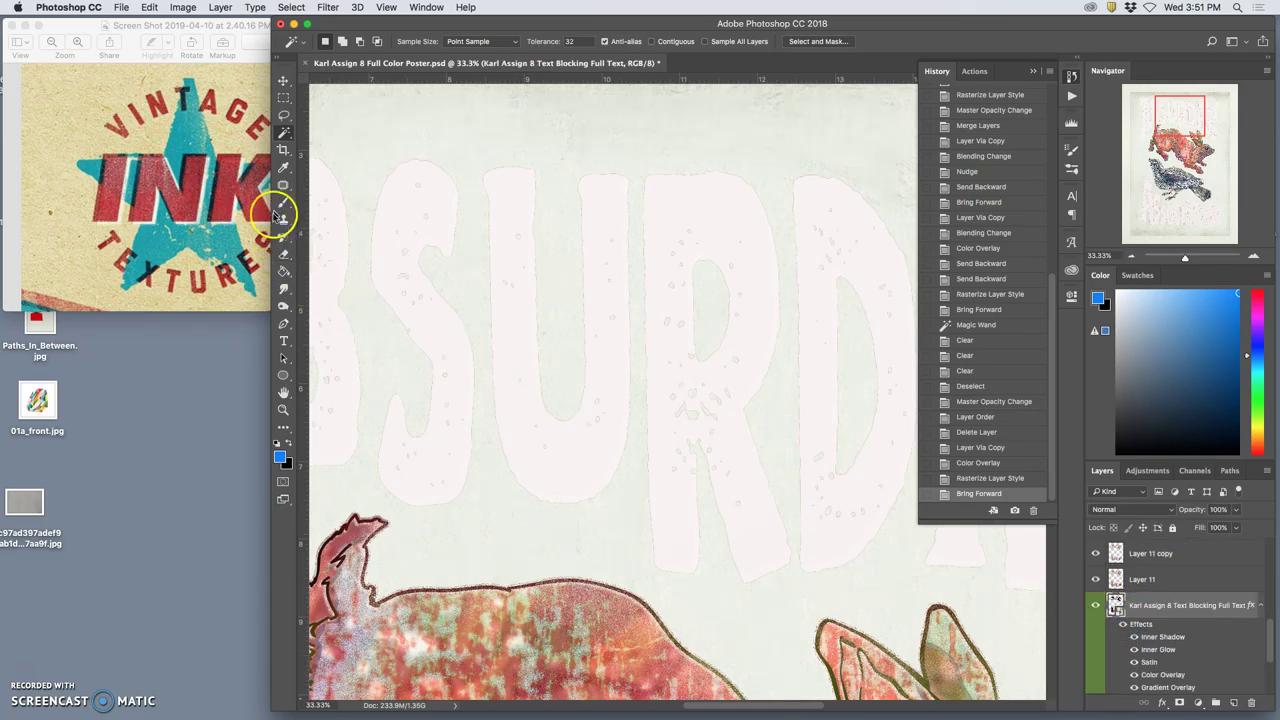
pyautogui.click(467, 153)
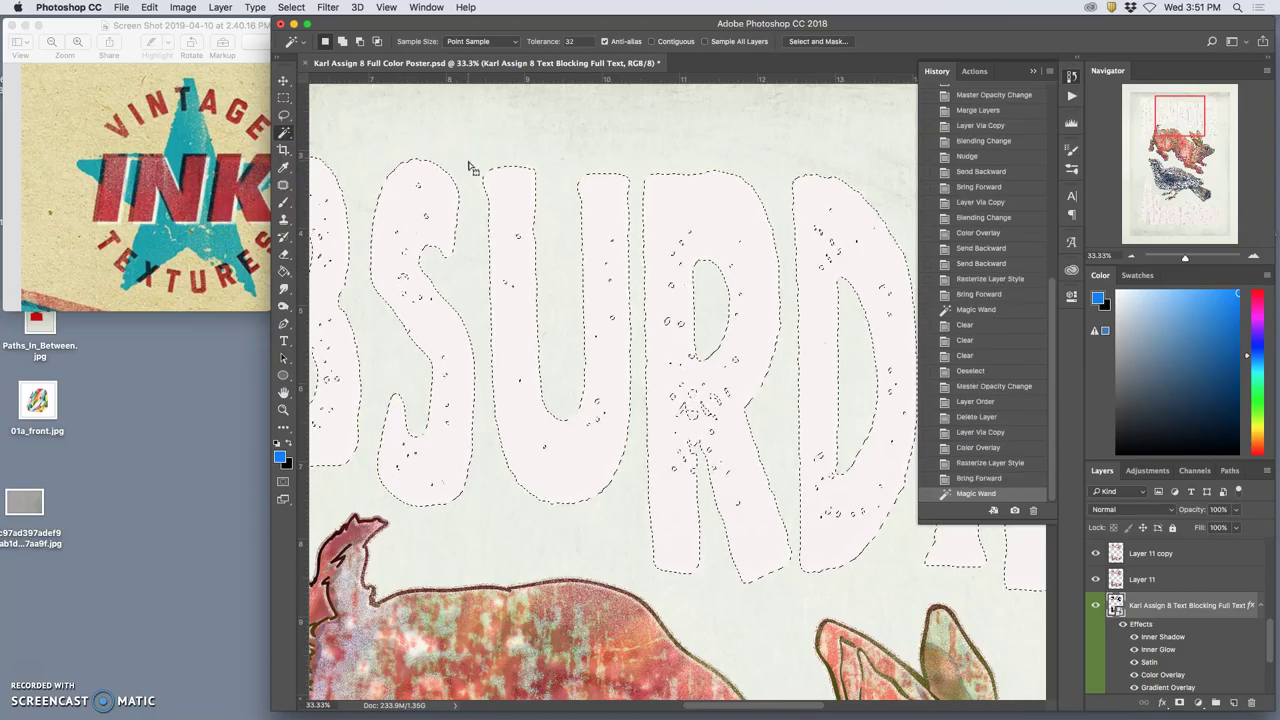
pyautogui.click(1134, 555)
pyautogui.hotkey('ctrl', 'j')
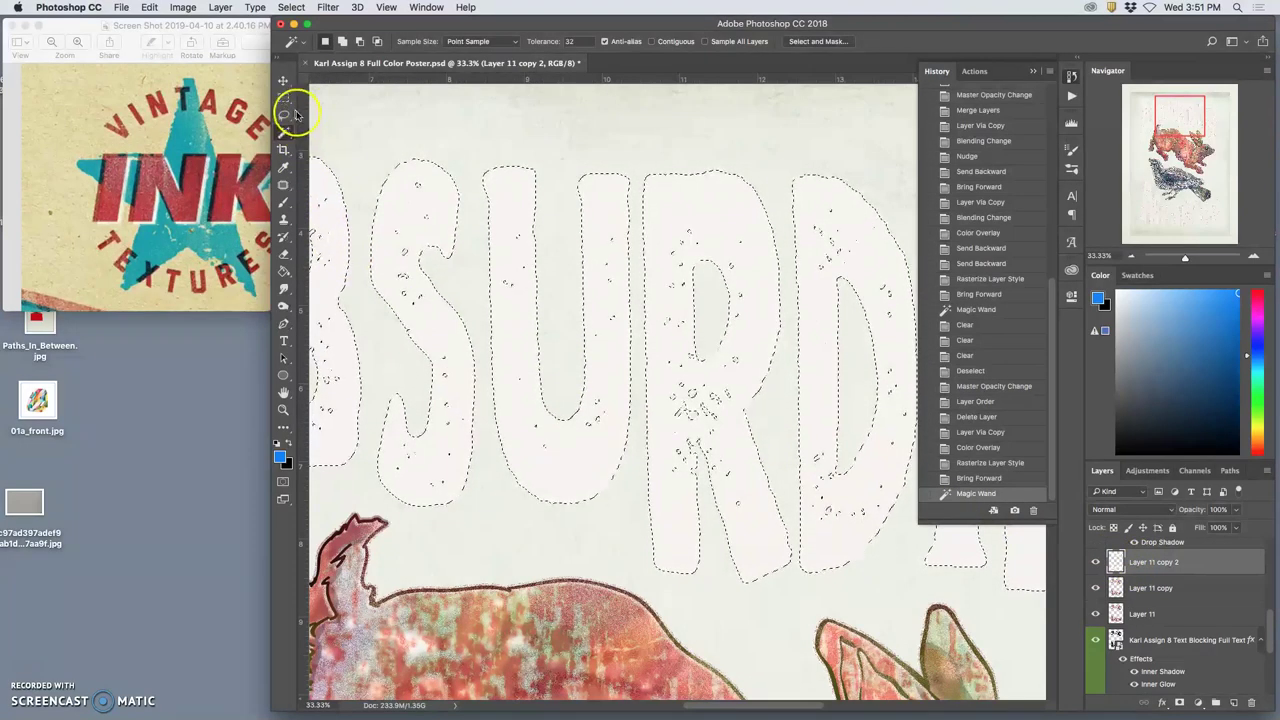
pyautogui.scroll(2, 1145, 565)
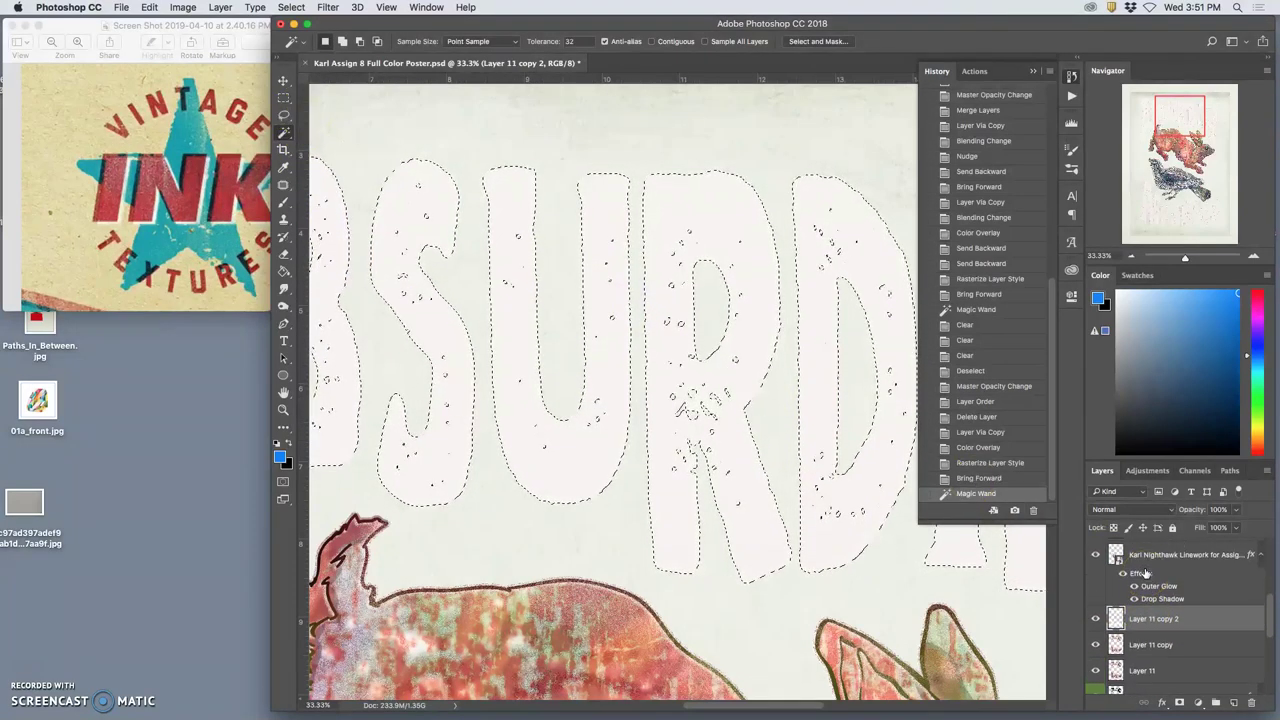
pyautogui.moveTo(1145, 570); pyautogui.dragTo(1155, 628)
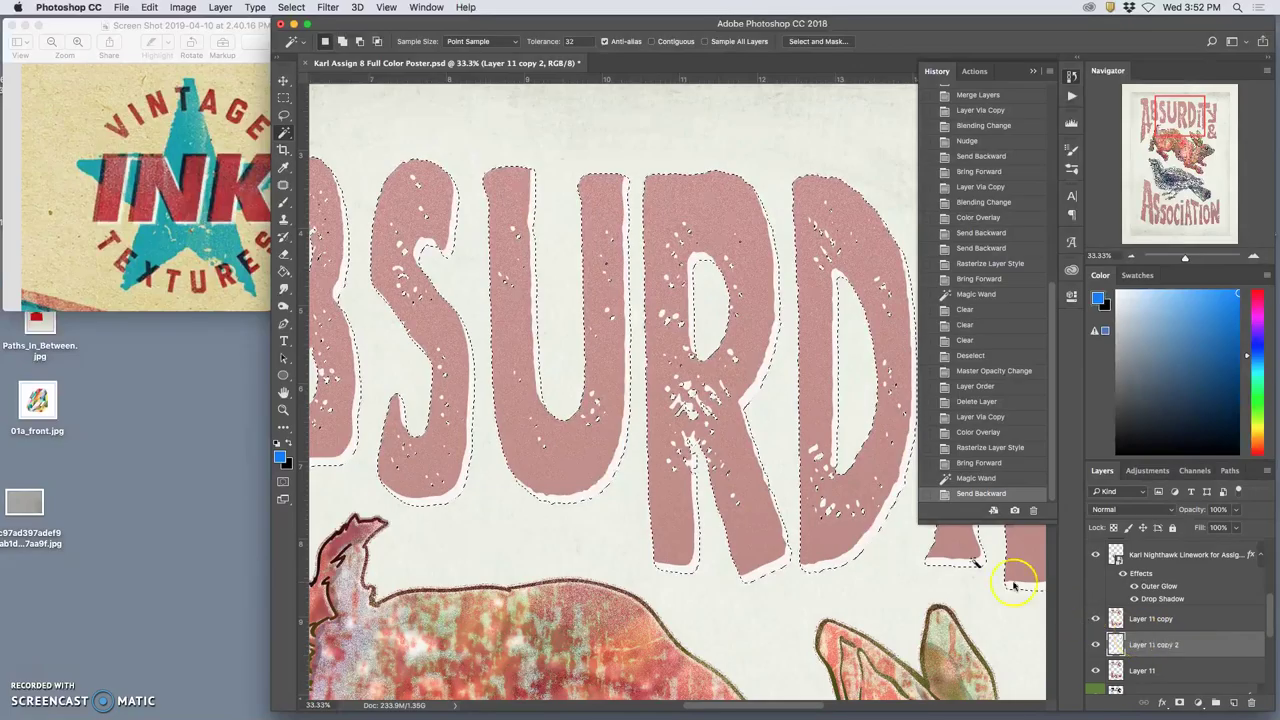
# Offset the pale letter copy up and left on the canvas with the Move tool.
pyautogui.click(283, 80)
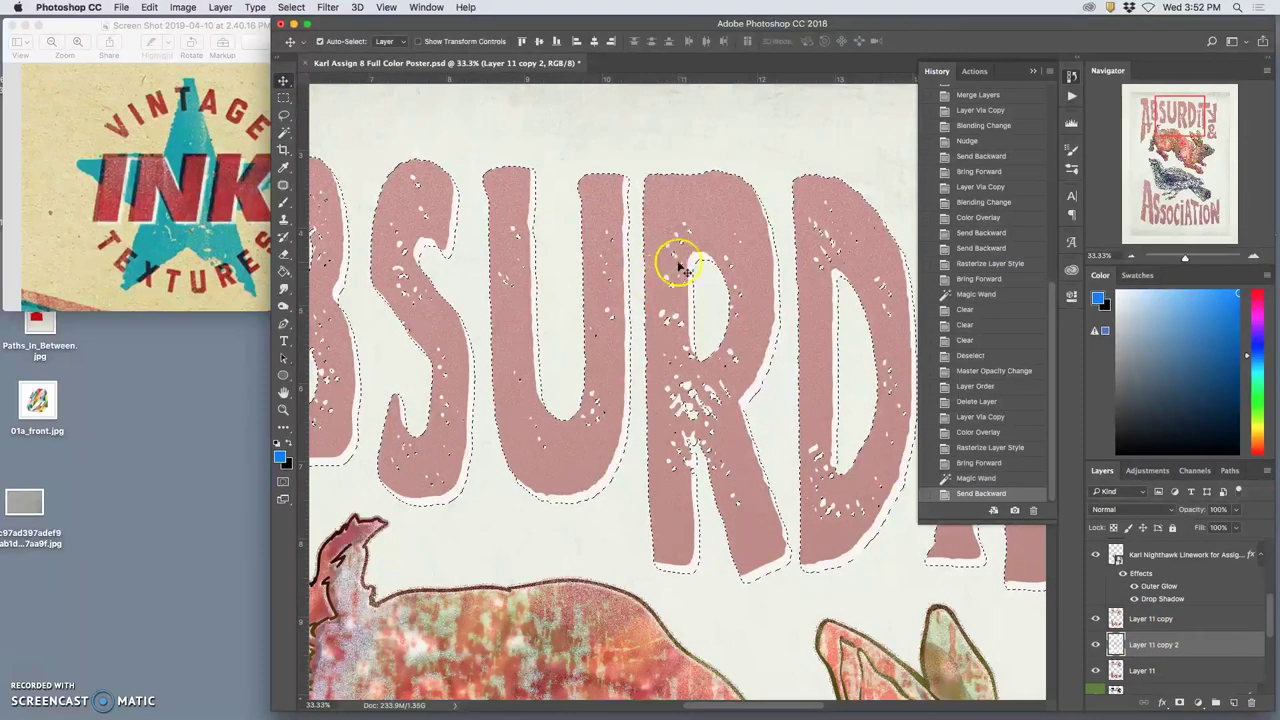
pyautogui.moveTo(605, 233); pyautogui.dragTo(594, 217)
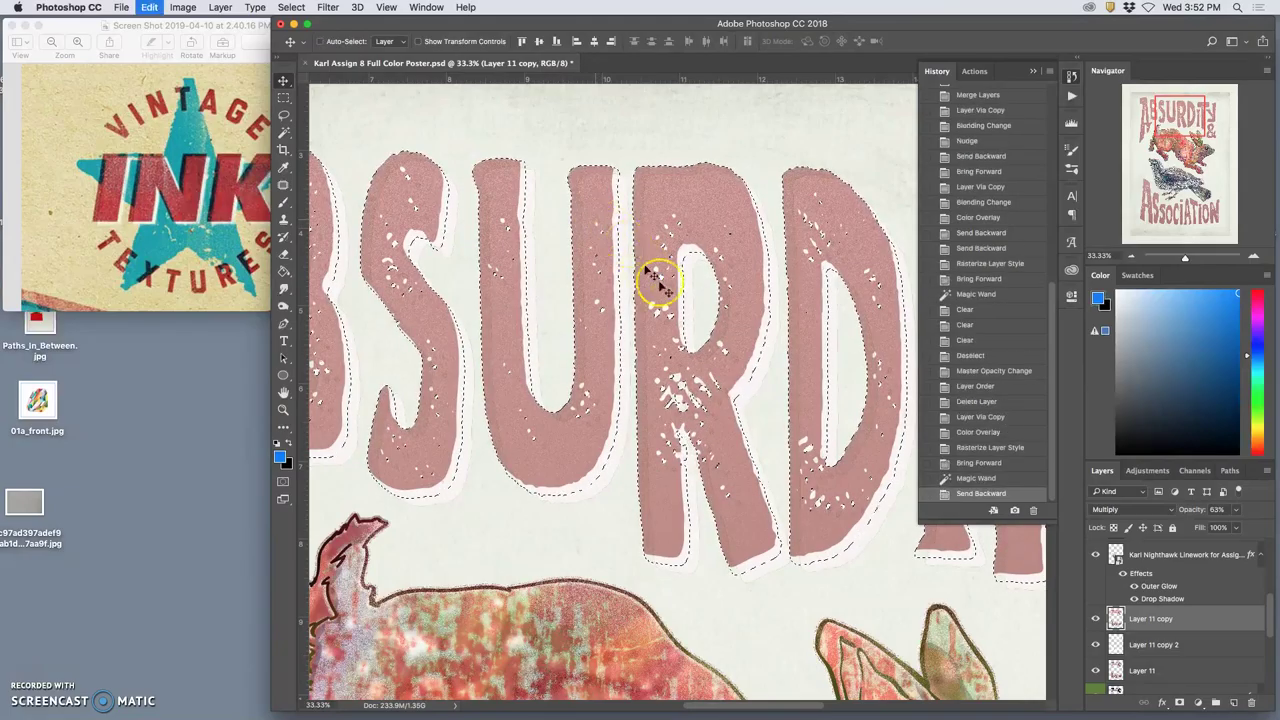
pyautogui.press('super+z')
pyautogui.scroll(1, 1150, 600)
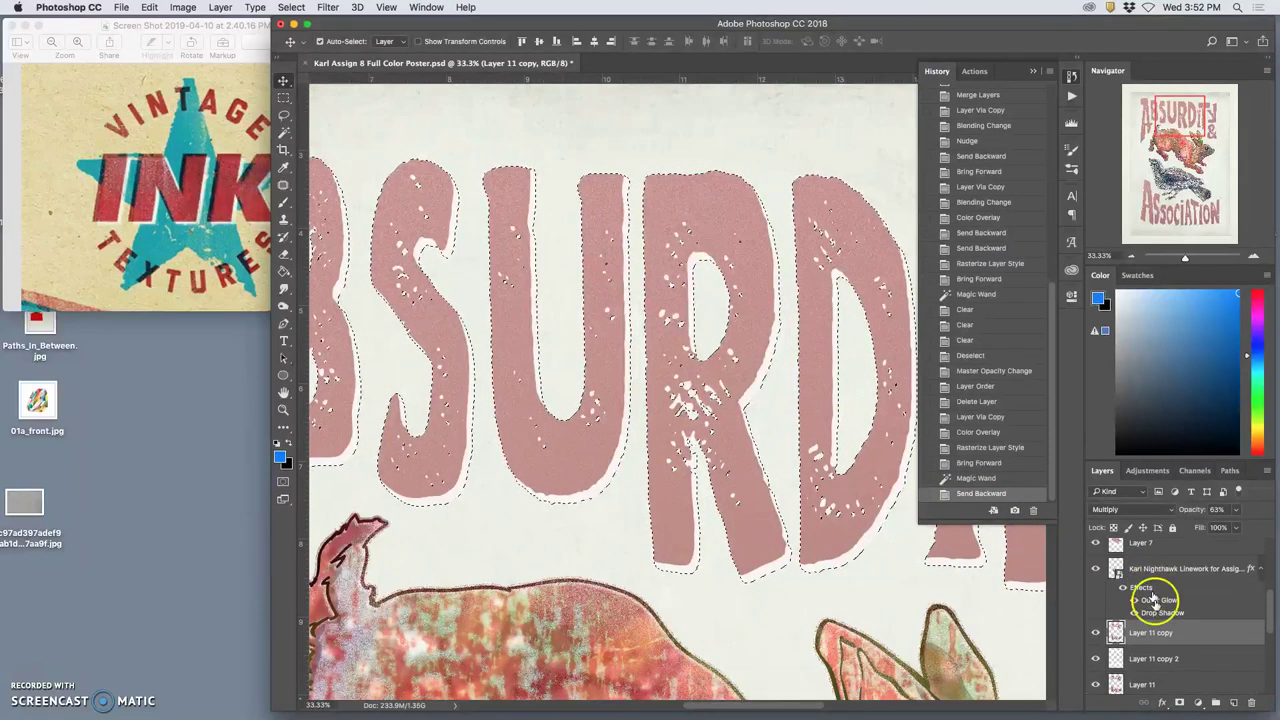
pyautogui.moveTo(700, 429); pyautogui.dragTo(680, 409)
pyautogui.click(700, 434)
pyautogui.click(988, 622)
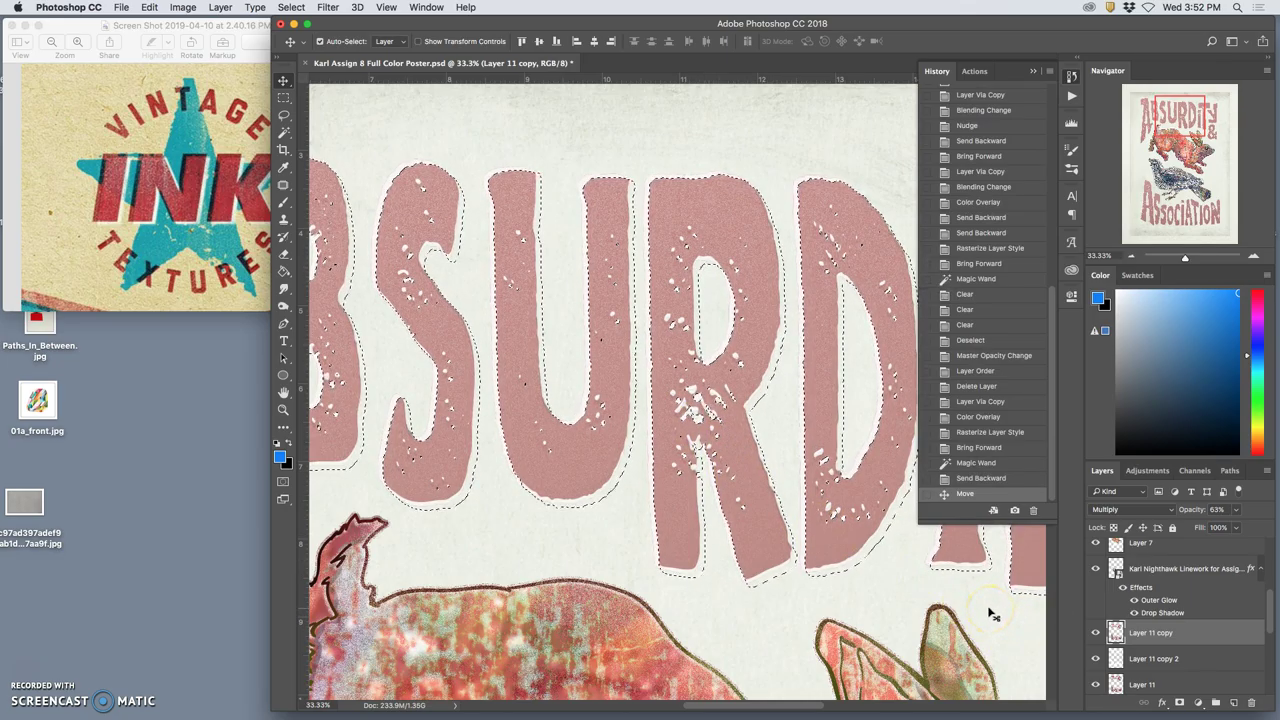
# Delete the selected letter area from Layer 11 copy 2 and deselect.
pyautogui.click(1139, 657)
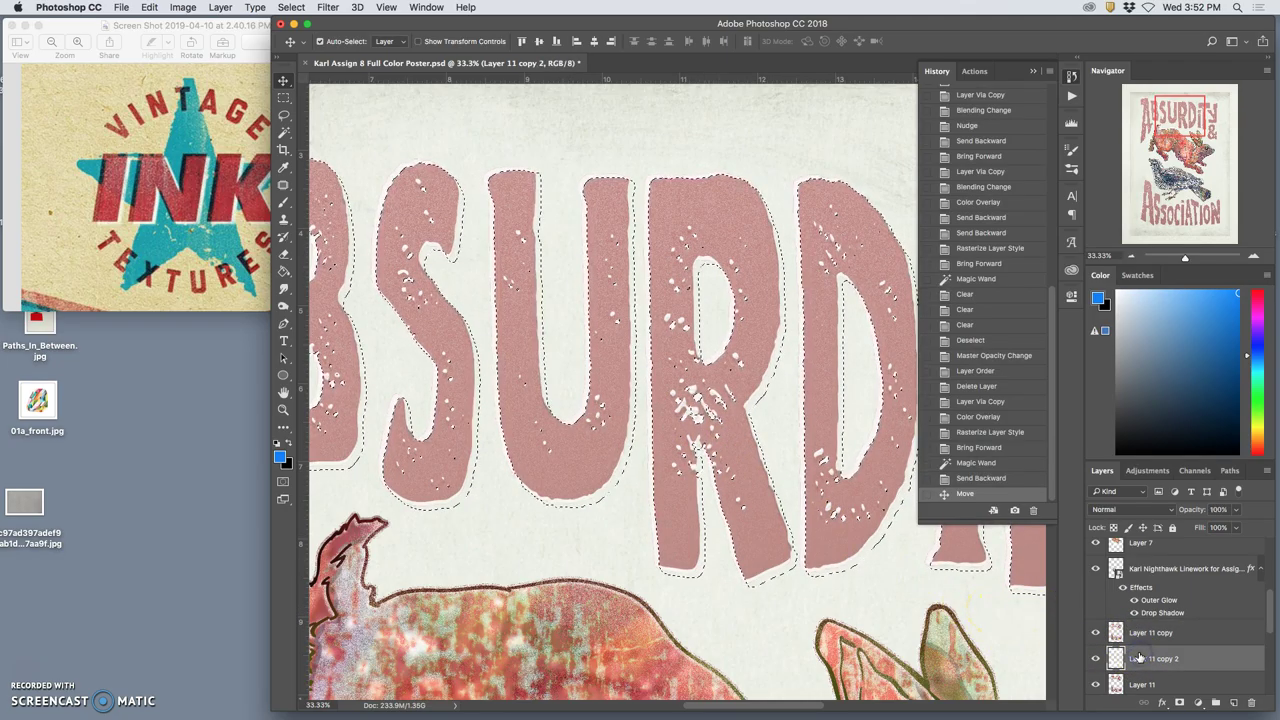
pyautogui.press('Delete')
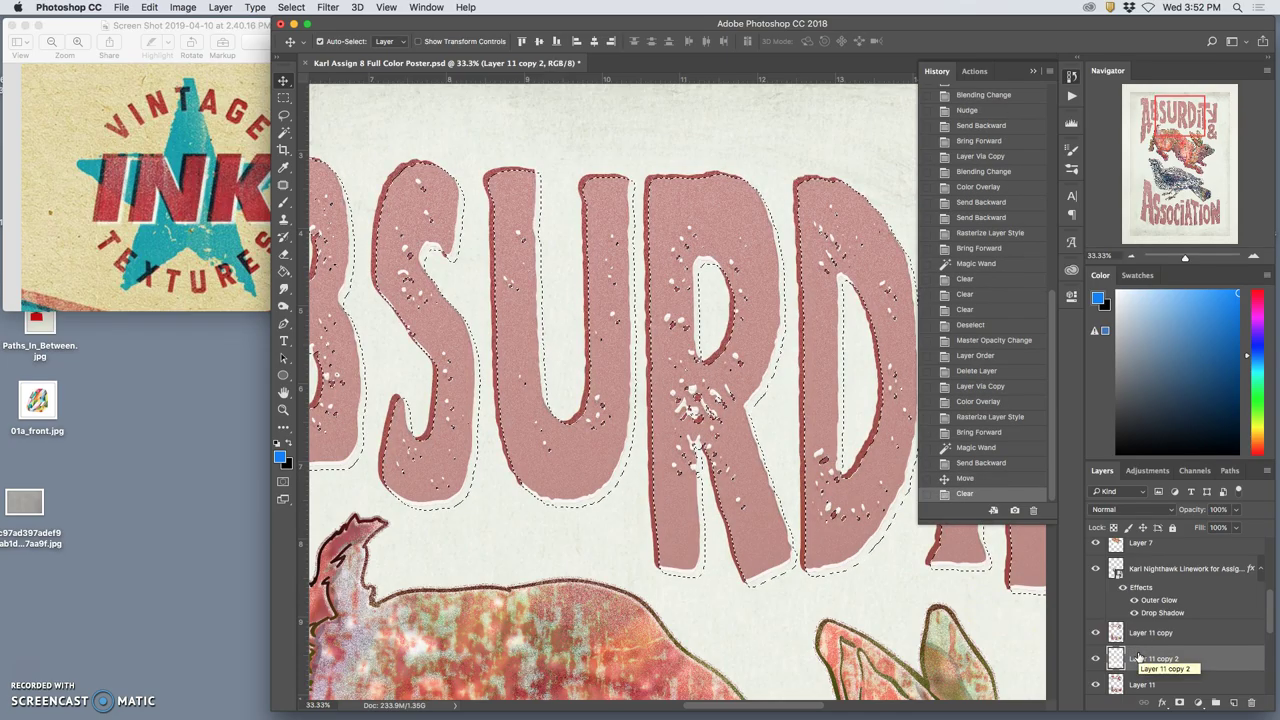
pyautogui.click(1104, 647)
pyautogui.press('super+d')
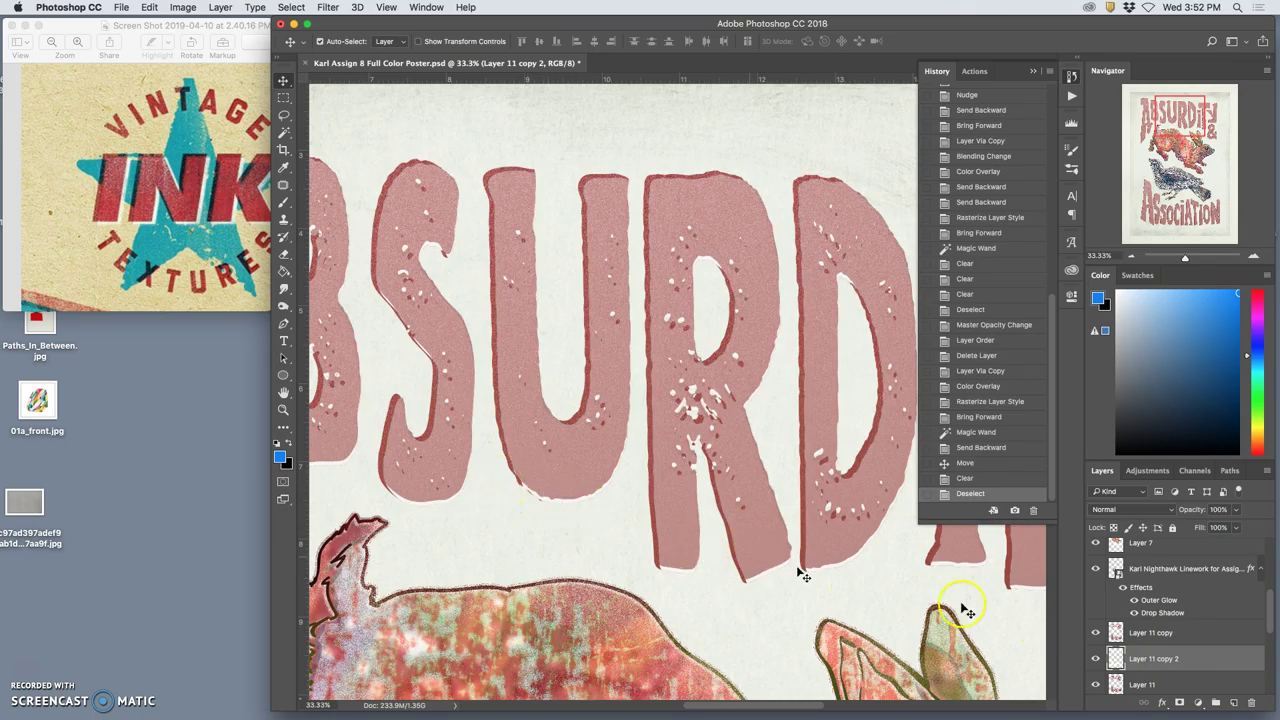
# Nudge Layer 11 copy slightly left and send Layer 11 copy 2 beneath Layer 11.
pyautogui.click(1141, 632)
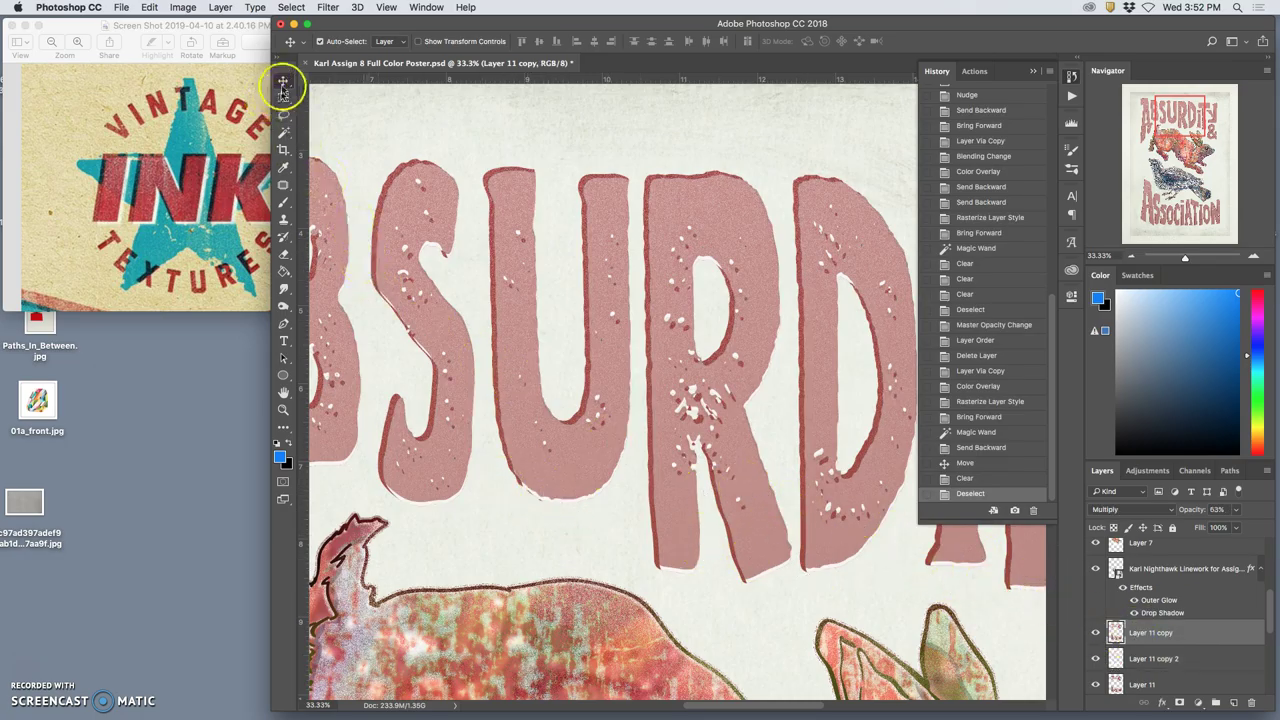
pyautogui.moveTo(412, 218); pyautogui.dragTo(405, 206)
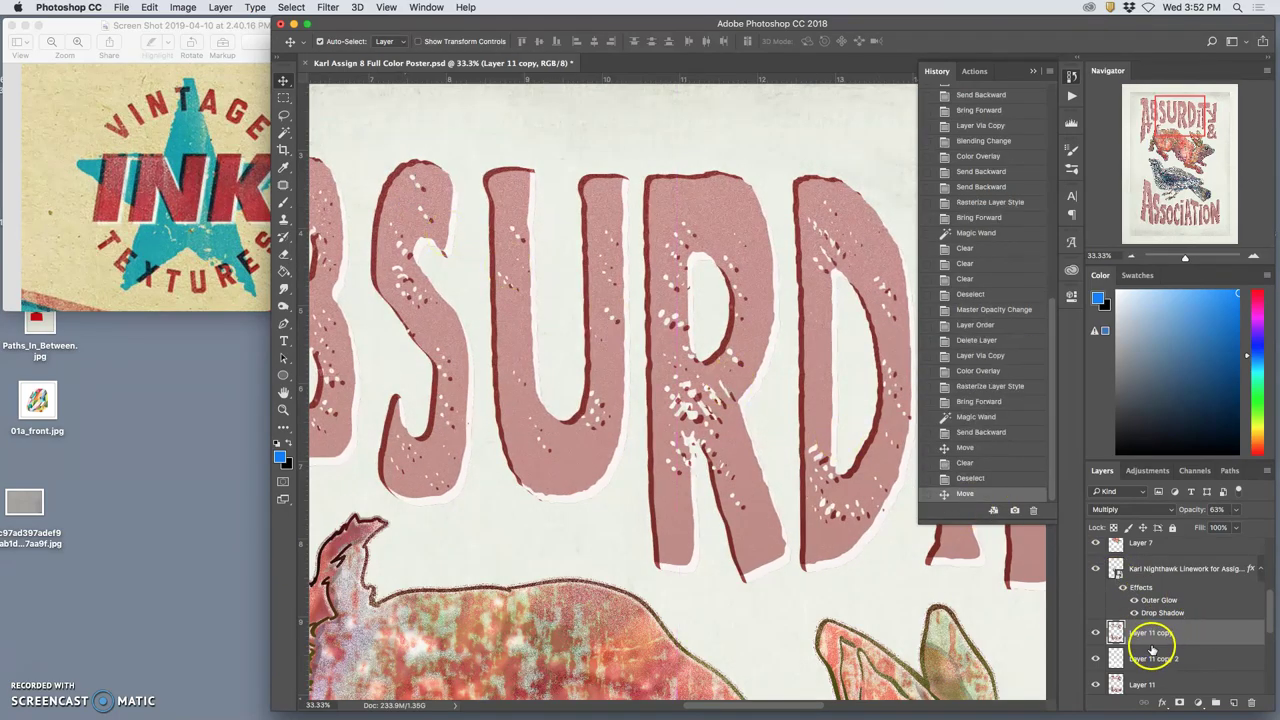
pyautogui.click(1097, 660)
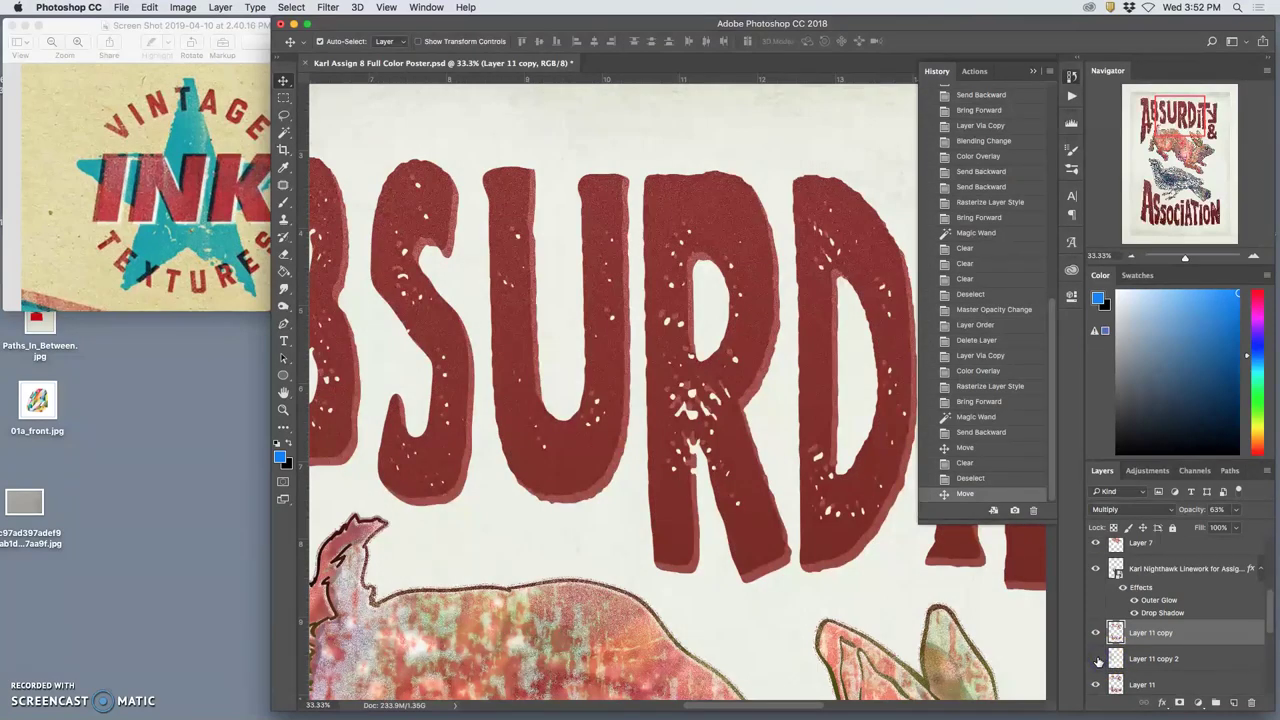
pyautogui.click(1097, 660)
pyautogui.click(1140, 660)
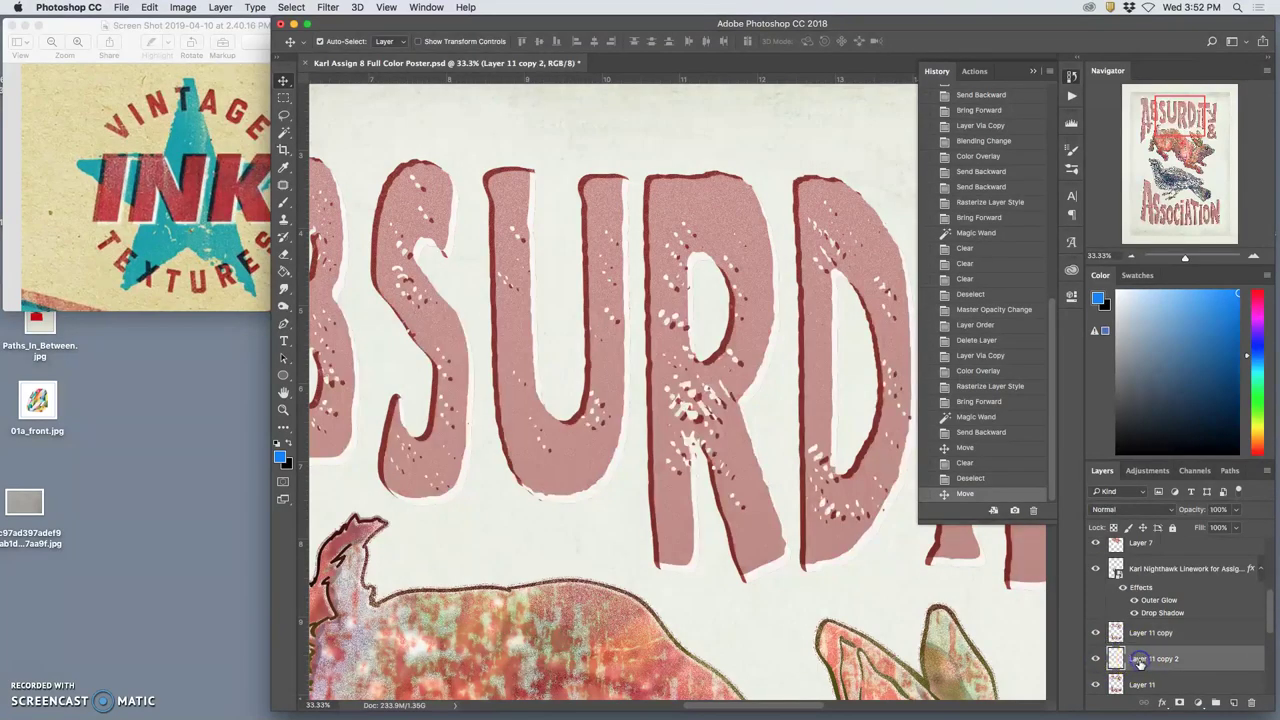
pyautogui.press('super+bracketleft')
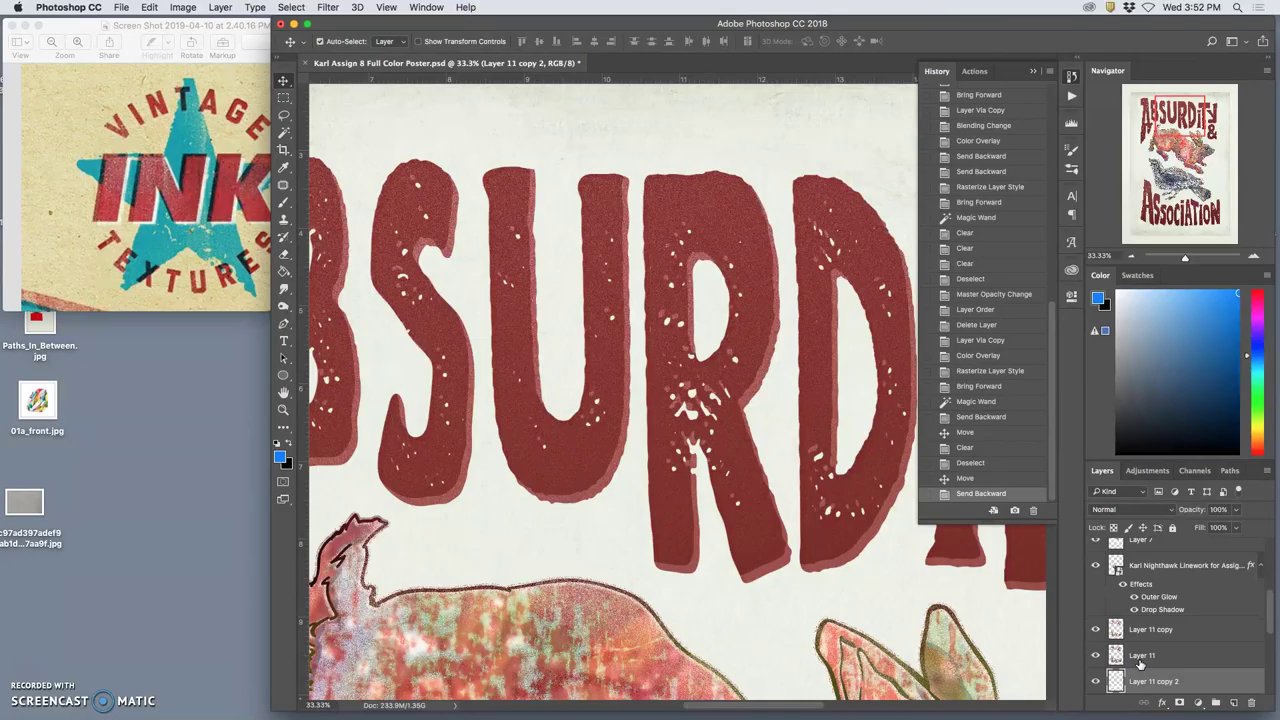
# Start a Free Transform on the Layer 11 lettering.
pyautogui.click(1140, 657)
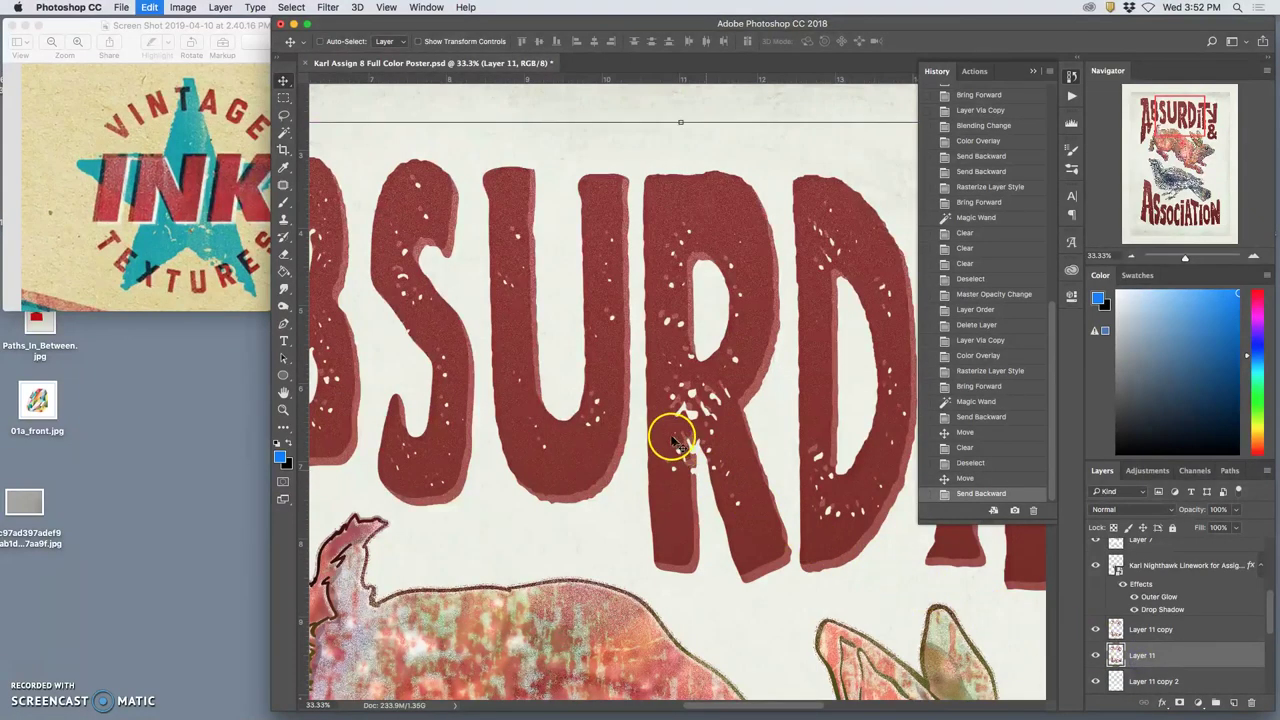
pyautogui.press('super+t')
pyautogui.press('super+minus')
pyautogui.press('super+minus')
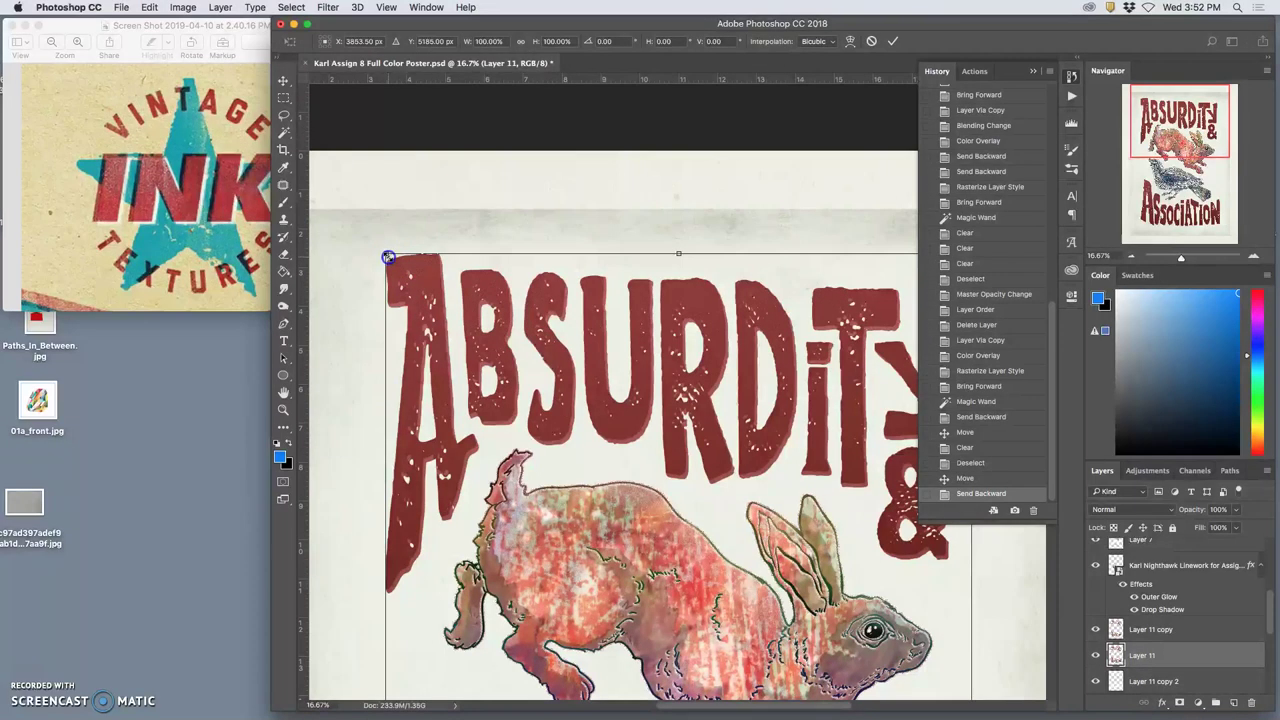
# Scale the Layer 11 lettering up to about 101% and commit the transform.
pyautogui.moveTo(381, 254); pyautogui.dragTo(391, 268)
pyautogui.press('Return')
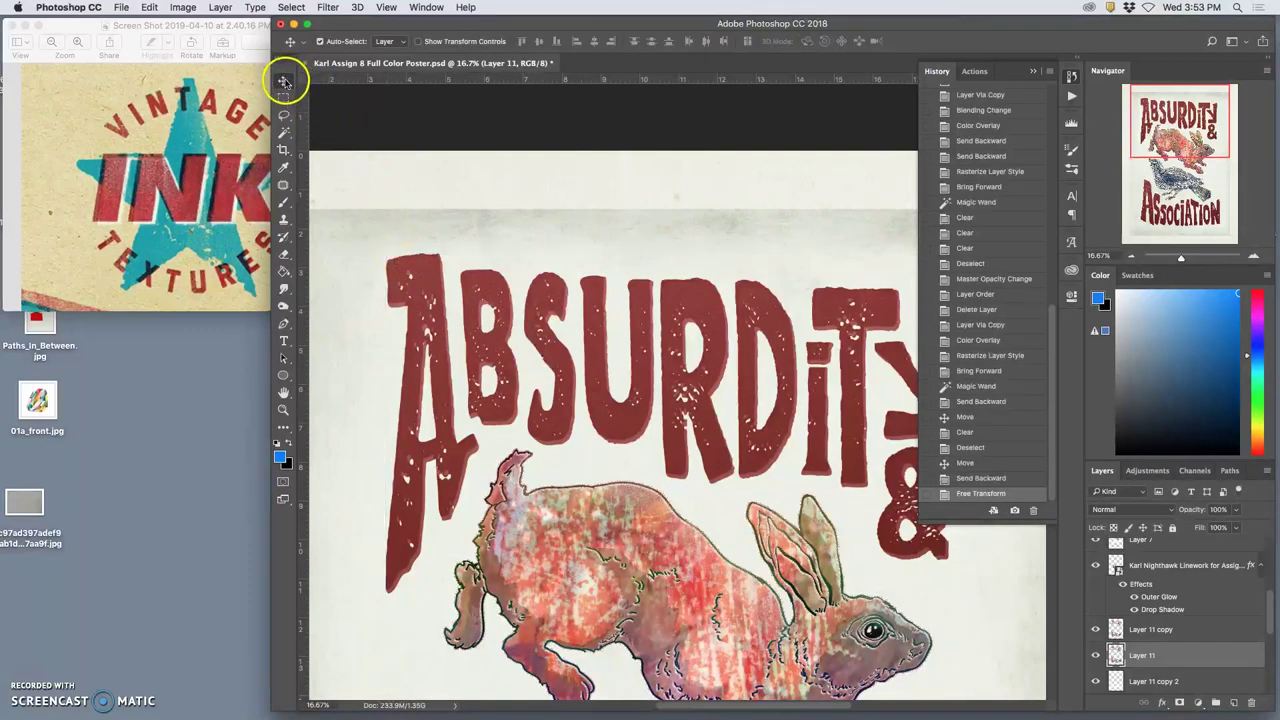
pyautogui.click(1136, 680)
# Transform Layer 11 copy 2 to about 100% width and 101% height, nudged down and right.
pyautogui.press('super+t')
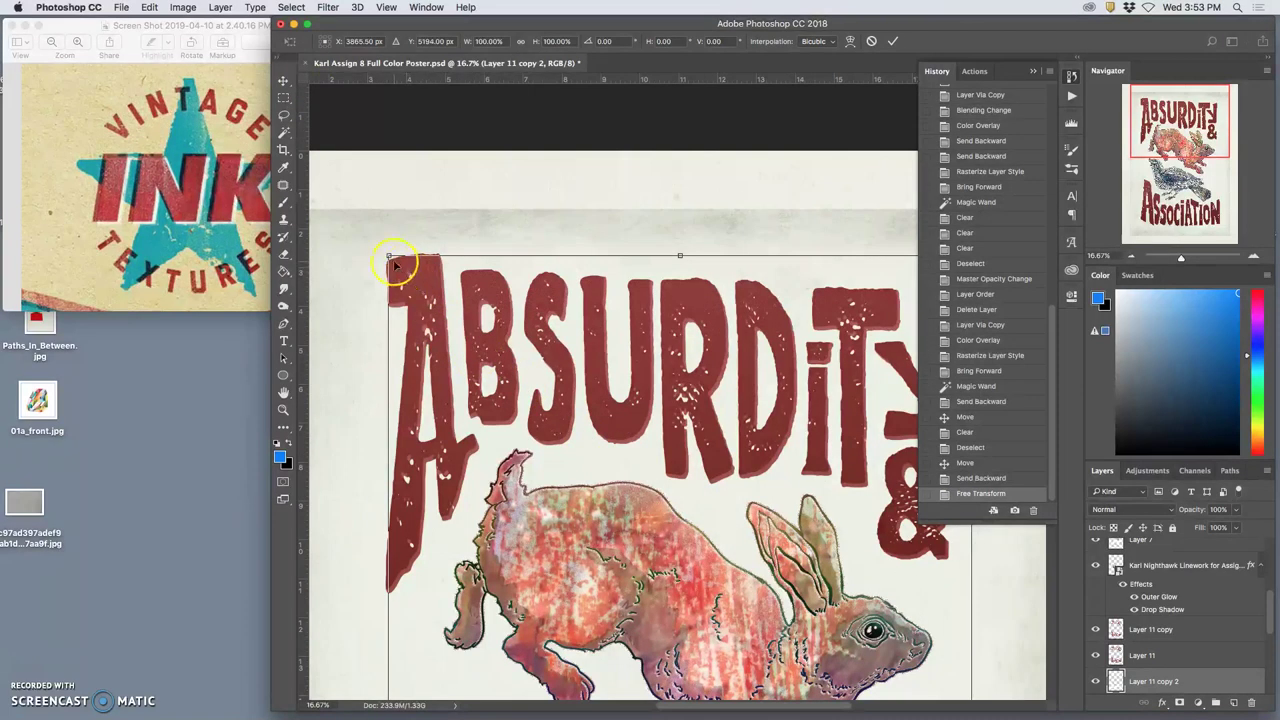
pyautogui.moveTo(389, 255); pyautogui.dragTo(377, 250)
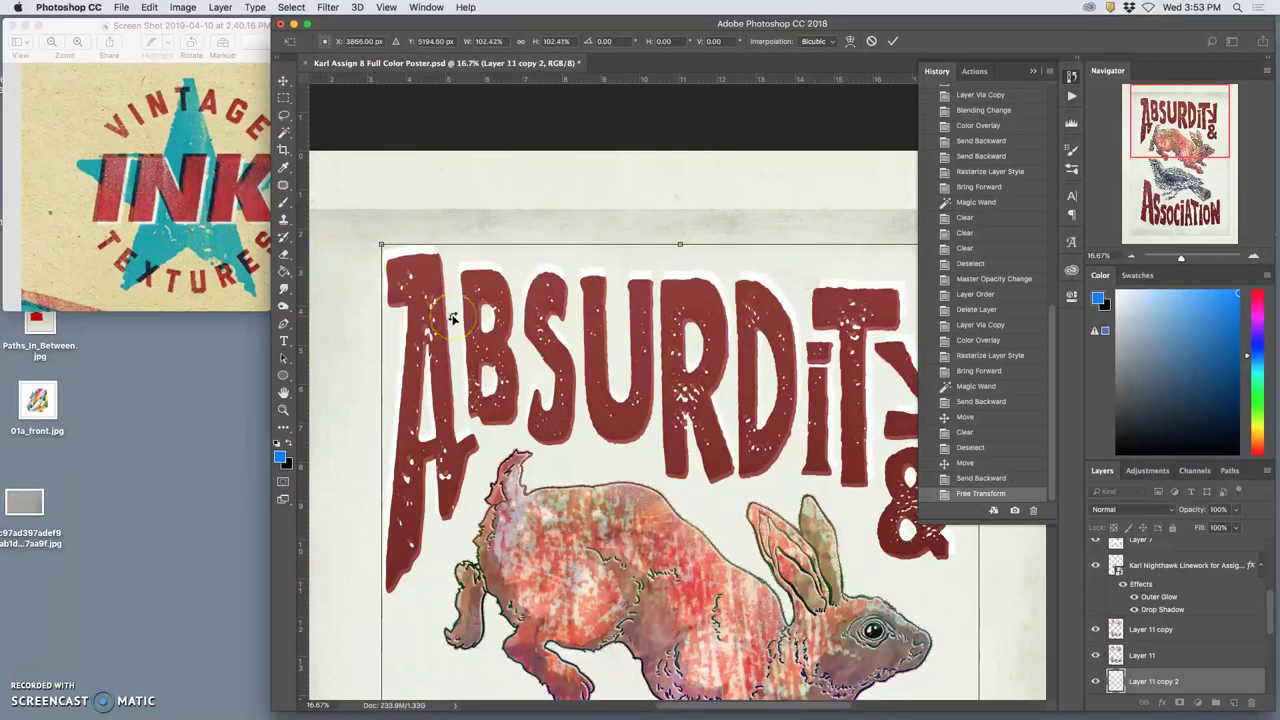
pyautogui.moveTo(452, 318); pyautogui.dragTo(453, 318)
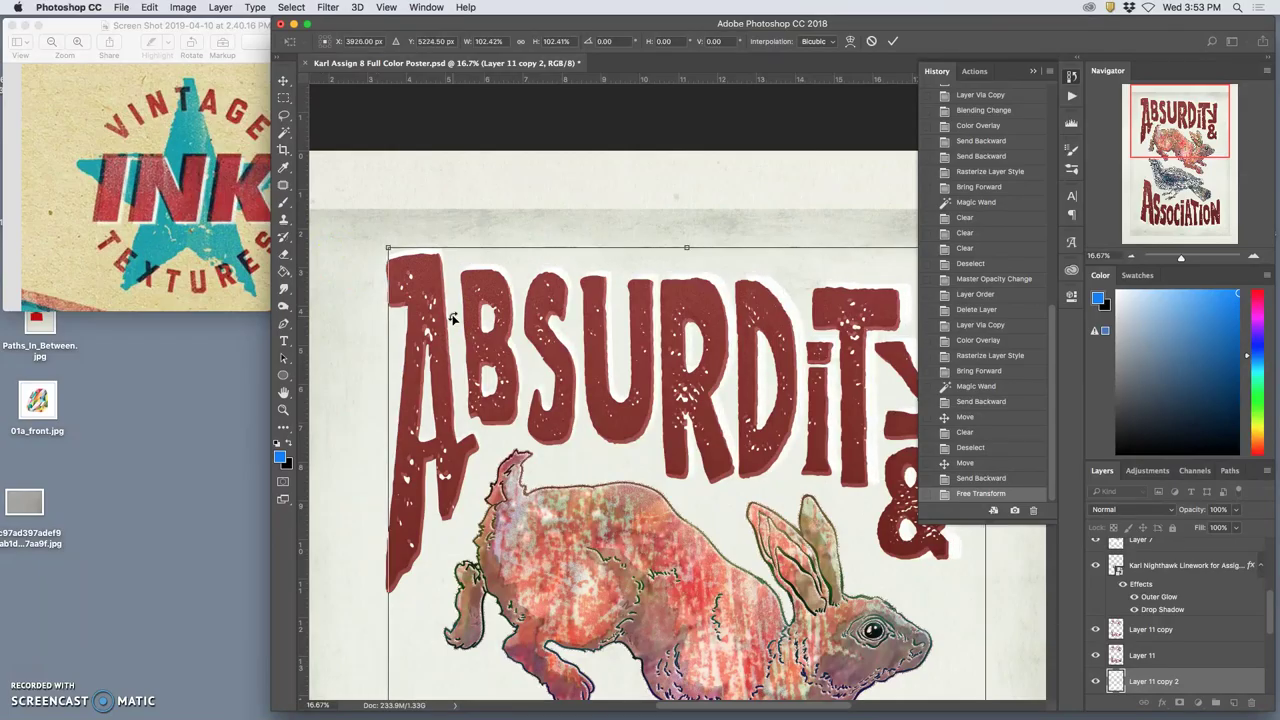
pyautogui.press('super+minus')
pyautogui.press('super+minus')
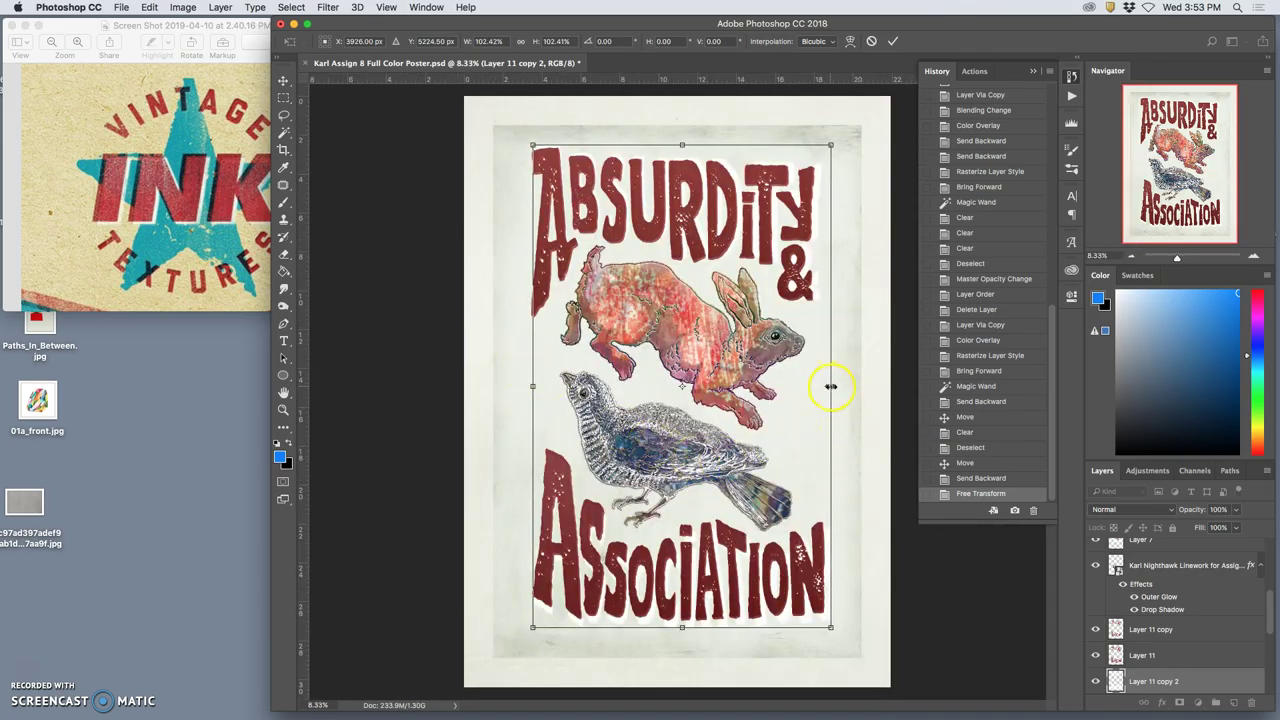
pyautogui.moveTo(828, 387); pyautogui.dragTo(831, 388)
pyautogui.moveTo(831, 627); pyautogui.dragTo(834, 623)
pyautogui.press('Down')
pyautogui.press('Down')
pyautogui.press('Right')
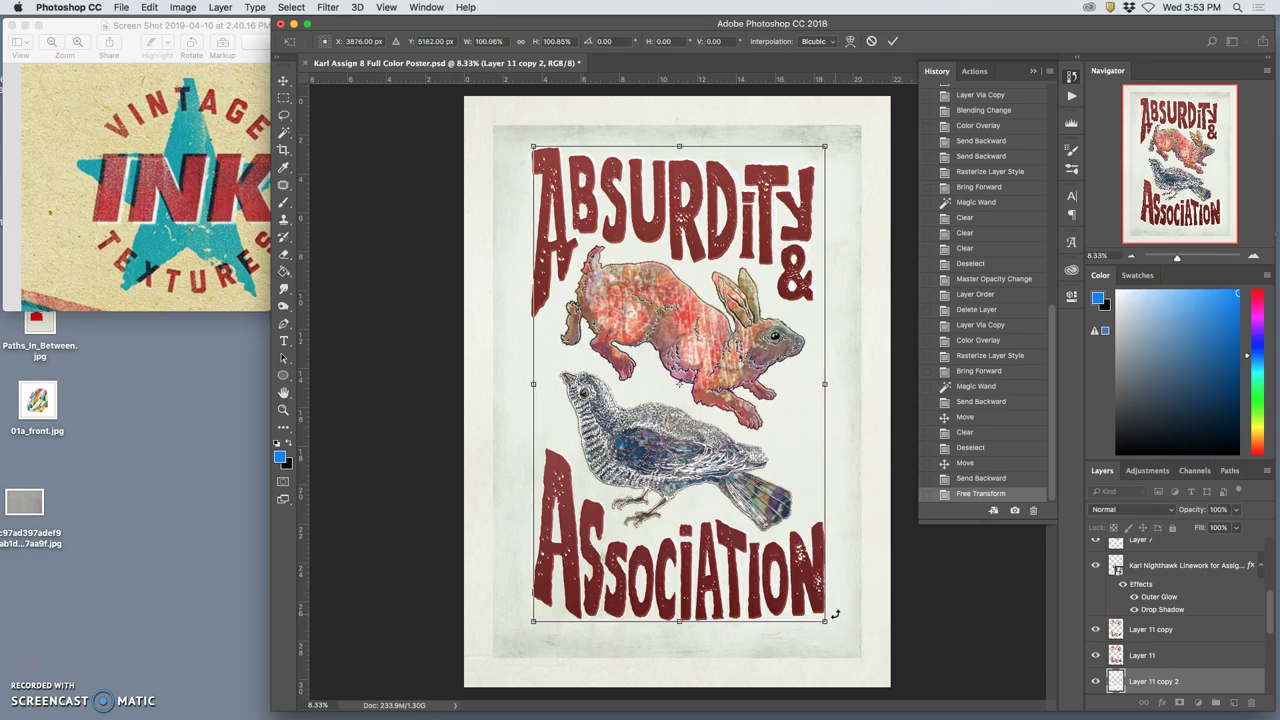
# Check the lettering up close and commit the resize of Layer 11 copy 2.
pyautogui.press('super+equal')
pyautogui.press('super+equal')
pyautogui.press('super+equal')
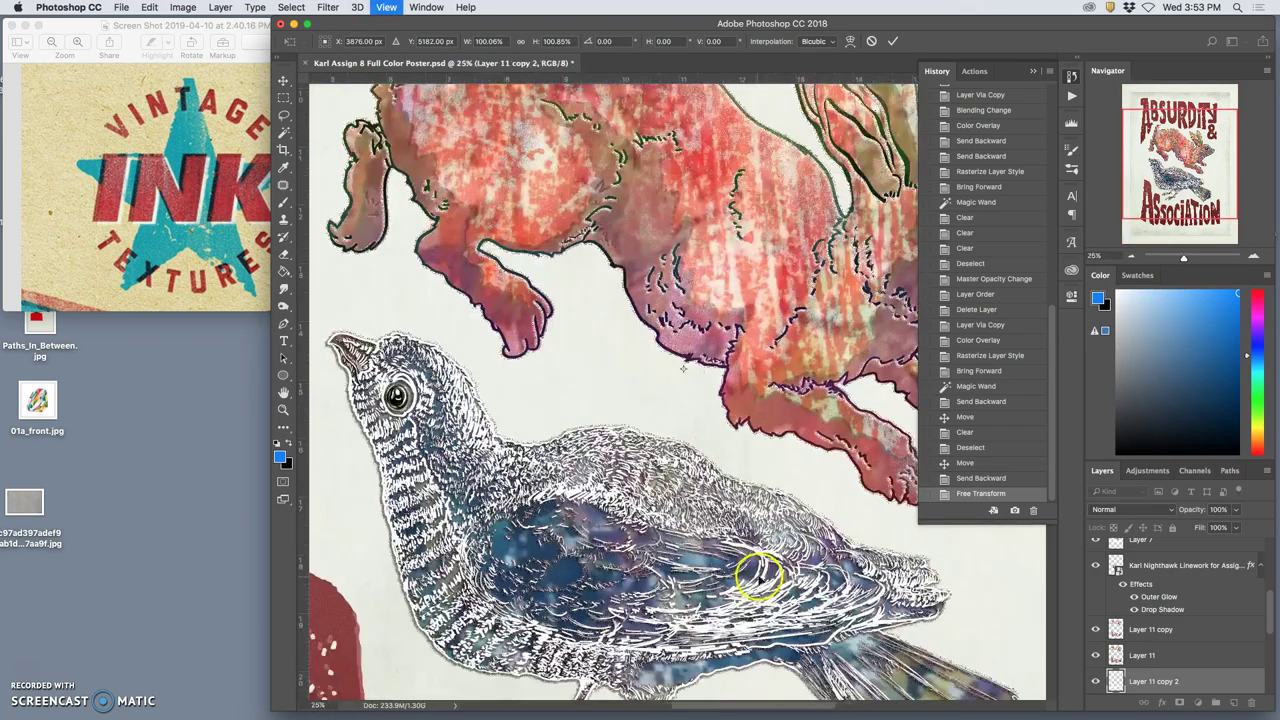
pyautogui.scroll(10, 760, 570)
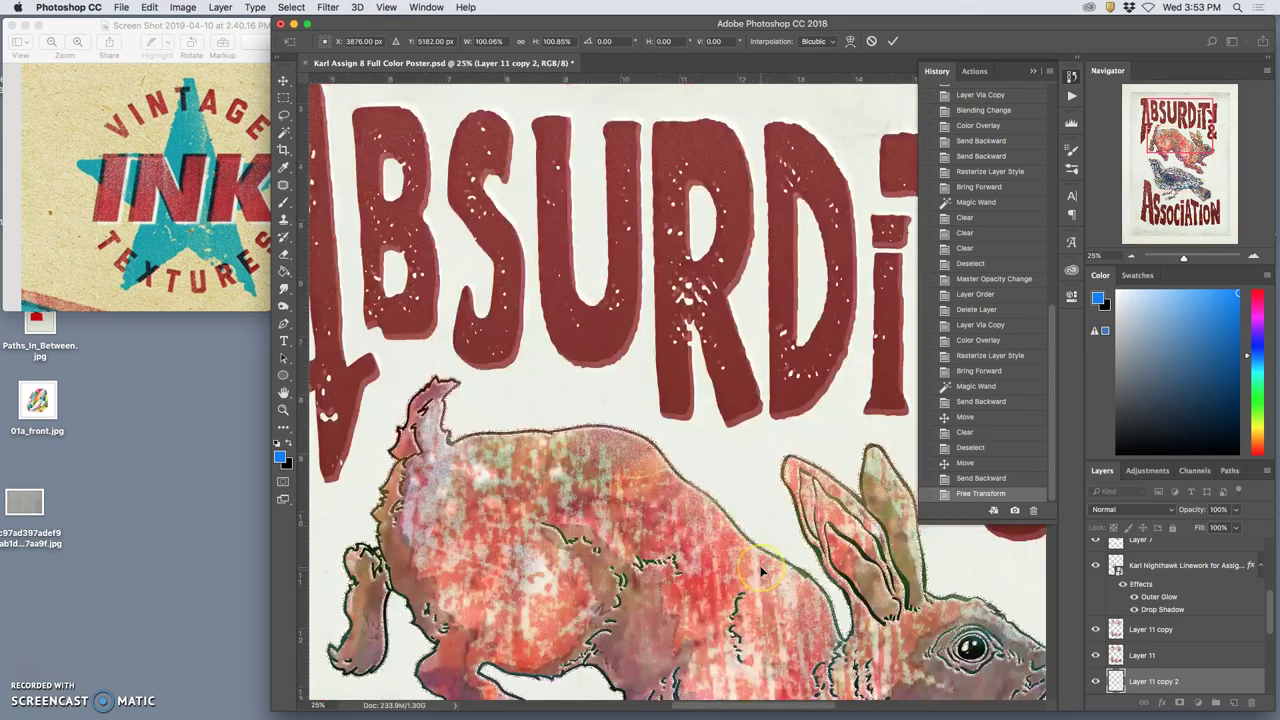
pyautogui.hscroll(5, 760, 570)
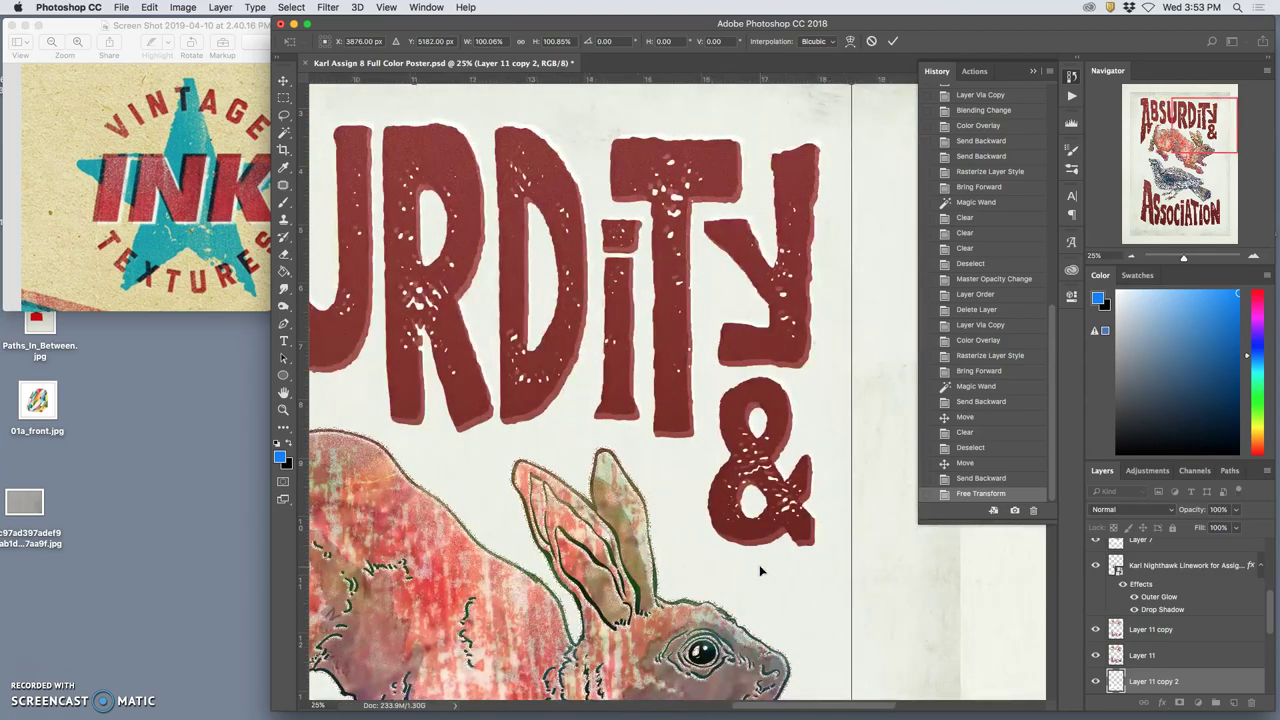
pyautogui.scroll(-2, 760, 570)
pyautogui.scroll(-15, 760, 570)
pyautogui.hscroll(-6, 750, 570)
pyautogui.hscroll(-2, 740, 570)
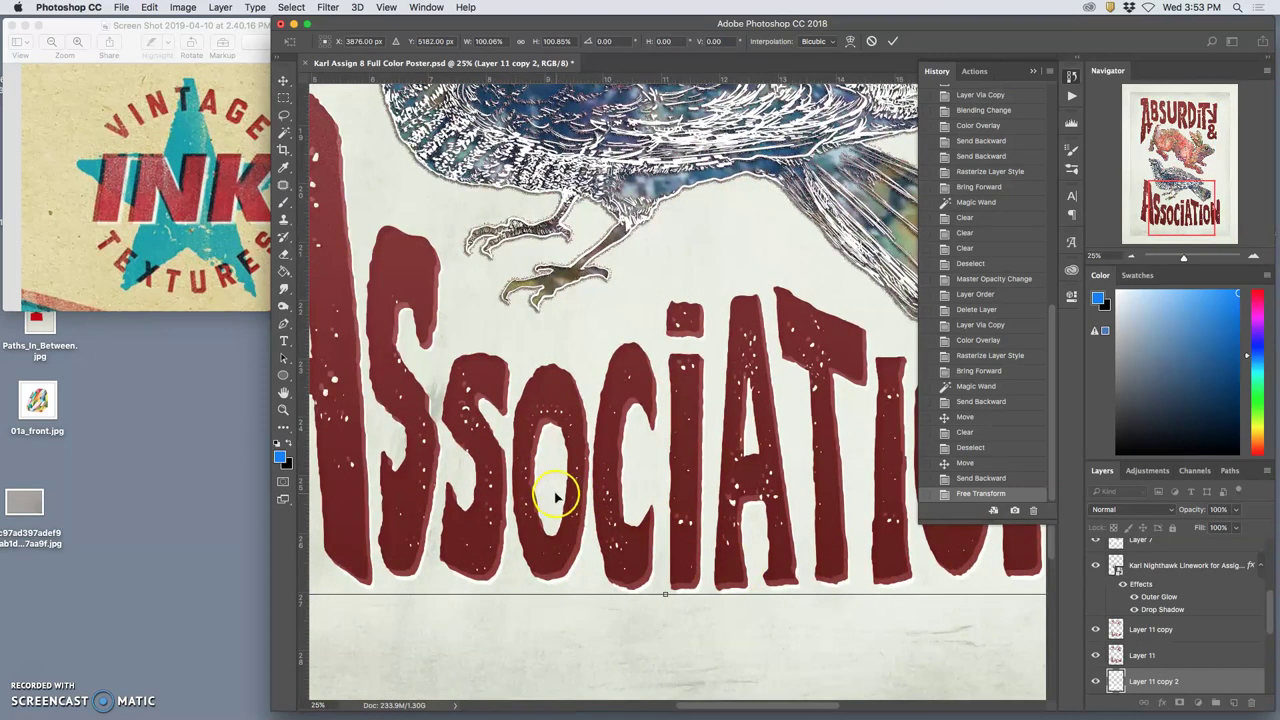
pyautogui.press('Return')
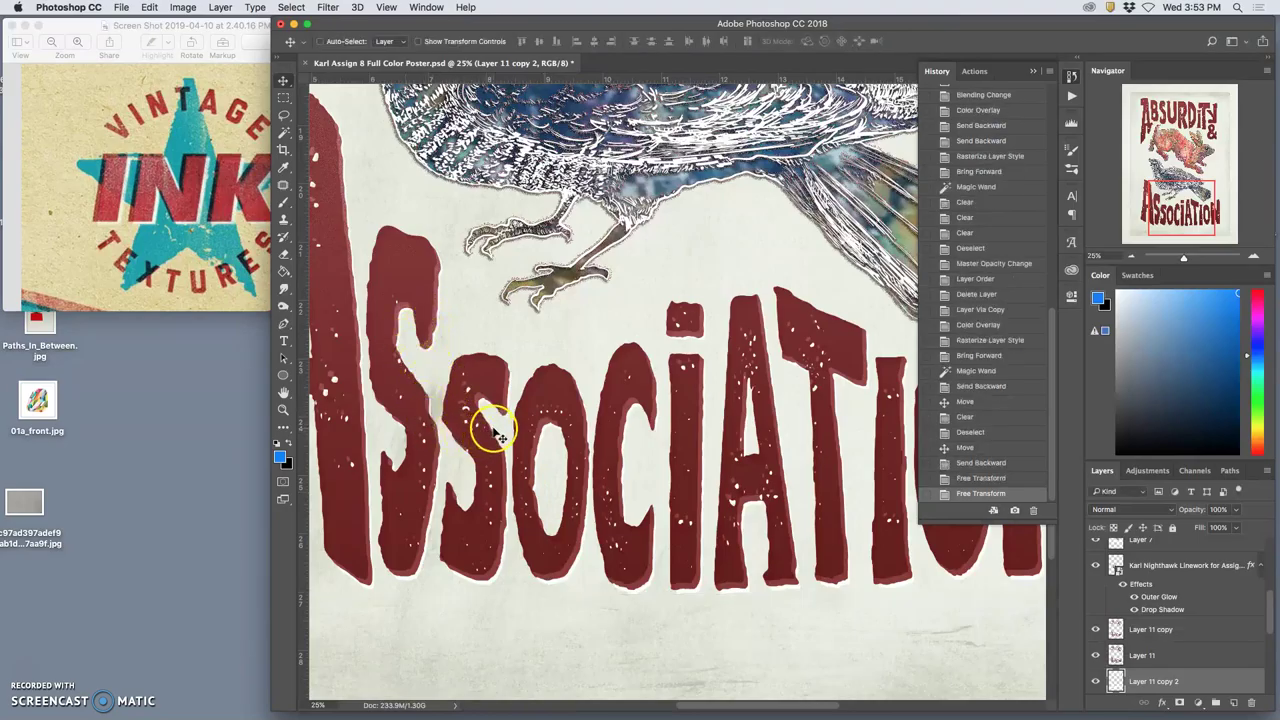
# Hide Layer 11 and show Layer 11 copy so the lettering appears pink.
pyautogui.scroll(-4, 508, 430)
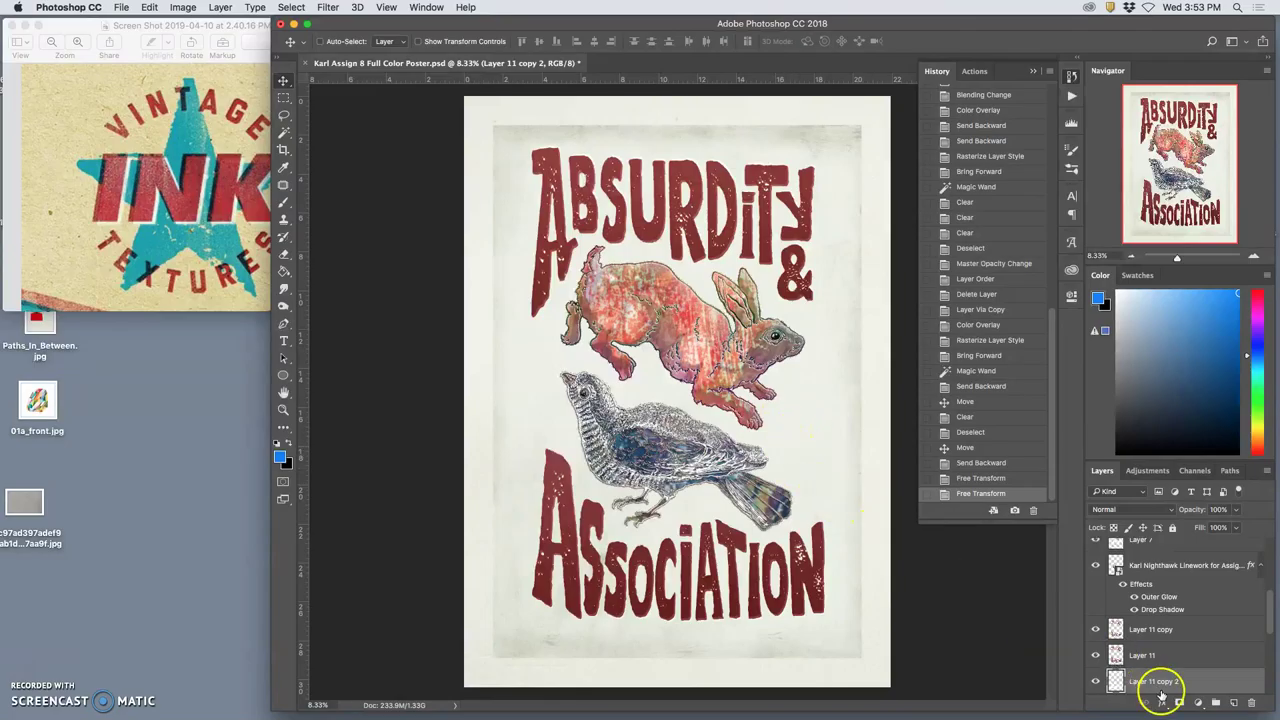
pyautogui.click(1100, 631)
pyautogui.click(1100, 656)
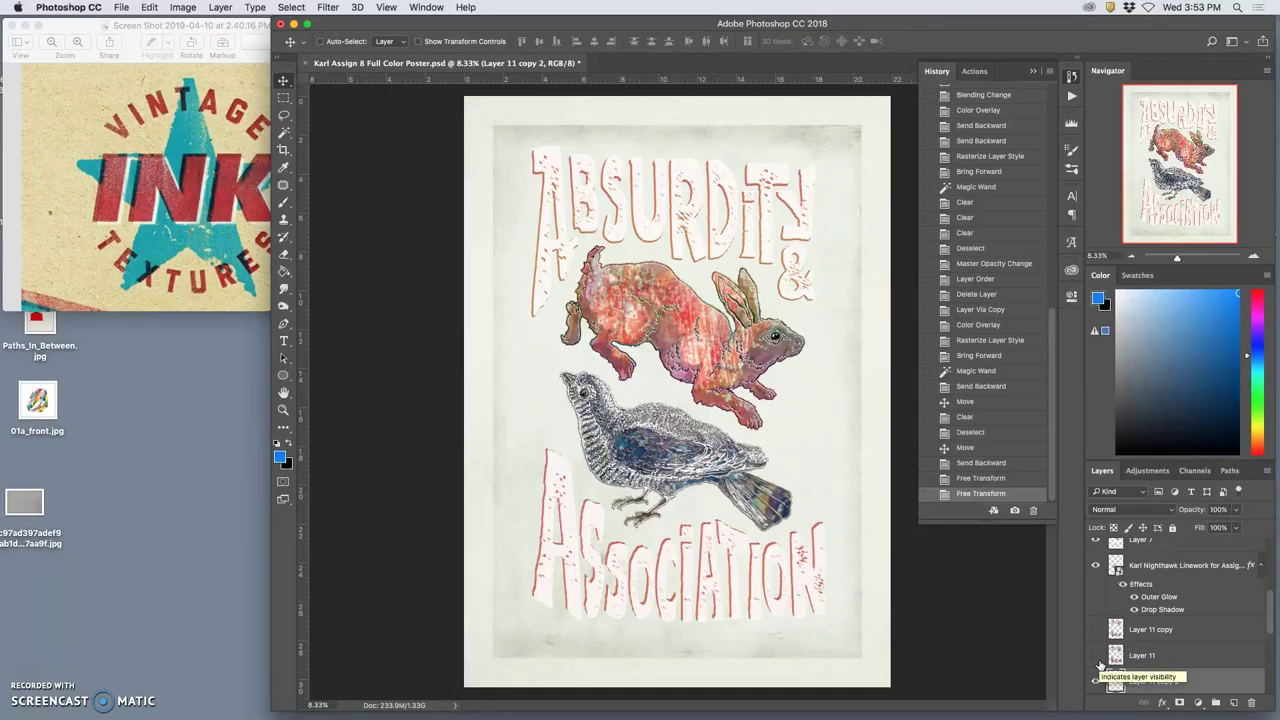
pyautogui.click(1097, 631)
pyautogui.click(1097, 631)
pyautogui.click(1095, 660)
pyautogui.click(1095, 660)
pyautogui.click(1095, 660)
pyautogui.scroll(-4, 1106, 663)
pyautogui.scroll(4, 1106, 663)
pyautogui.scroll(1, 1104, 660)
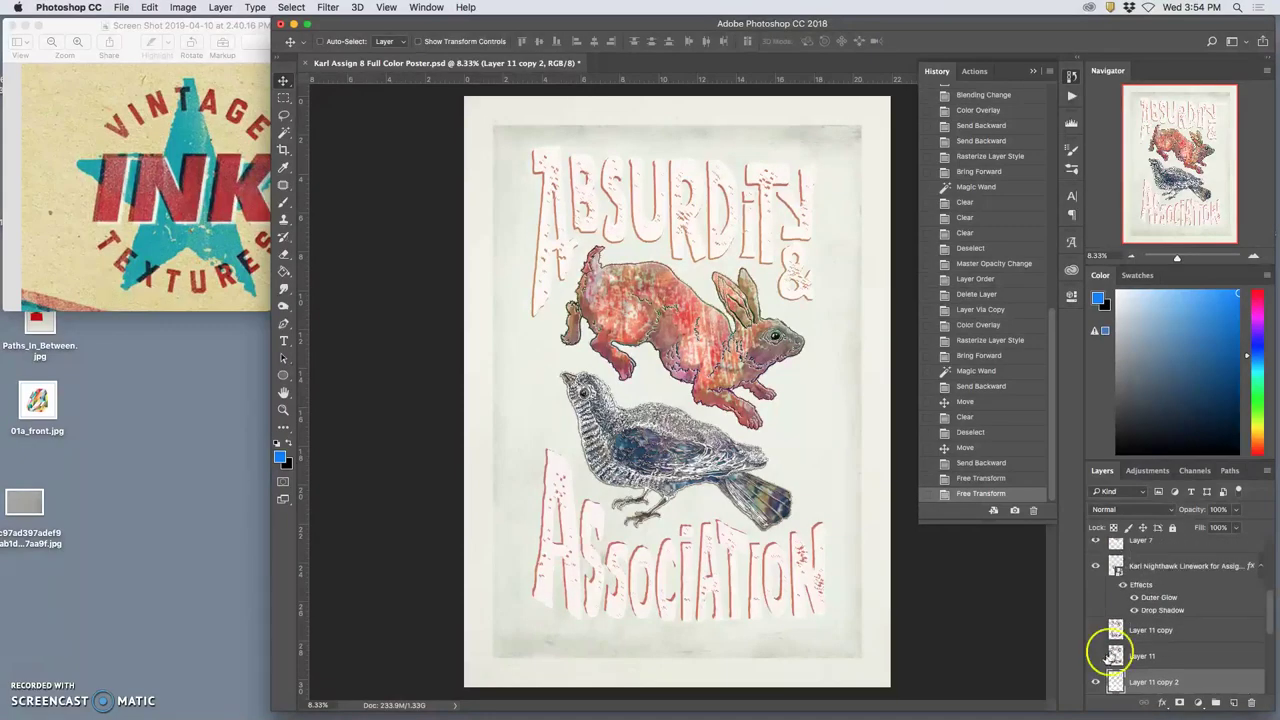
pyautogui.click(1097, 632)
pyautogui.click(1096, 630)
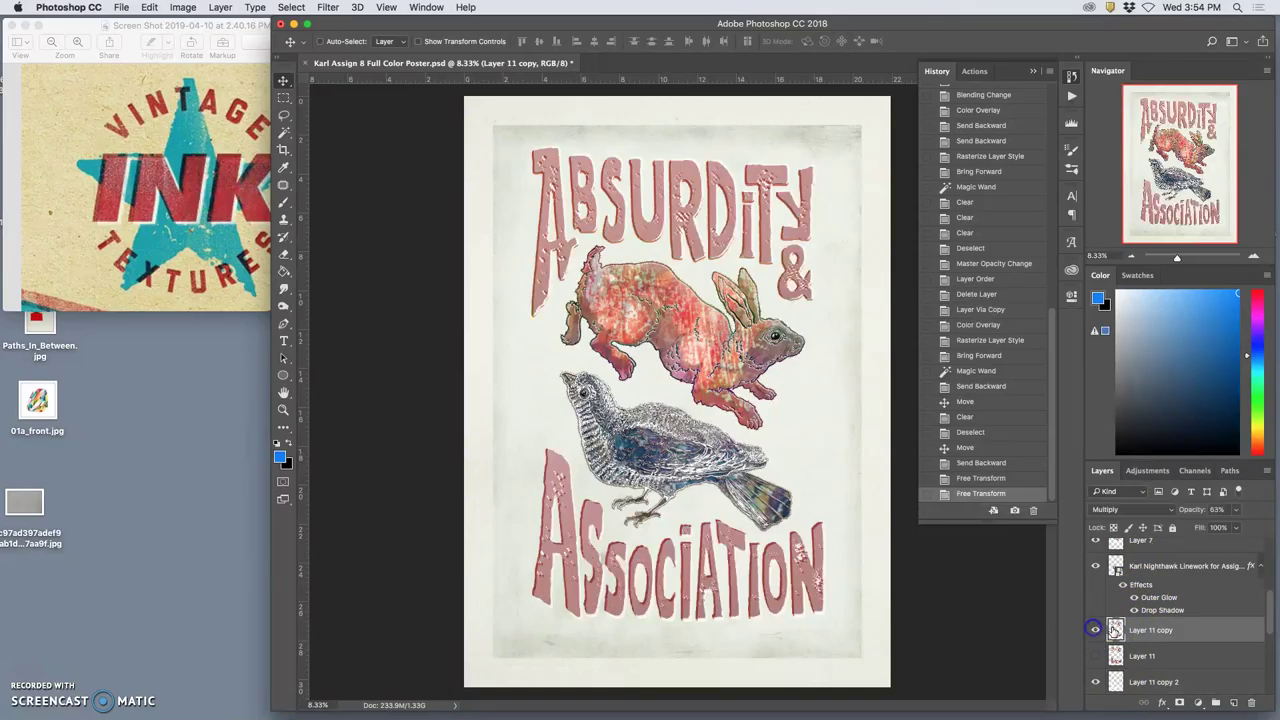
# Duplicate the lettering as Layer 11 copy 3 and try it below Layer 11 copy 2.
pyautogui.hotkey('ctrl', 'j')
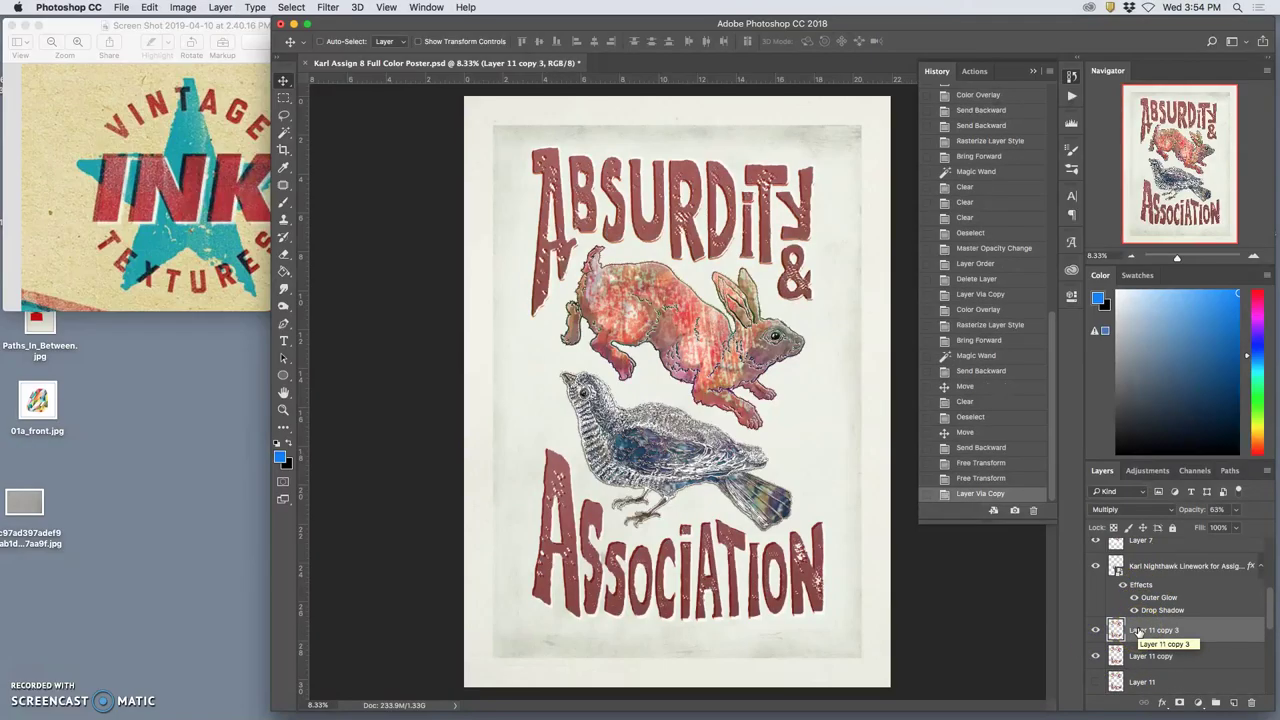
pyautogui.click(1120, 640)
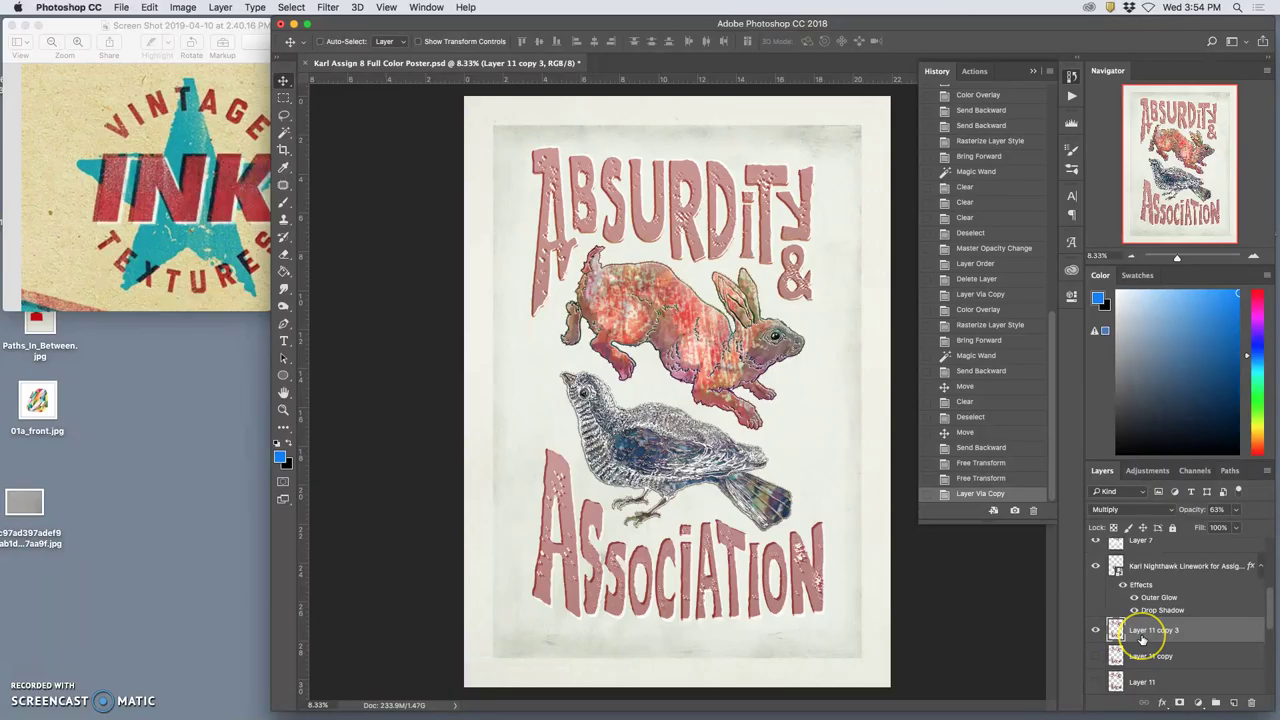
pyautogui.hotkey('ctrl', '[')
pyautogui.hotkey('ctrl', '[')
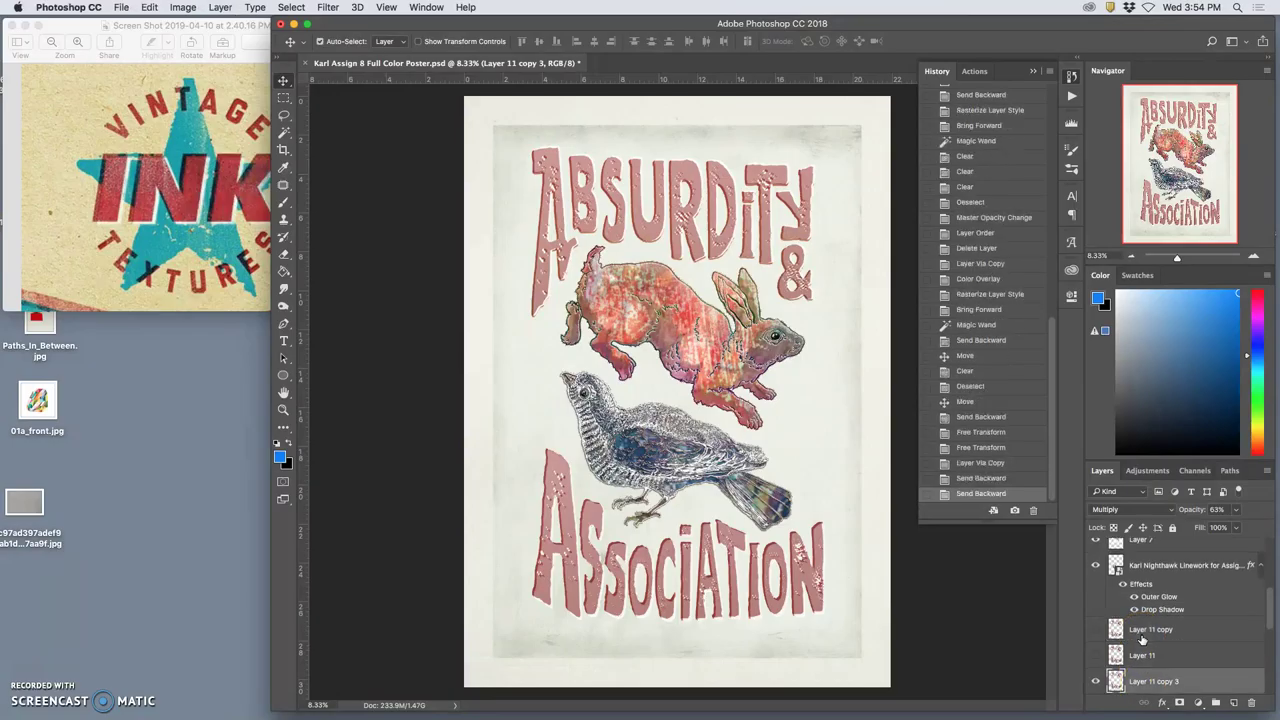
pyautogui.hotkey('ctrl', '[')
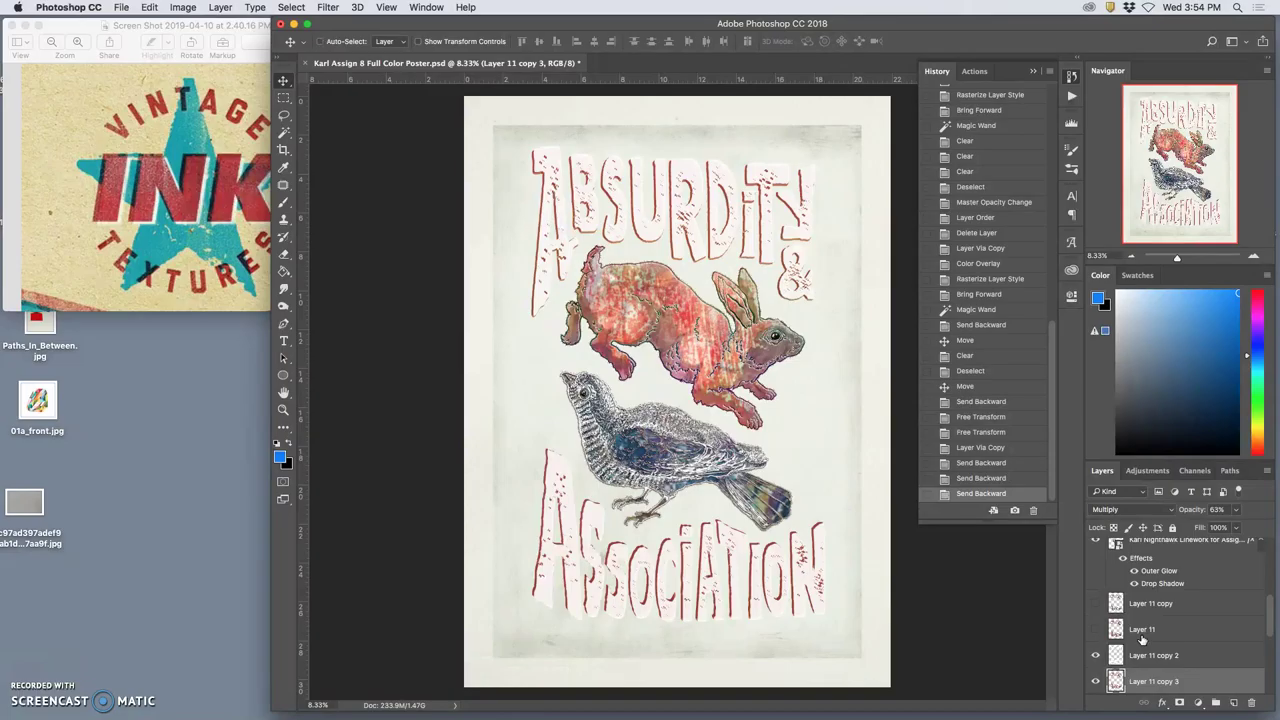
pyautogui.hotkey('ctrl', ']')
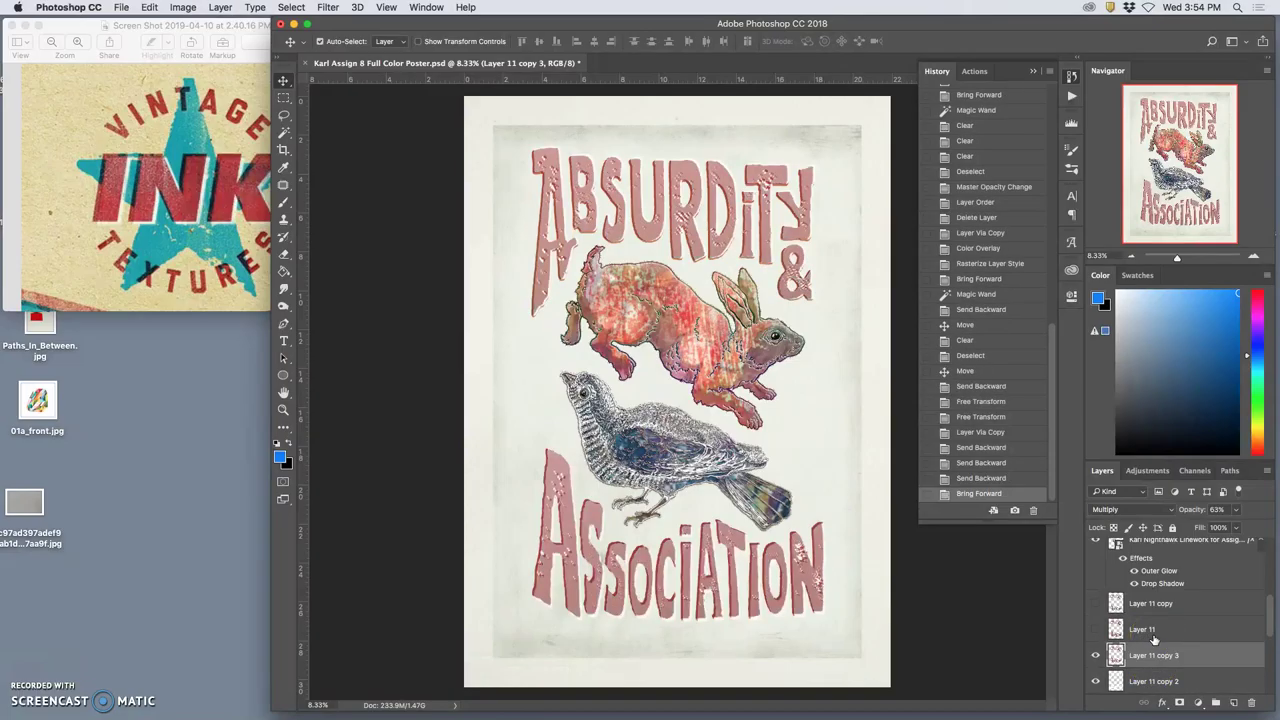
pyautogui.hotkey('ctrl', '[')
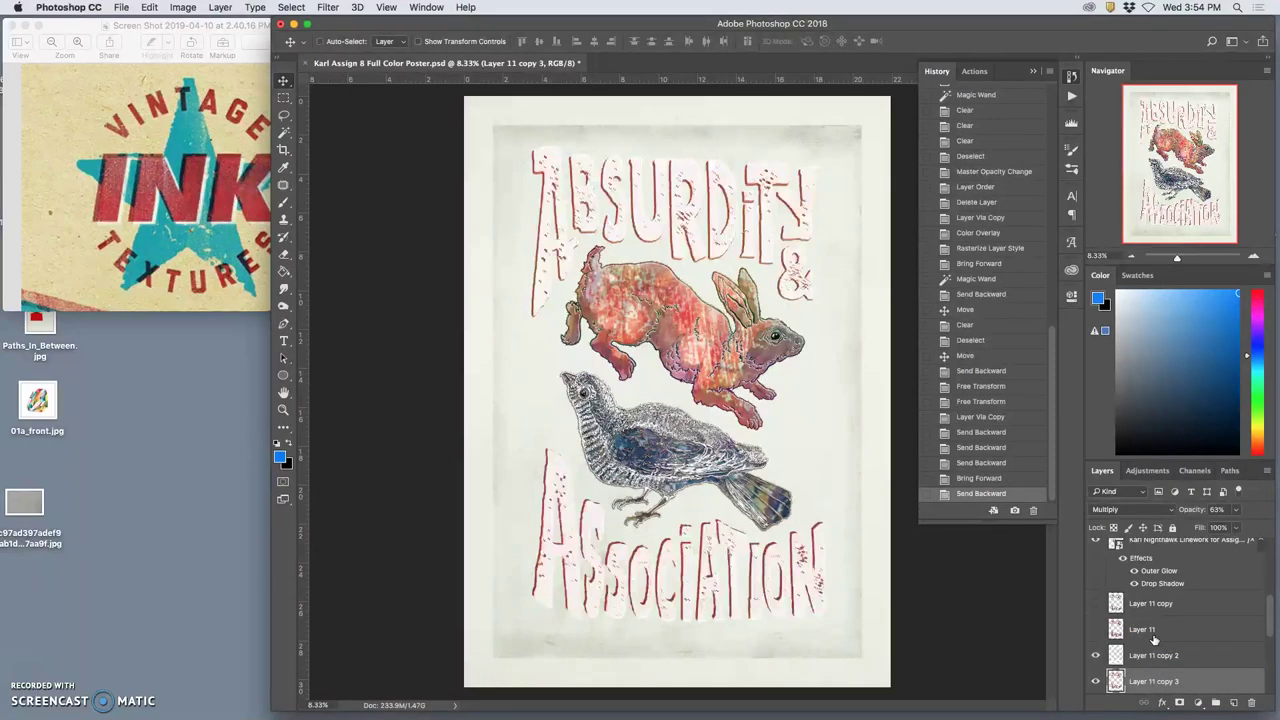
# Inspect the texture, then raise Layer 11 copy 3 above Layer 11 copy 2, keeping 63% opacity.
pyautogui.hotkey('ctrl', '=')
pyautogui.hotkey('ctrl', '=')
pyautogui.hotkey('ctrl', '=')
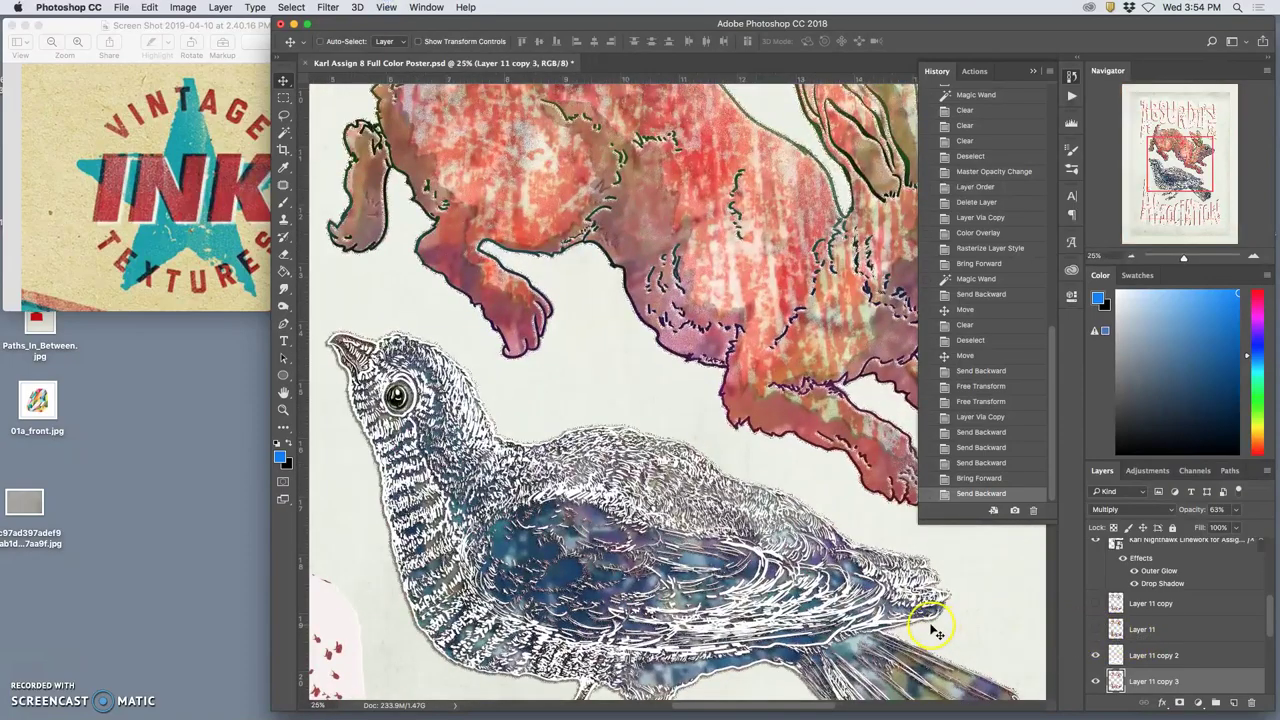
pyautogui.scroll(3, 935, 630)
pyautogui.scroll(3, 935, 630)
pyautogui.hscroll(4, 935, 630)
pyautogui.hscroll(2, 935, 630)
pyautogui.hscroll(-8, 935, 630)
pyautogui.scroll(-2, 935, 630)
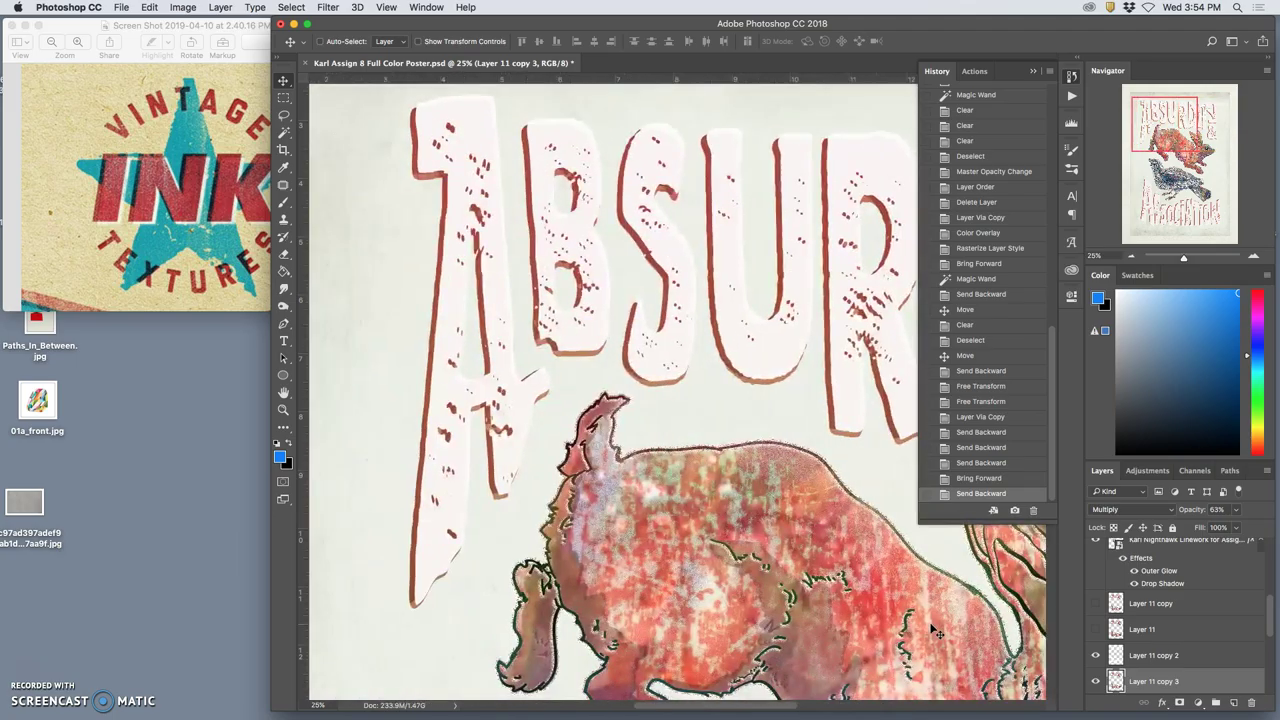
pyautogui.scroll(-8, 935, 630)
pyautogui.hscroll(2, 935, 630)
pyautogui.scroll(-3, 935, 630)
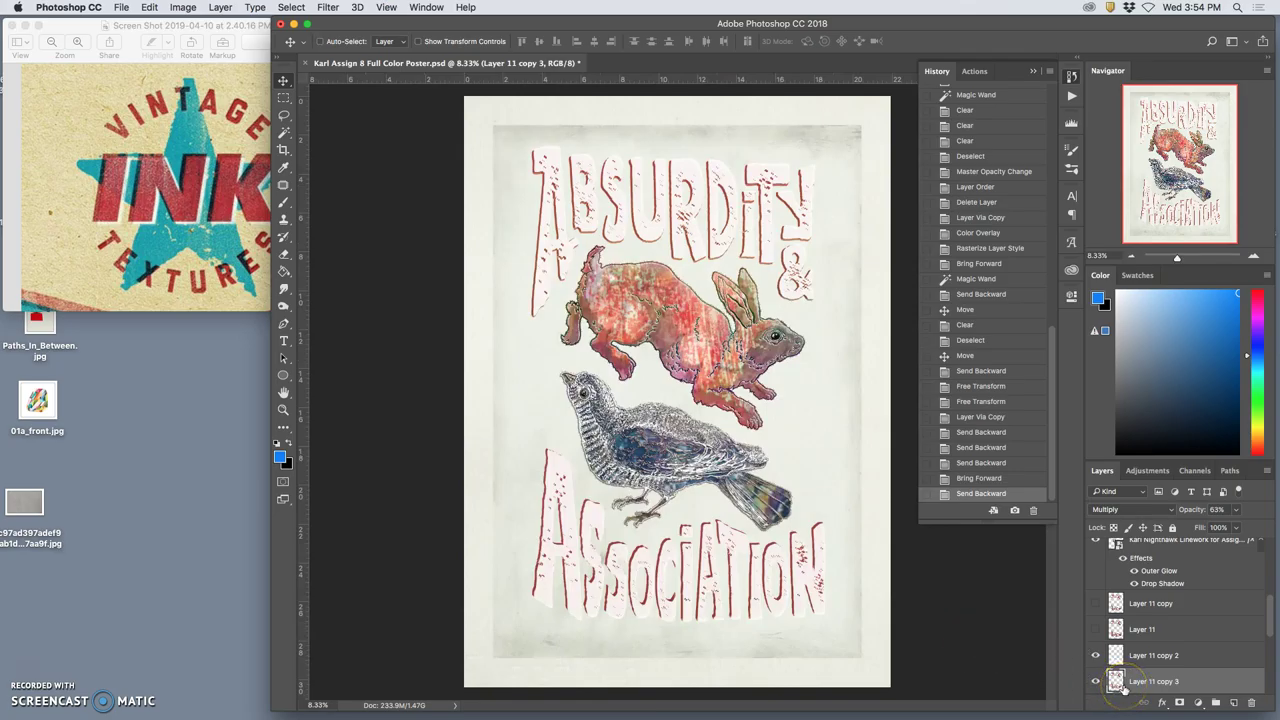
pyautogui.hotkey('ctrl', ']')
pyautogui.moveTo(1124, 696); pyautogui.dragTo(1205, 541)
pyautogui.click(1236, 509)
pyautogui.click(1277, 527)
# Blend Layer 11 copy 3 in Darken below the Nighthawk linework, with Layer 11 and Layer 11 copy visible.
pyautogui.click(1147, 511)
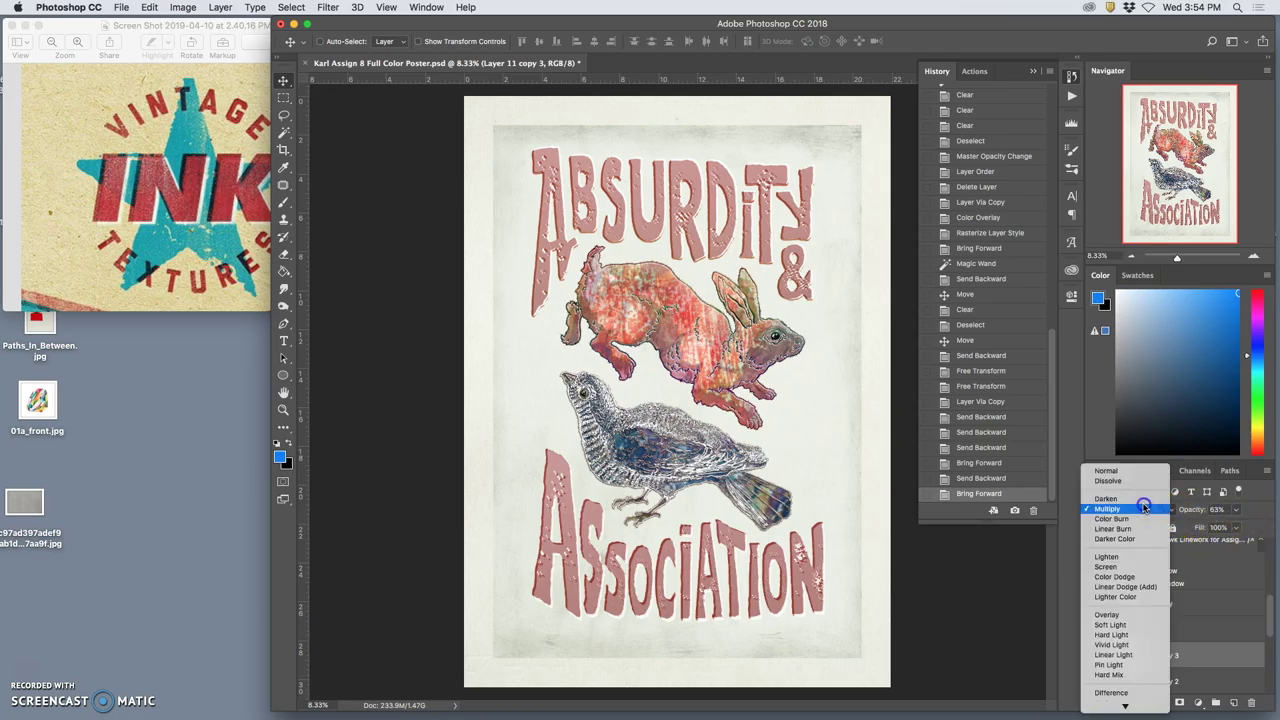
pyautogui.click(1140, 498)
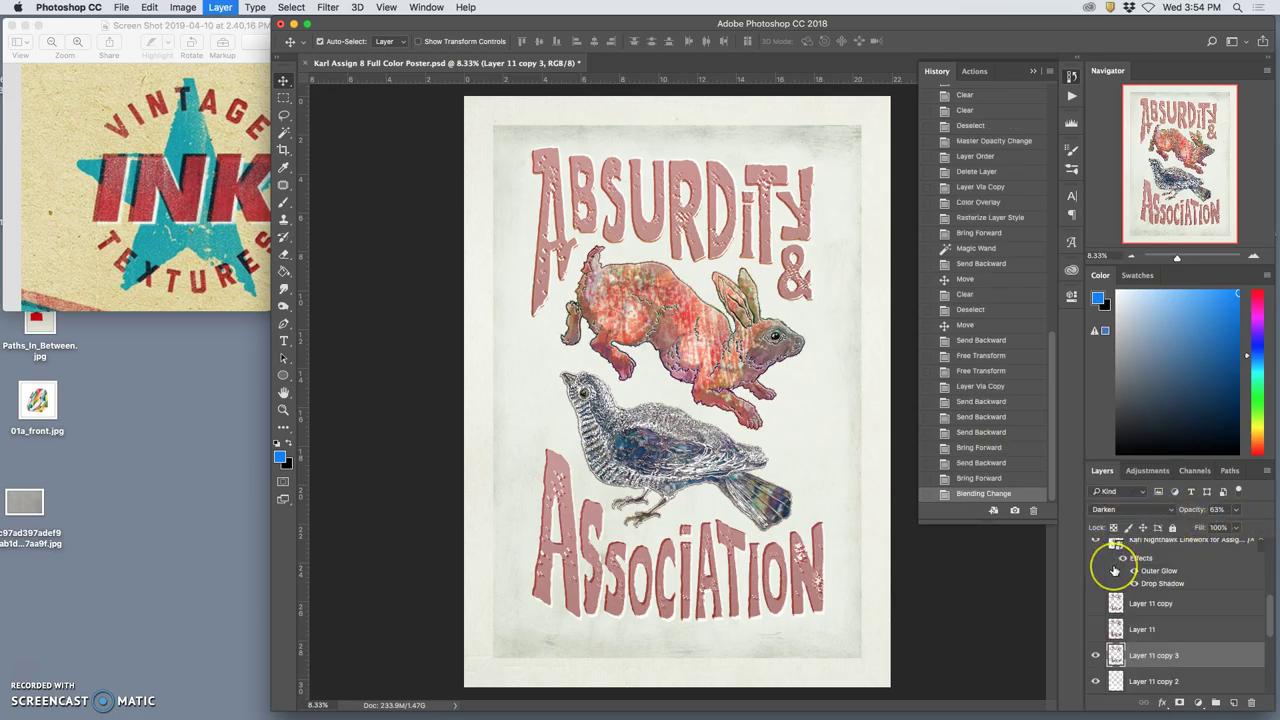
pyautogui.press('super+bracketright')
pyautogui.press('super+bracketright')
pyautogui.press('super+bracketright')
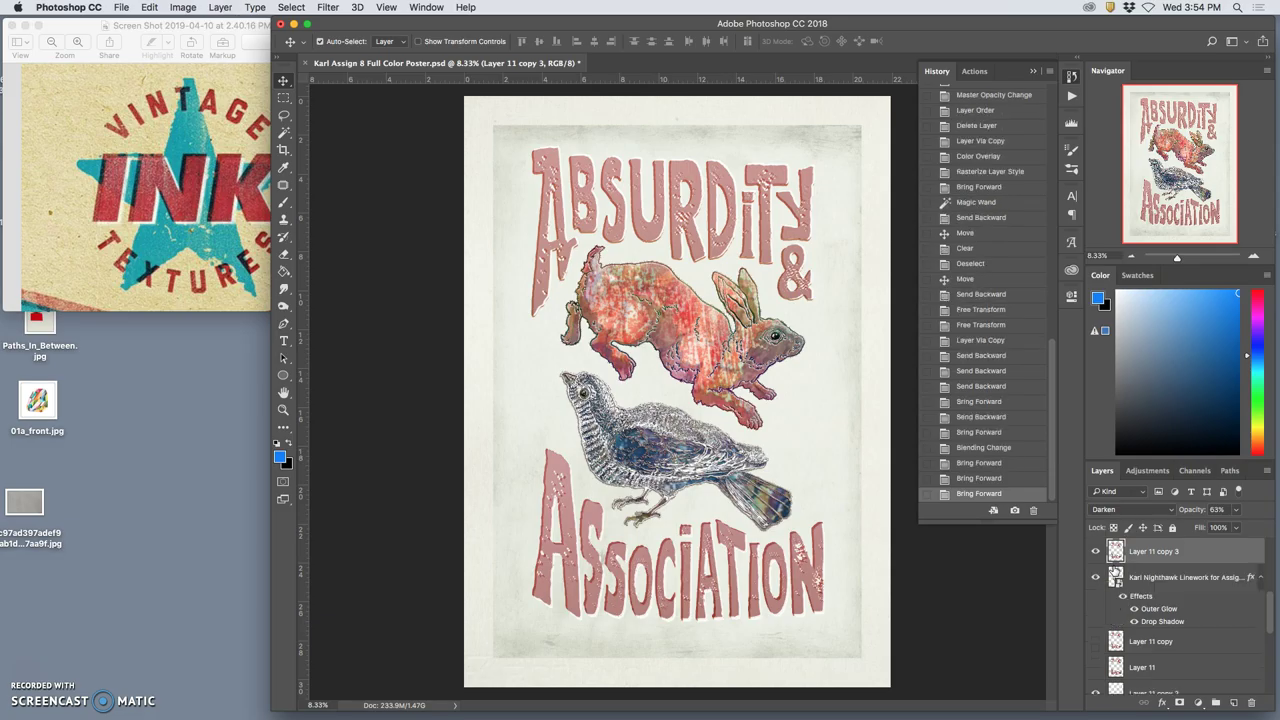
pyautogui.press('super+bracketleft')
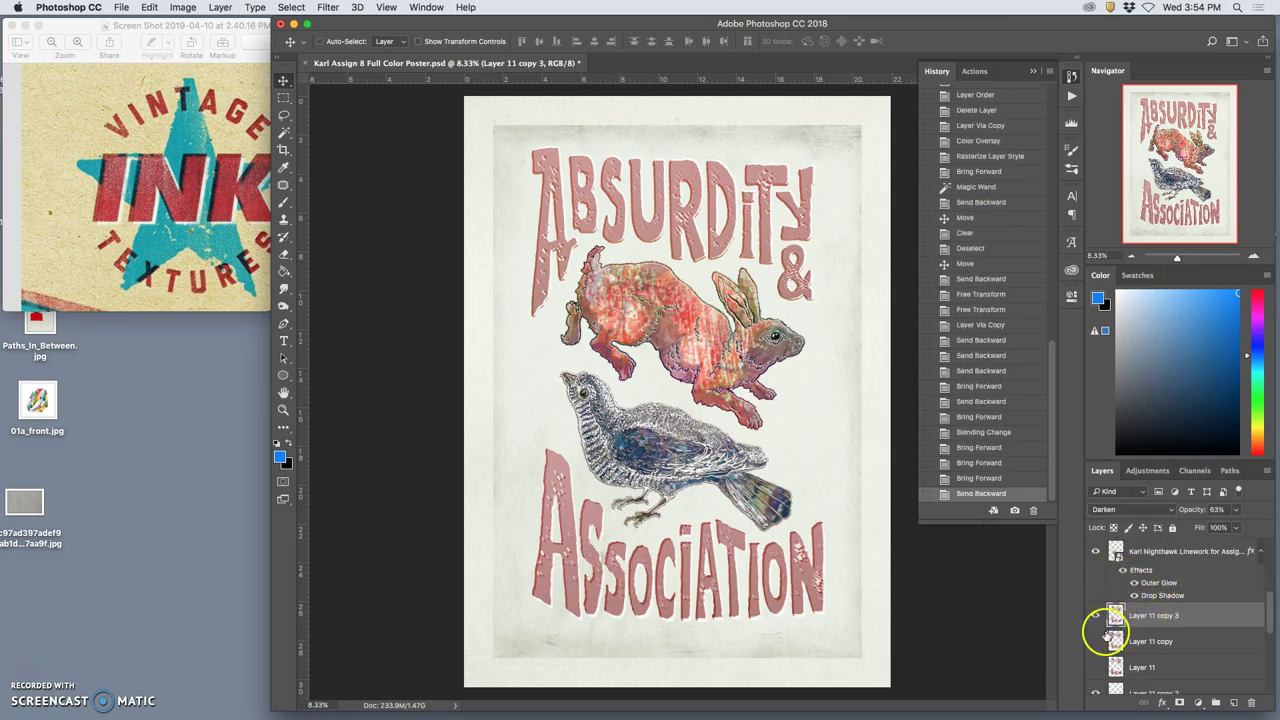
pyautogui.click(1096, 640)
pyautogui.click(1096, 667)
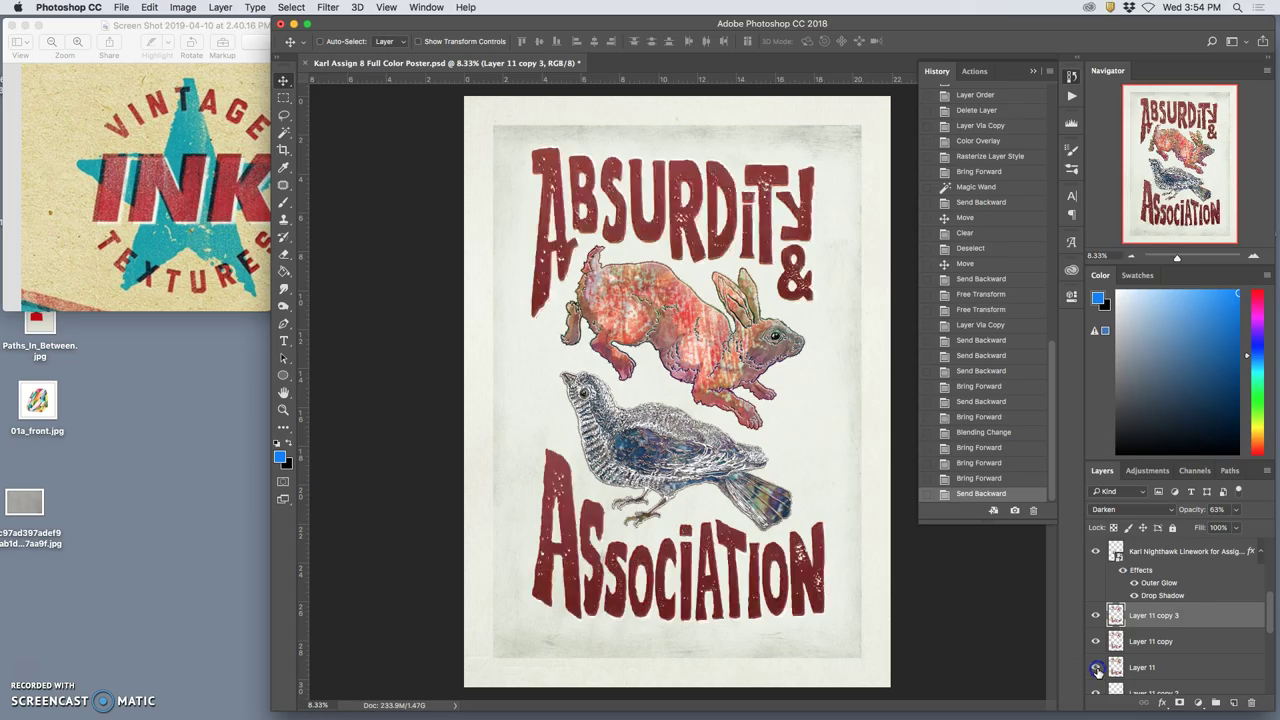
pyautogui.press('super+bracketright')
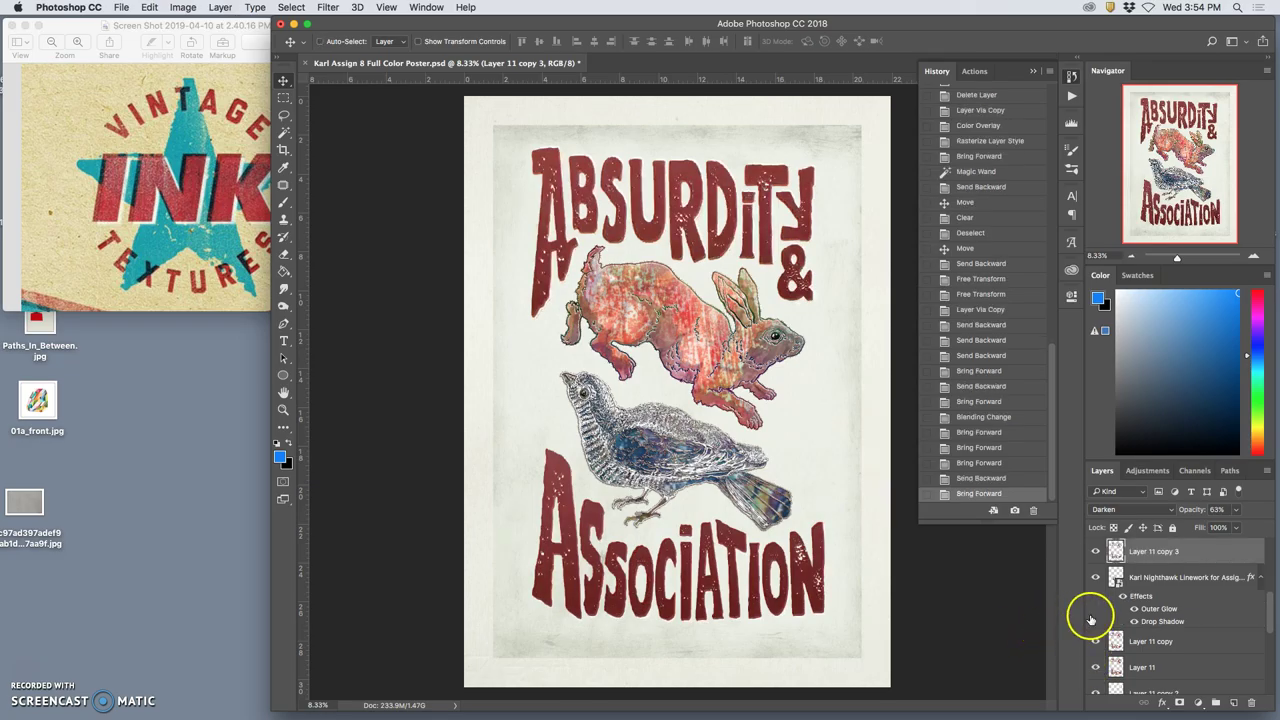
pyautogui.press('super+bracketleft')
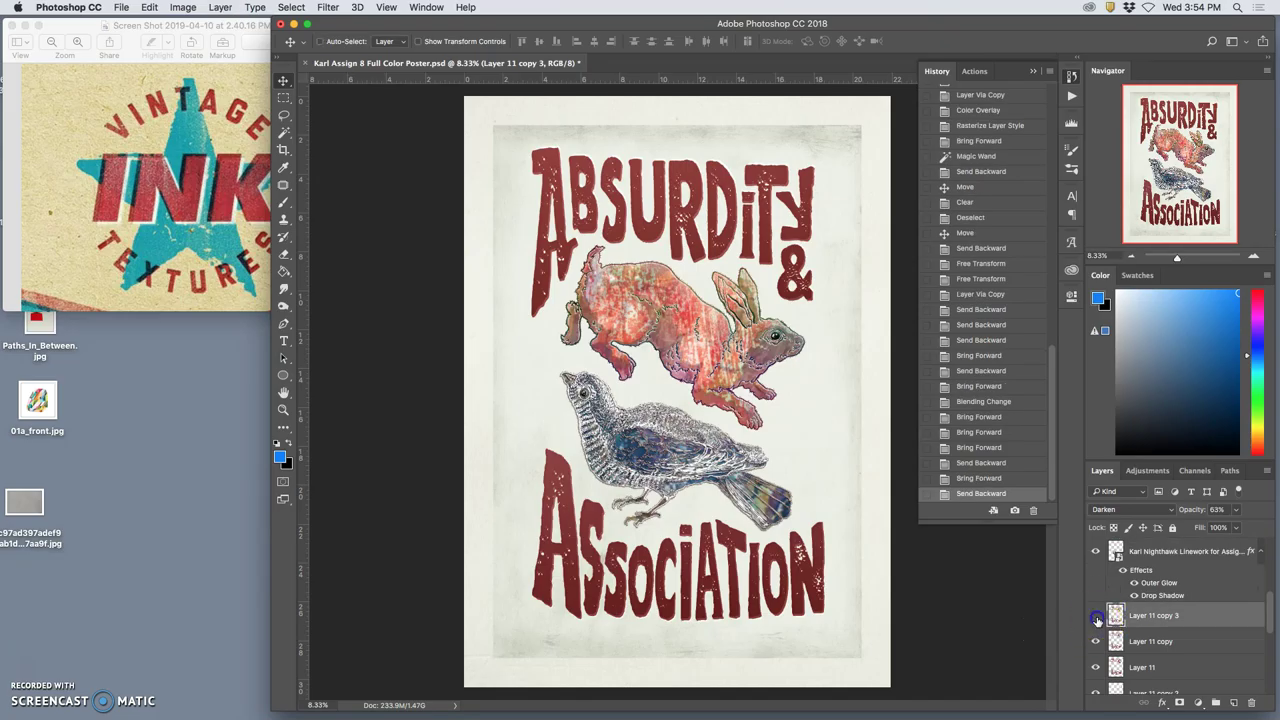
pyautogui.click(1096, 616)
pyautogui.click(1133, 620)
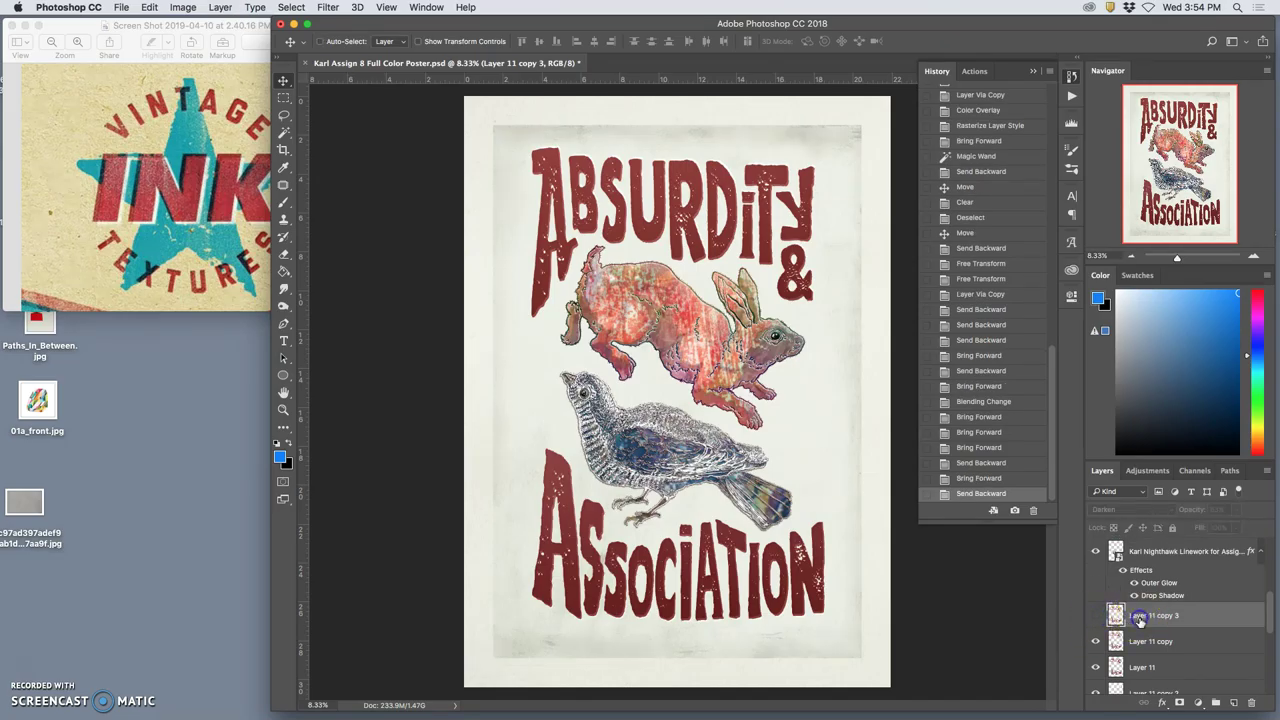
pyautogui.click(1095, 615)
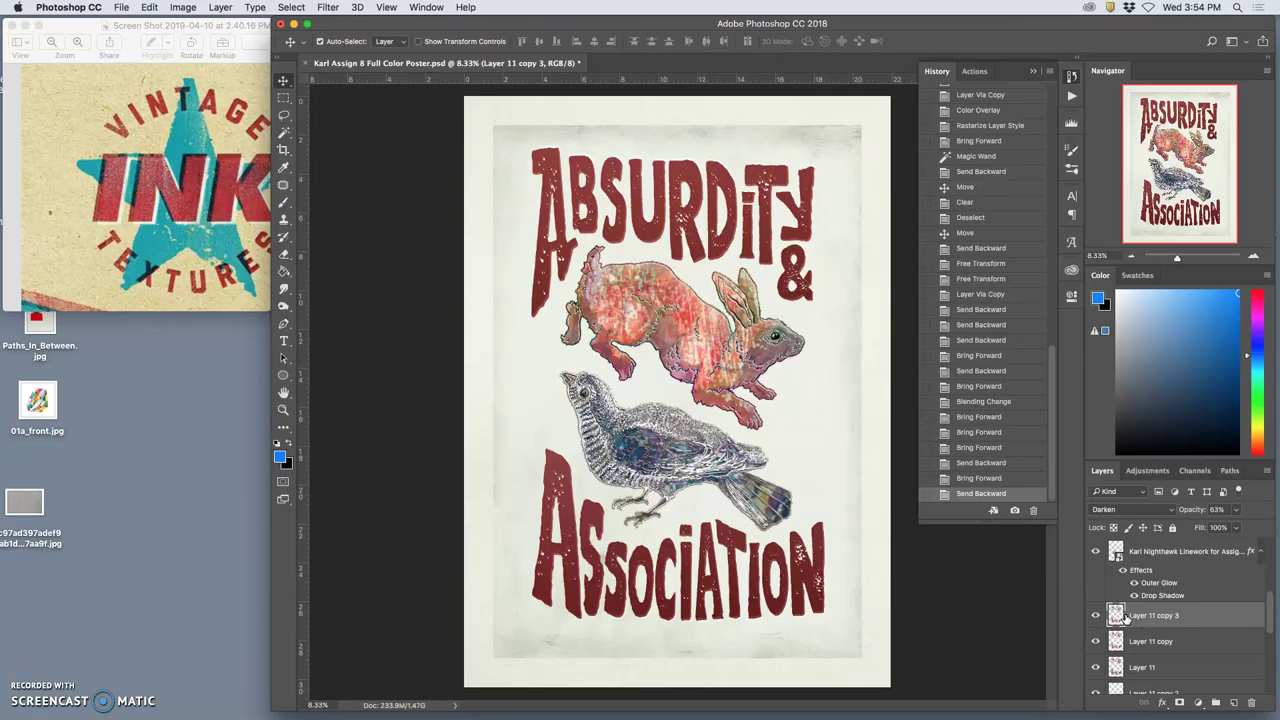
# Drag the il_fullxfull woodblock print image from the reference window into the poster.
pyautogui.scroll(3, 1011, 600)
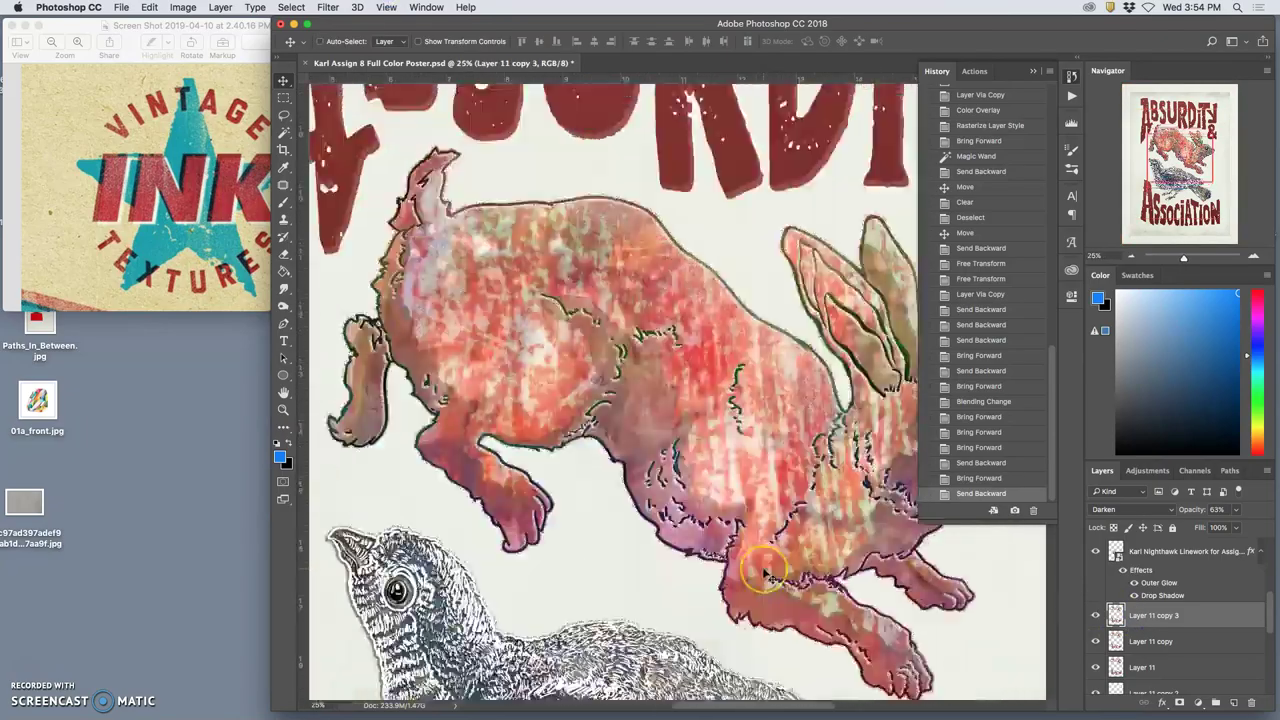
pyautogui.scroll(5, 764, 574)
pyautogui.hscroll(-4, 764, 574)
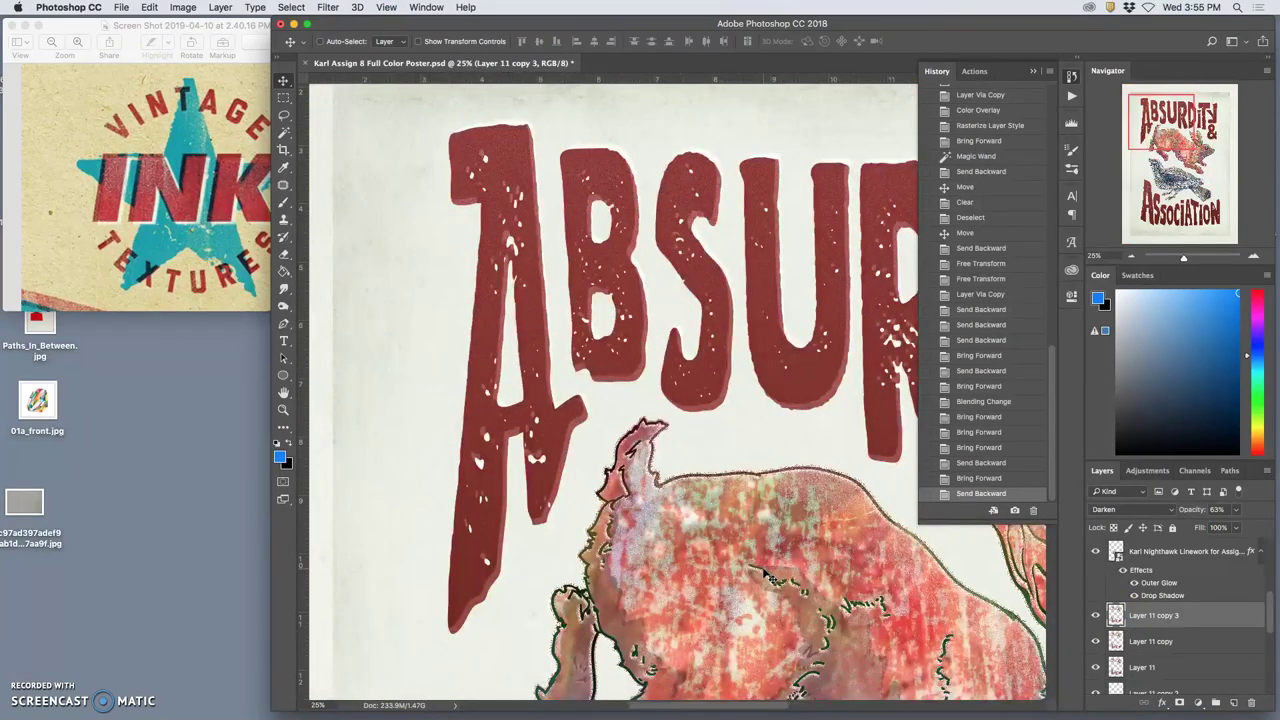
pyautogui.scroll(-3, 700, 548)
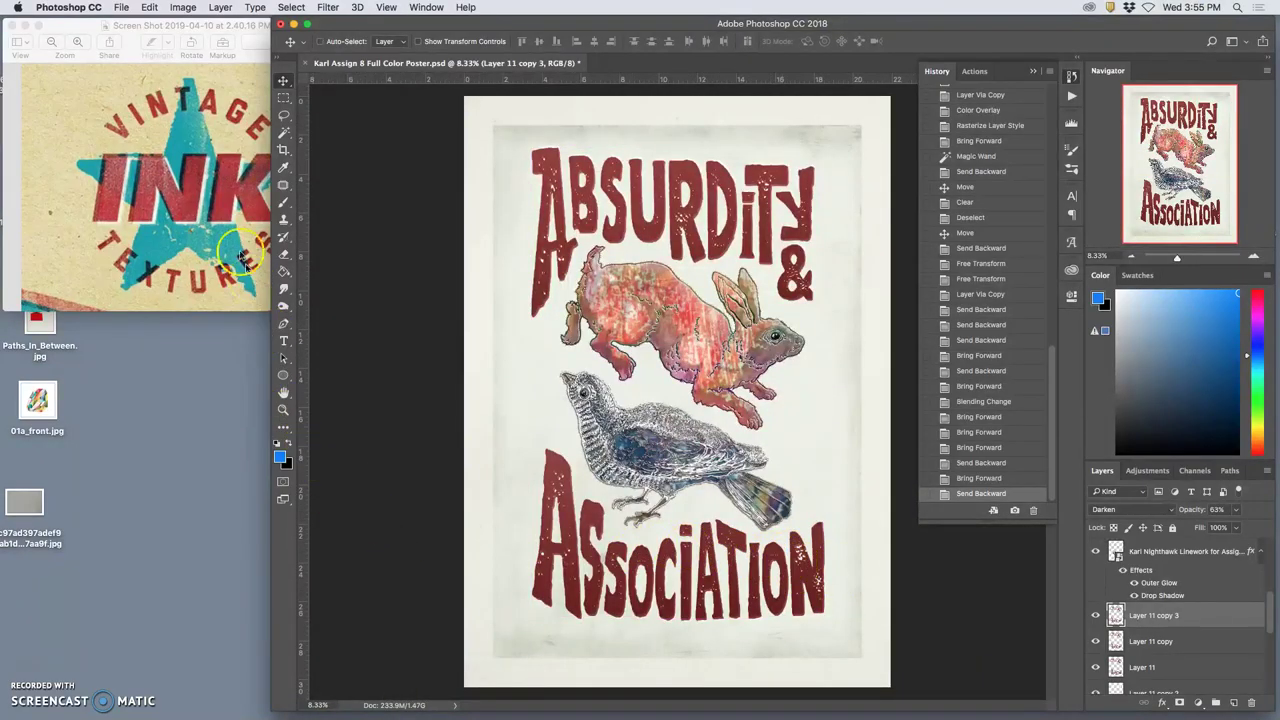
pyautogui.moveTo(134, 33); pyautogui.dragTo(141, 289)
pyautogui.click(38, 183)
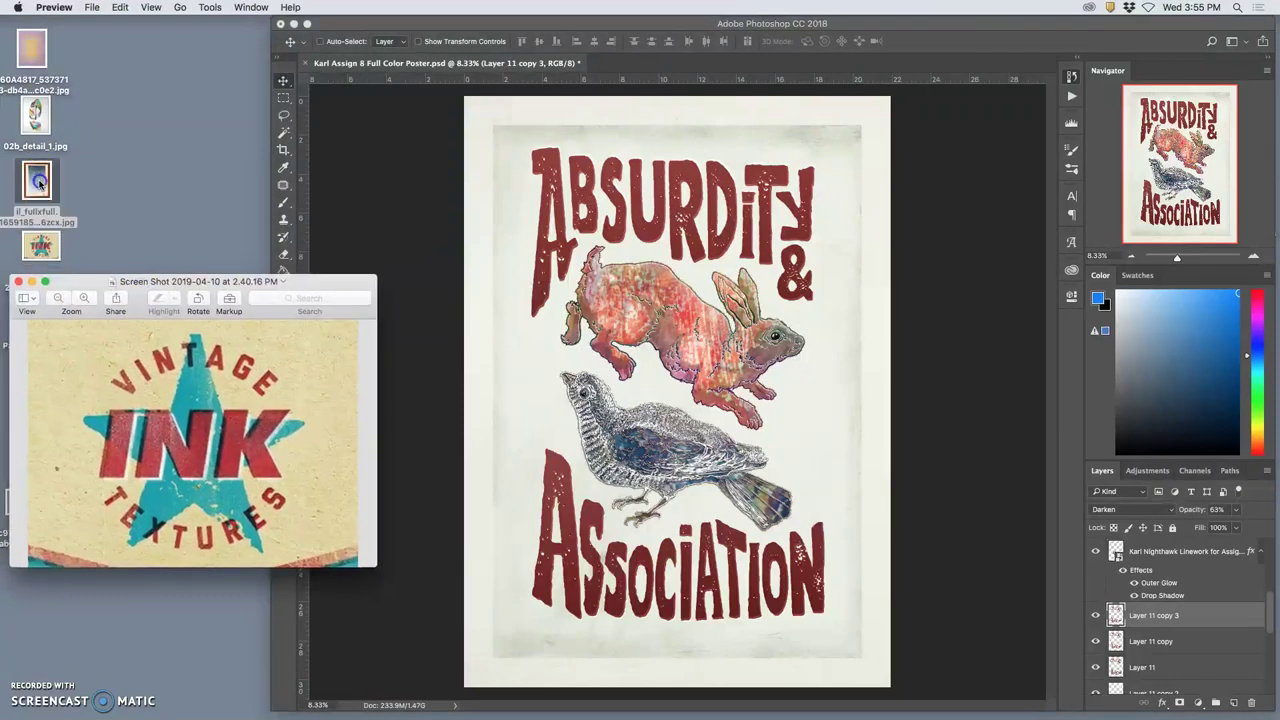
pyautogui.moveTo(38, 183); pyautogui.dragTo(640, 325)
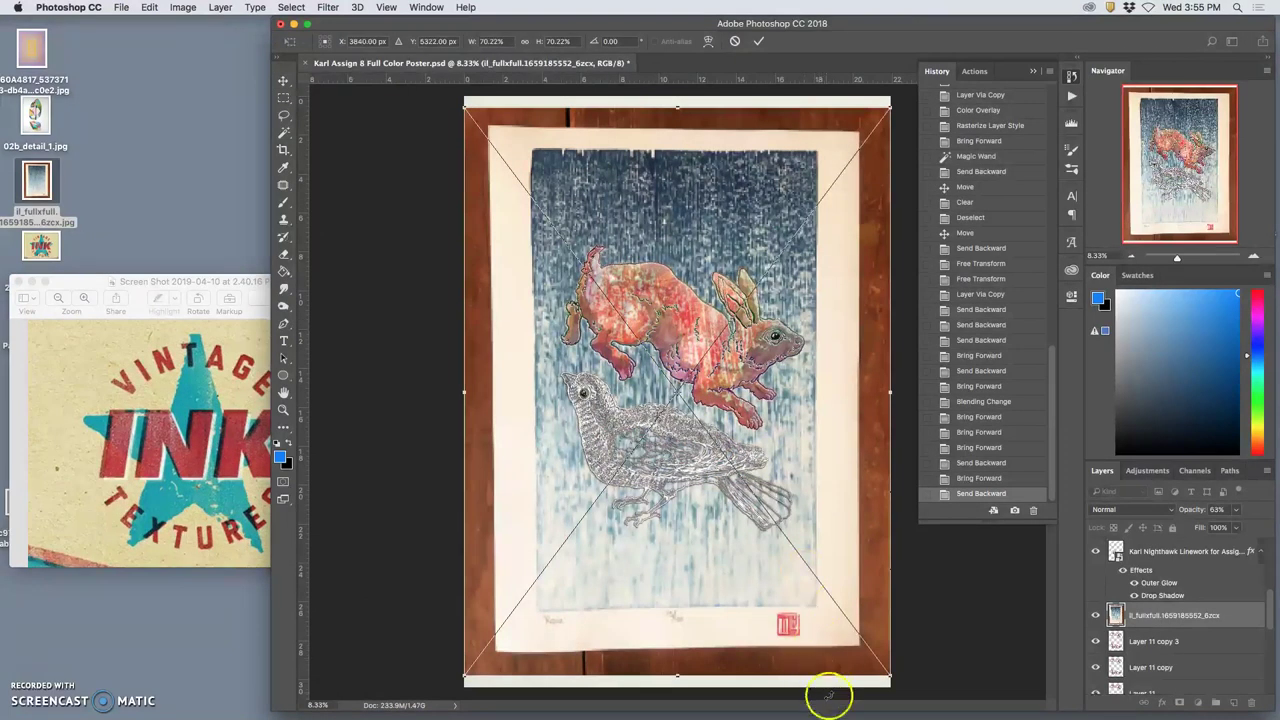
# Scale the woodblock print to about 81% by 77% at 29% opacity, position it, and commit.
pyautogui.moveTo(889, 679); pyautogui.dragTo(1015, 718)
pyautogui.press('super+minus')
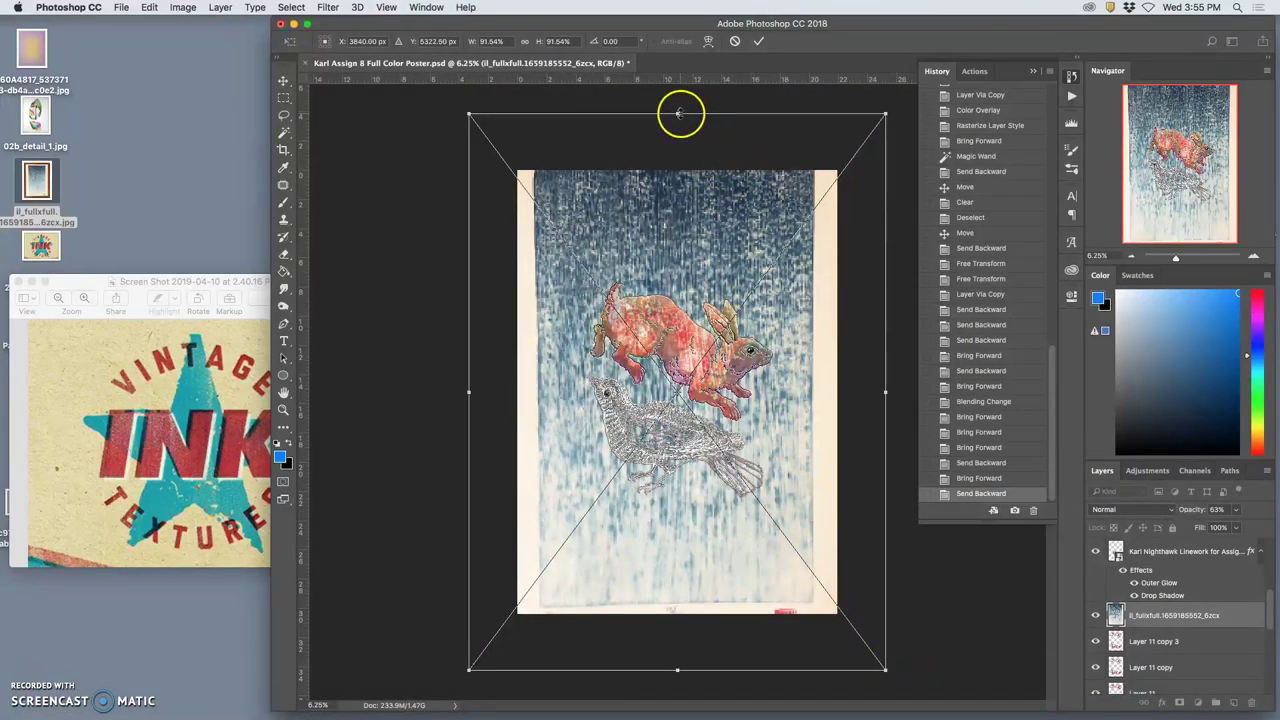
pyautogui.moveTo(677, 114); pyautogui.dragTo(677, 143)
pyautogui.click(1236, 511)
pyautogui.click(885, 668)
pyautogui.moveTo(885, 668); pyautogui.dragTo(860, 640)
pyautogui.moveTo(780, 485); pyautogui.dragTo(778, 484)
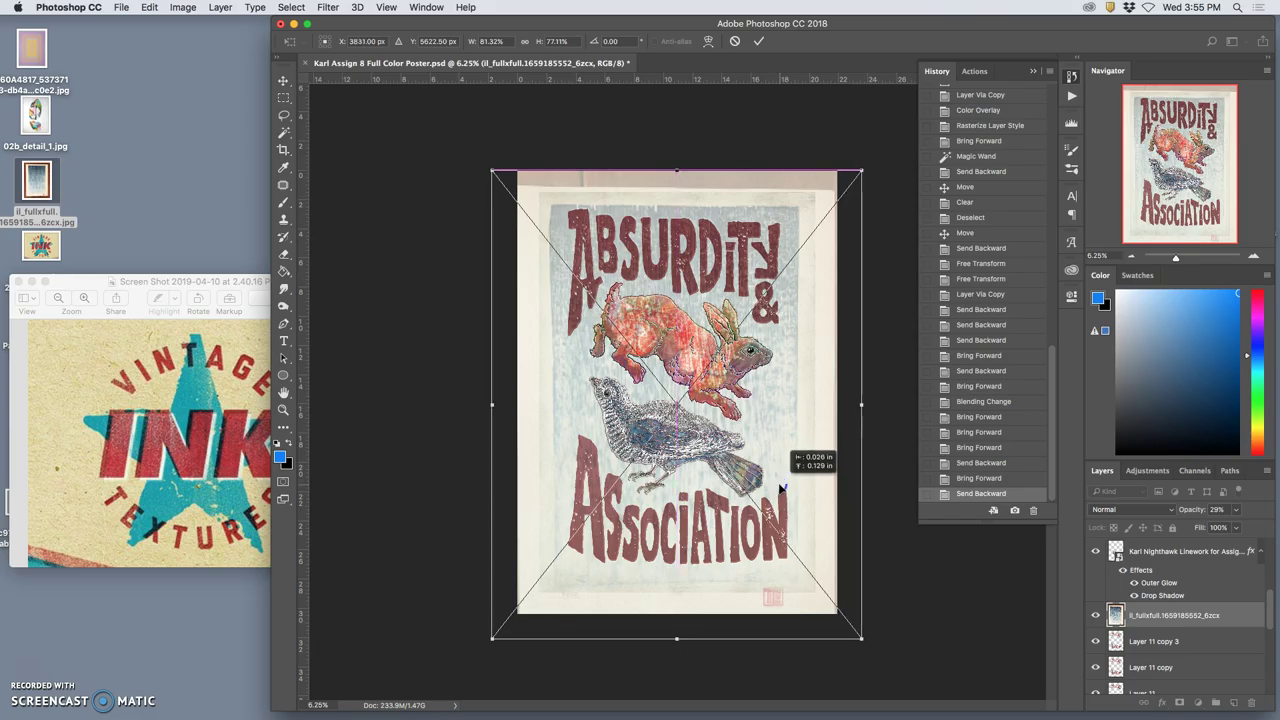
pyautogui.moveTo(780, 487); pyautogui.dragTo(781, 489)
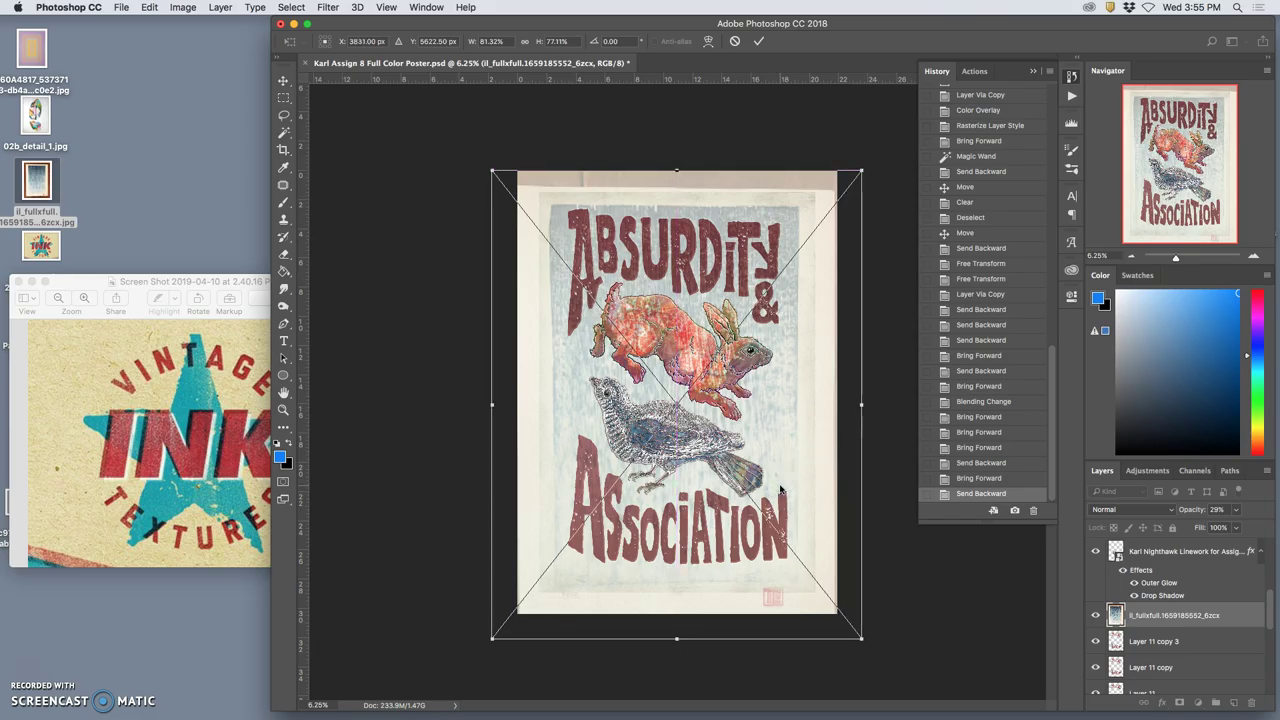
pyautogui.press('Down')
pyautogui.press('Down')
pyautogui.press('Down')
pyautogui.press('Down')
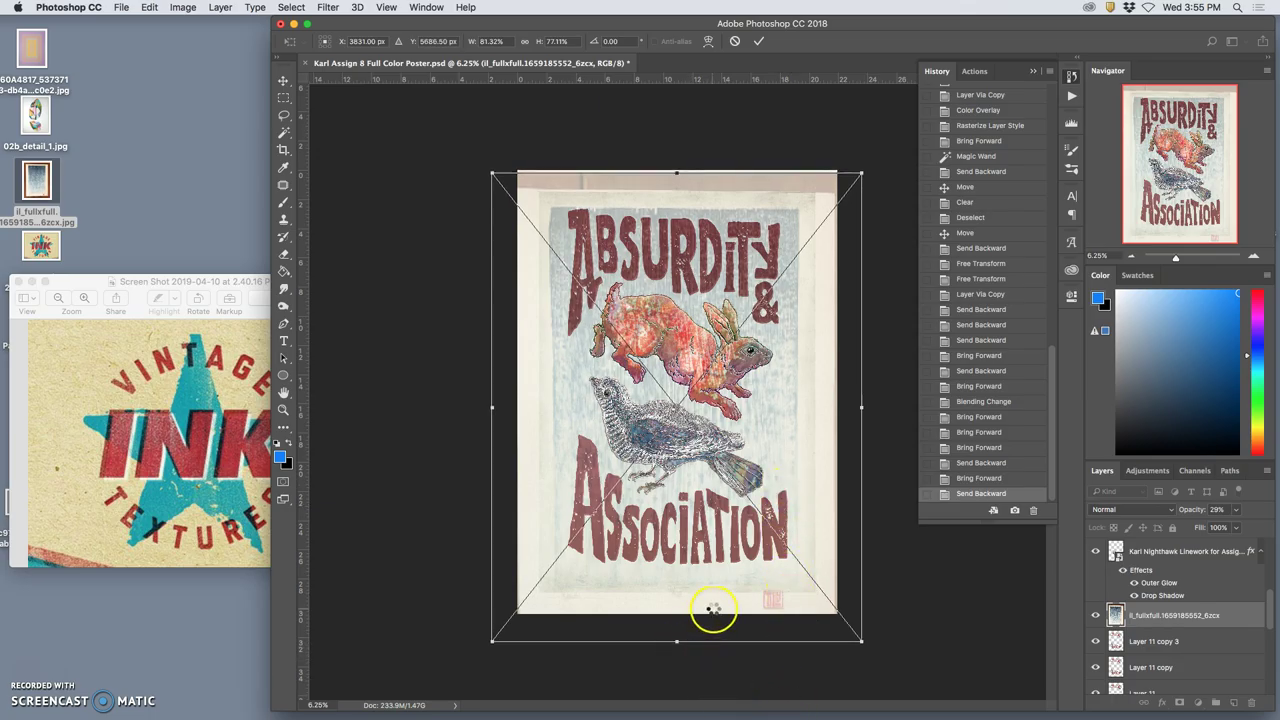
pyautogui.doubleClick(714, 612)
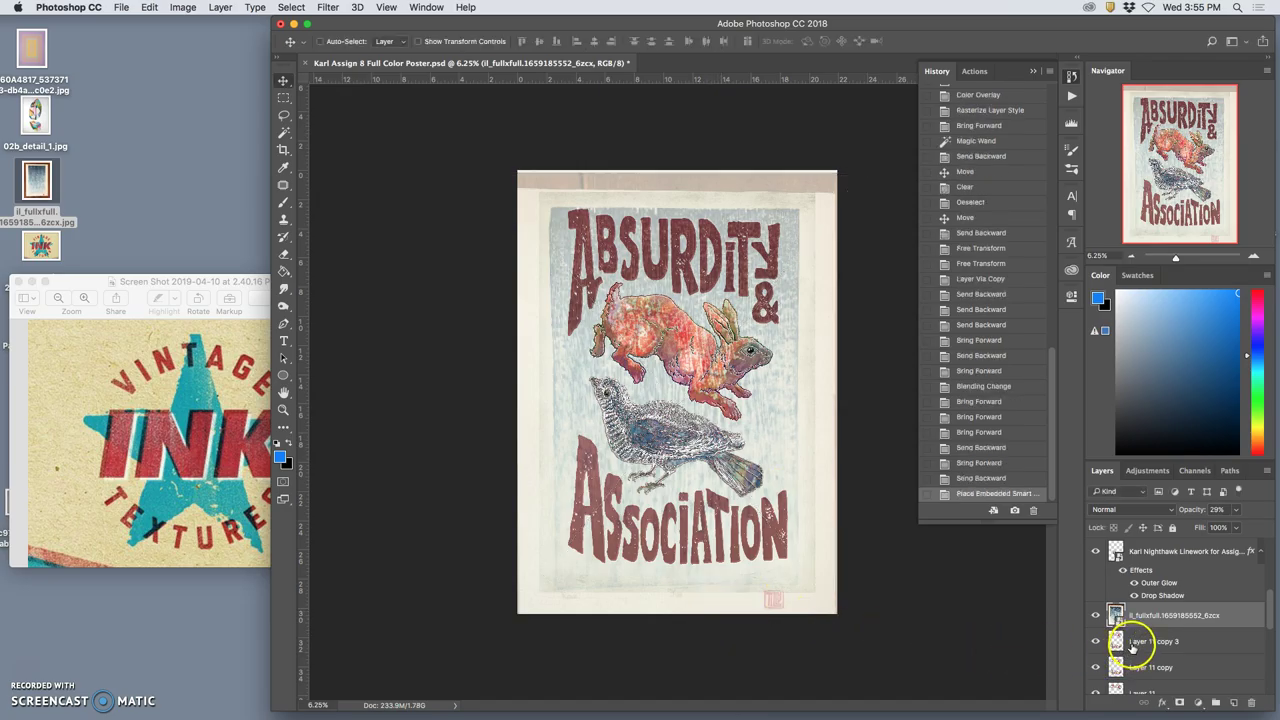
pyautogui.scroll(-3, 1133, 650)
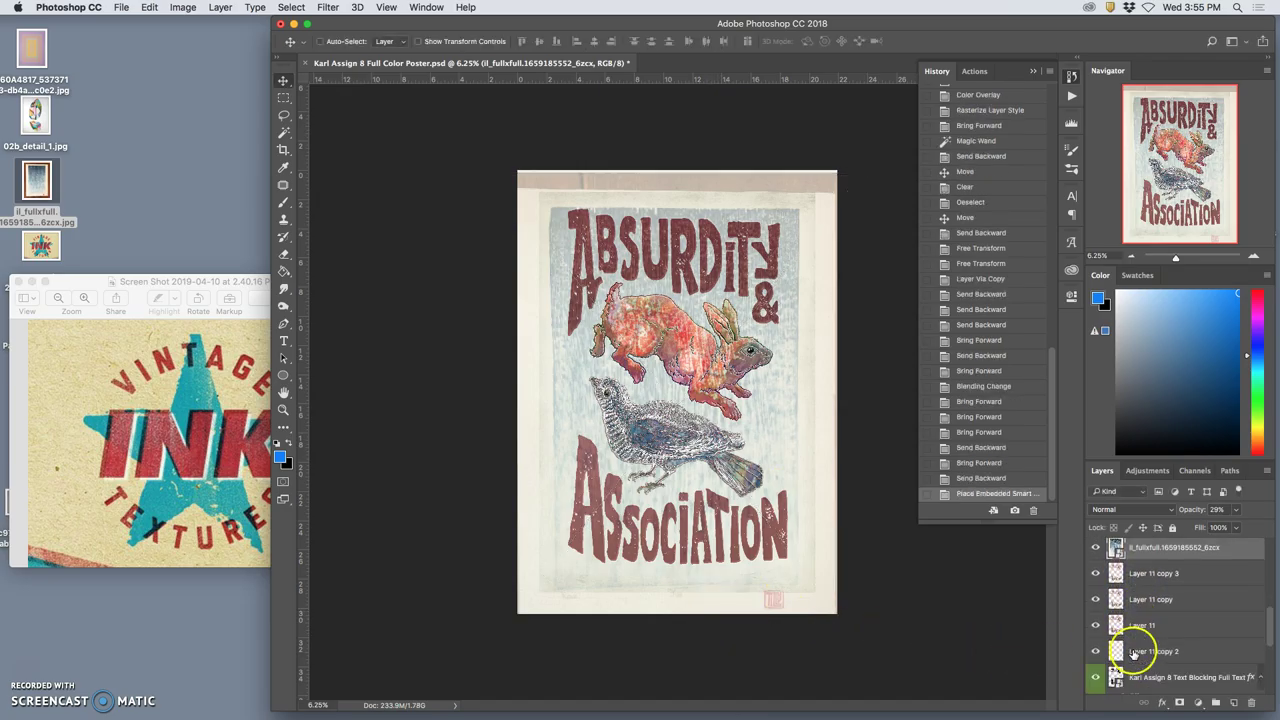
pyautogui.click(1150, 677)
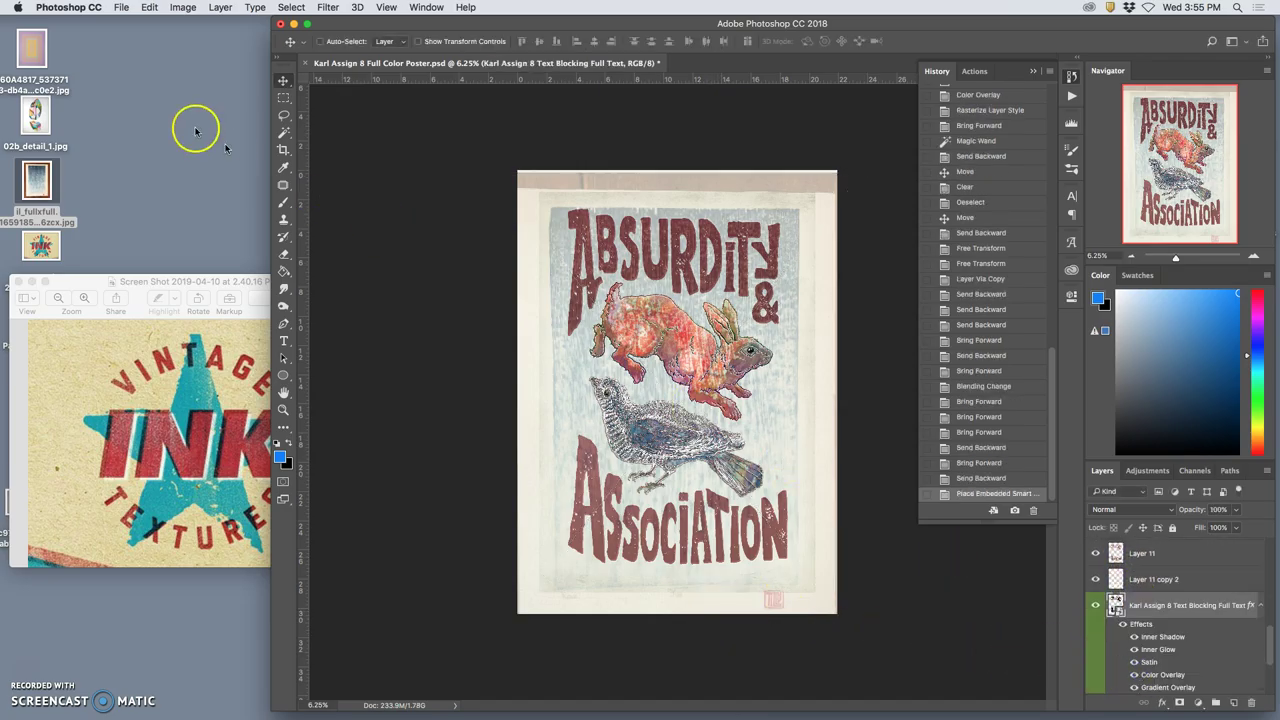
pyautogui.click(285, 131)
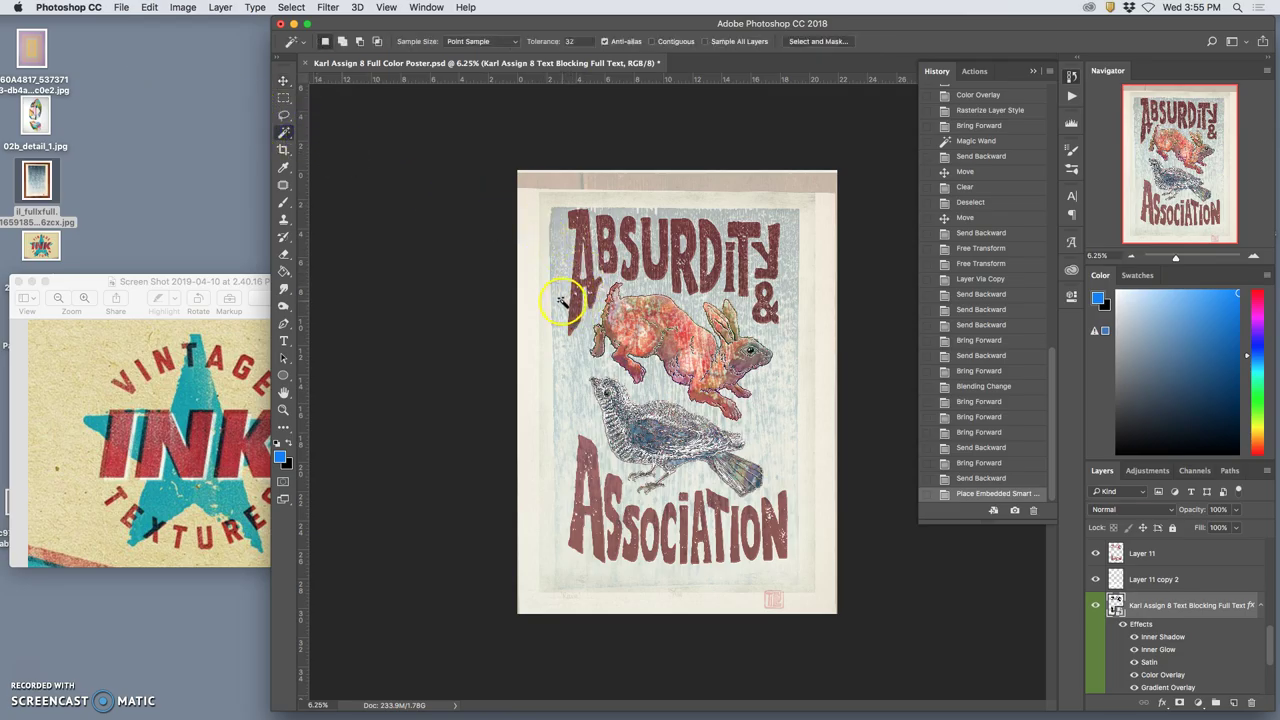
pyautogui.click(562, 297)
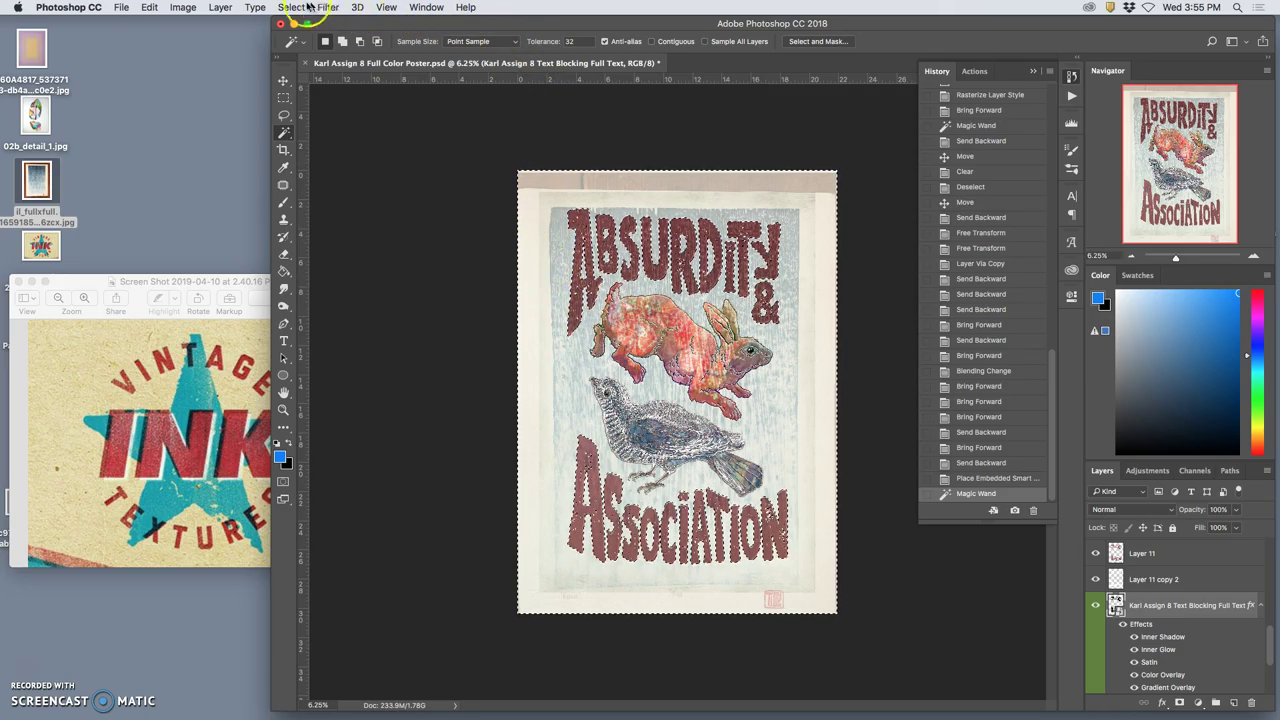
pyautogui.click(291, 7)
pyautogui.click(309, 55)
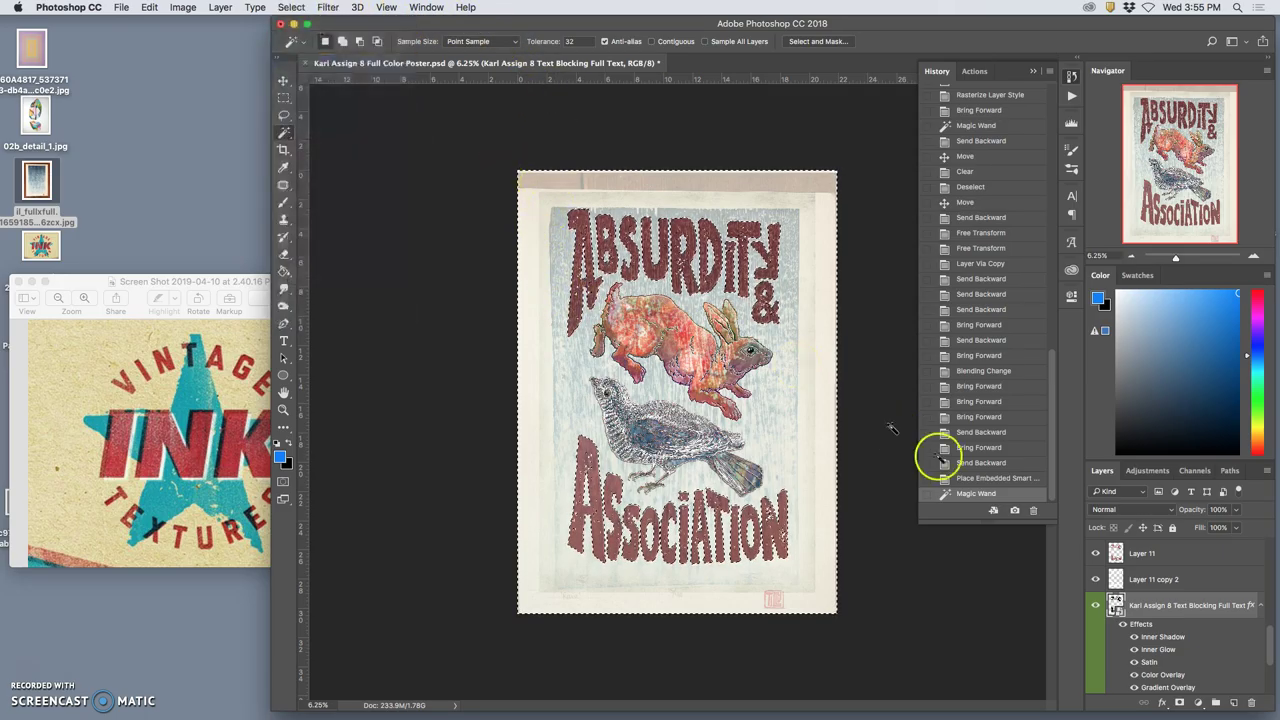
pyautogui.scroll(5, 1171, 603)
pyautogui.click(1162, 612)
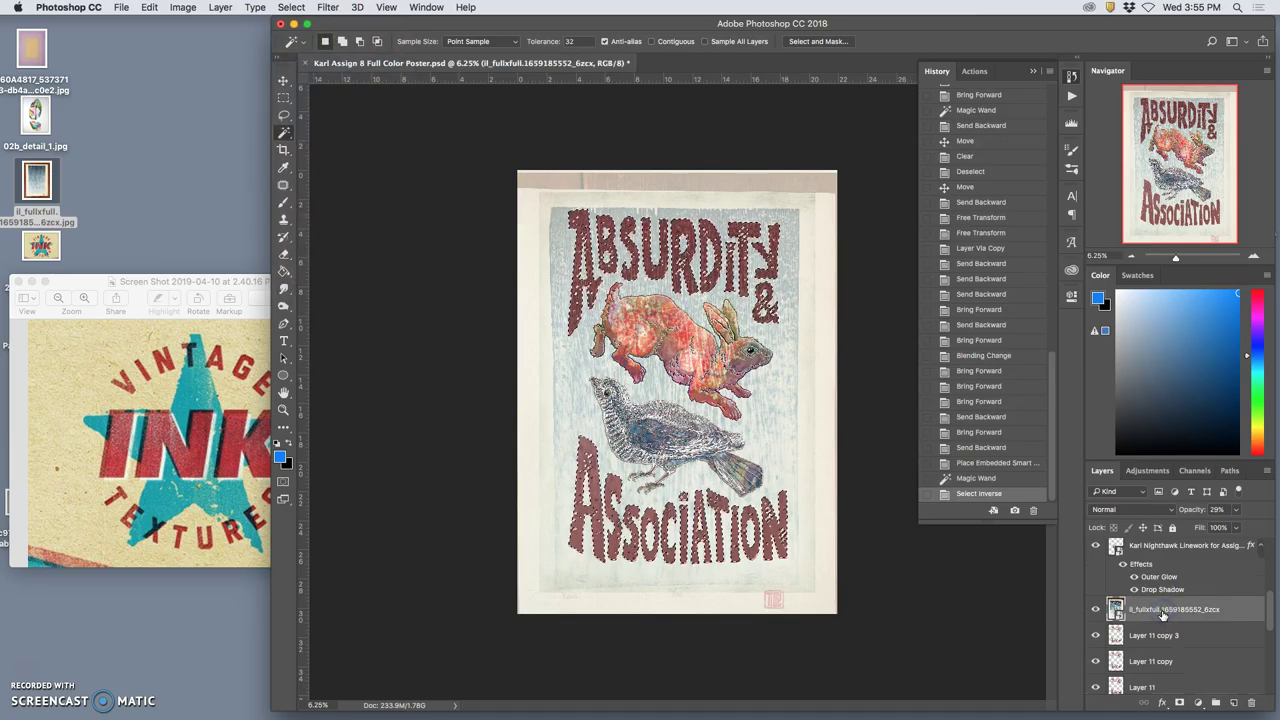
pyautogui.press('super+j')
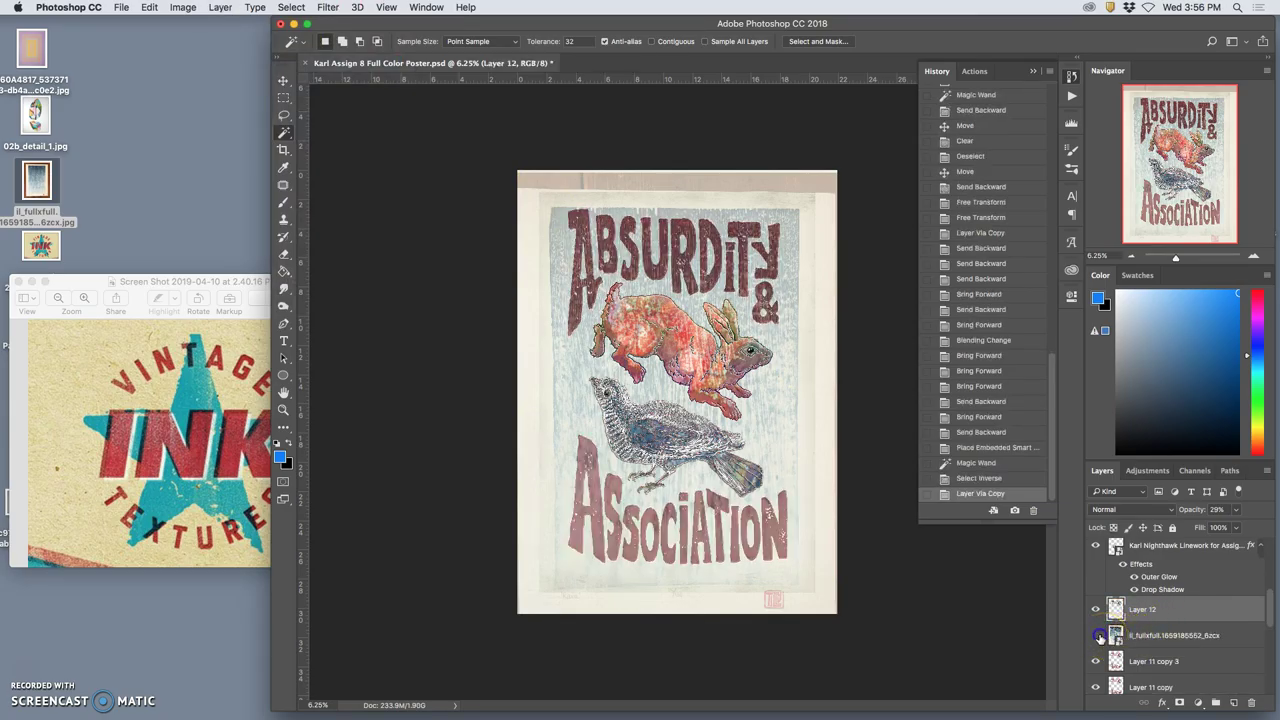
pyautogui.click(1097, 637)
pyautogui.click(1140, 609)
pyautogui.click(1235, 510)
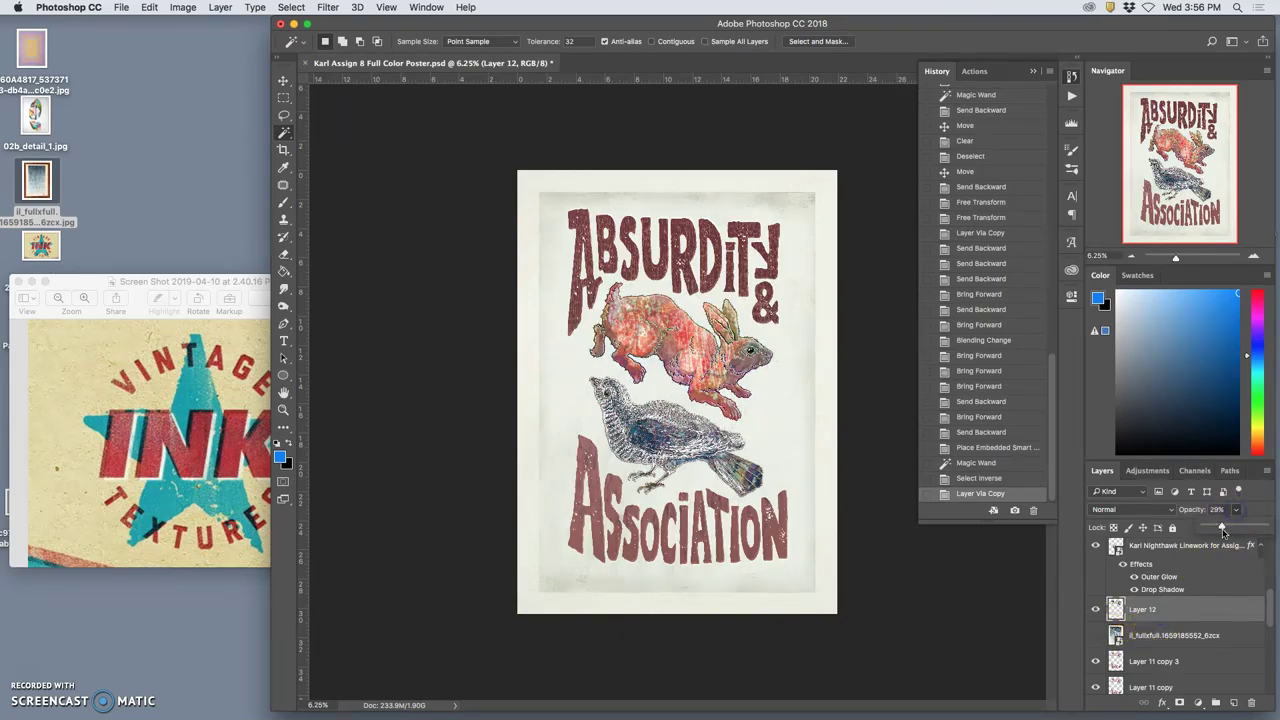
pyautogui.moveTo(1222, 527); pyautogui.dragTo(1267, 527)
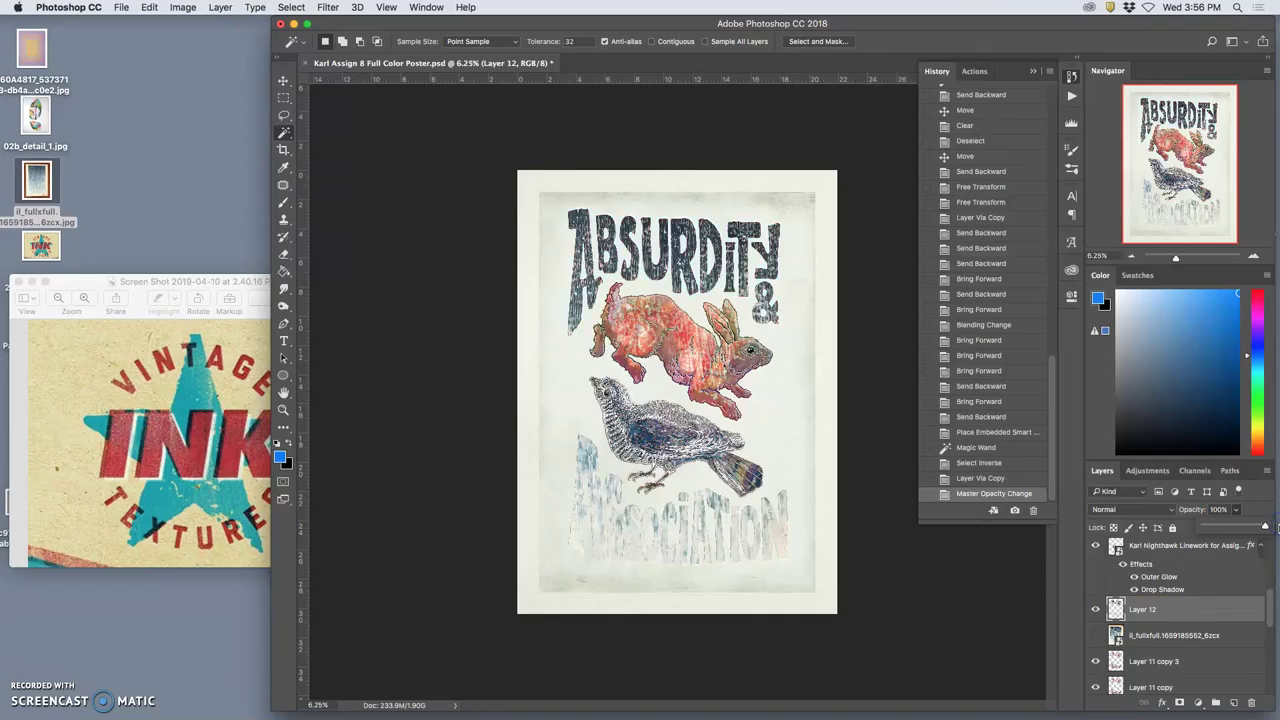
pyautogui.press('super+equal')
pyautogui.press('super+equal')
pyautogui.press('super+equal')
pyautogui.press('super+equal')
pyautogui.press('super+equal')
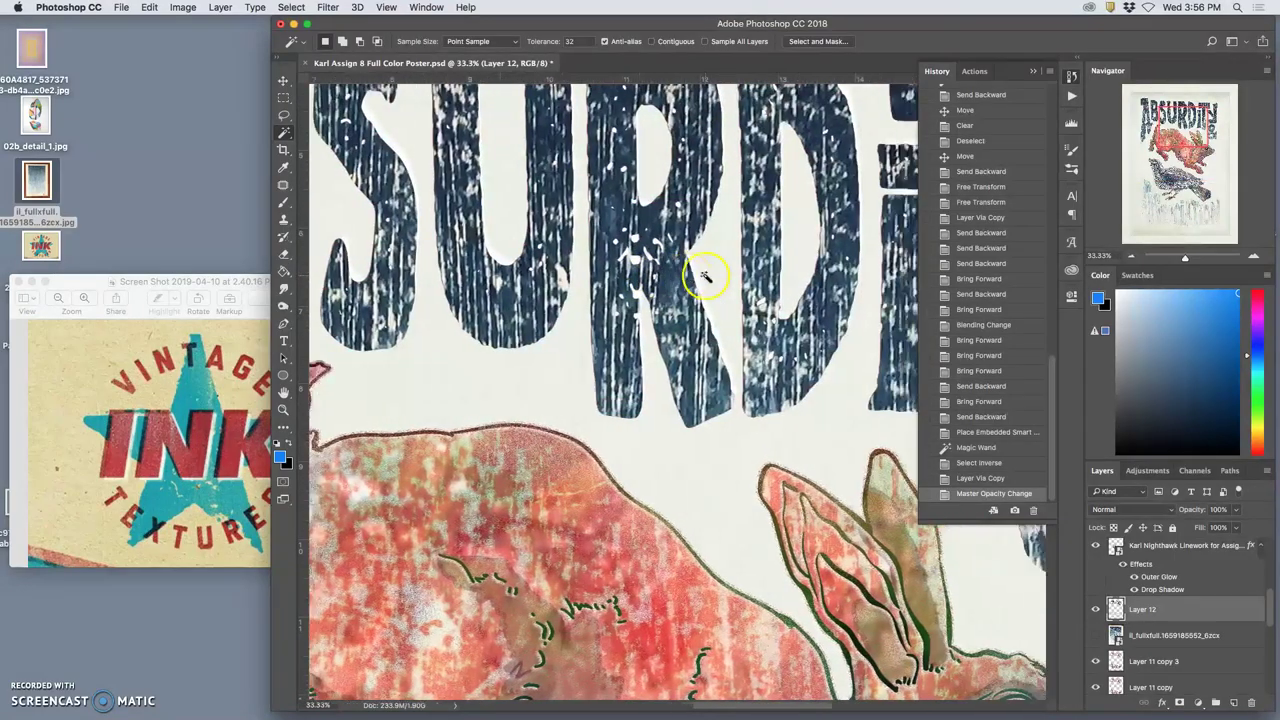
pyautogui.hscroll(5, 704, 276)
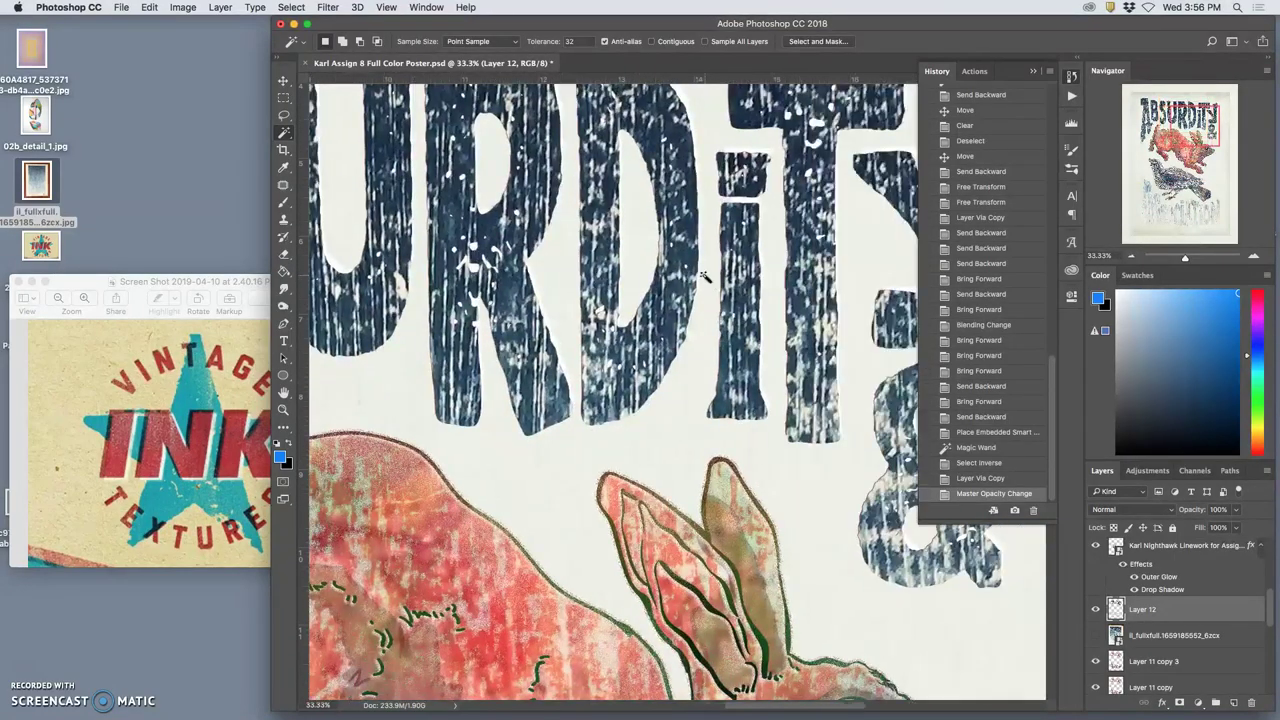
pyautogui.scroll(-5, 706, 280)
pyautogui.scroll(-5, 706, 280)
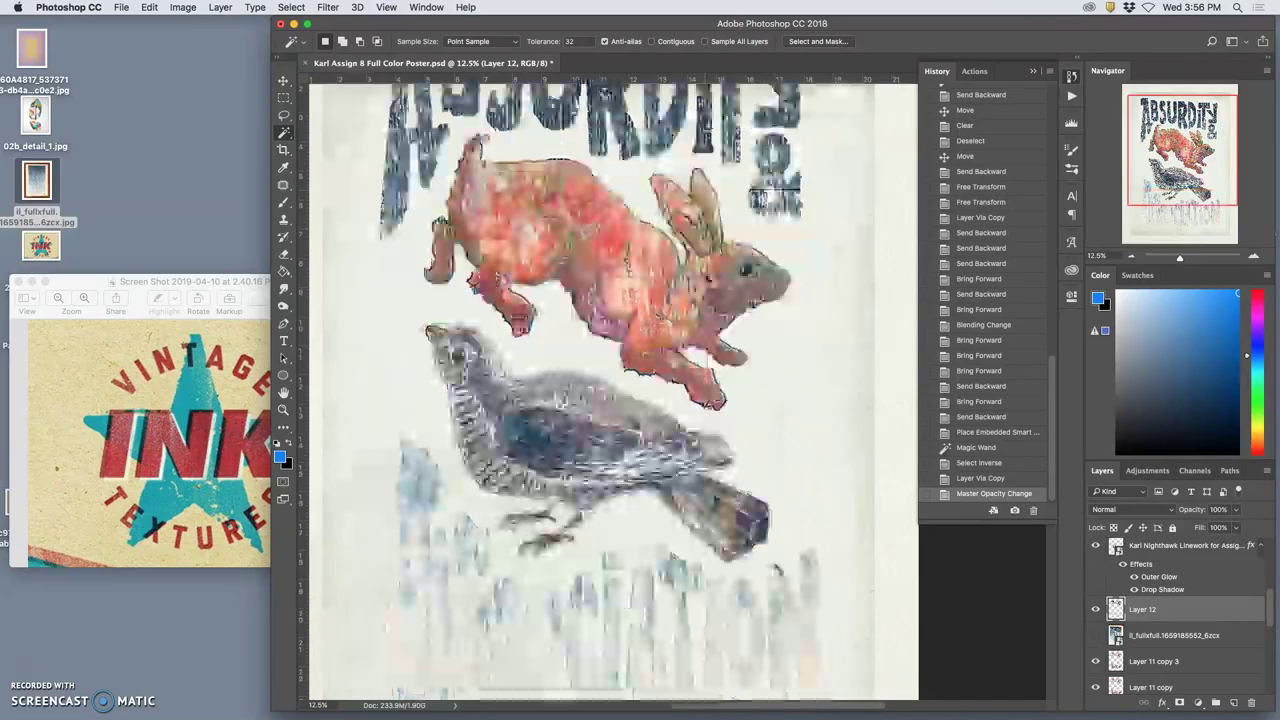
pyautogui.scroll(1, 706, 280)
pyautogui.scroll(-10, 706, 280)
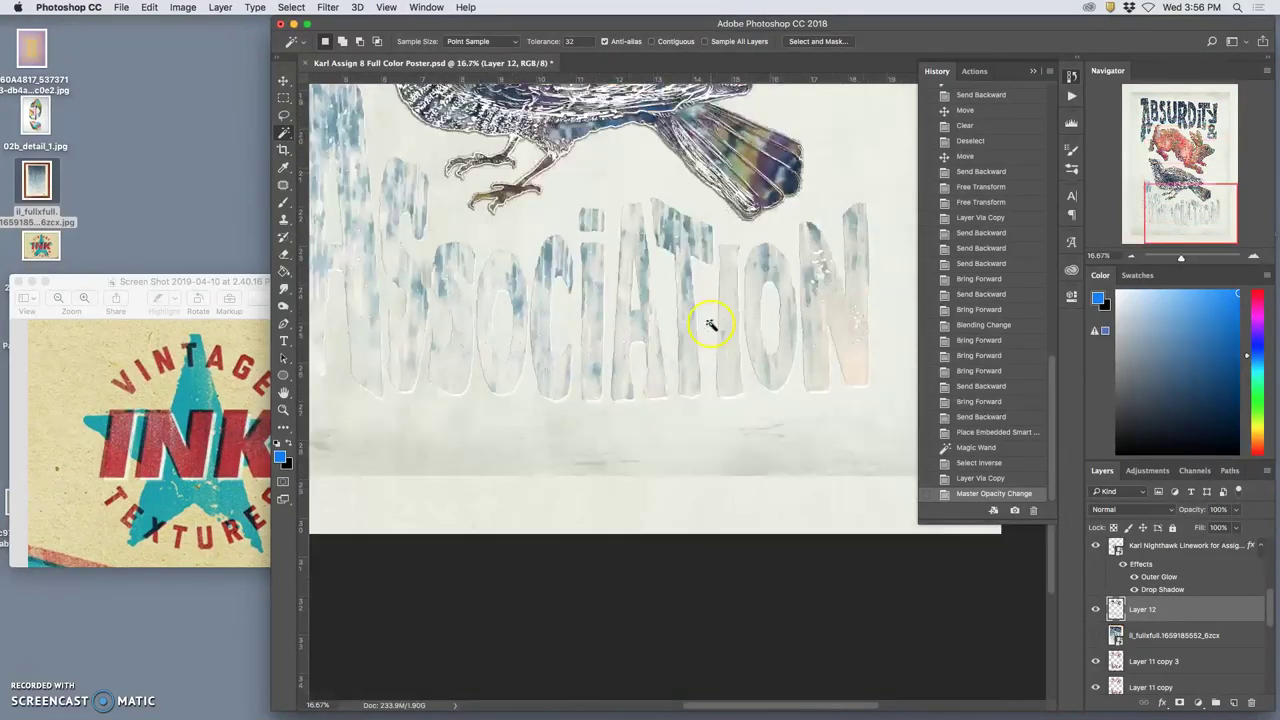
pyautogui.scroll(4, 706, 322)
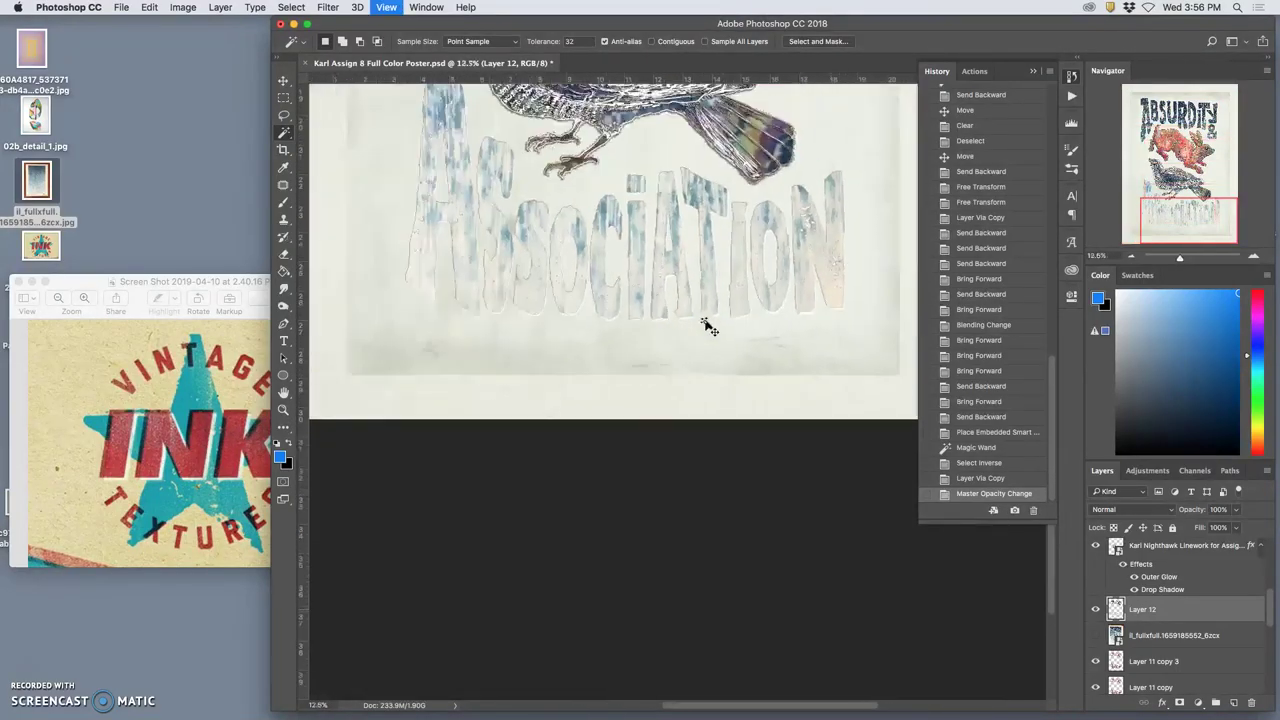
pyautogui.scroll(-3, 706, 322)
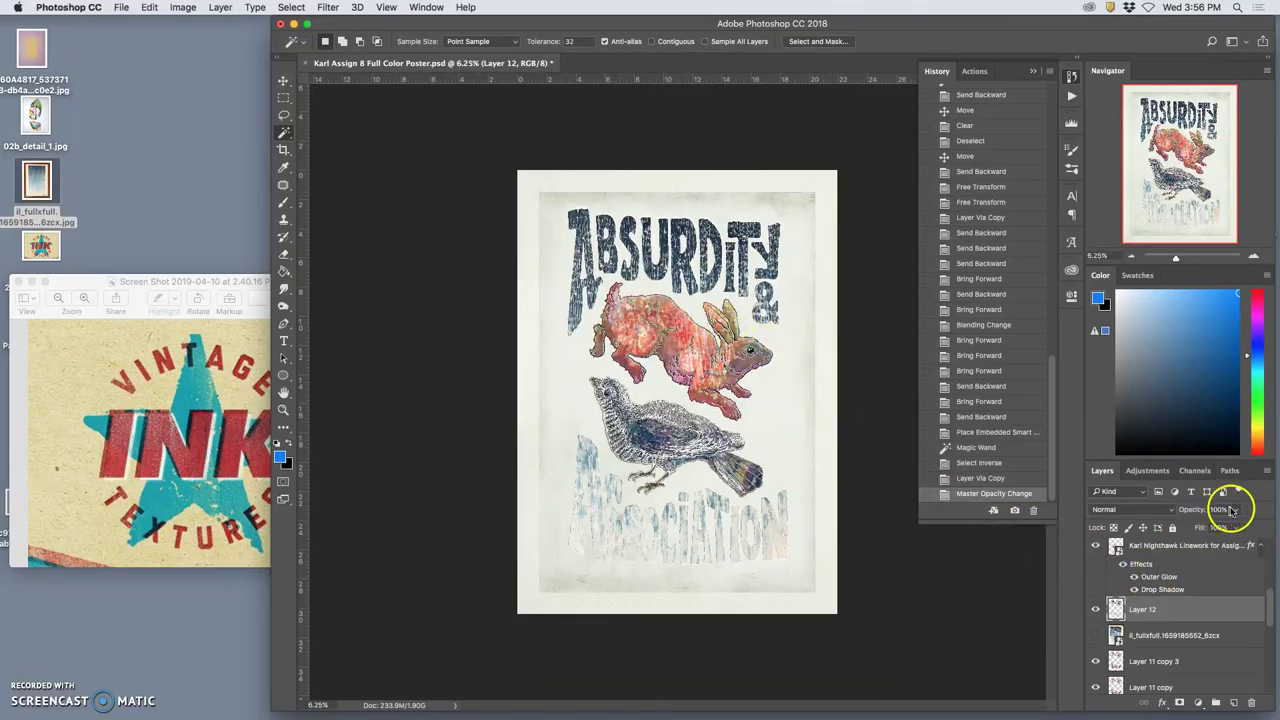
# Set Layer 12's blend mode to Pin Light after trying Soft Light.
pyautogui.click(1155, 510)
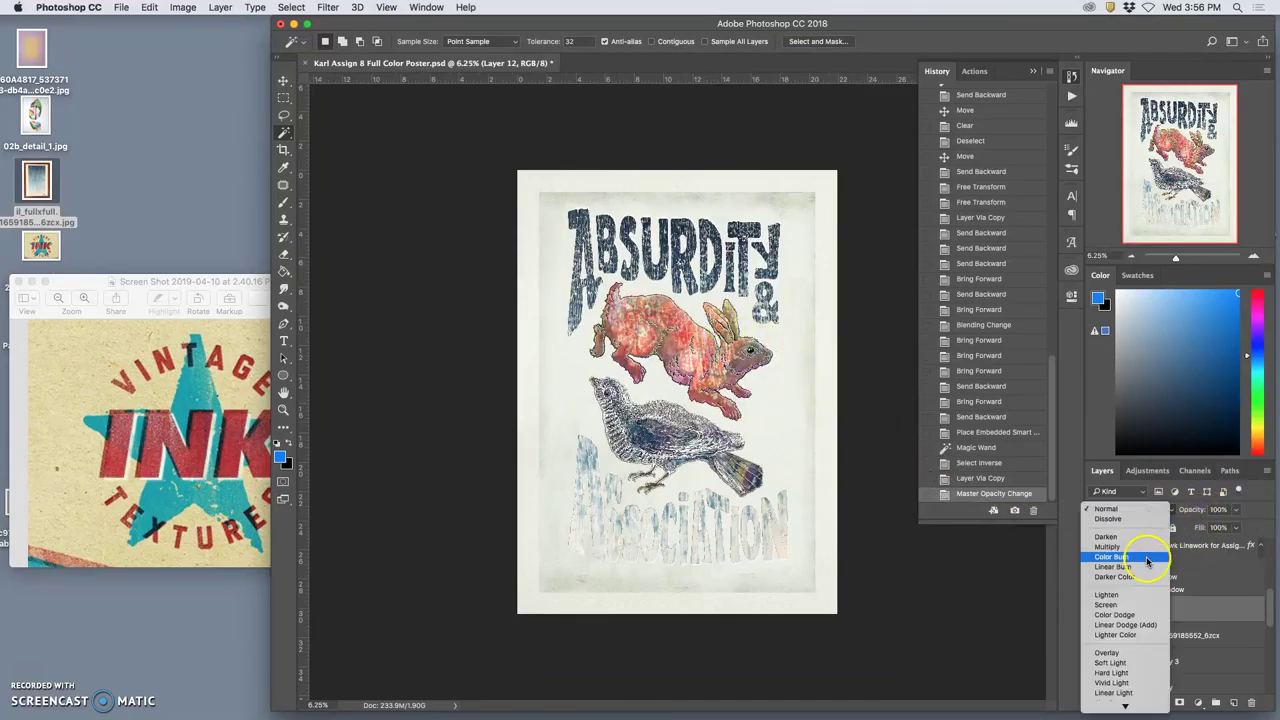
pyautogui.click(1131, 662)
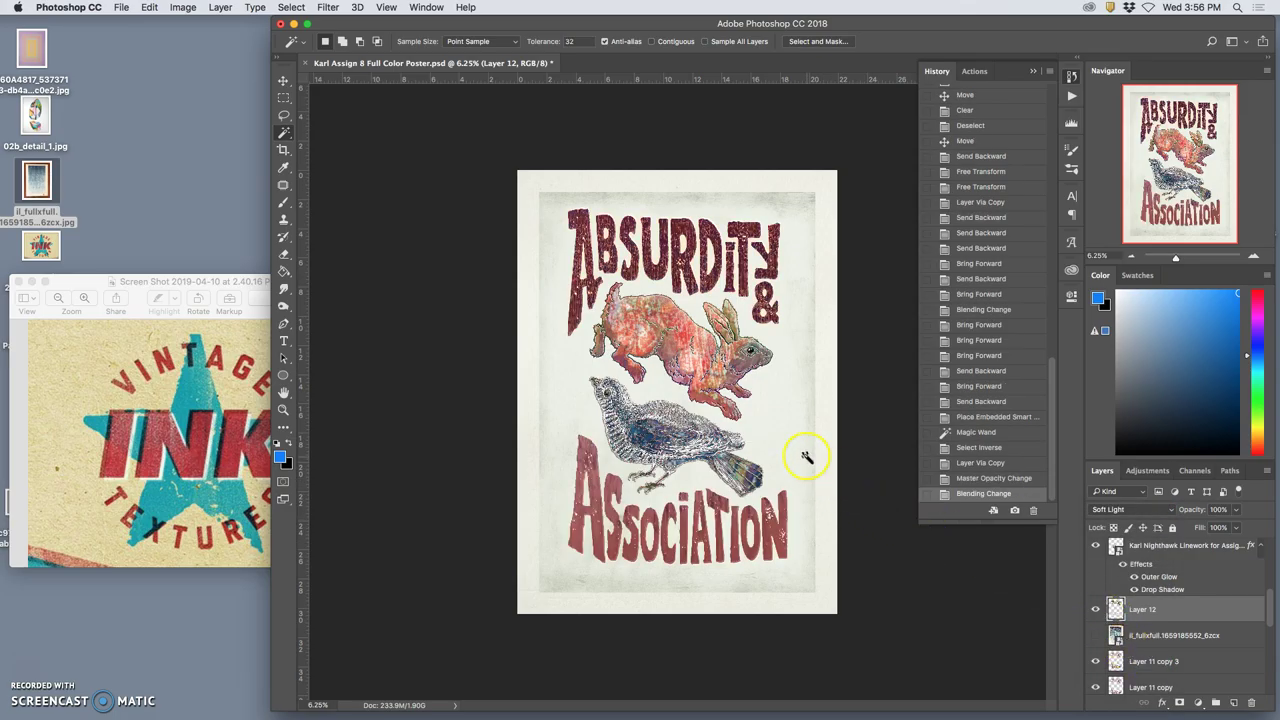
pyautogui.press('super+equal')
pyautogui.press('super+equal')
pyautogui.press('super+equal')
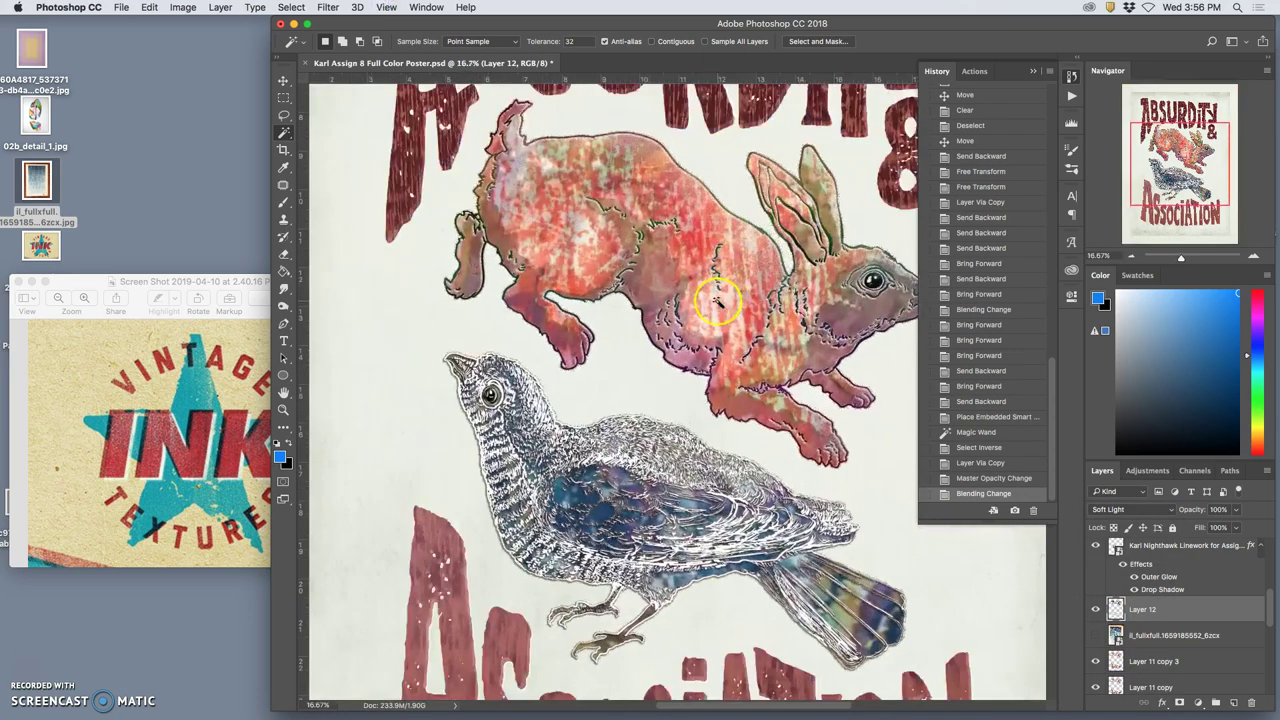
pyautogui.scroll(3, 717, 297)
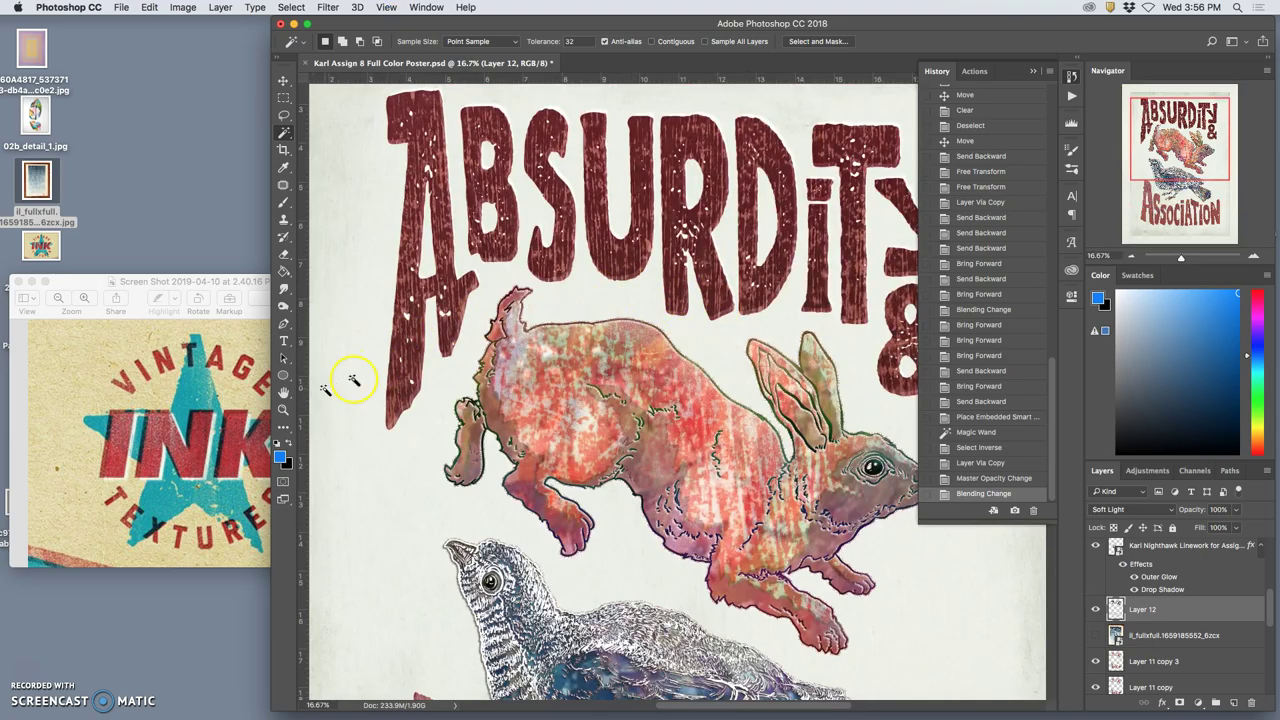
pyautogui.click(1130, 509)
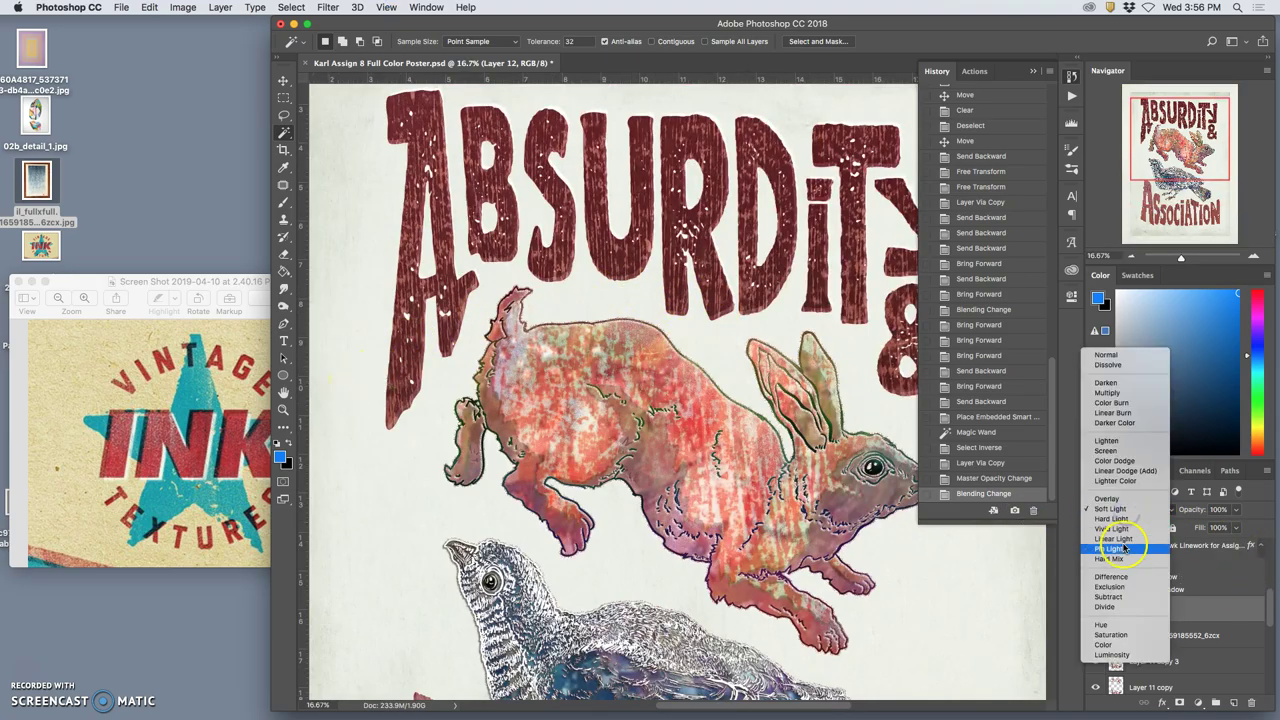
pyautogui.click(1121, 549)
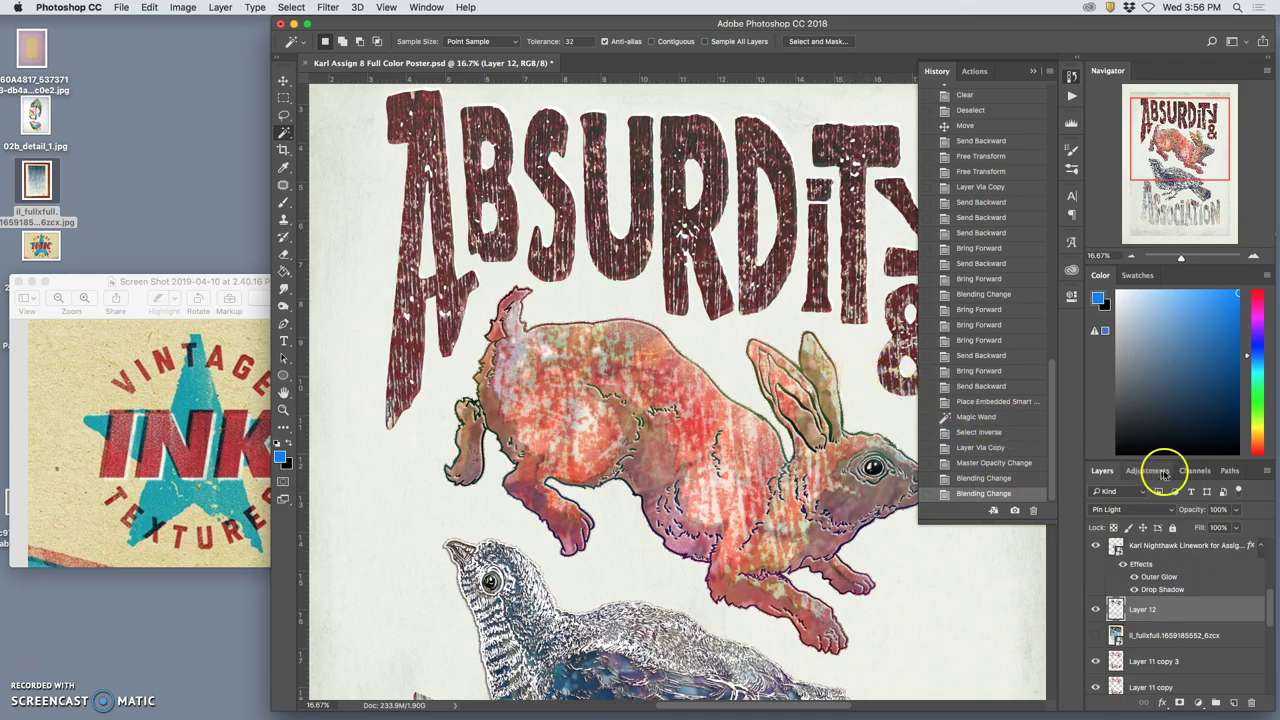
# Lower Layer 12's opacity to about 77% and inspect the woodcut texture across the poster.
pyautogui.click(1237, 510)
pyautogui.moveTo(1230, 530); pyautogui.dragTo(1226, 530)
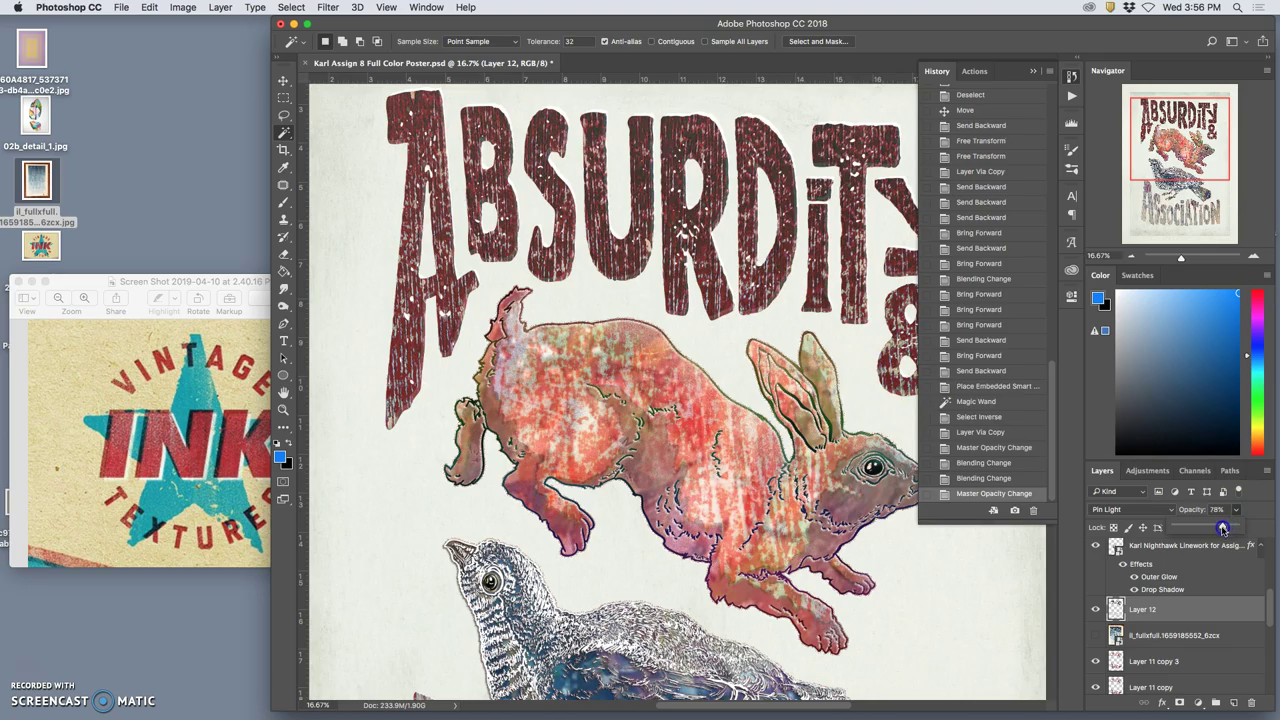
pyautogui.scroll(4, 880, 385)
pyautogui.scroll(10, 745, 297)
pyautogui.hscroll(10, 747, 297)
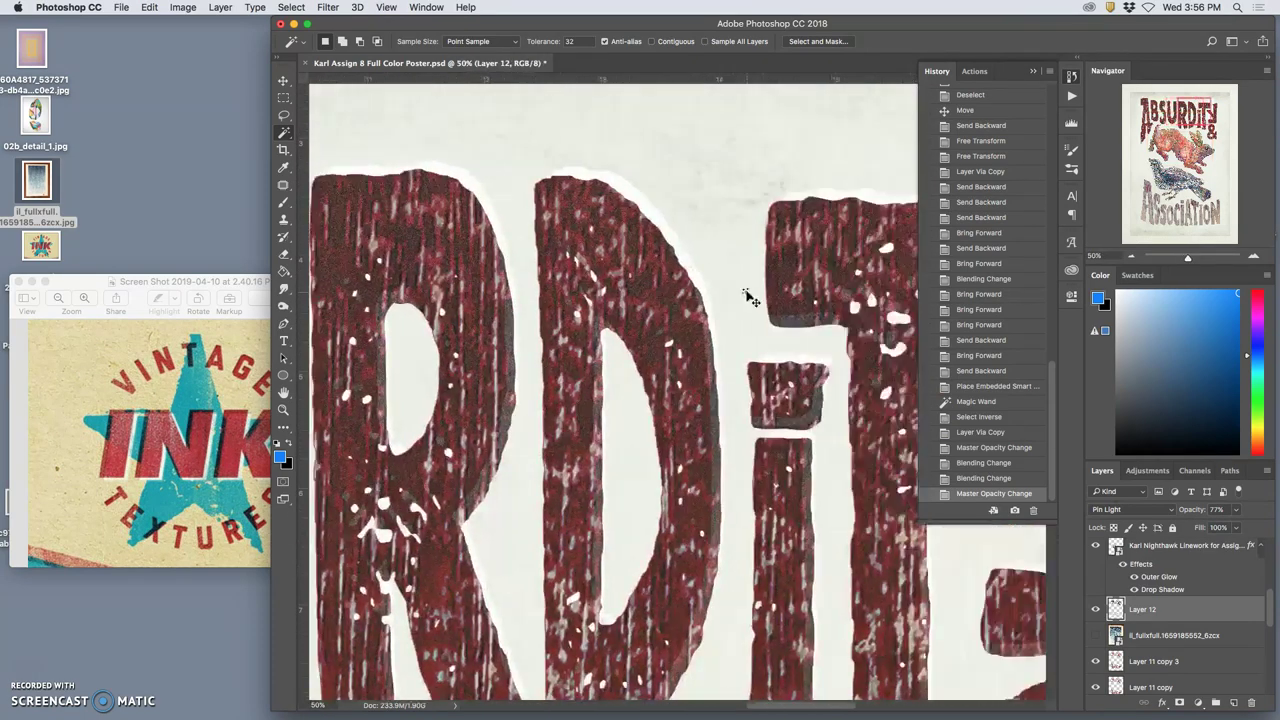
pyautogui.scroll(-10, 747, 297)
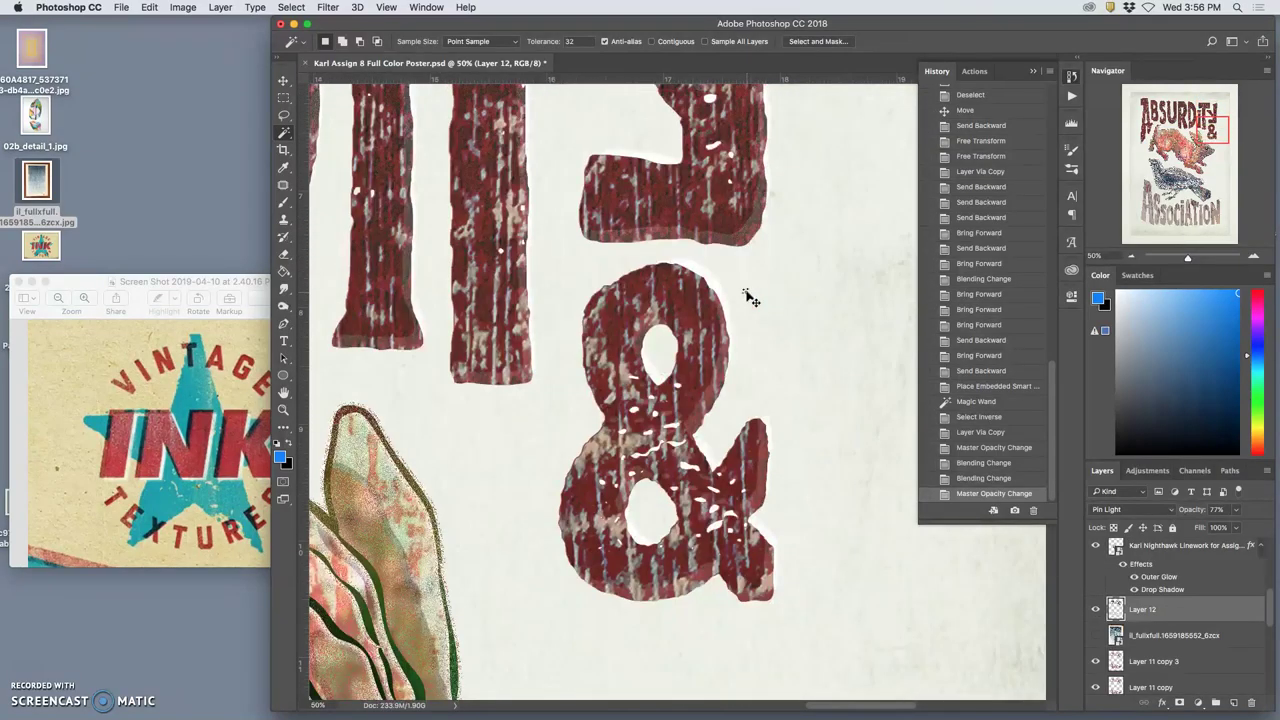
pyautogui.scroll(-6, 748, 297)
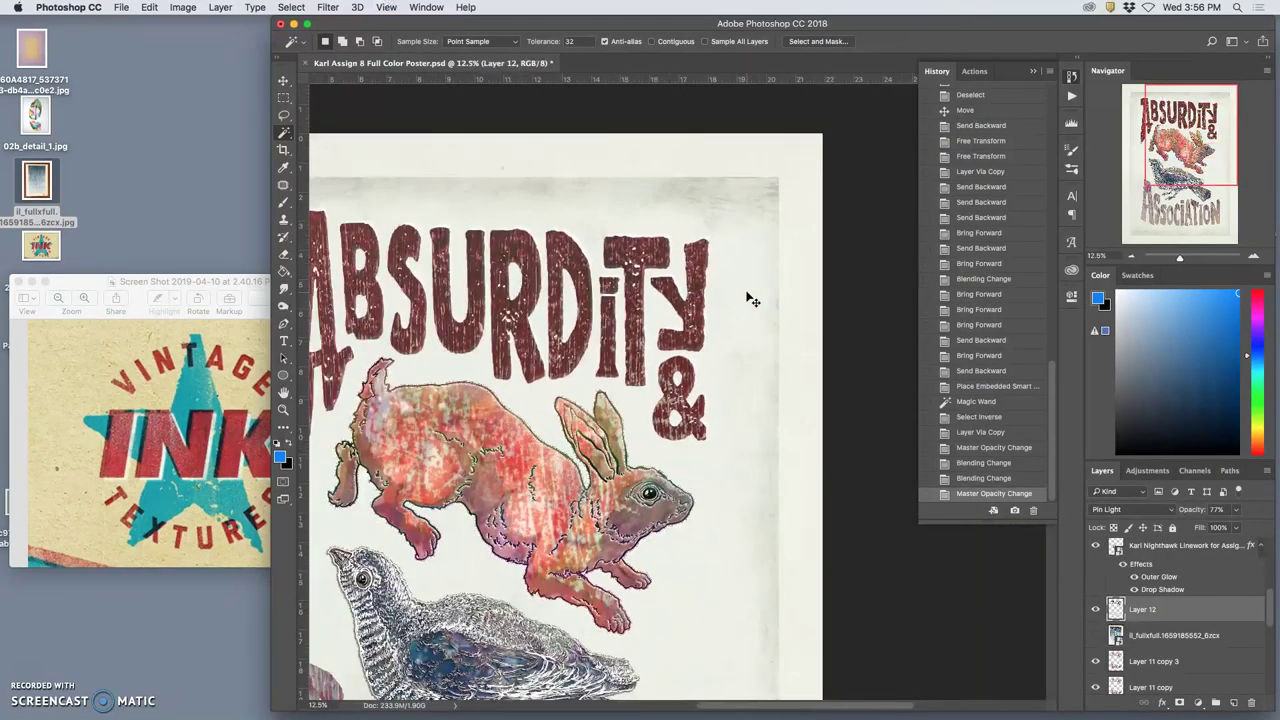
pyautogui.hscroll(-5, 750, 297)
pyautogui.scroll(3, 750, 297)
pyautogui.scroll(2, 748, 297)
pyautogui.hscroll(2, 748, 297)
pyautogui.scroll(-6, 752, 298)
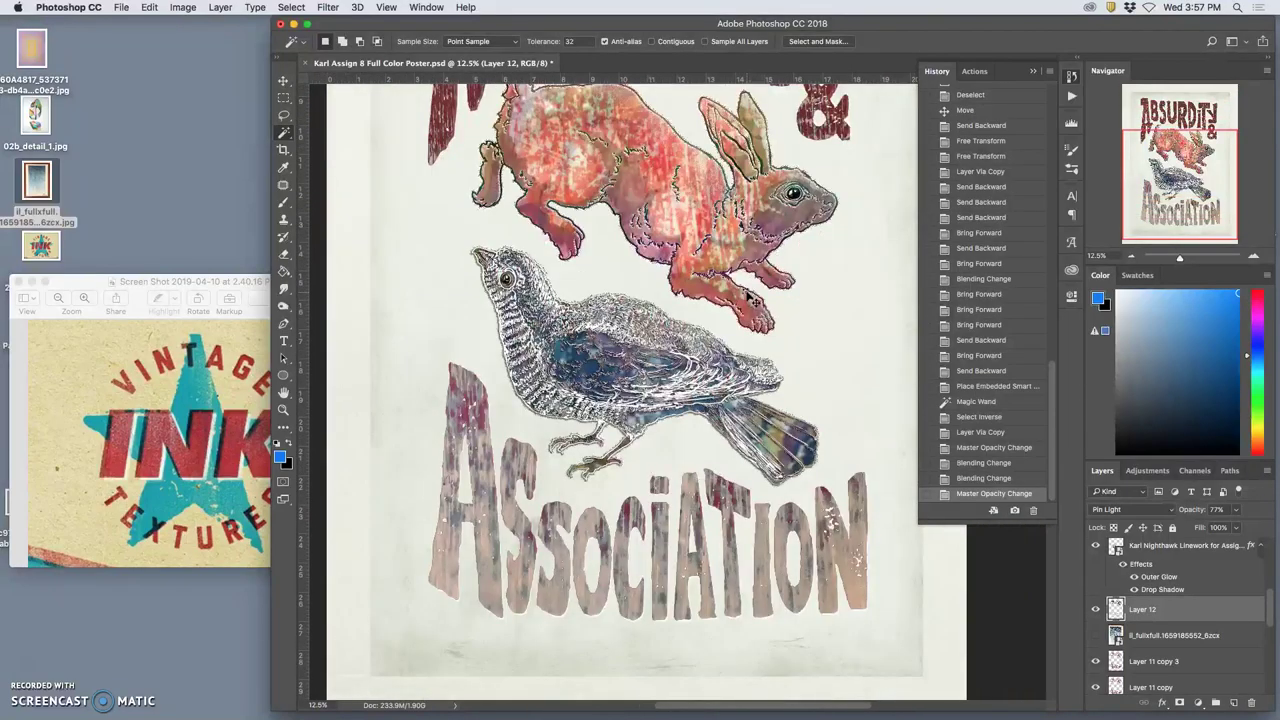
# Compare Layer 12 on and off, then make the il_fullxfull print layer visible.
pyautogui.click(1096, 609)
pyautogui.click(1096, 609)
pyautogui.click(1110, 635)
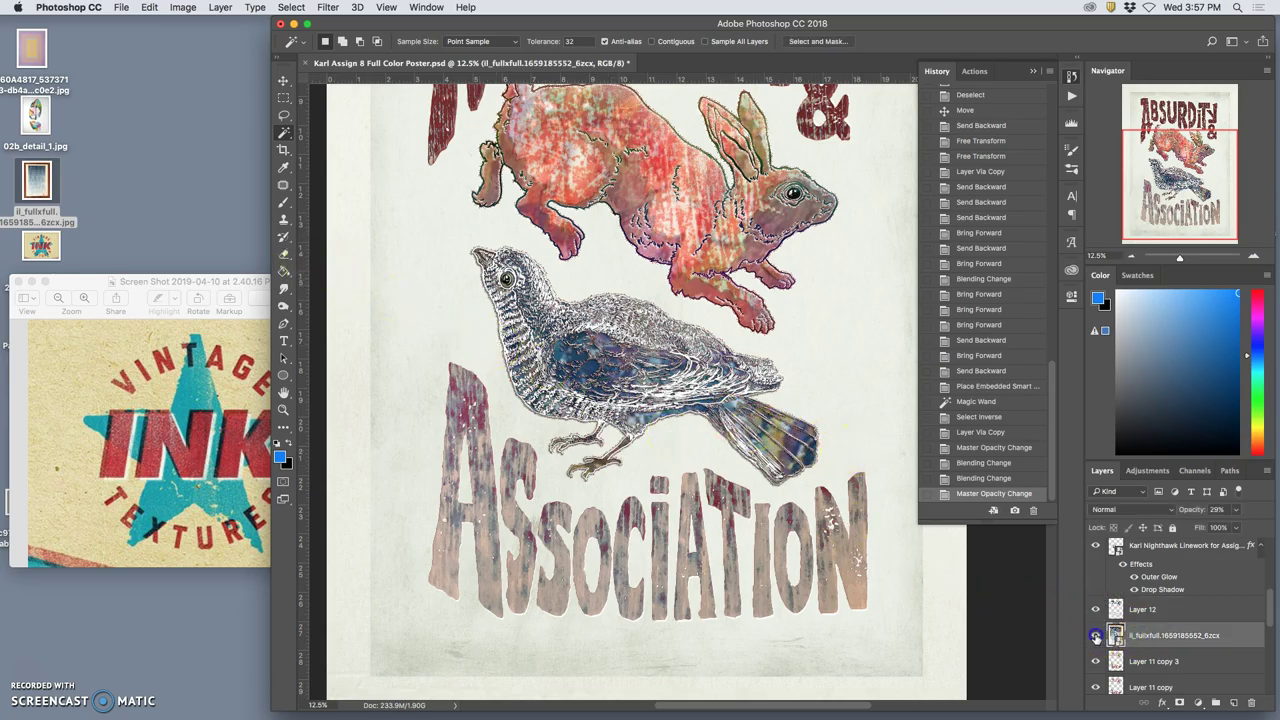
pyautogui.click(1090, 636)
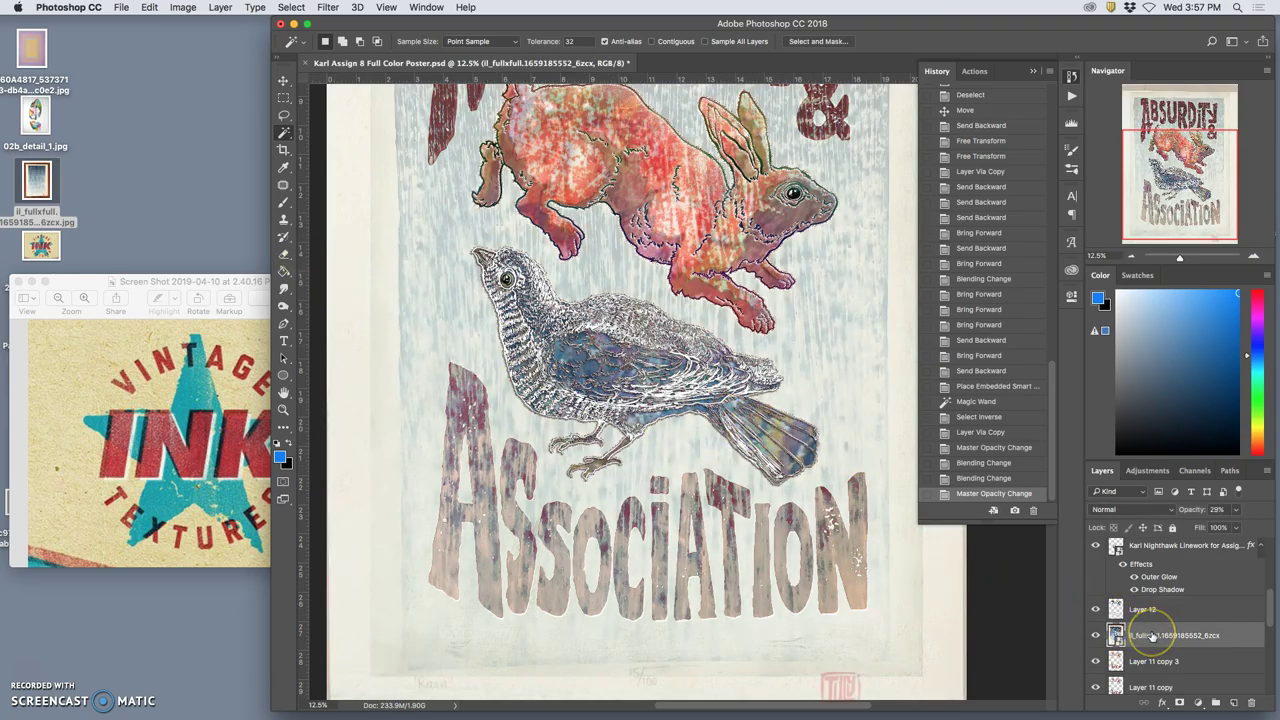
# Flip the woodblock print vertically and shift it upward on the poster.
pyautogui.press('super+t')
pyautogui.rightClick(785, 507)
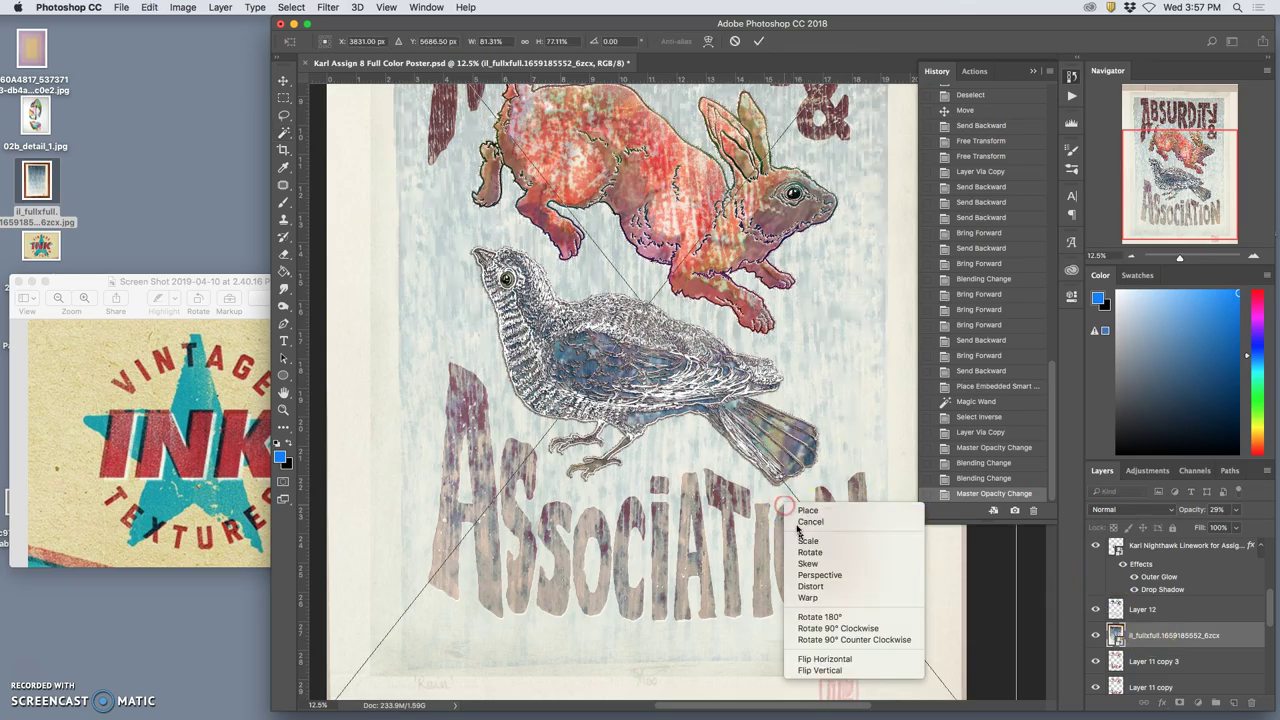
pyautogui.click(830, 667)
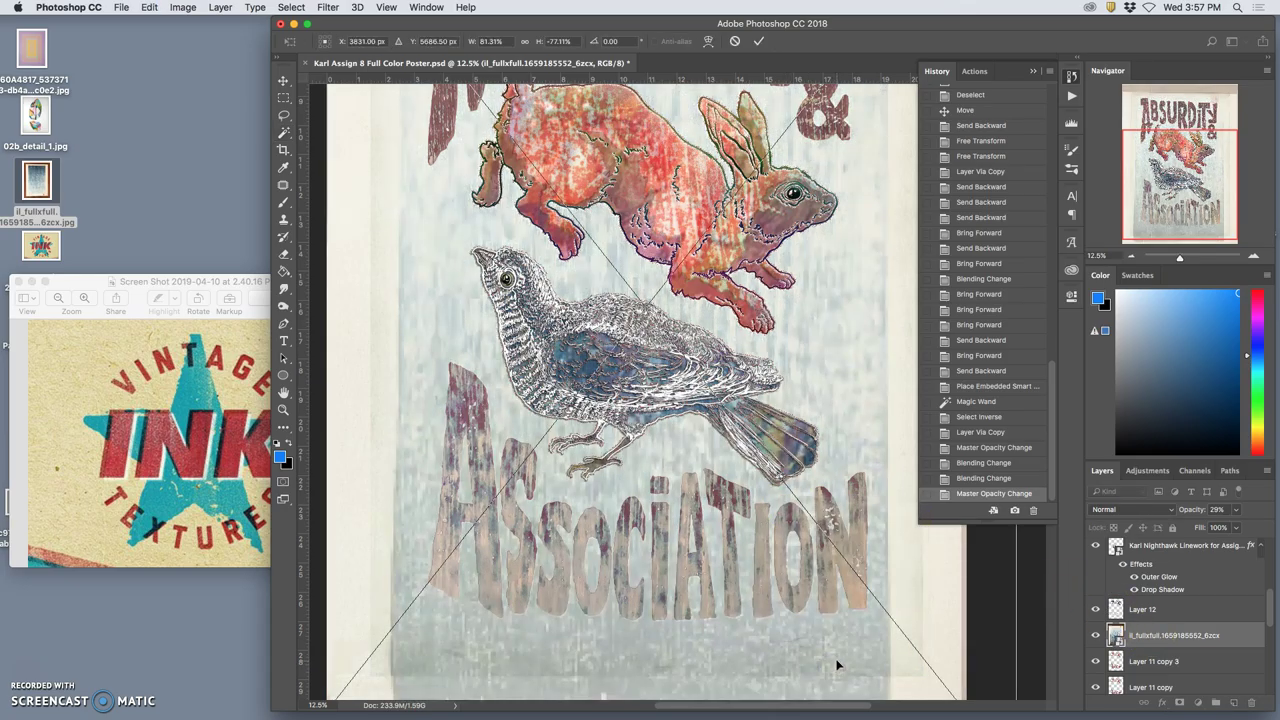
pyautogui.moveTo(838, 624); pyautogui.dragTo(873, 618)
pyautogui.press('Return')
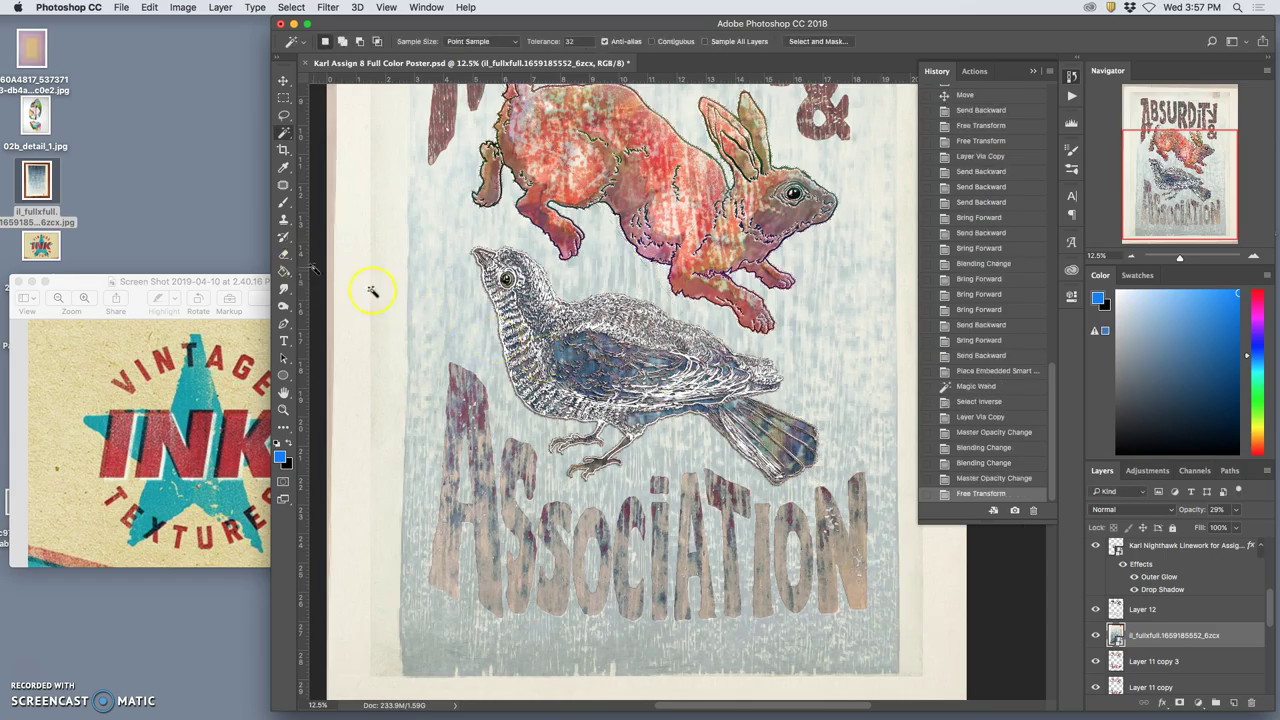
pyautogui.scroll(-3, 1195, 679)
pyautogui.click(1147, 590)
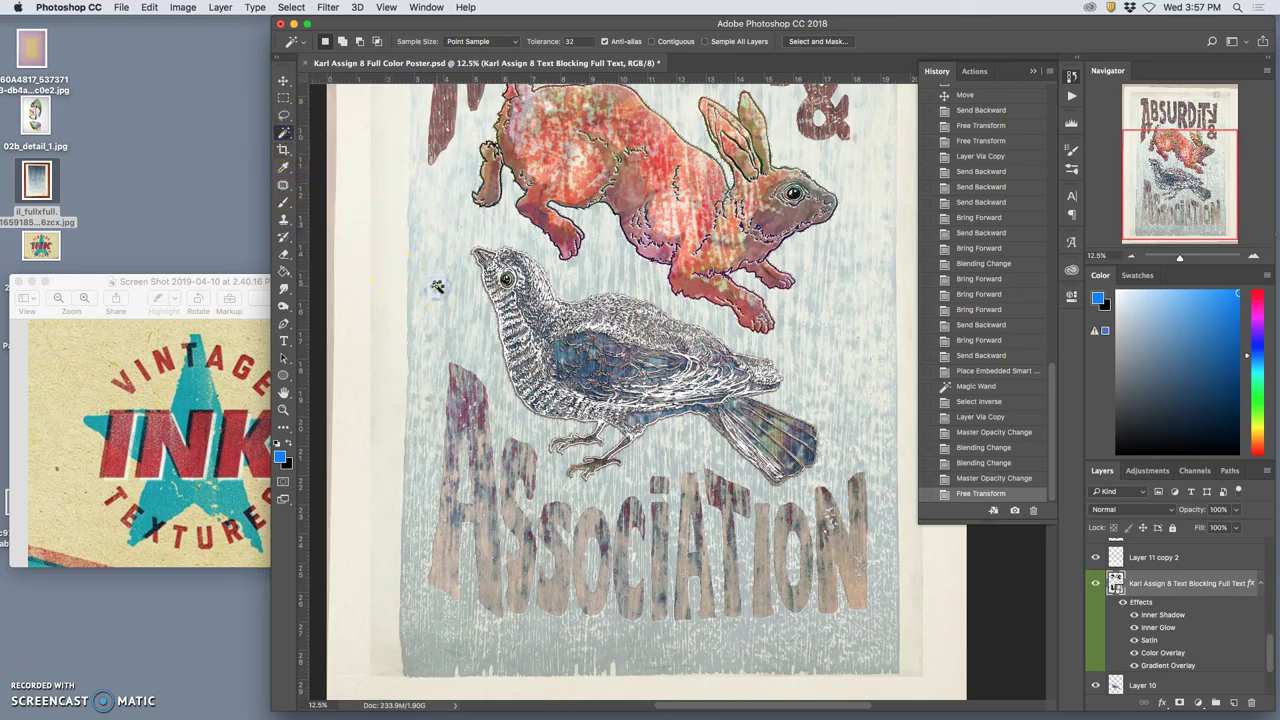
# Copy the woodblock print through the inverted lettering selection into Layer 13, then hide il_fullxfull.
pyautogui.click(437, 287)
pyautogui.click(292, 7)
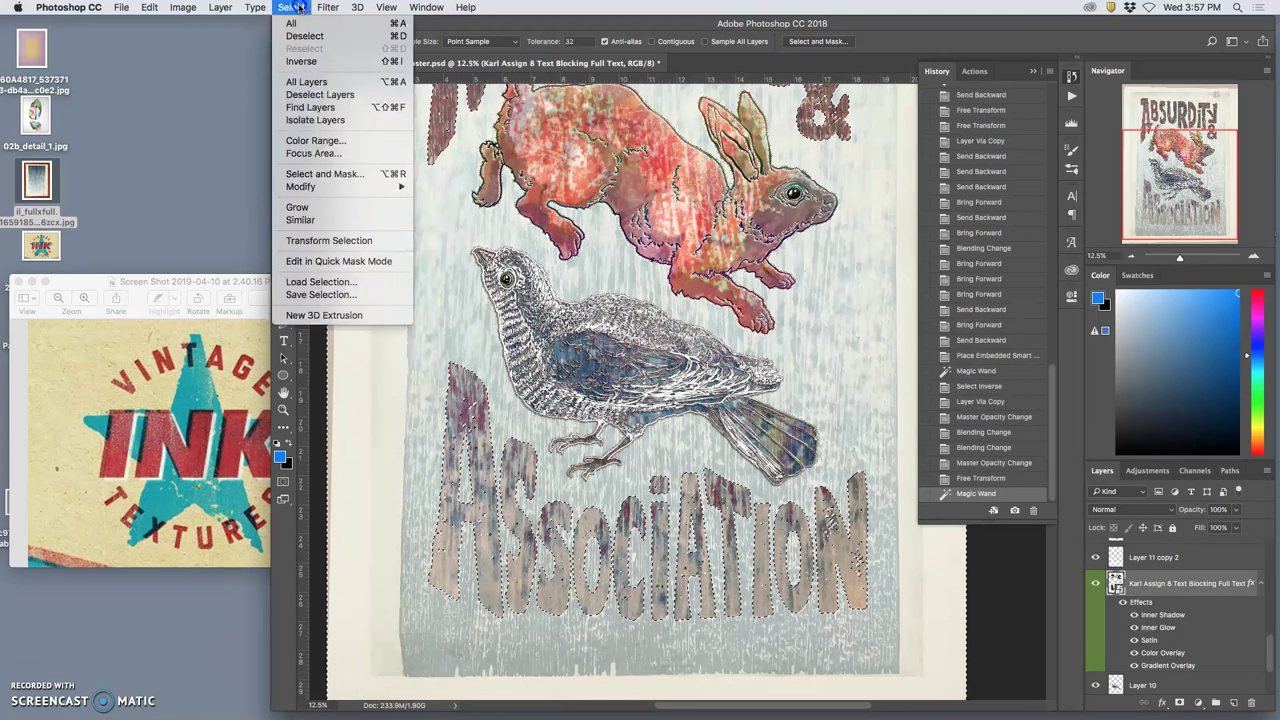
pyautogui.click(301, 61)
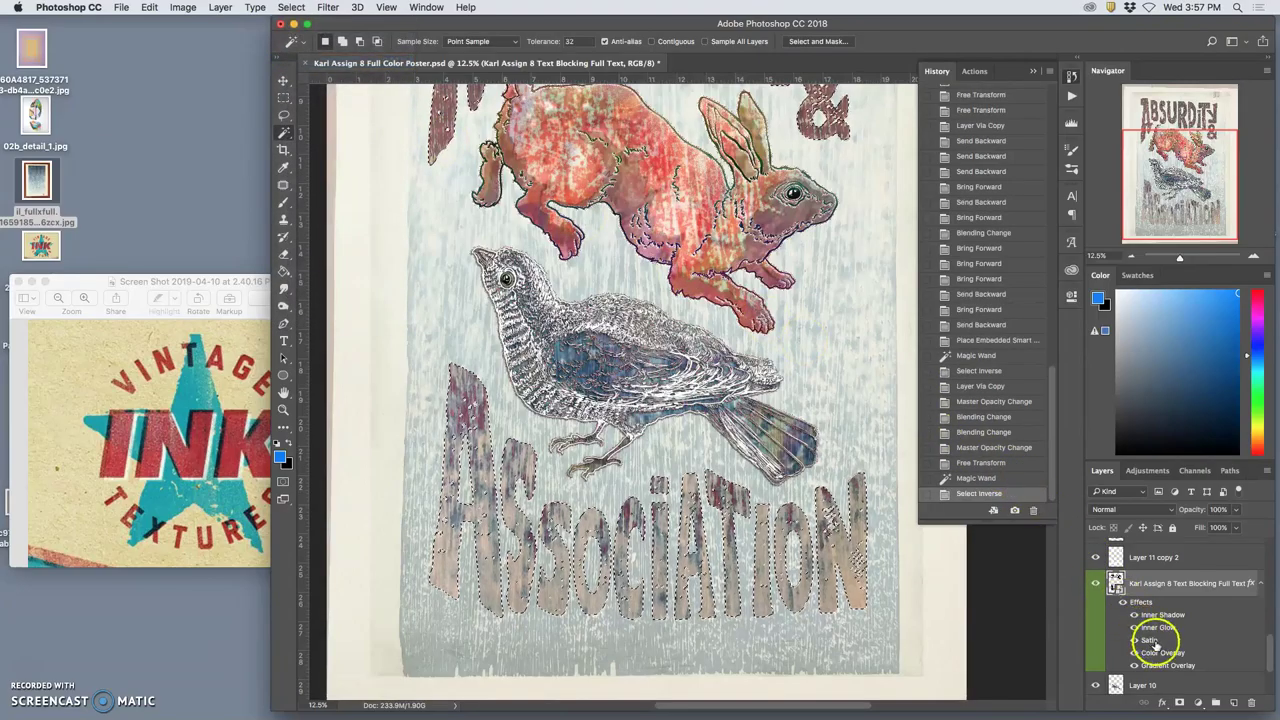
pyautogui.scroll(4, 1157, 645)
pyautogui.click(1150, 551)
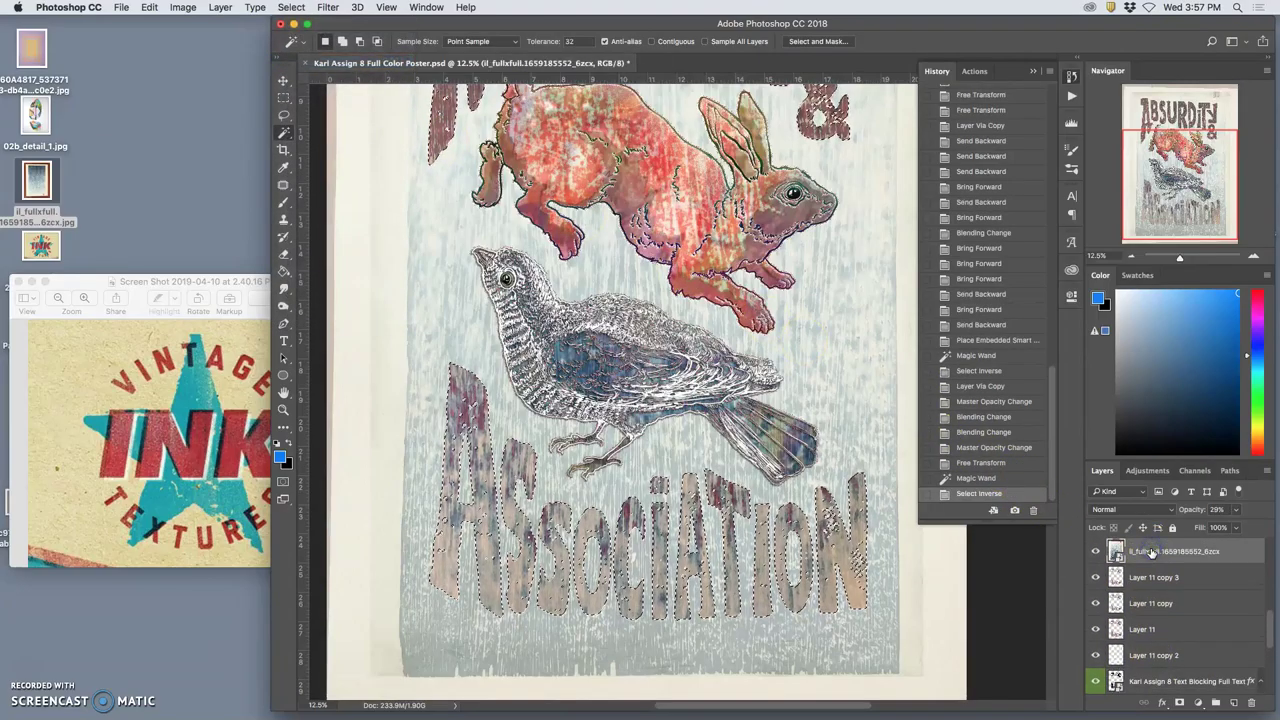
pyautogui.press('super+j')
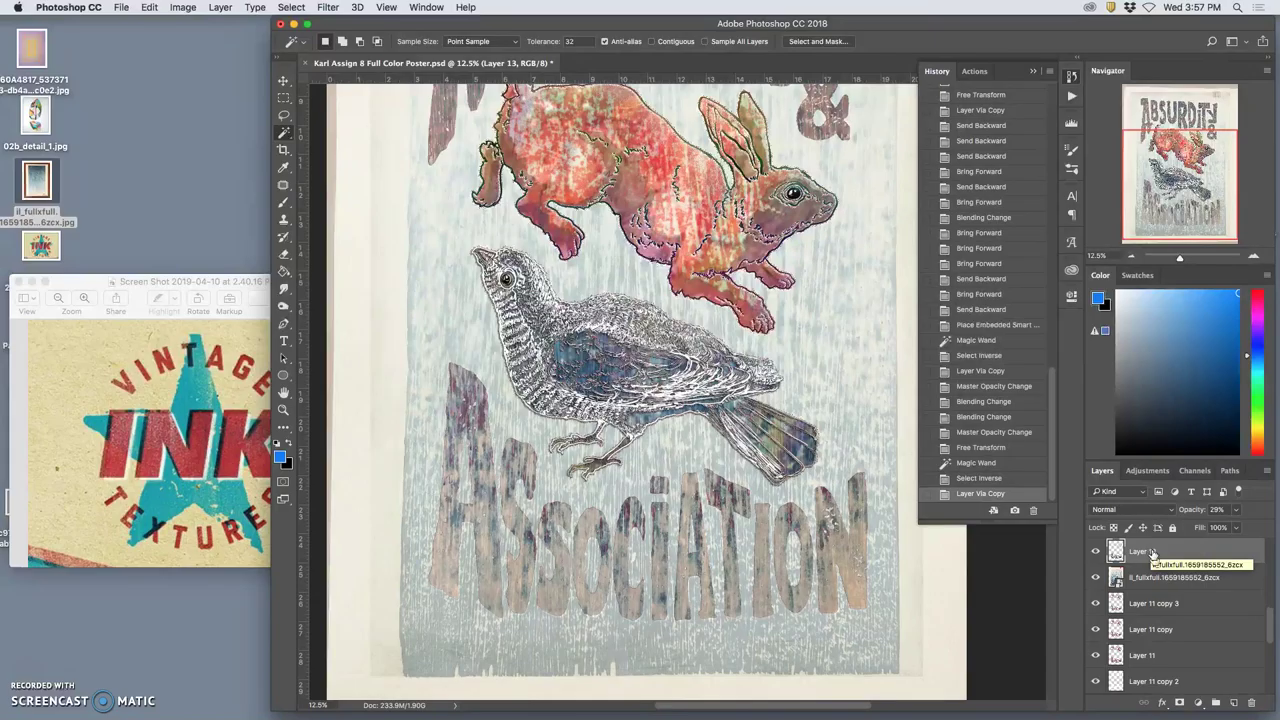
pyautogui.click(1130, 579)
pyautogui.click(1096, 578)
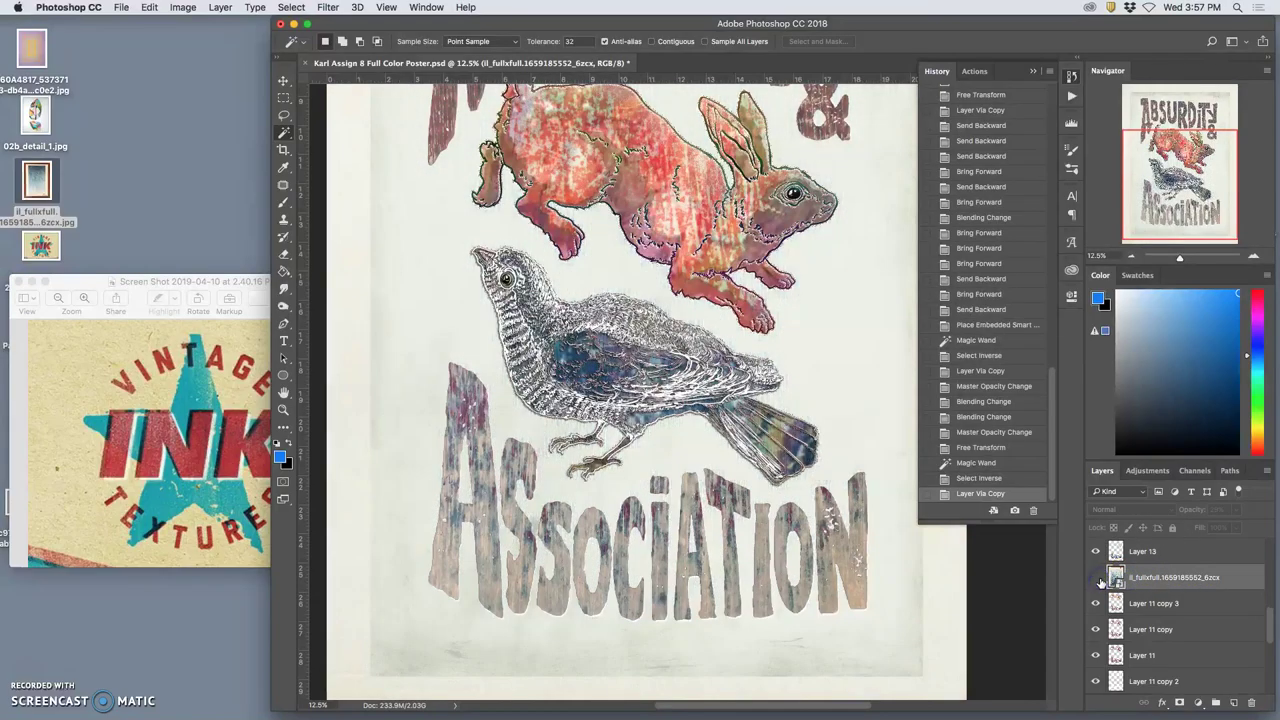